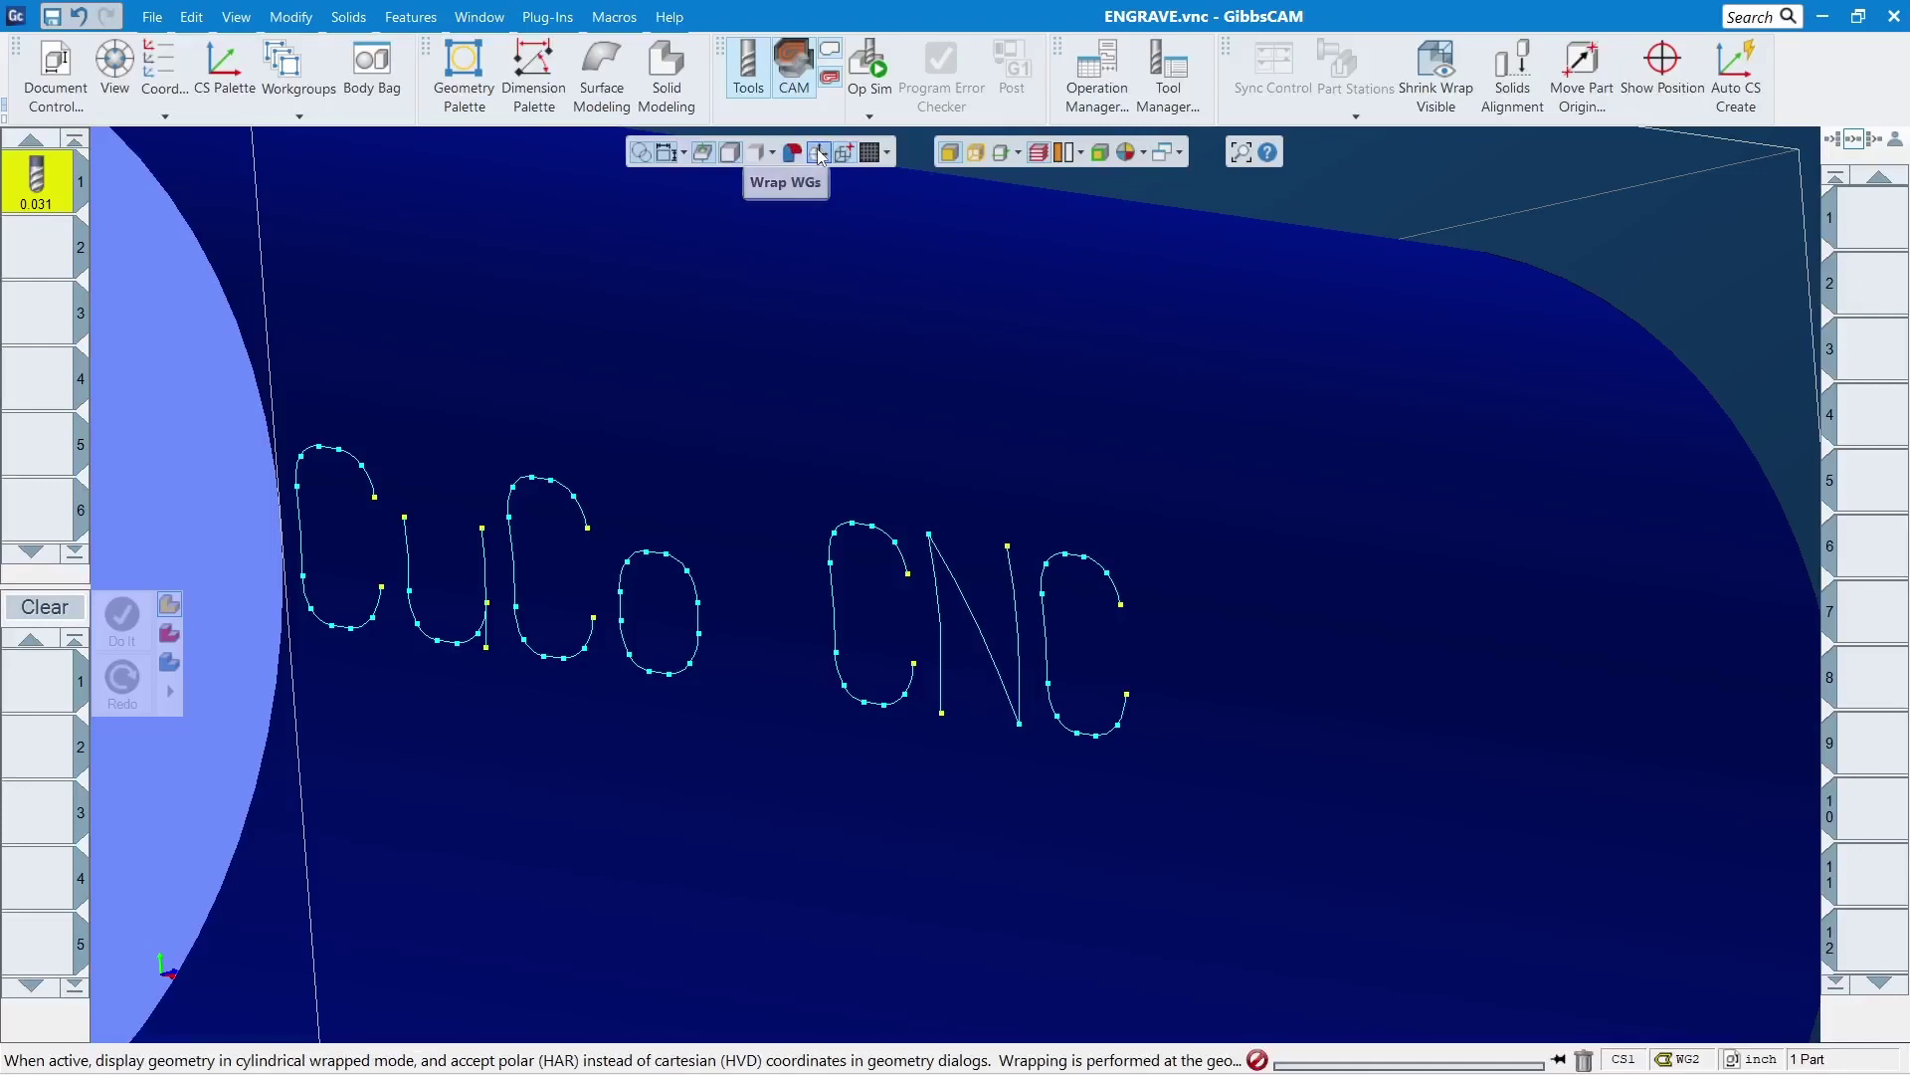
Display the CuCo CNC text geometry wrapped around the cylinder and examine how the letters follow the curved face
{"action": "left_click", "coordinate": [815, 151]}
{"action": "scroll", "coordinate": [895, 687], "scroll_direction": "down", "scroll_amount": 3}
{"action": "scroll", "coordinate": [621, 567], "scroll_direction": "up", "scroll_amount": 6}
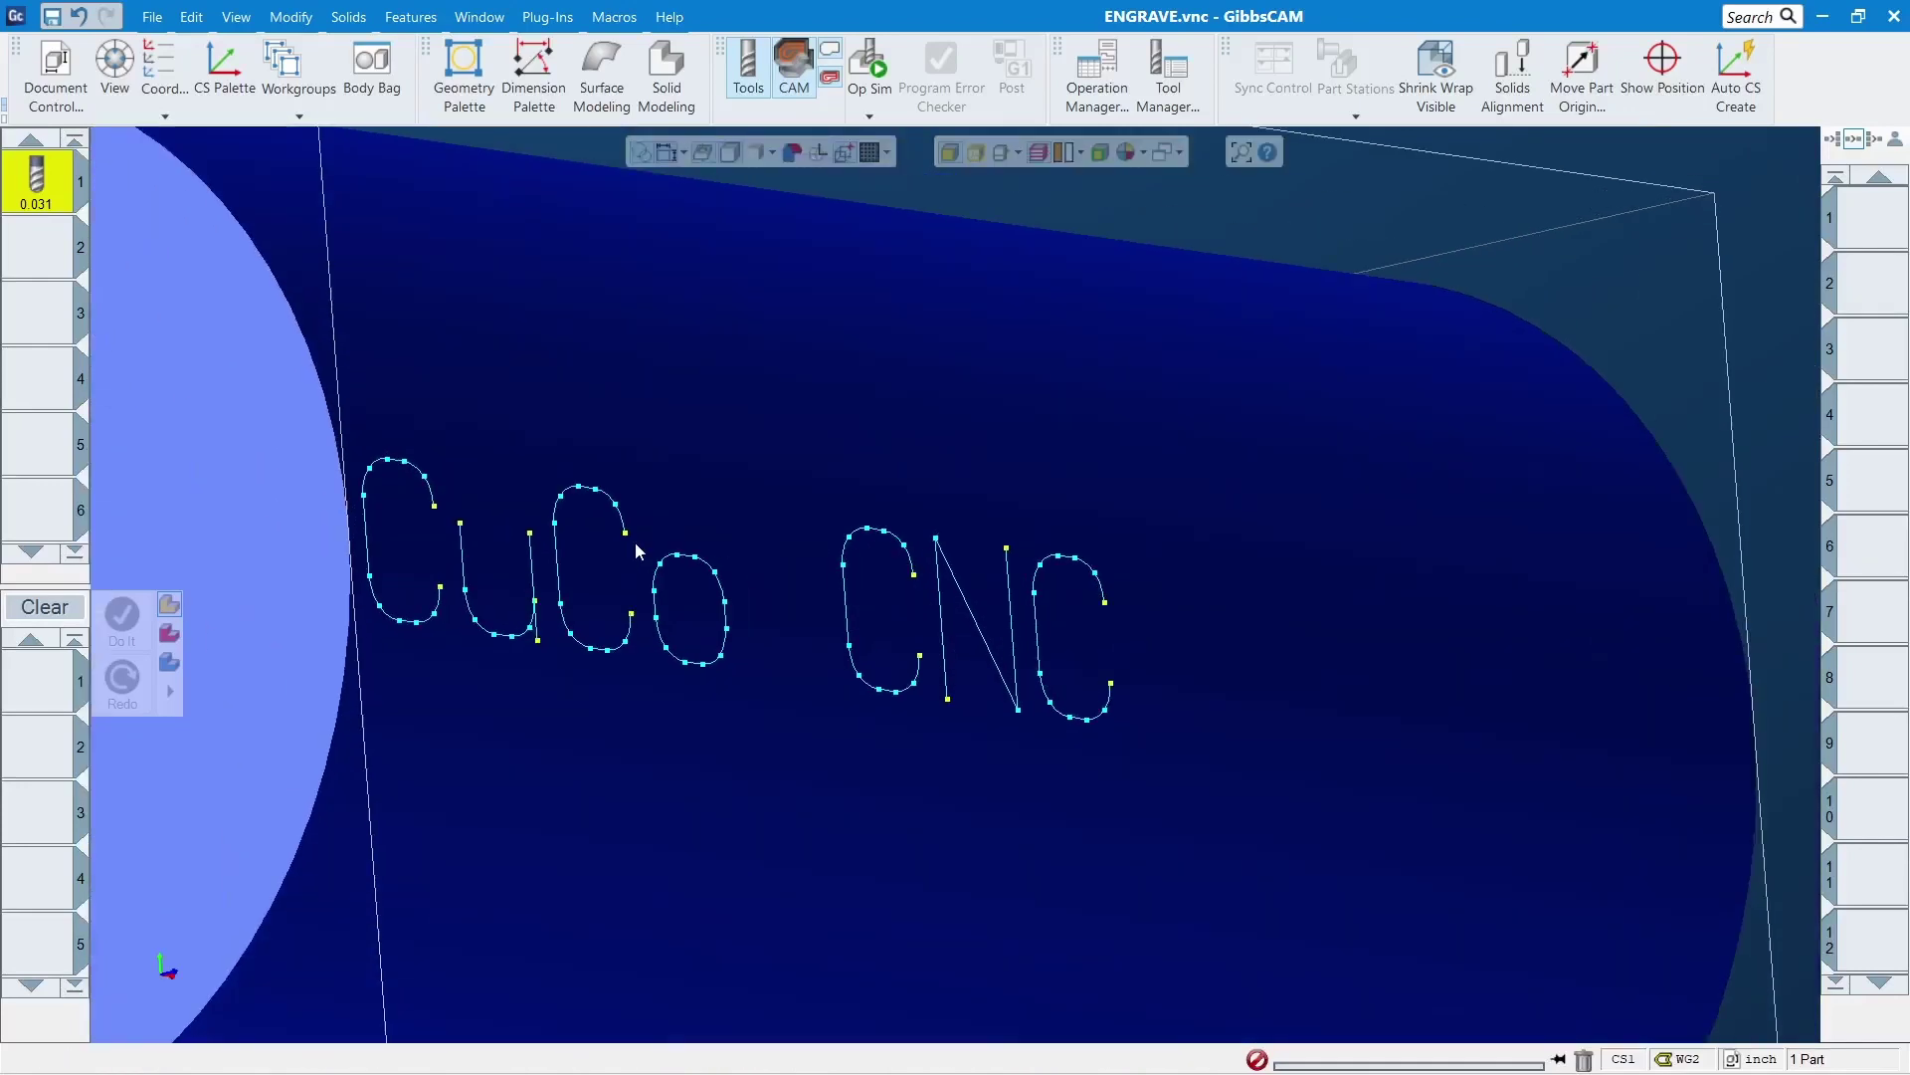
{"action": "mouse_move", "coordinate": [565, 613]}
{"action": "middle_mouse_down"}
{"action": "mouse_move", "coordinate": [823, 663]}
{"action": "mouse_move", "coordinate": [836, 619]}
{"action": "middle_mouse_up"}
{"action": "scroll", "coordinate": [836, 625], "scroll_direction": "down", "scroll_amount": 3}
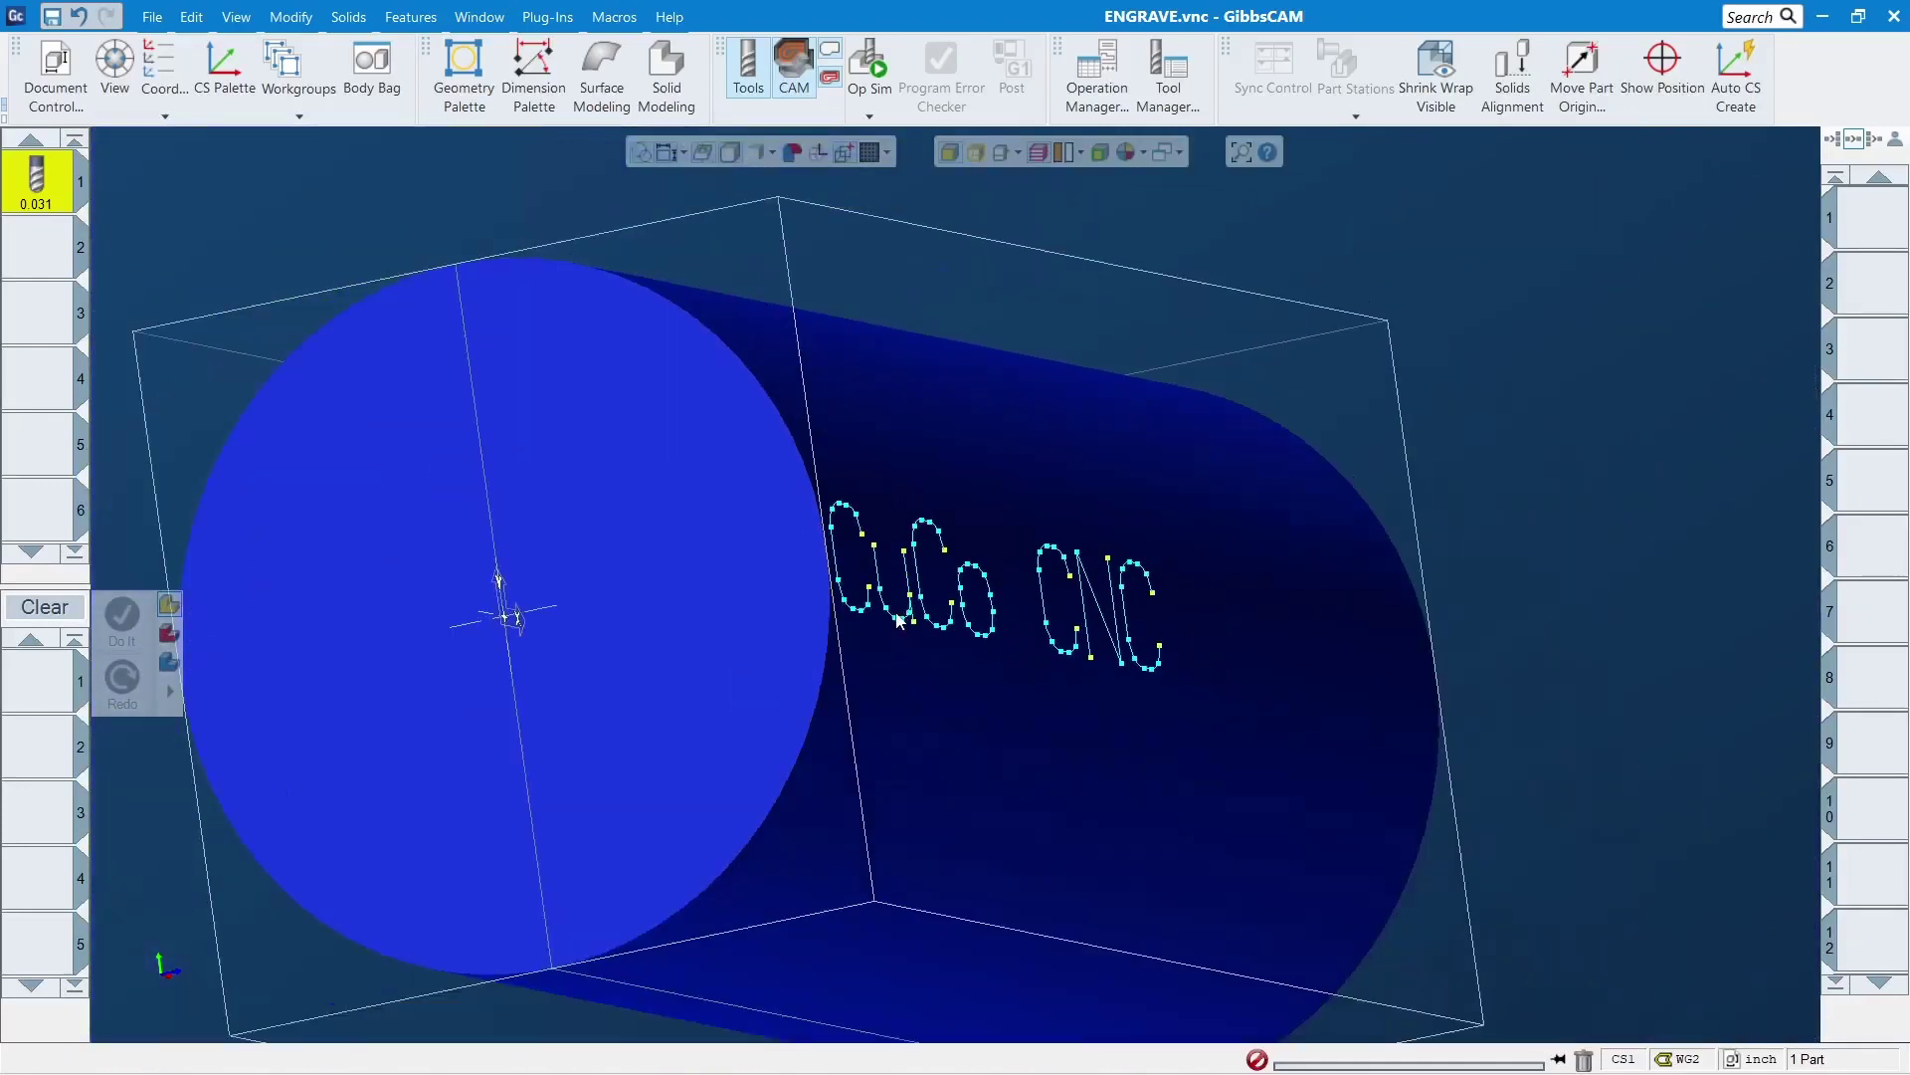
{"action": "scroll", "coordinate": [1135, 665], "scroll_direction": "up", "scroll_amount": 3}
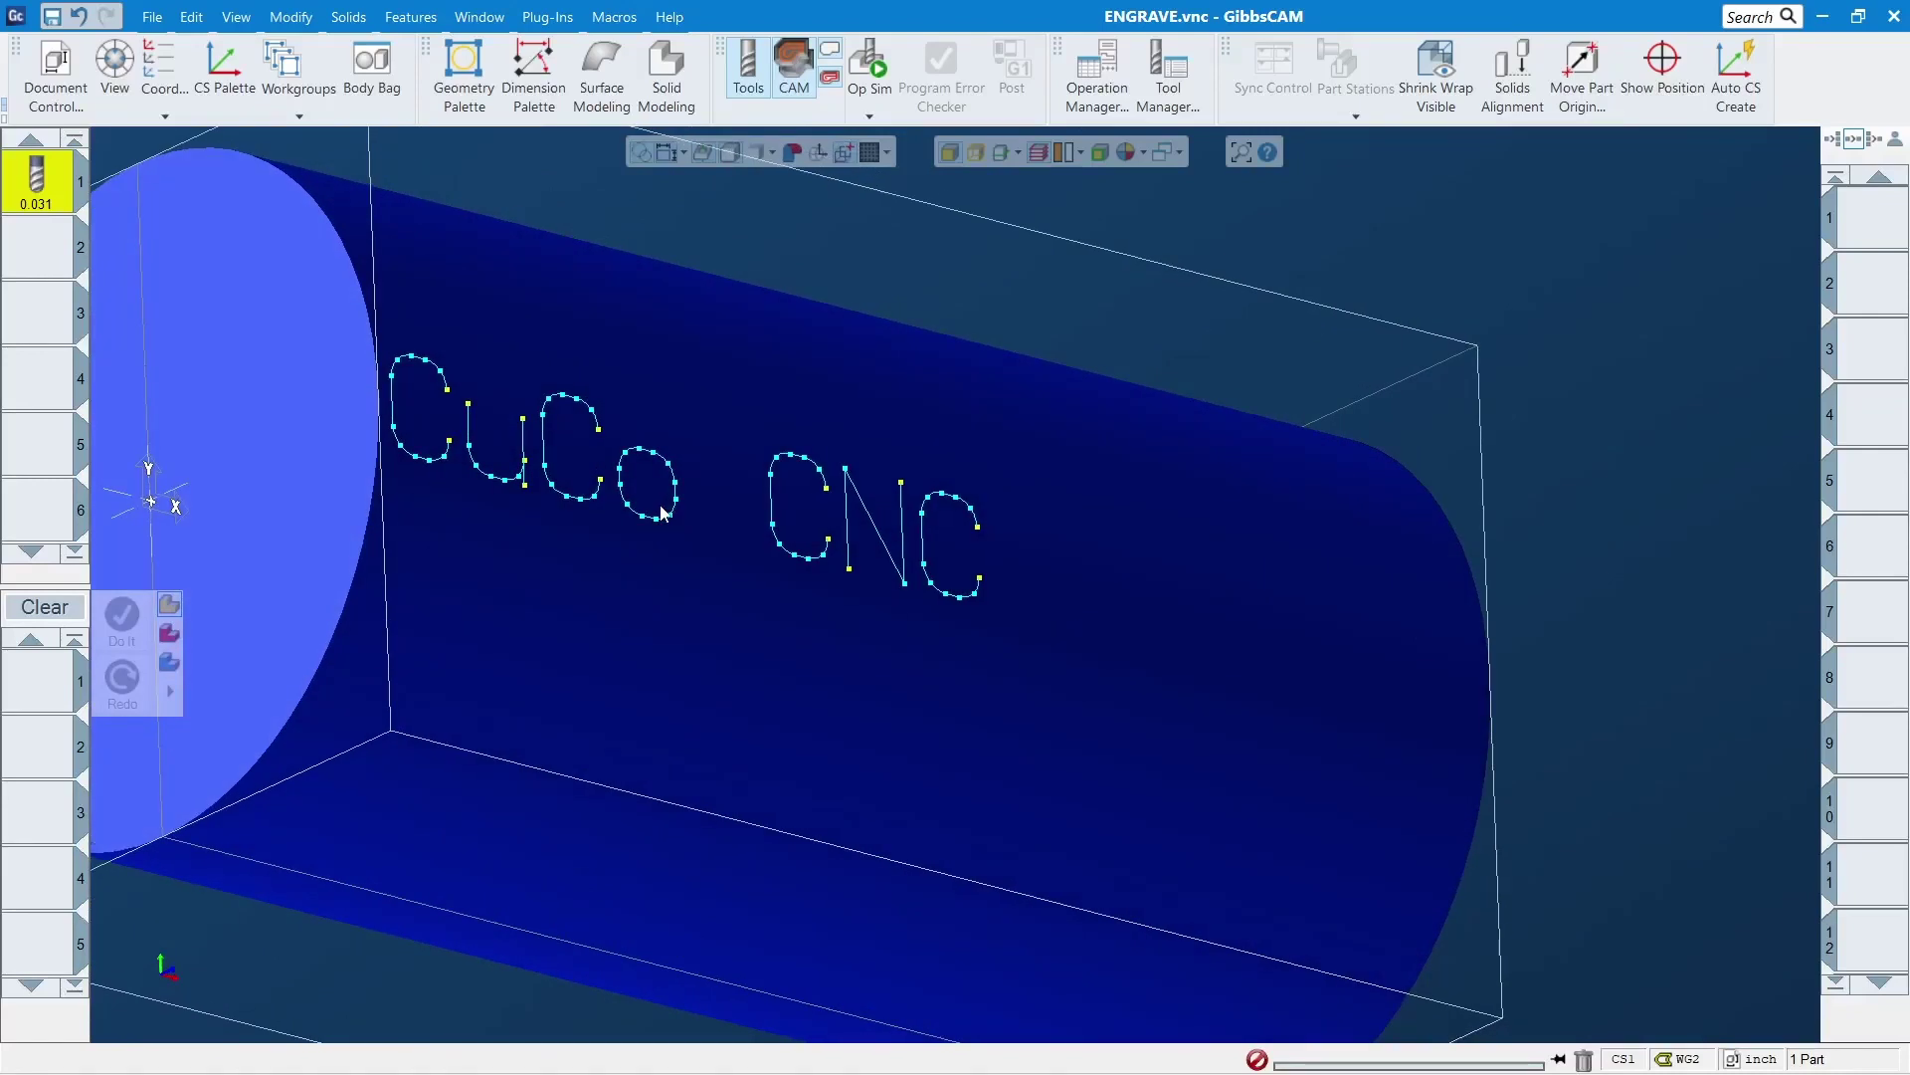
{"action": "scroll", "coordinate": [965, 583], "scroll_direction": "down", "scroll_amount": 3}
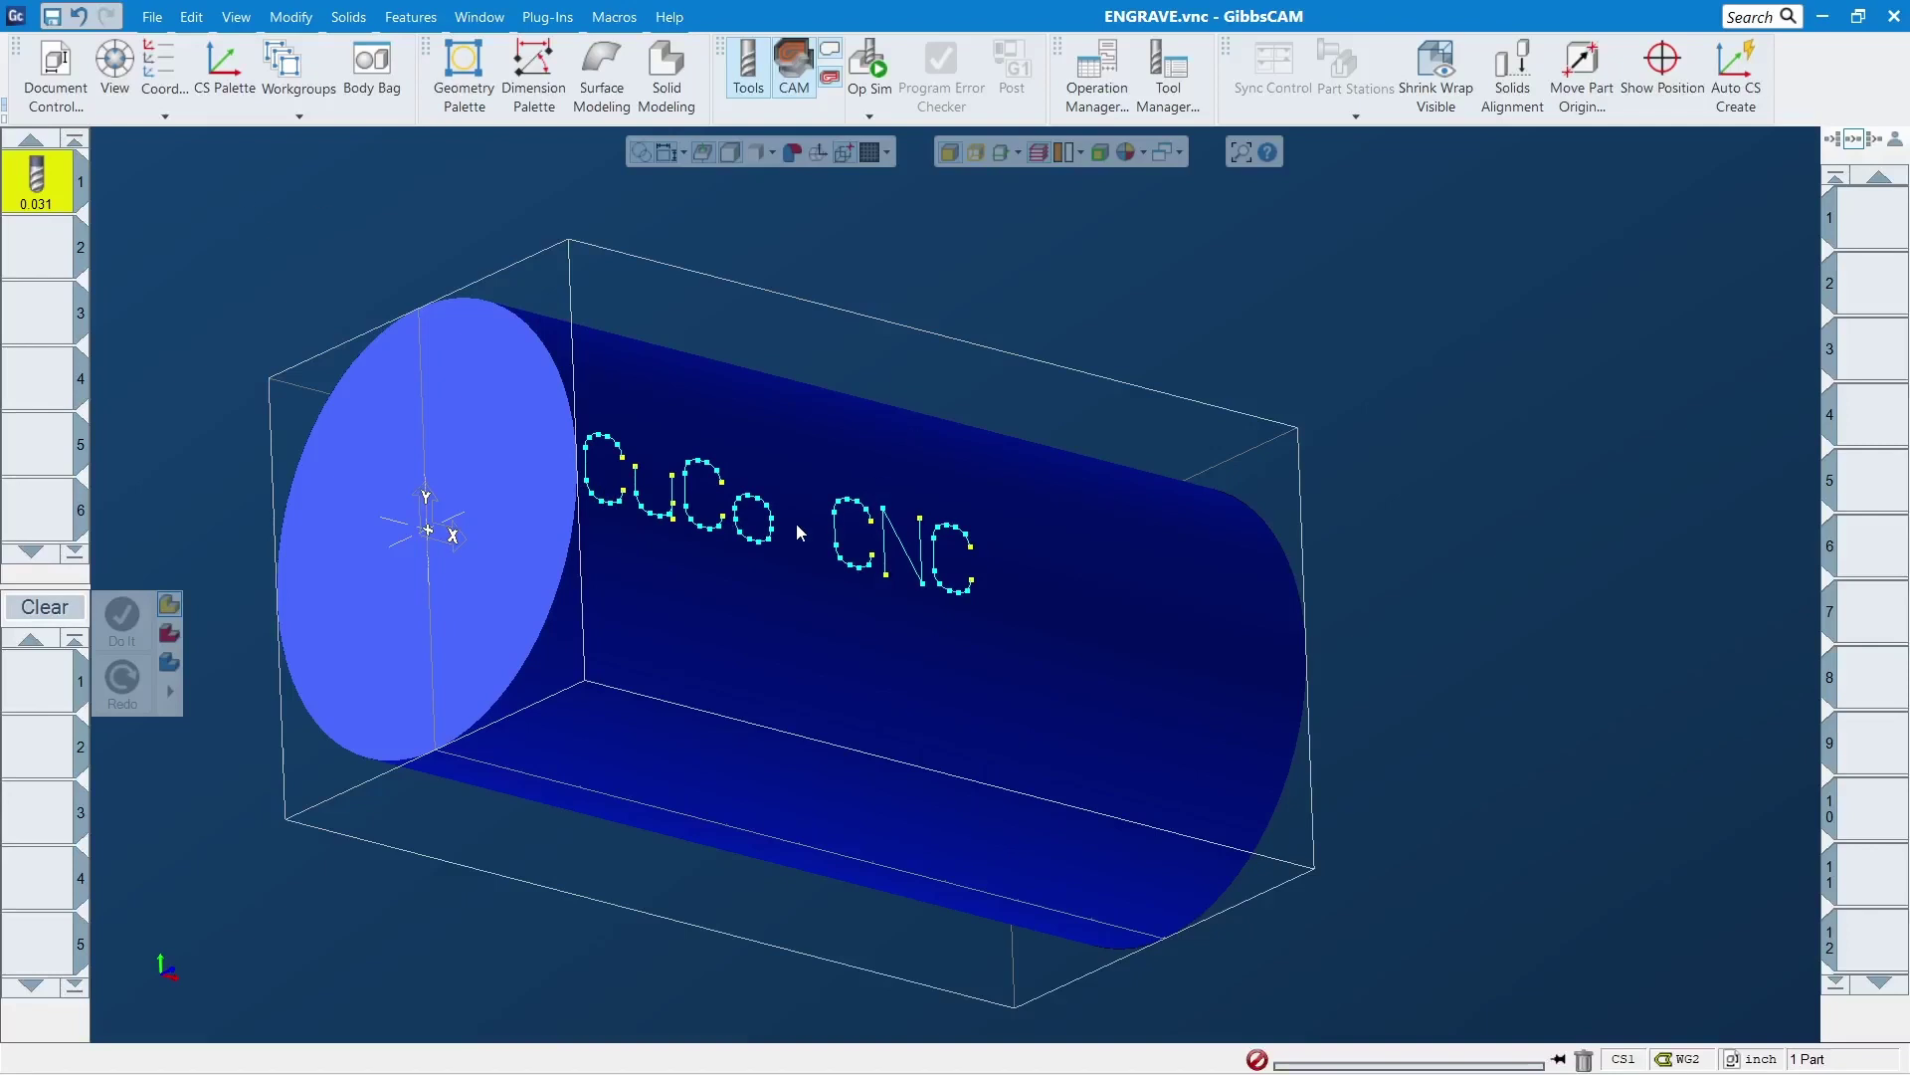
{"action": "scroll", "coordinate": [571, 511], "scroll_direction": "up", "scroll_amount": 3}
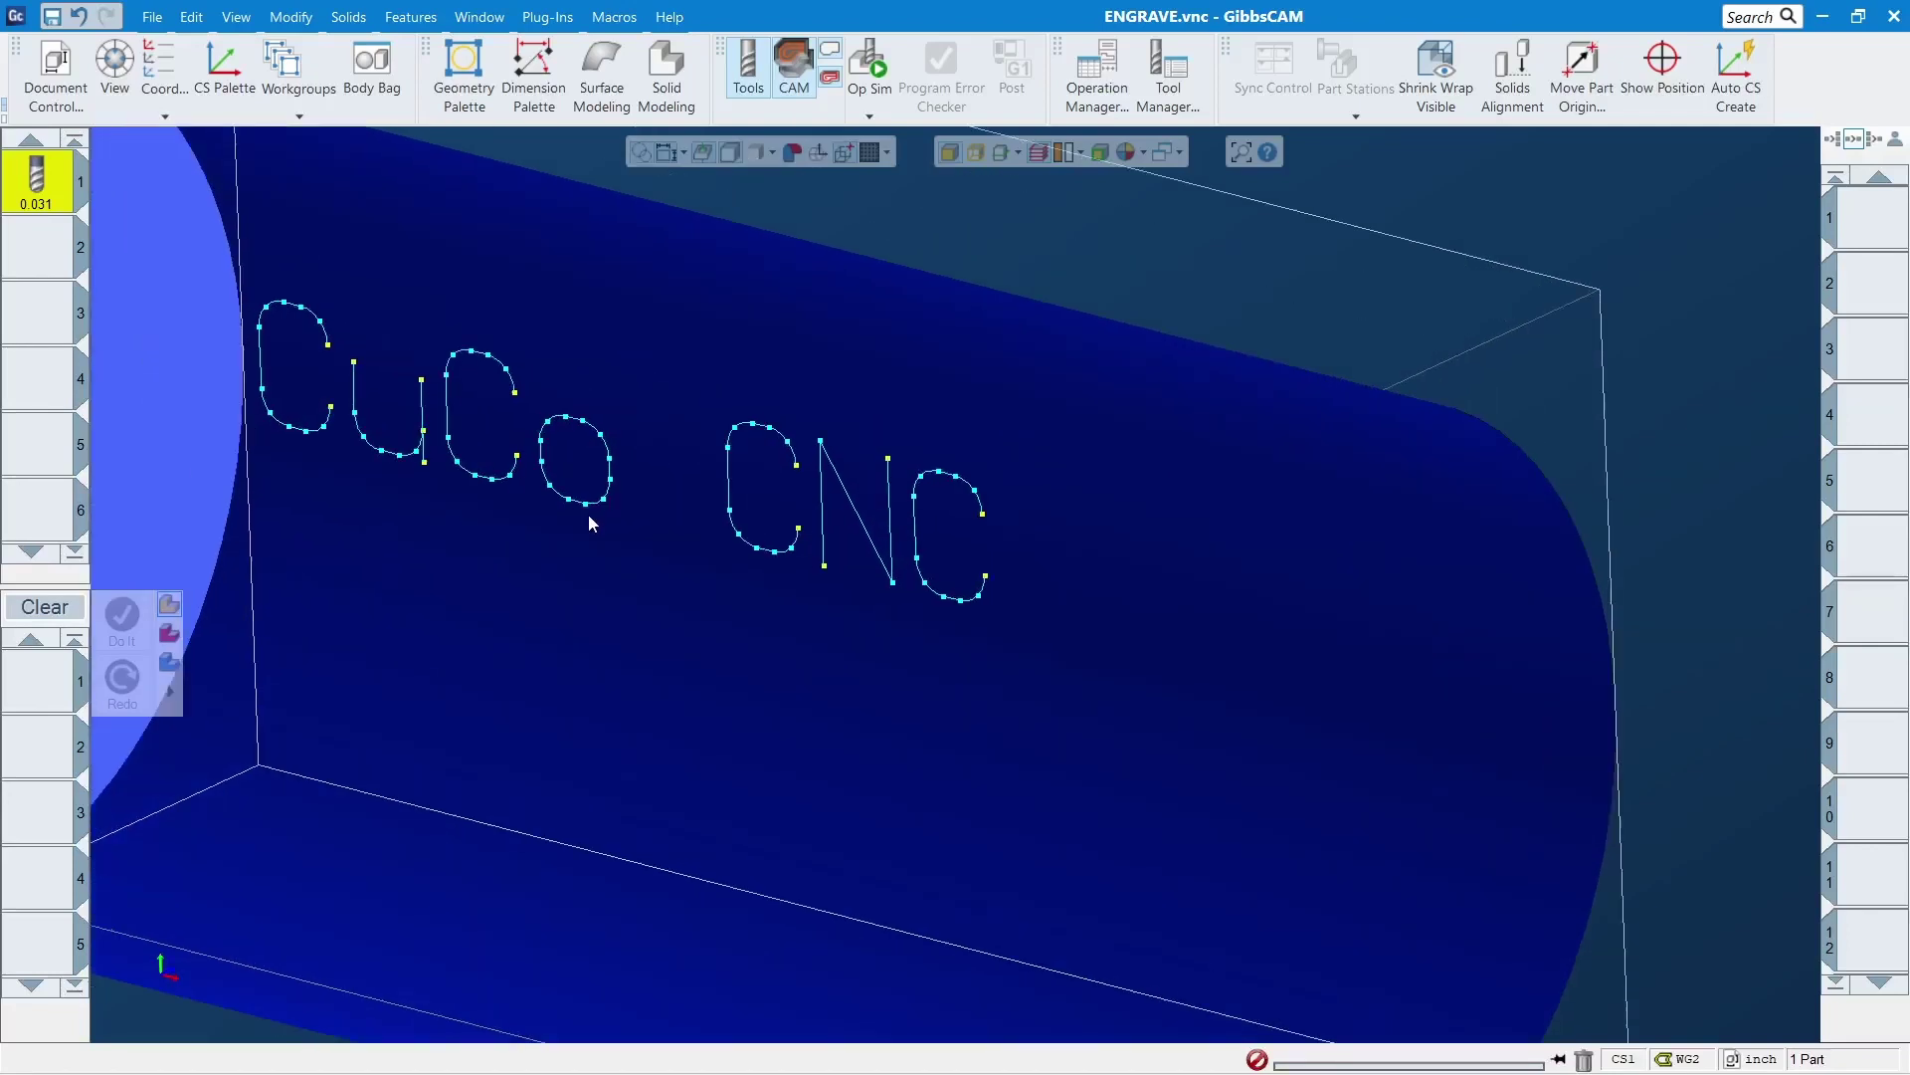
{"action": "scroll", "coordinate": [849, 584], "scroll_direction": "down", "scroll_amount": 2}
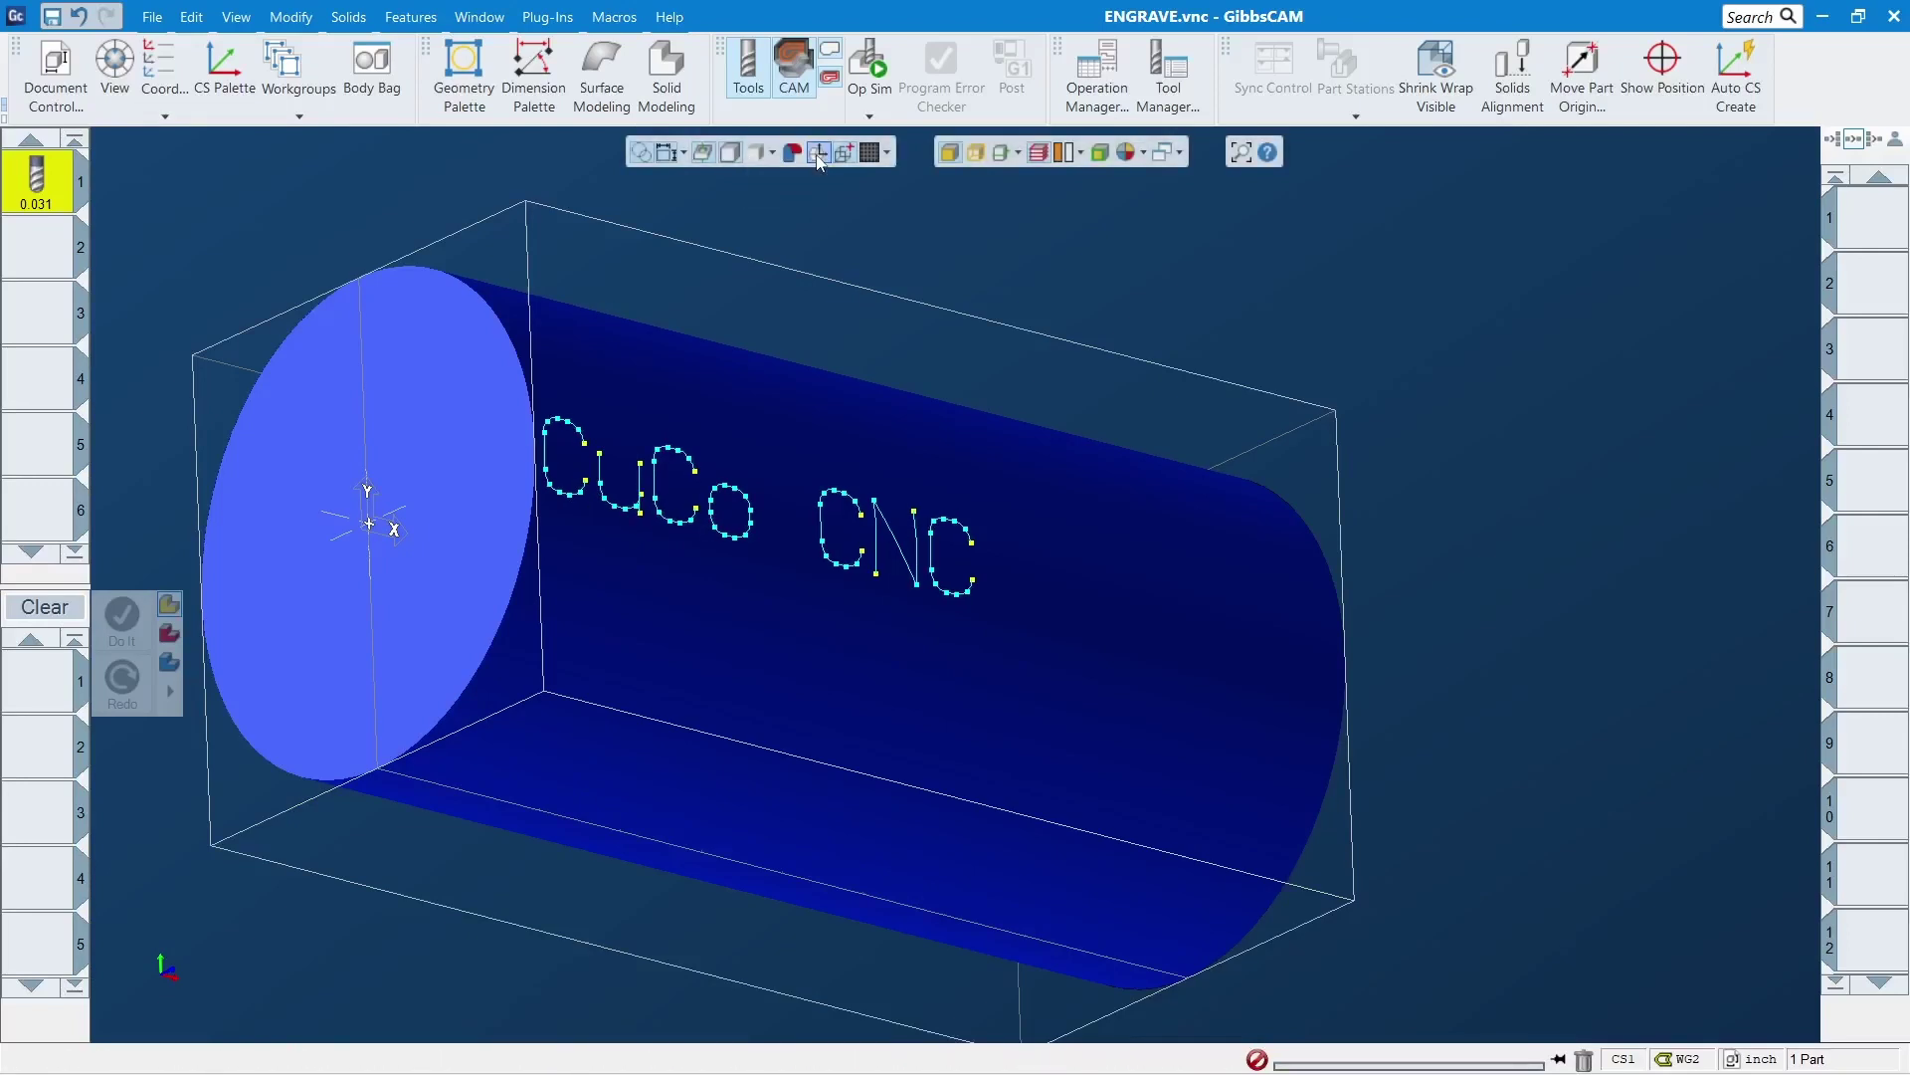
{"action": "scroll", "coordinate": [554, 490], "scroll_direction": "up", "scroll_amount": 4}
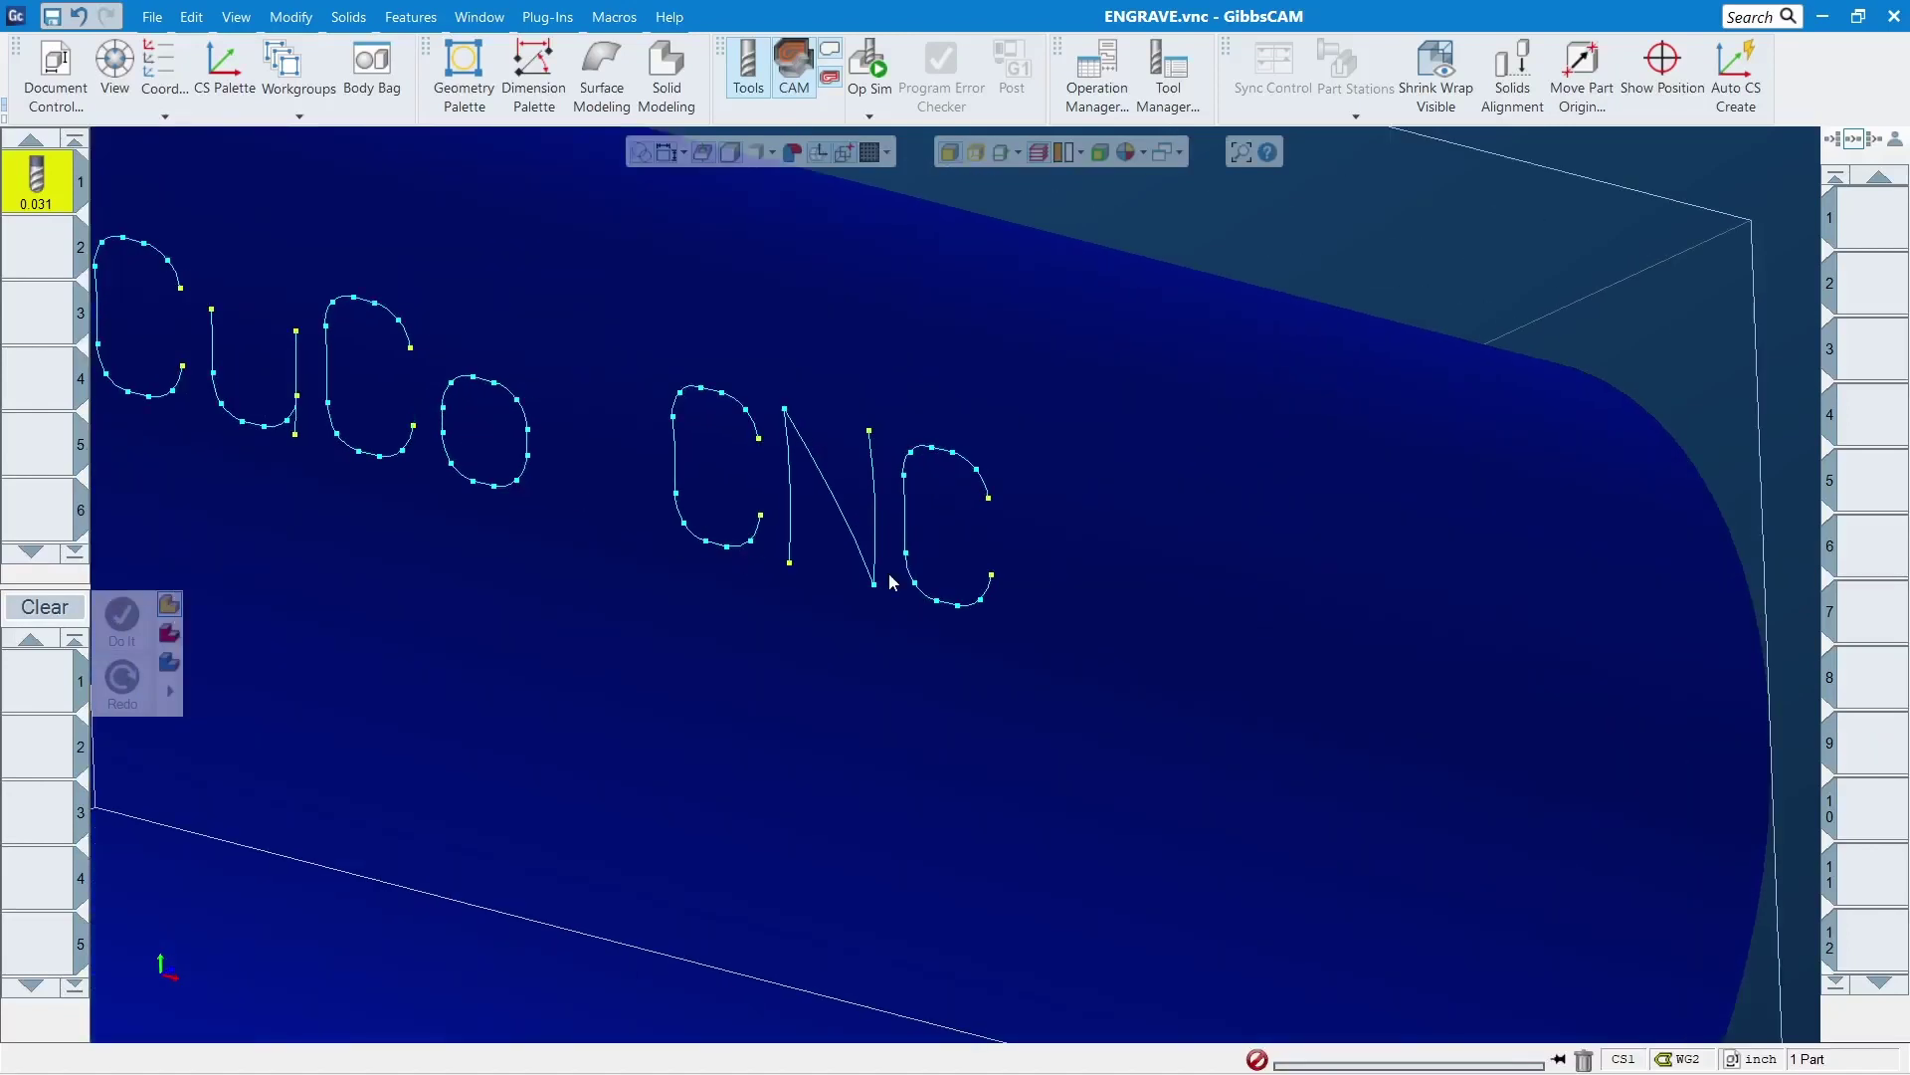
{"action": "scroll", "coordinate": [1307, 609], "scroll_direction": "down", "scroll_amount": 2}
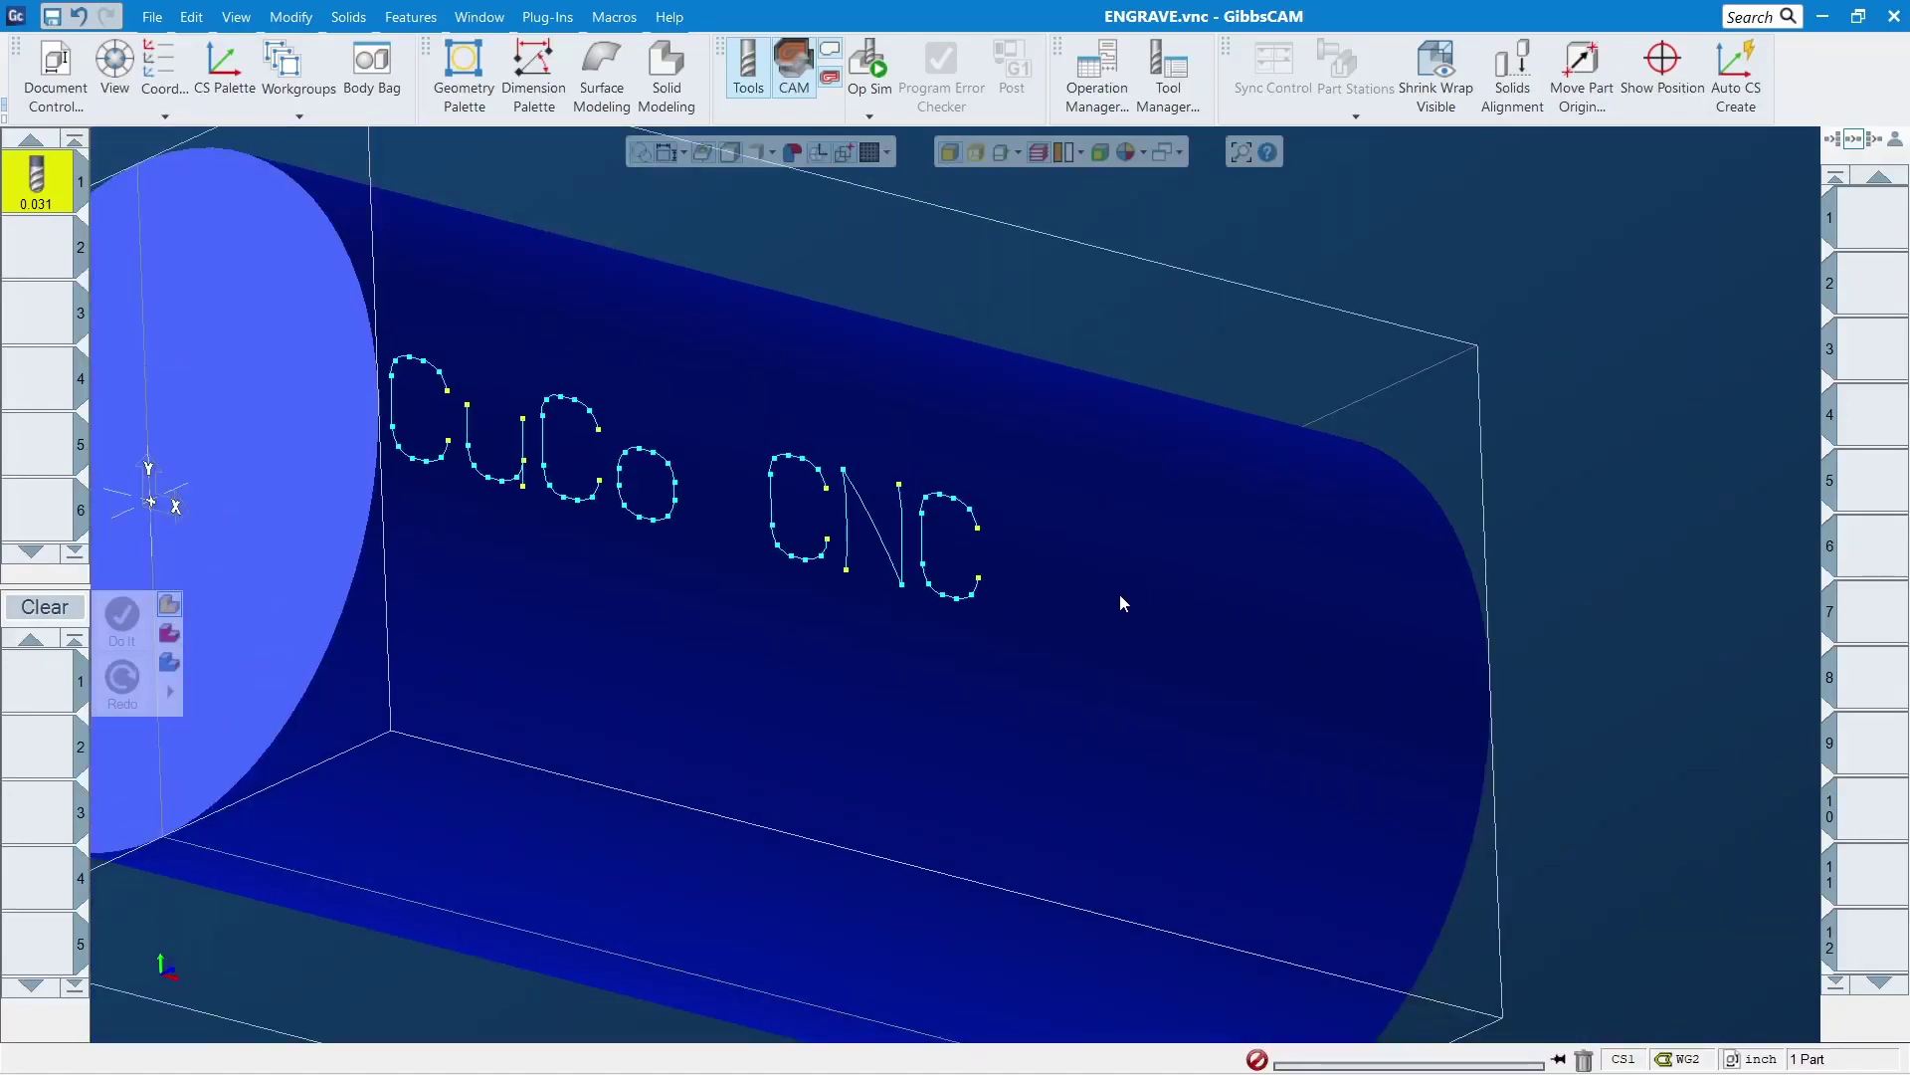
{"action": "left_click", "coordinate": [881, 476]}
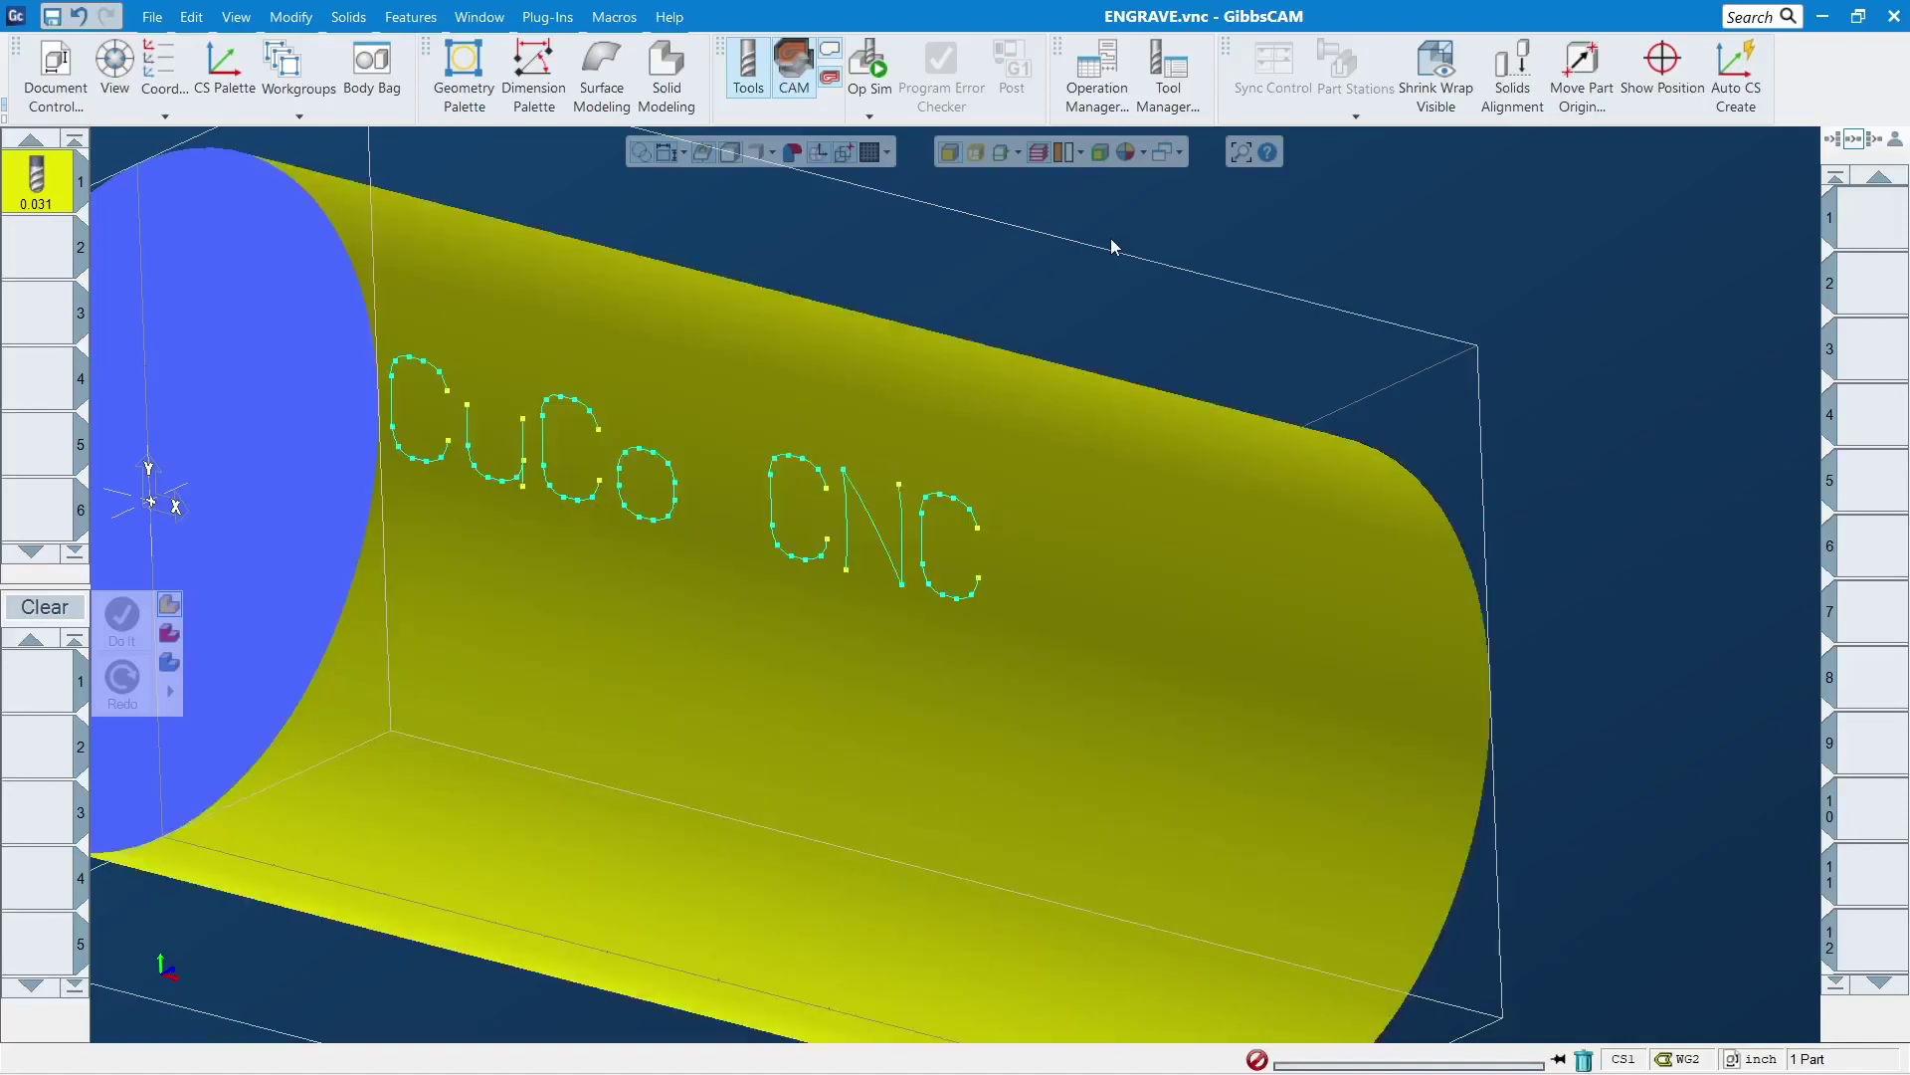
{"action": "left_click", "coordinate": [1128, 295]}
Create a Contour process with the 0.031 engraving tool and check its clearance and depth values
{"action": "scroll", "coordinate": [1216, 529], "scroll_direction": "down", "scroll_amount": 5}
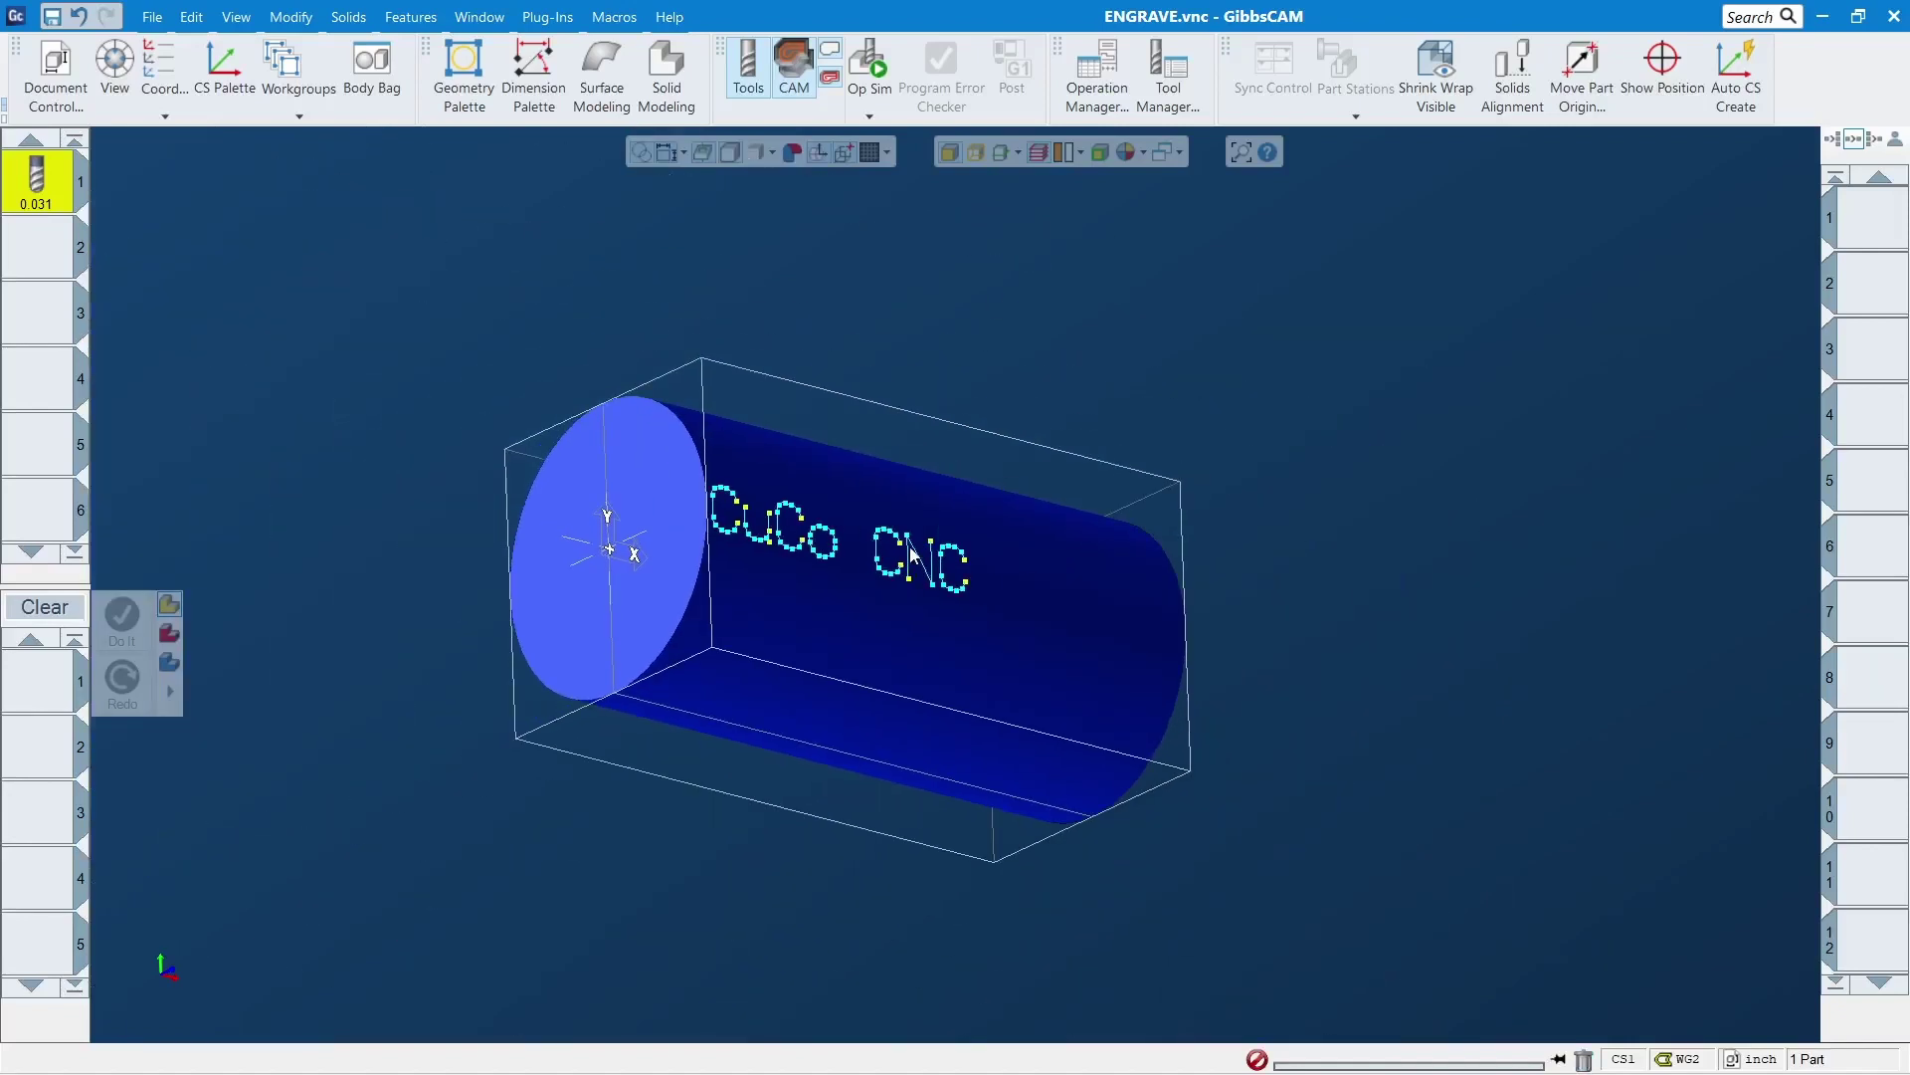
{"action": "middle_click_drag", "start_coordinate": [910, 553], "coordinate": [386, 422]}
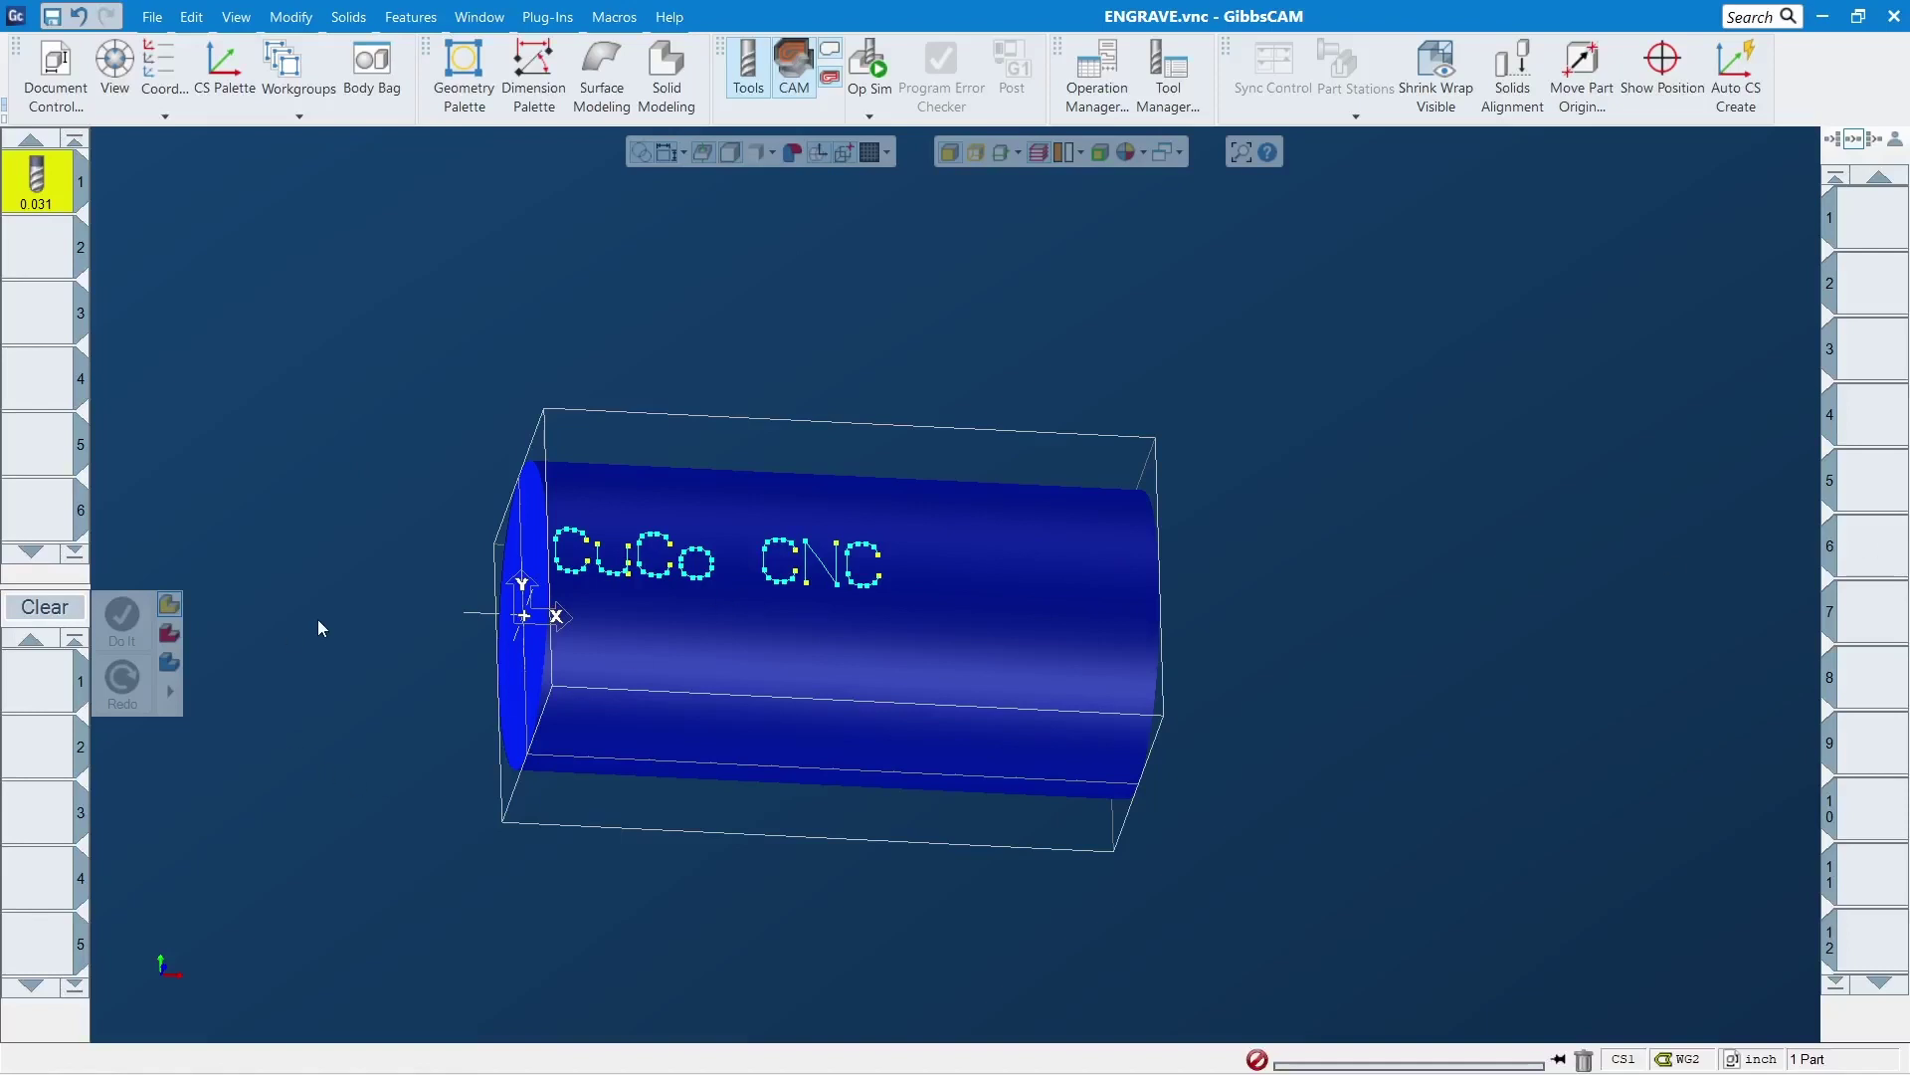
{"action": "left_click_drag", "start_coordinate": [36, 181], "coordinate": [38, 680]}
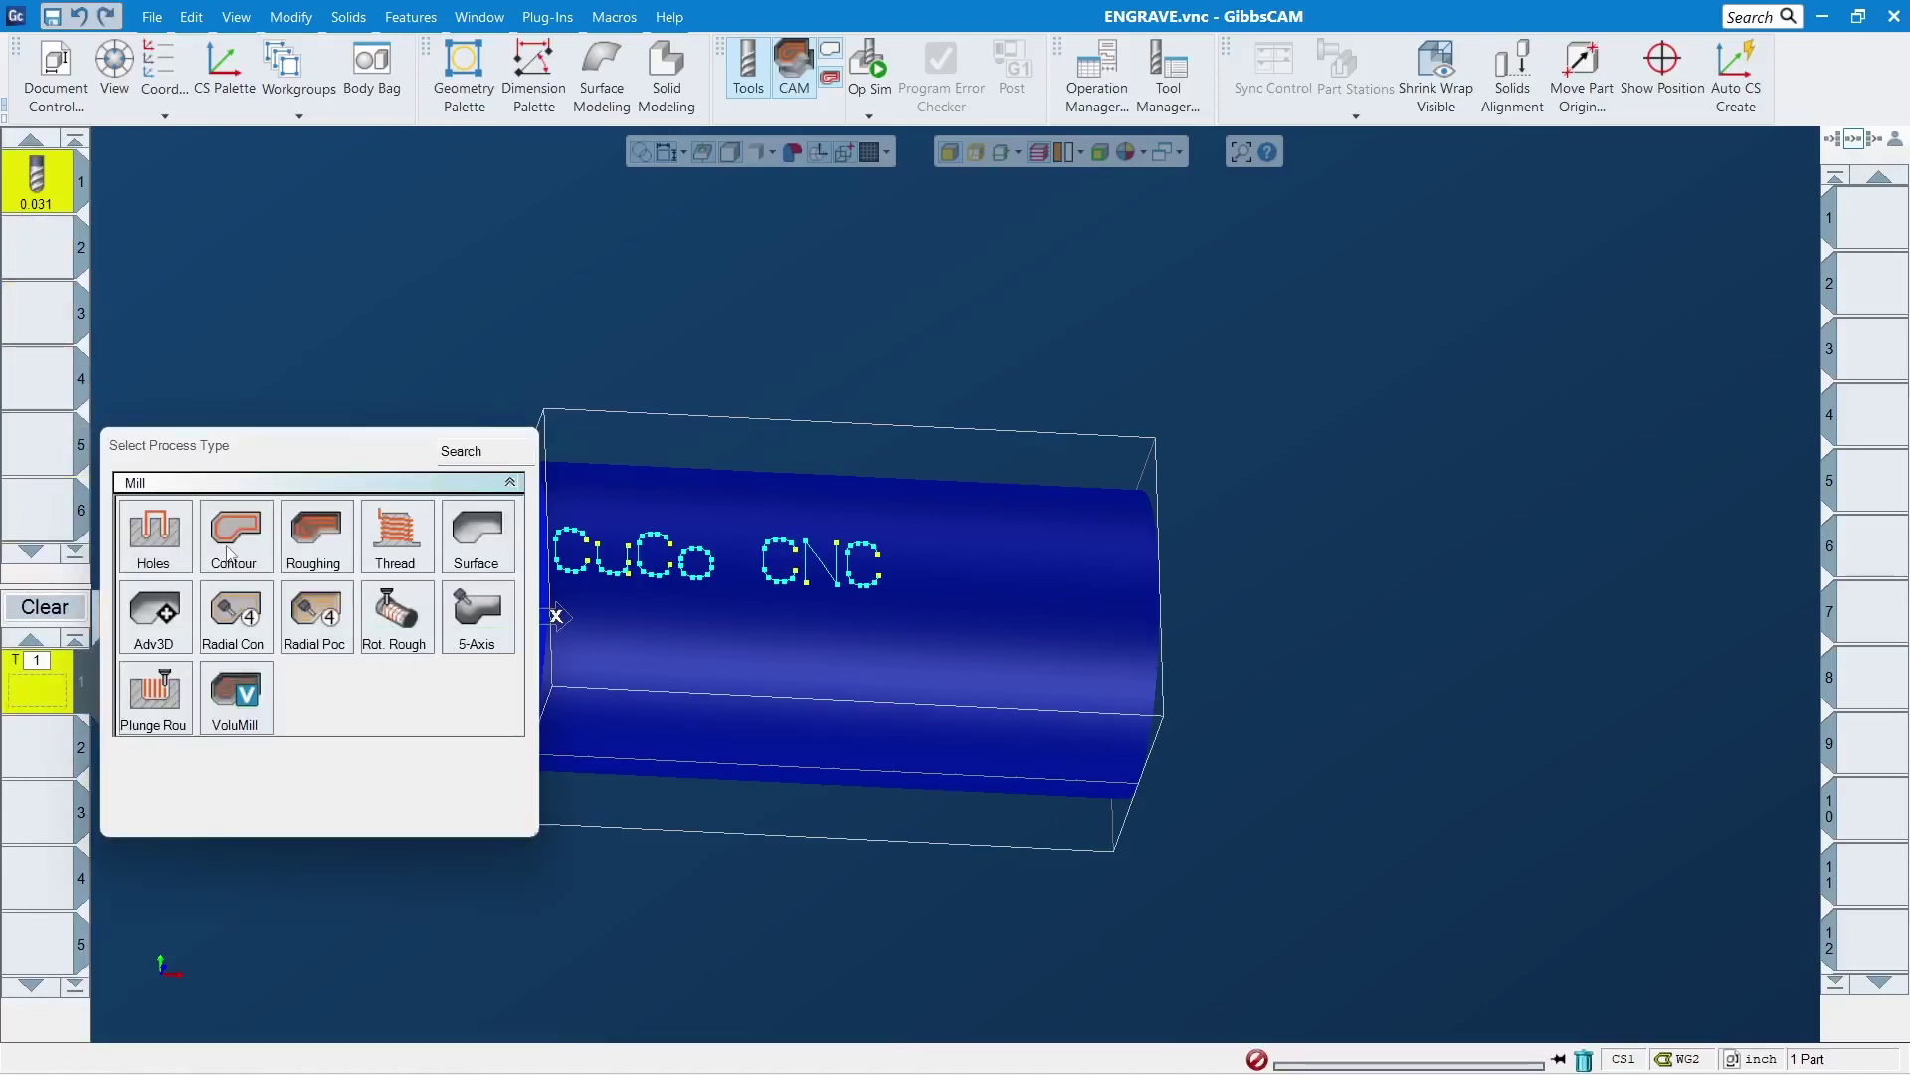
{"action": "left_click", "coordinate": [228, 550]}
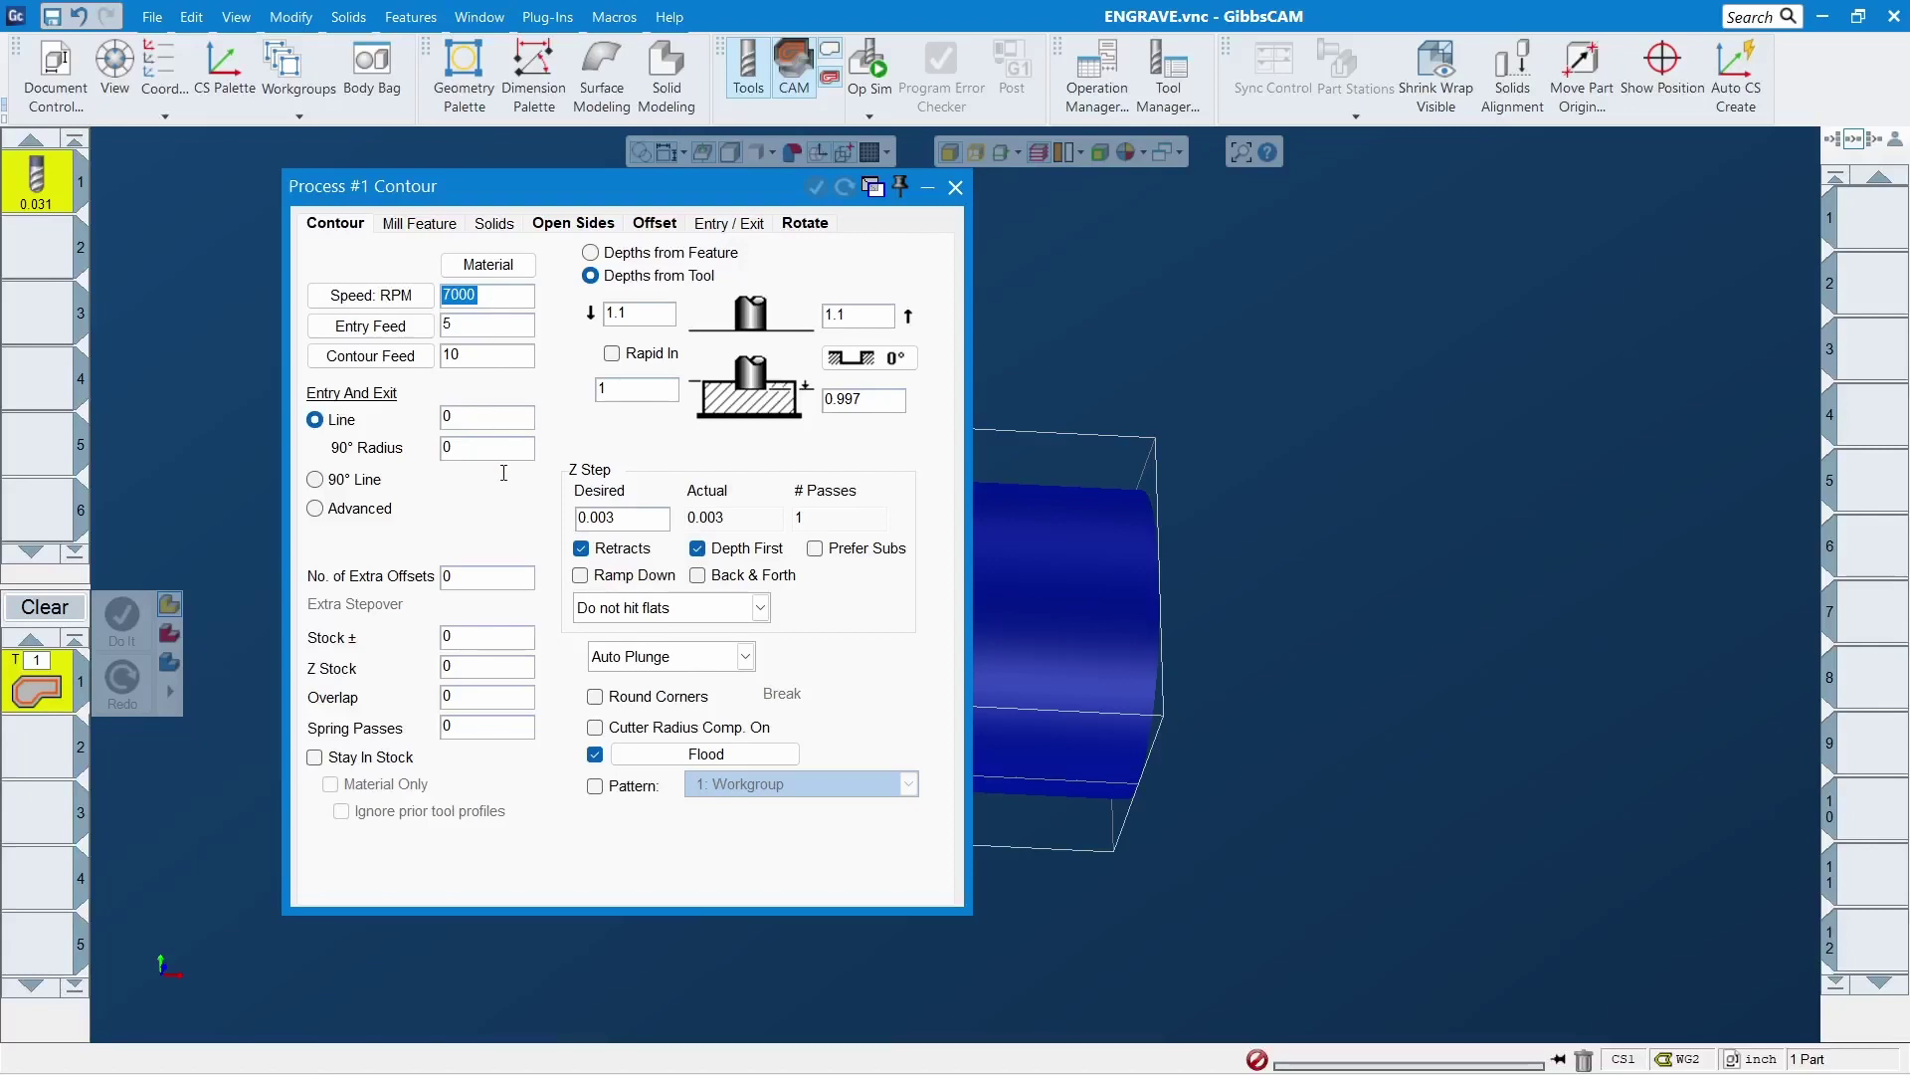
{"action": "left_click", "coordinate": [641, 314]}
{"action": "left_click", "coordinate": [851, 400]}
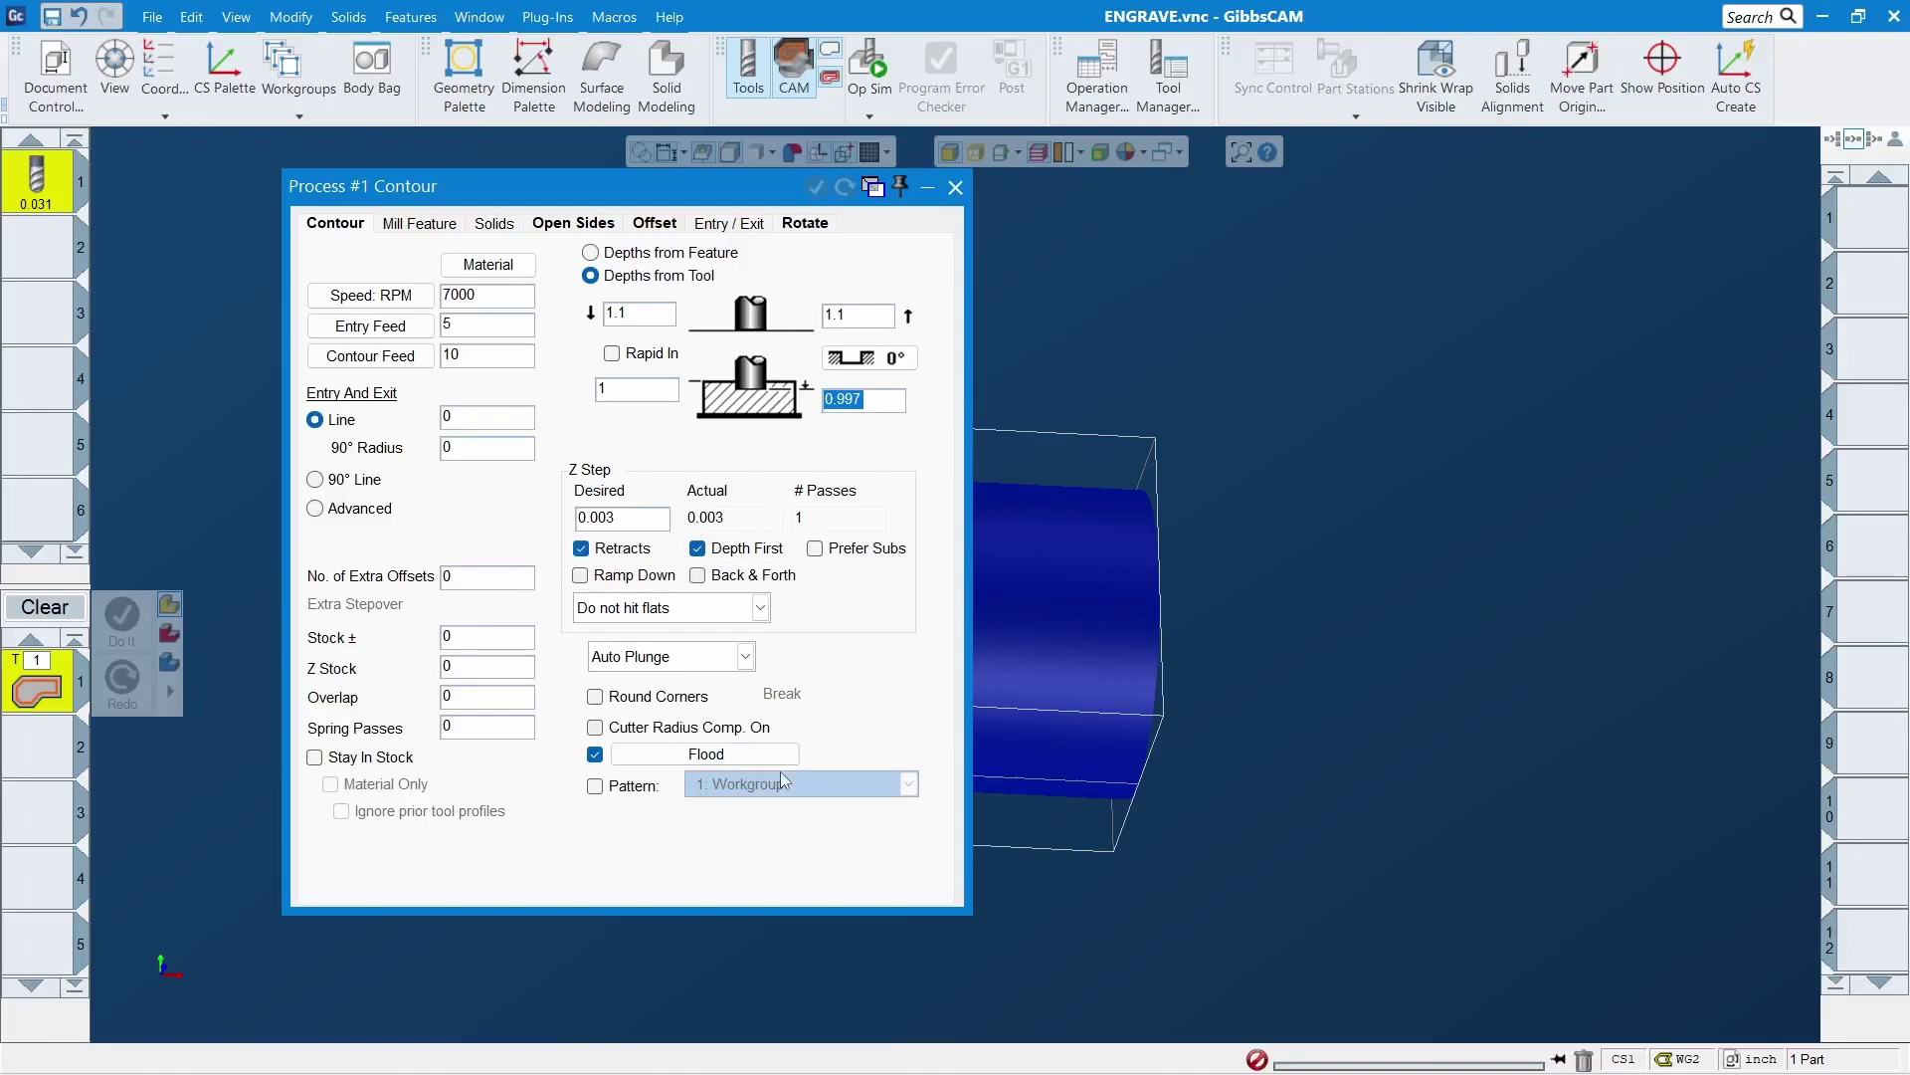
Turn off Project 2D Toolpath and set the Surface Stock to 0 in the contour process's solids settings
{"action": "left_click", "coordinate": [423, 228]}
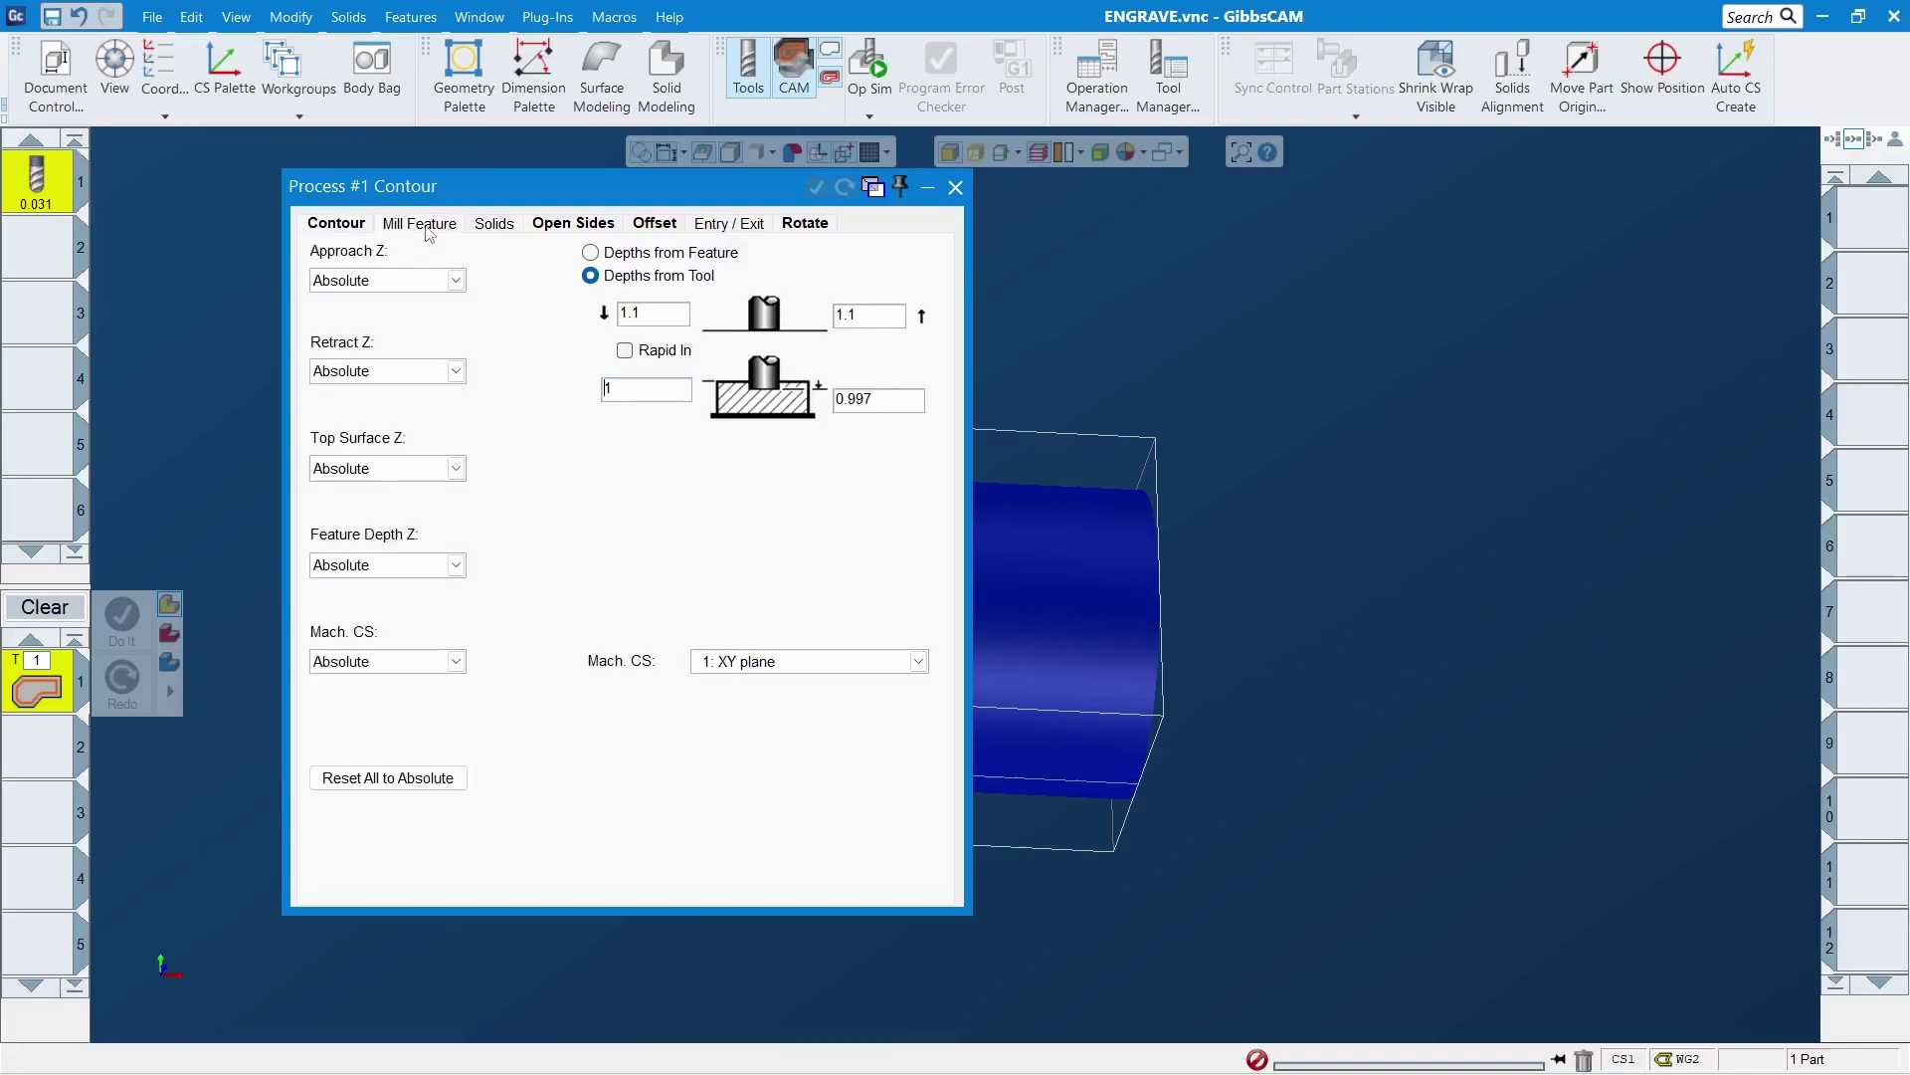
{"action": "left_click", "coordinate": [492, 226]}
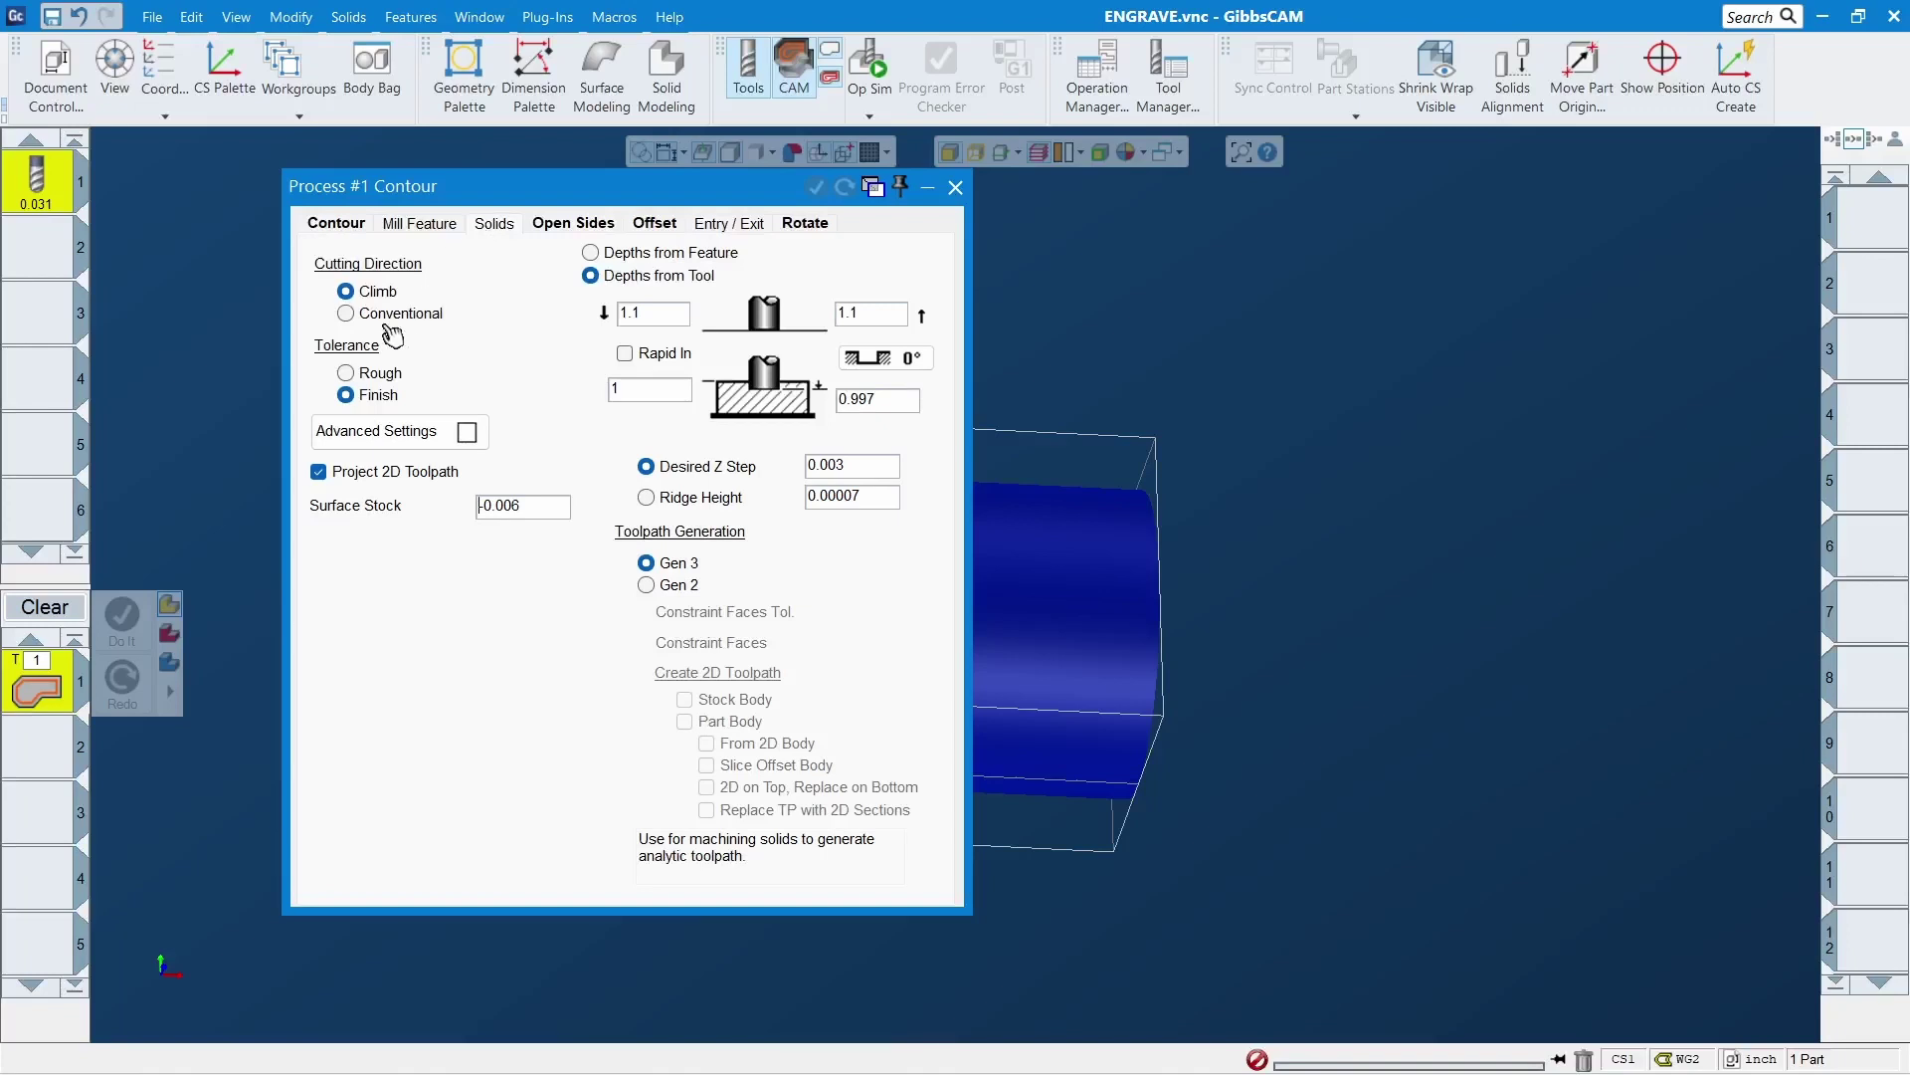
{"action": "left_click", "coordinate": [413, 475]}
{"action": "left_click", "coordinate": [516, 508]}
{"action": "left_click_drag", "start_coordinate": [526, 516], "coordinate": [253, 512]}
{"action": "type", "text": "0"}
{"action": "left_click", "coordinate": [420, 227]}
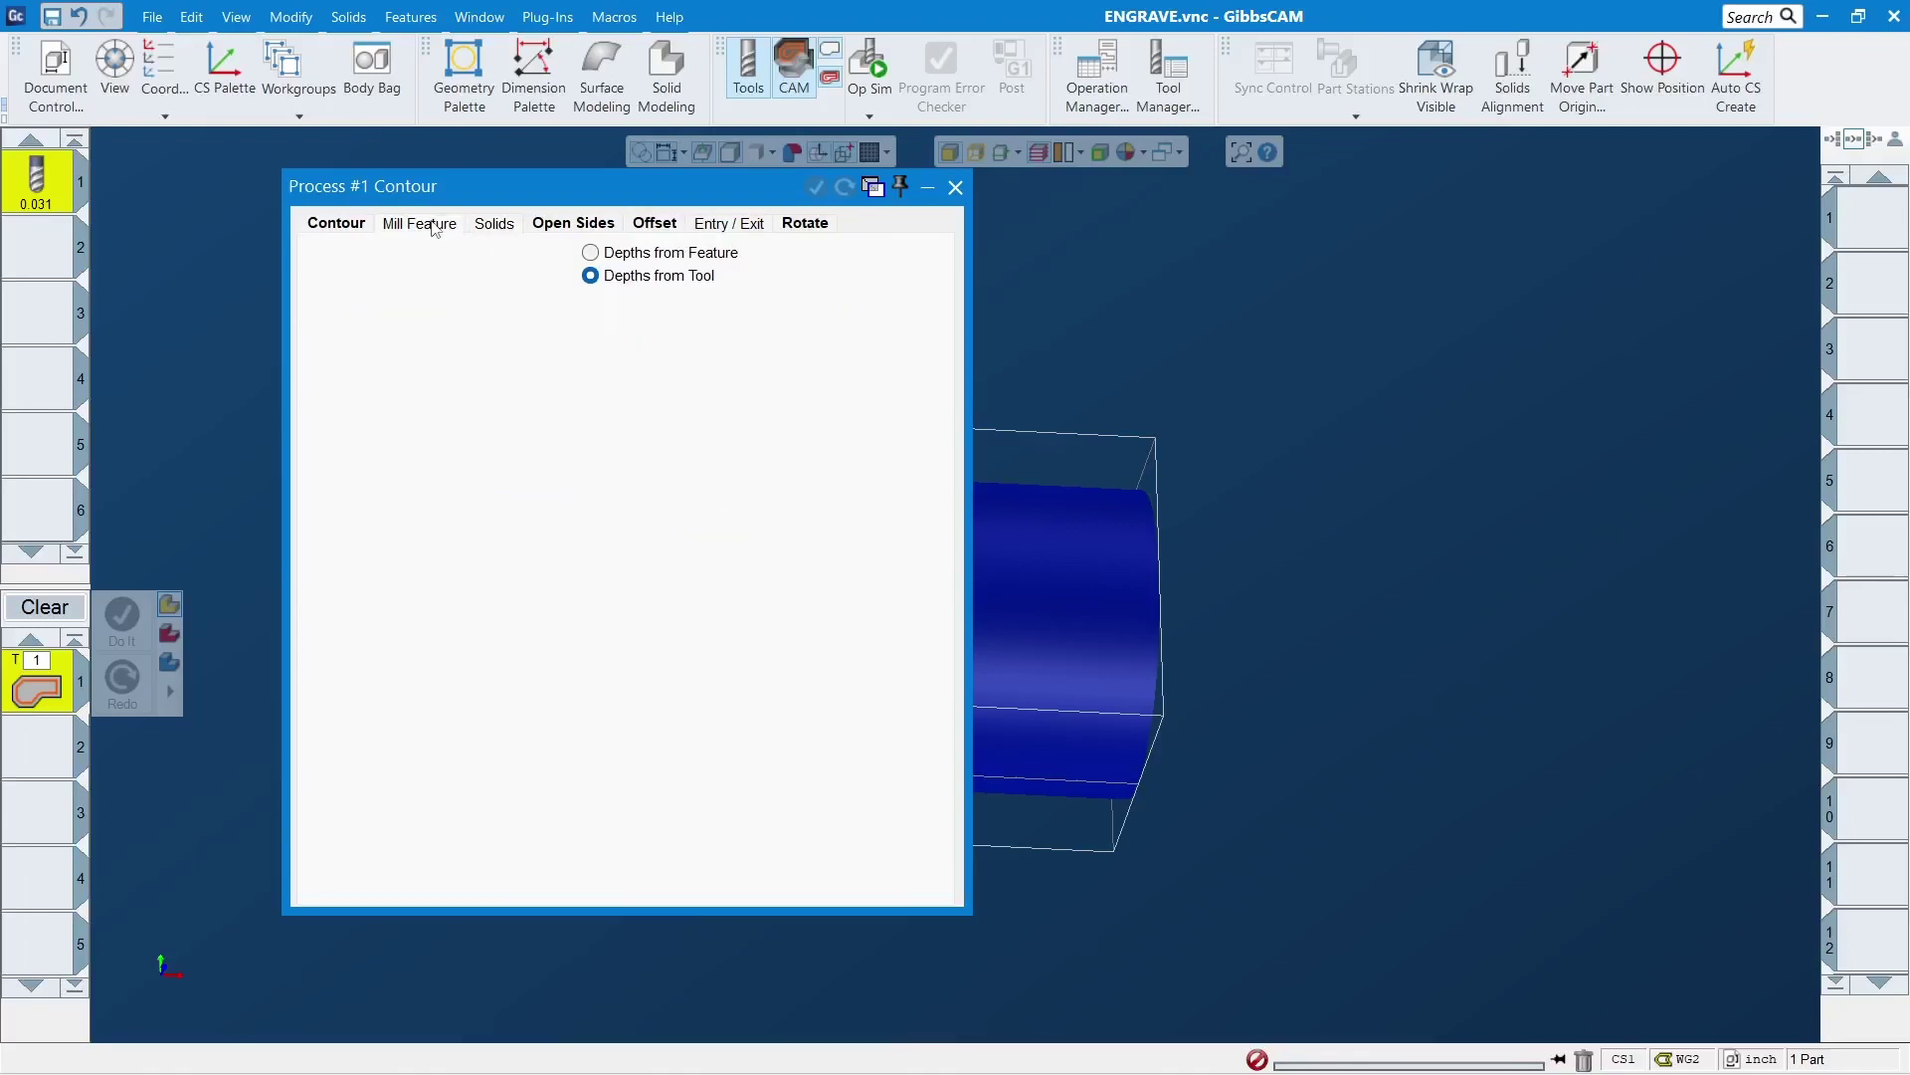
{"action": "left_click", "coordinate": [502, 229]}
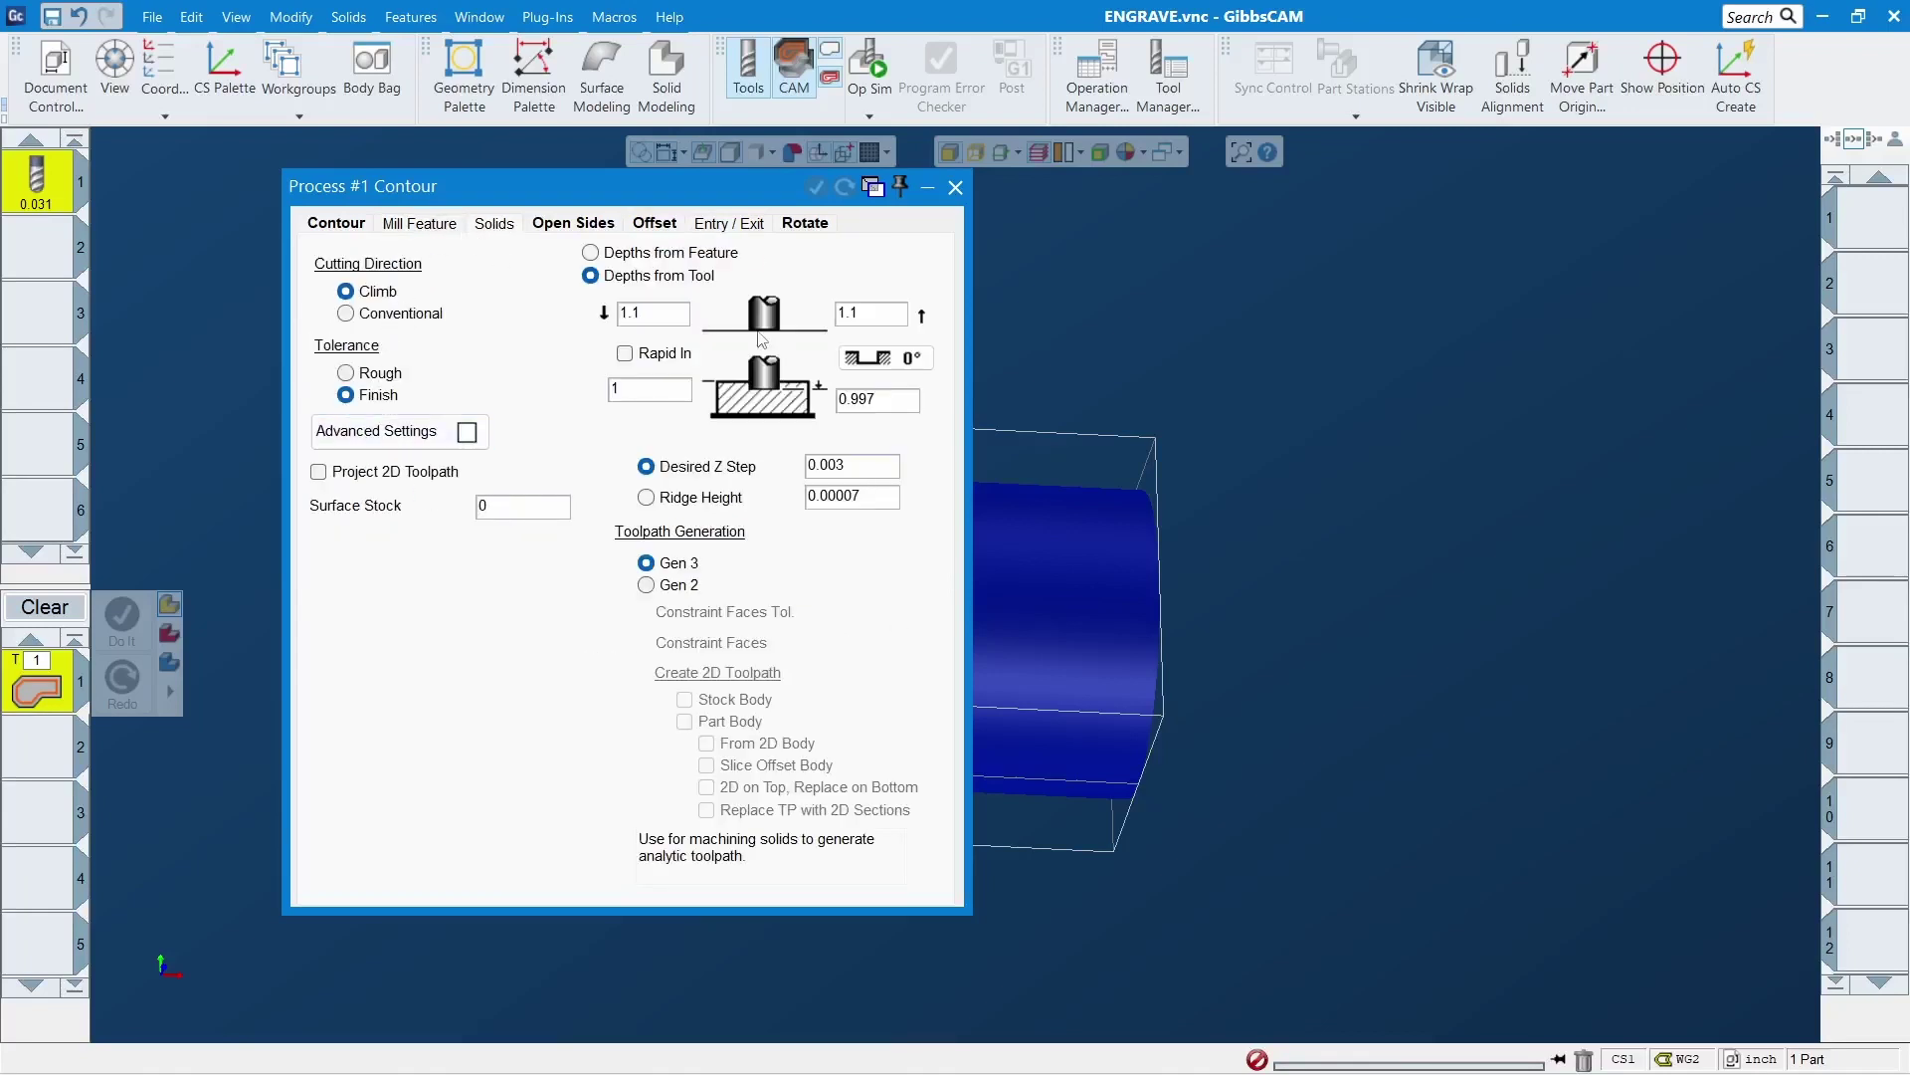
Review the contour's open sides, offset, entry/exit and rotation settings, leaving Polar & Cylindrical Milling selected
{"action": "left_click", "coordinate": [597, 225]}
{"action": "left_click", "coordinate": [651, 225]}
{"action": "left_click", "coordinate": [725, 229]}
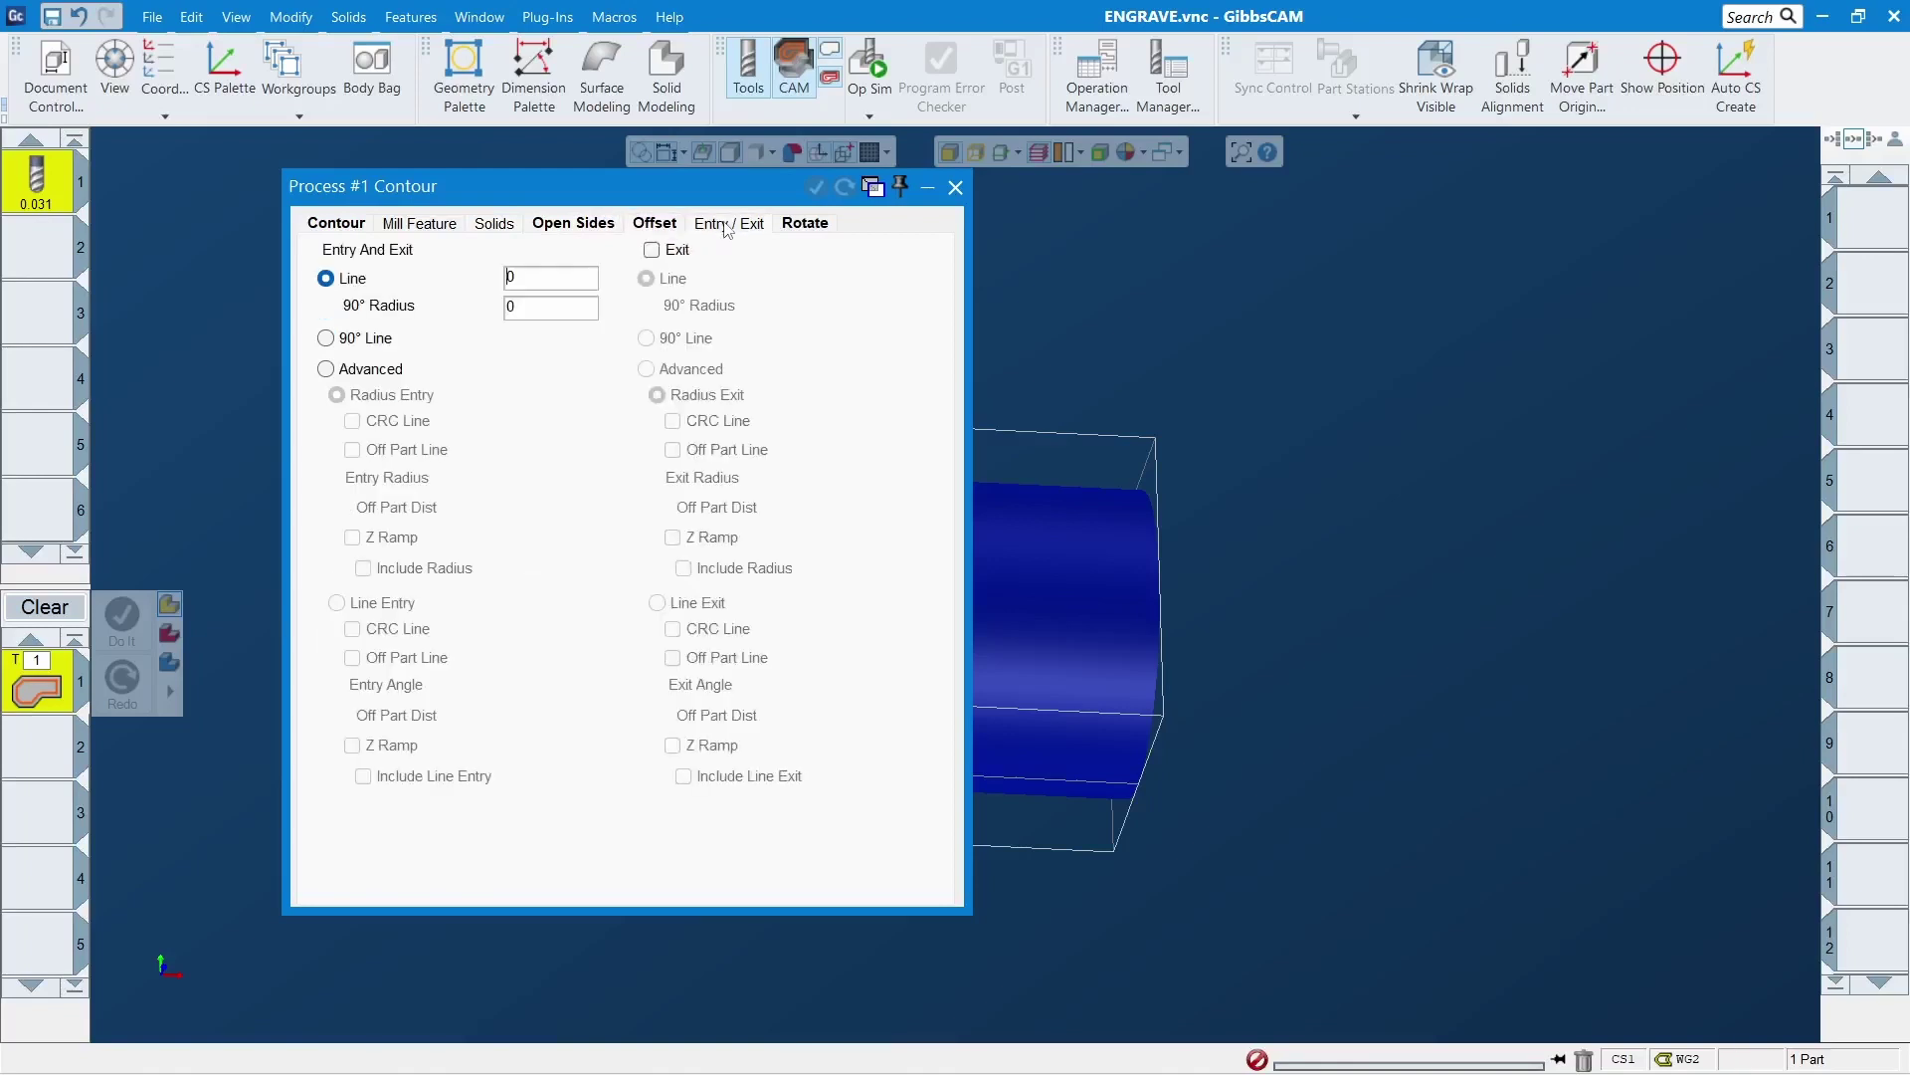
{"action": "left_click", "coordinate": [818, 229]}
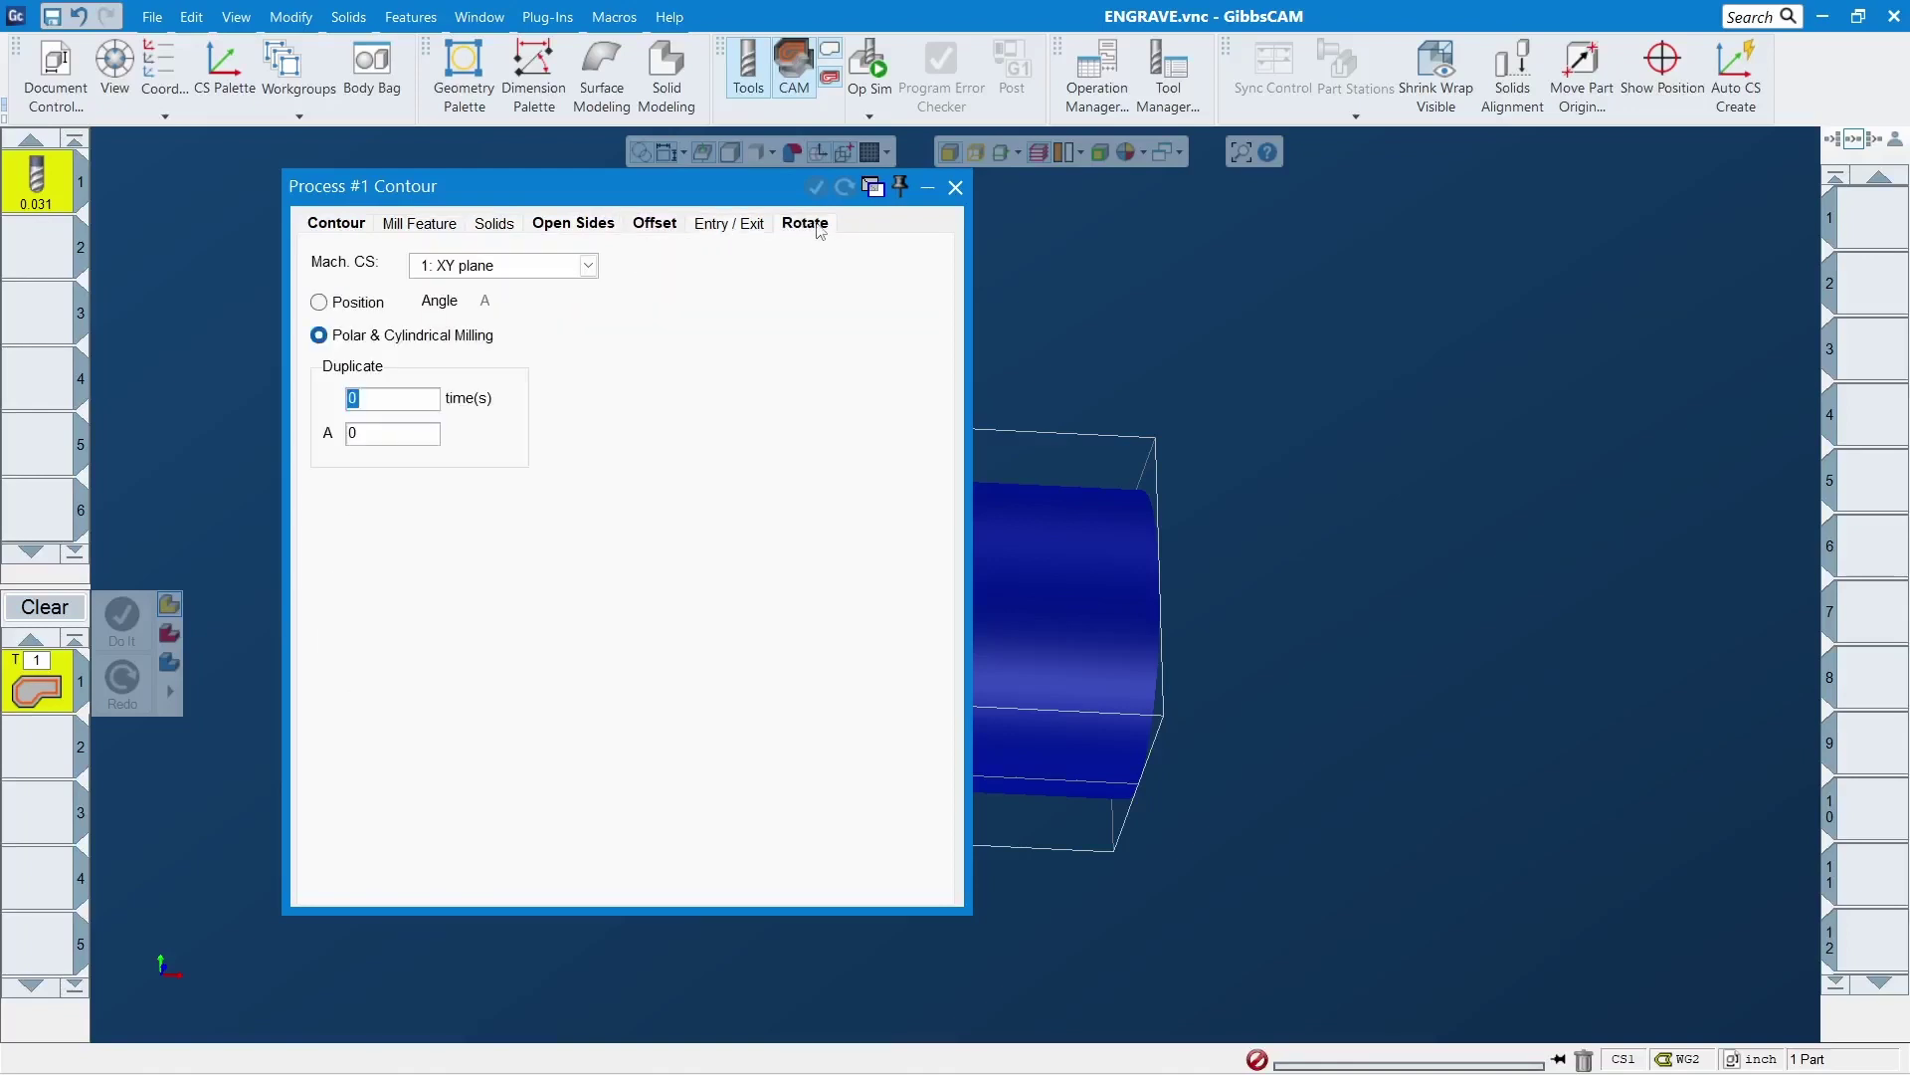
{"action": "left_click", "coordinate": [316, 303]}
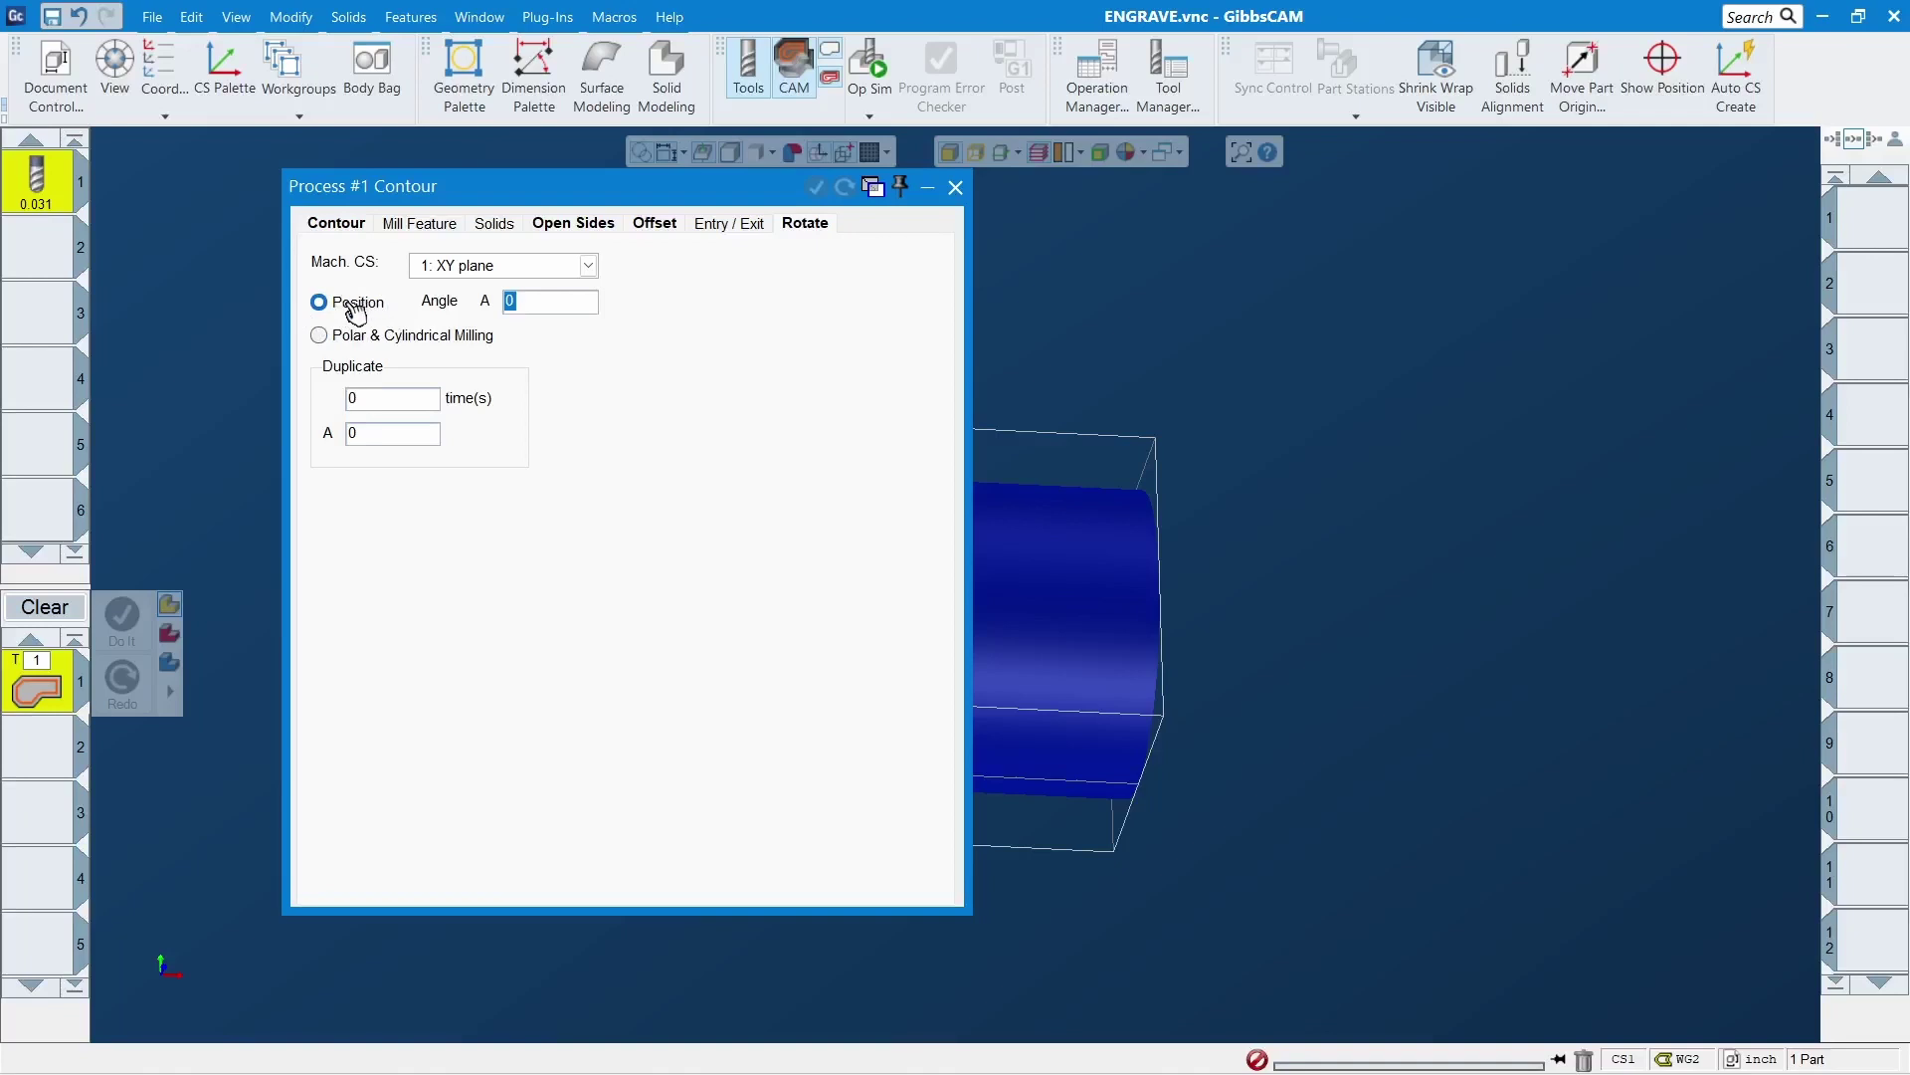
{"action": "left_click_drag", "start_coordinate": [756, 187], "coordinate": [1569, 235]}
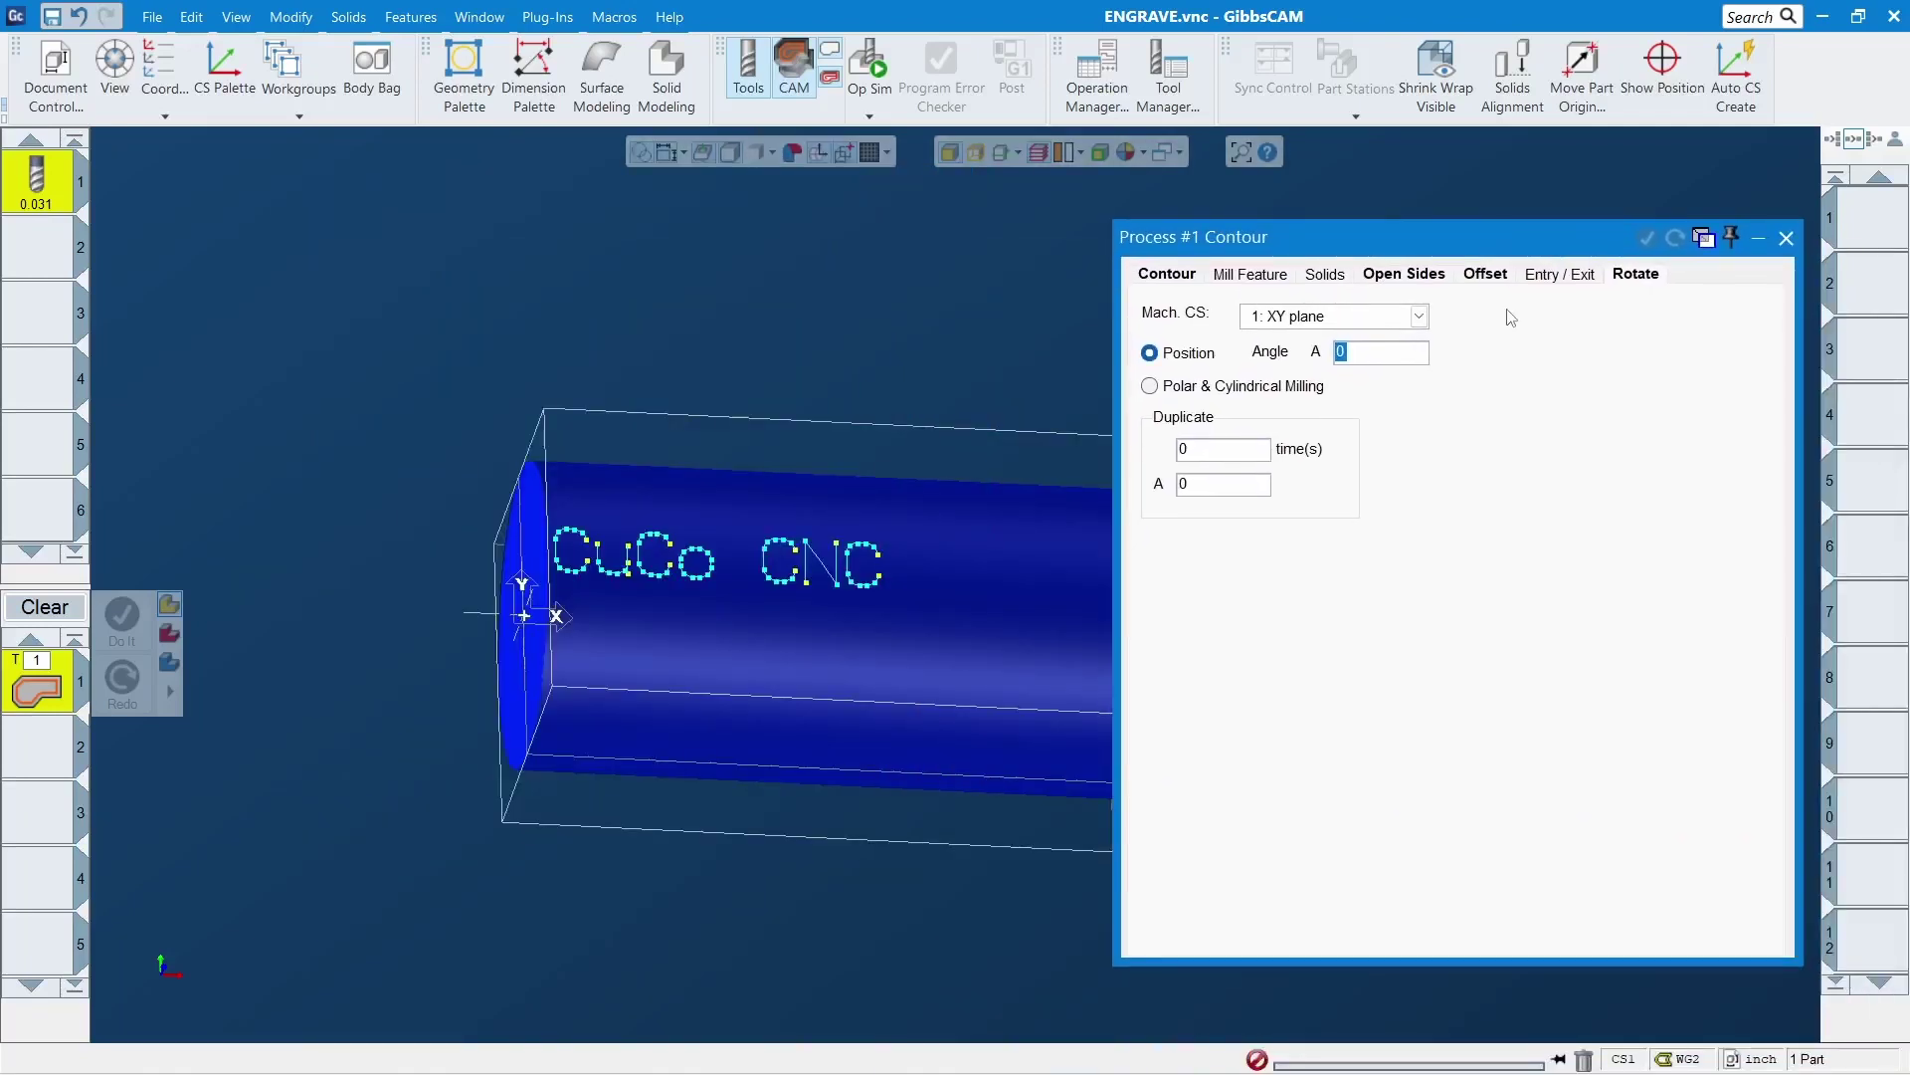
{"action": "left_click", "coordinate": [1284, 396]}
Hide the cylinder body and generate the contour toolpaths for all of the text geometry
{"action": "left_click", "coordinate": [642, 152]}
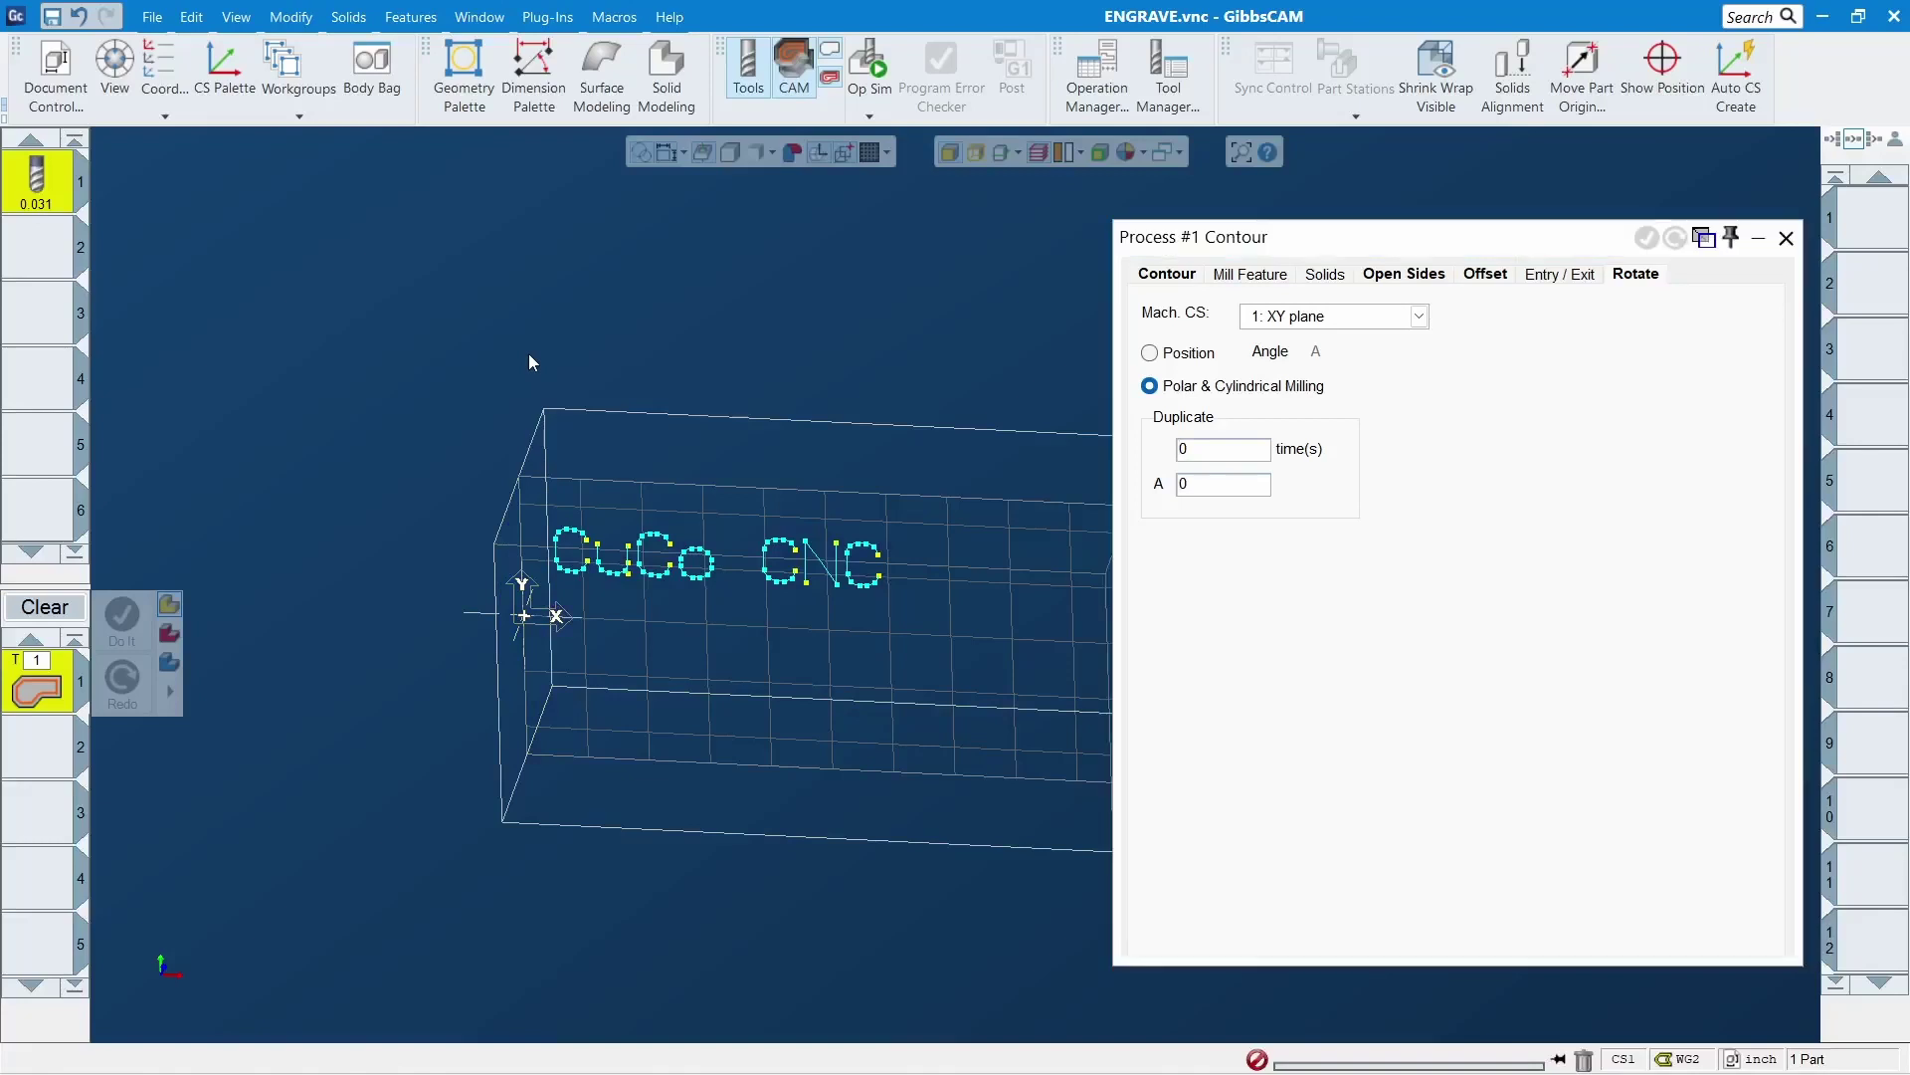
{"action": "key", "text": "ctrl+a"}
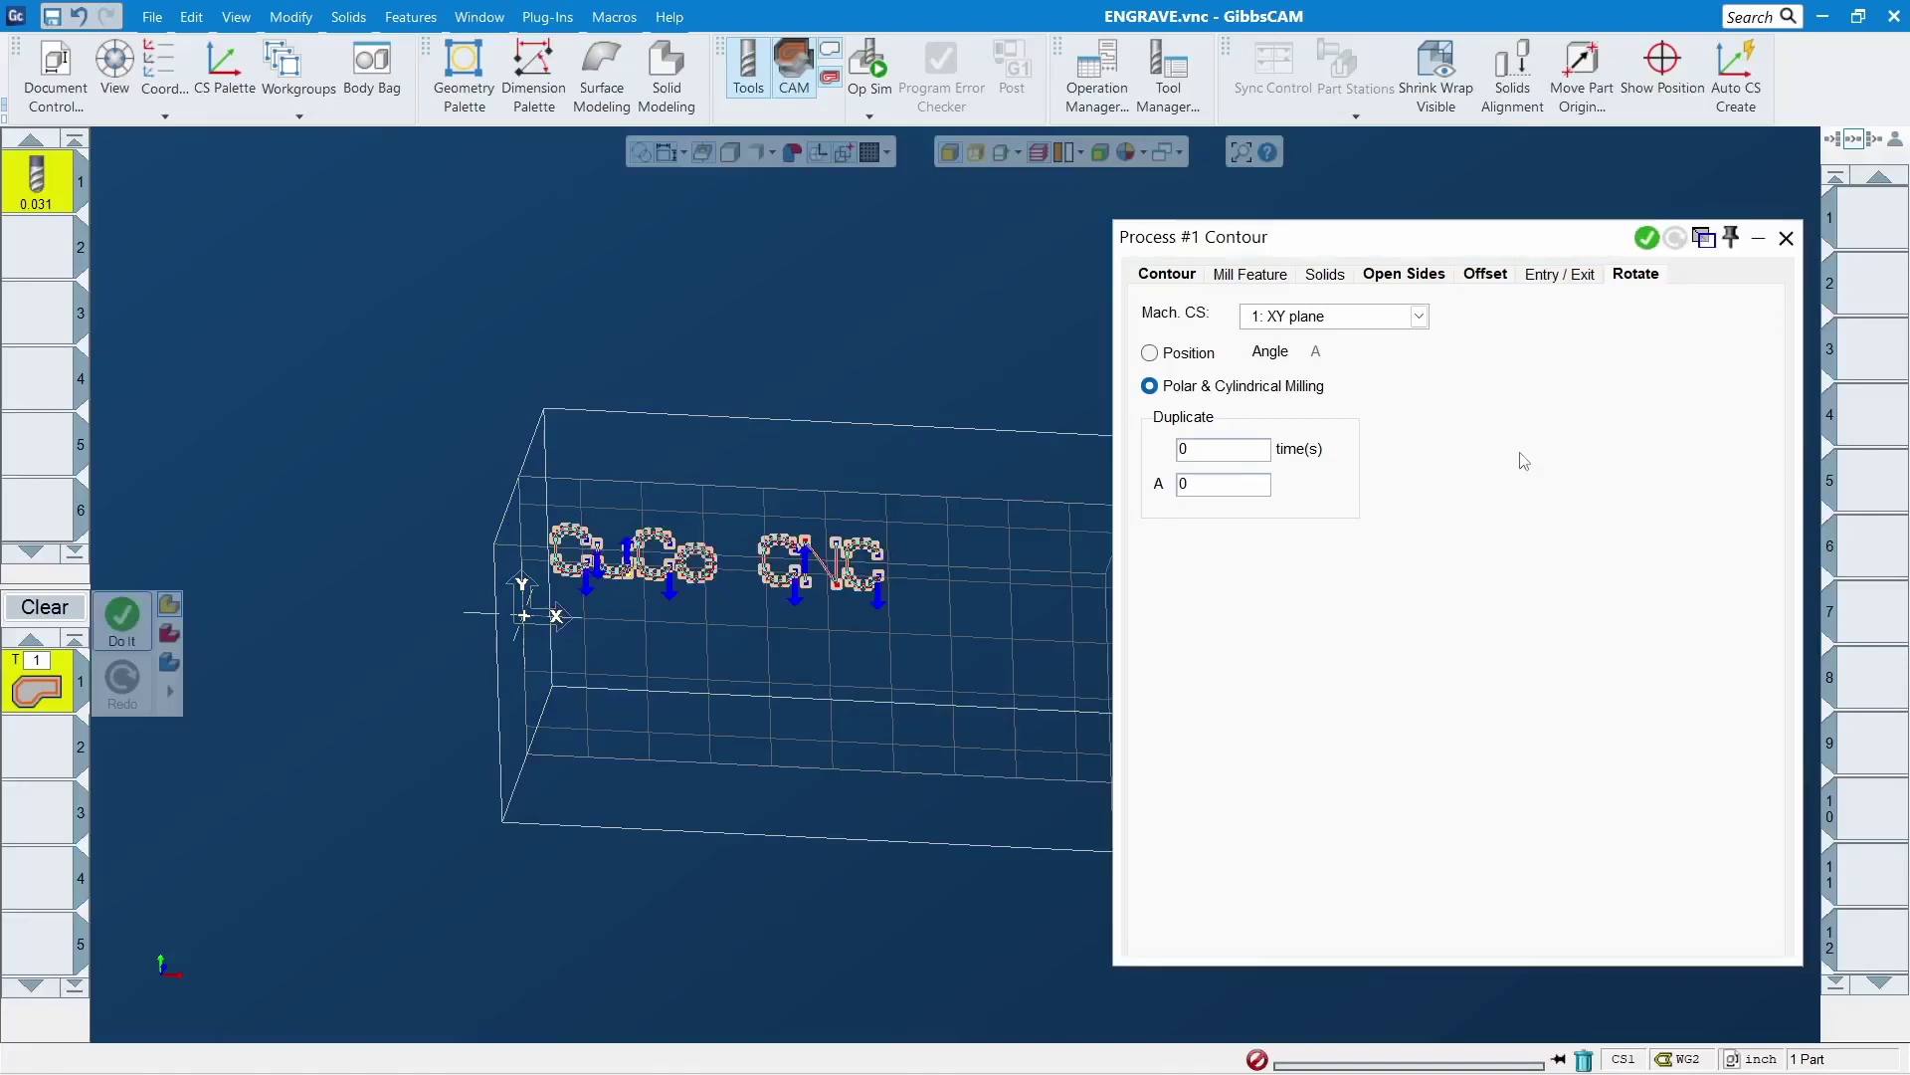
{"action": "left_click", "coordinate": [1647, 237]}
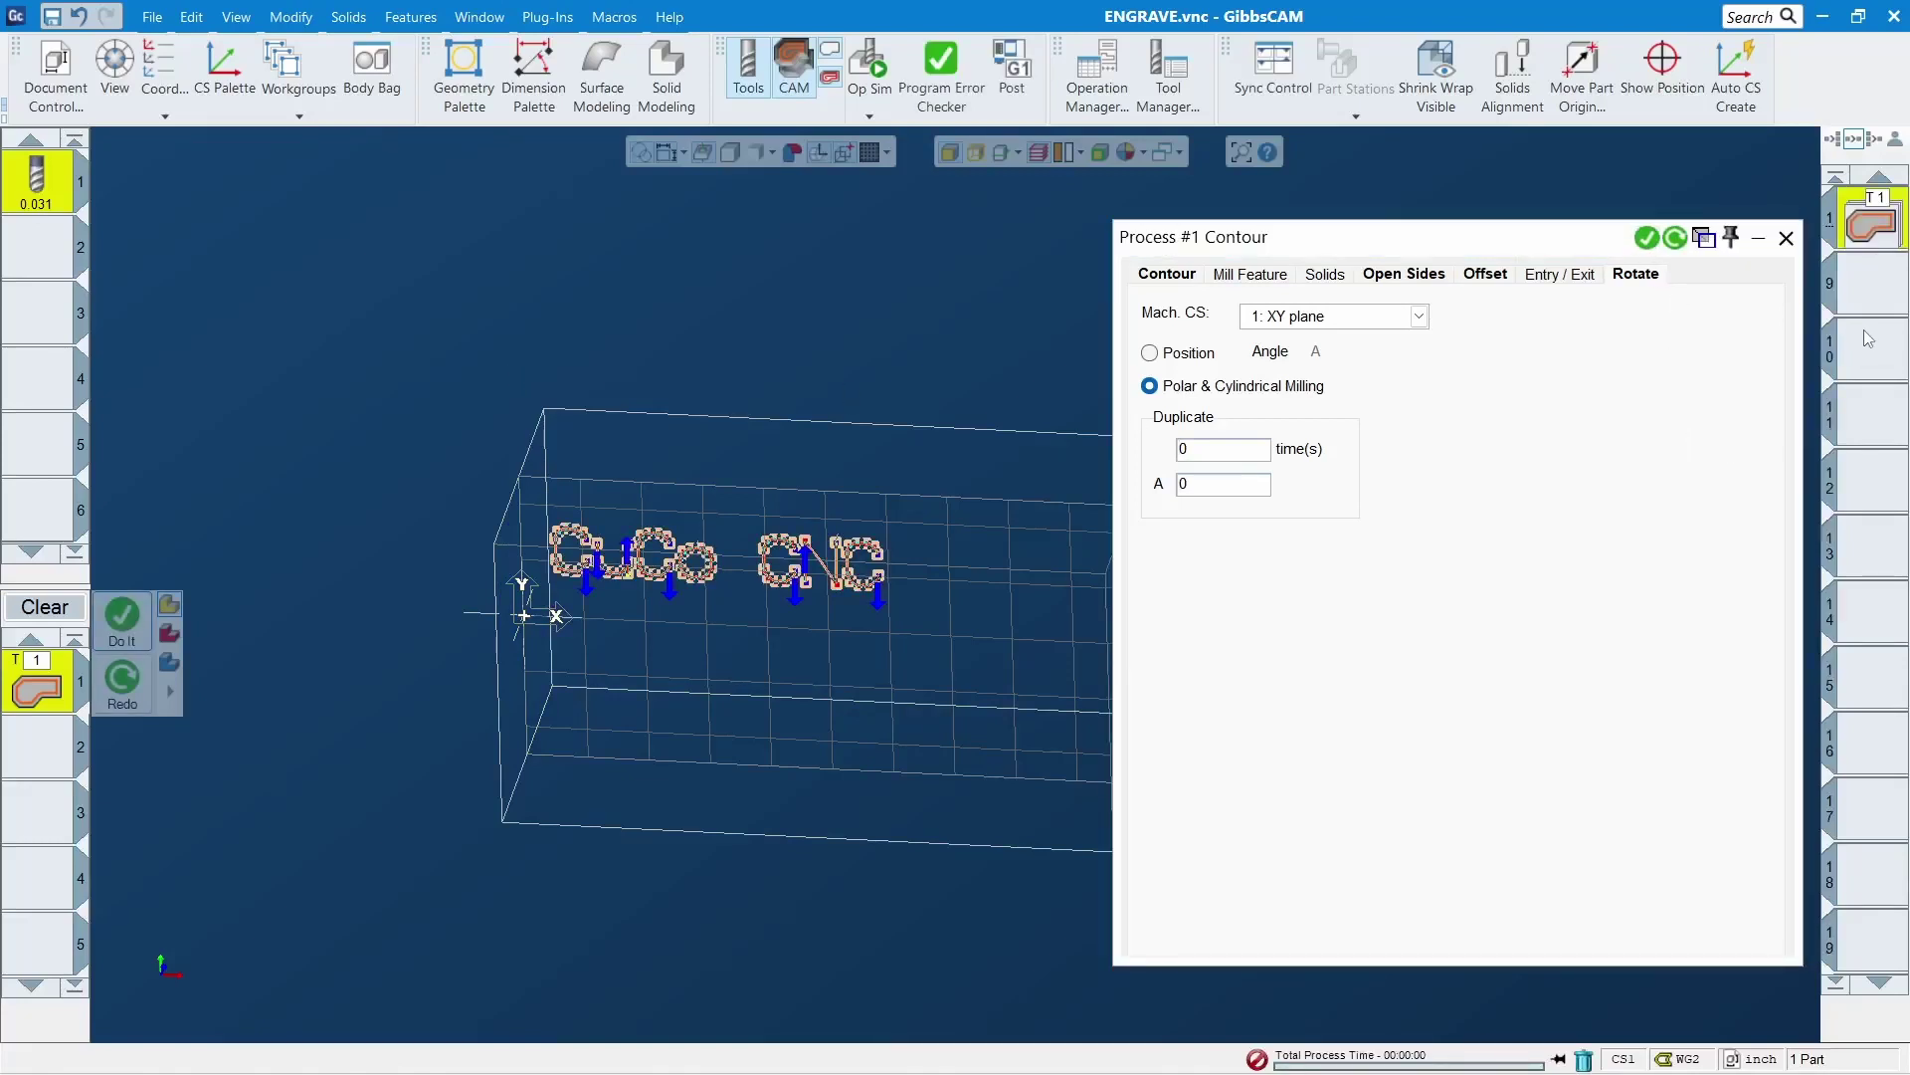
{"action": "left_click", "coordinate": [1786, 238]}
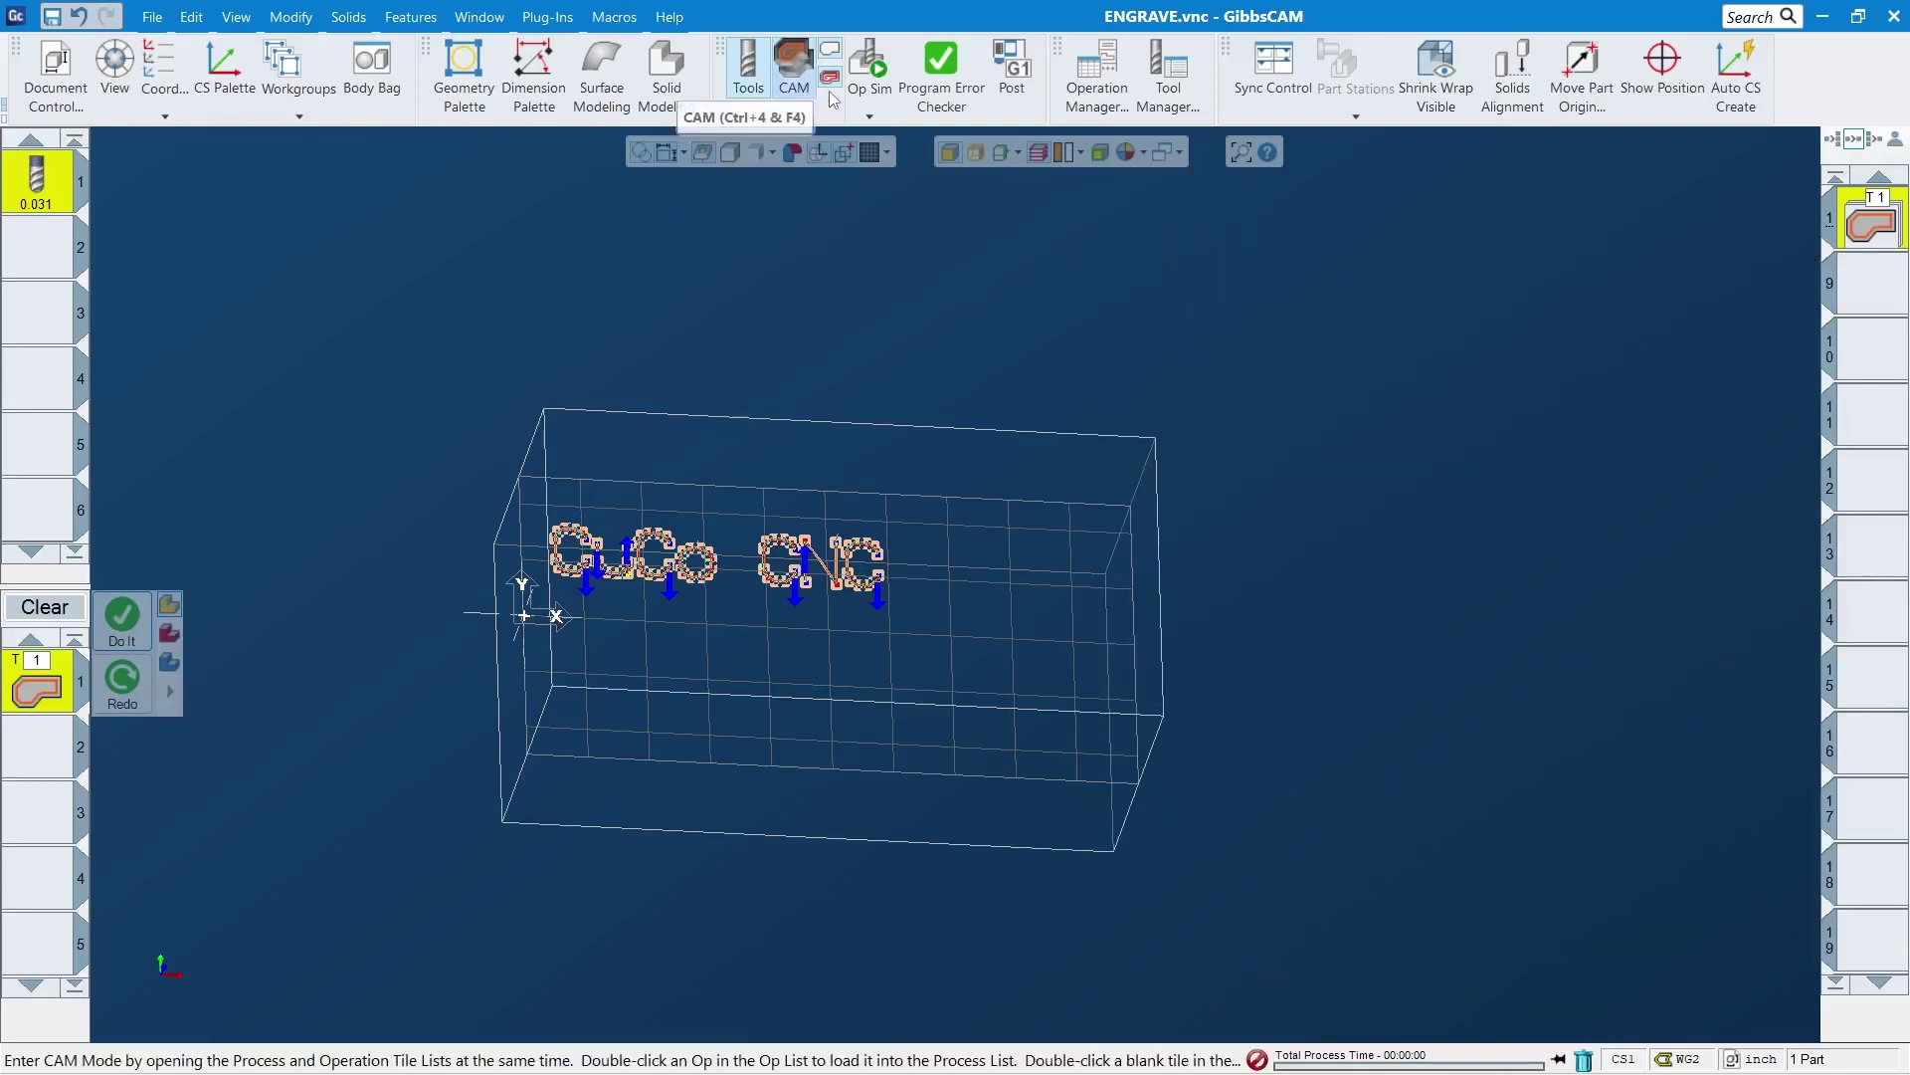
Simulate the engraving operations in Op Sim and inspect the cut lettering on the cylinder
{"action": "left_click", "coordinate": [870, 67]}
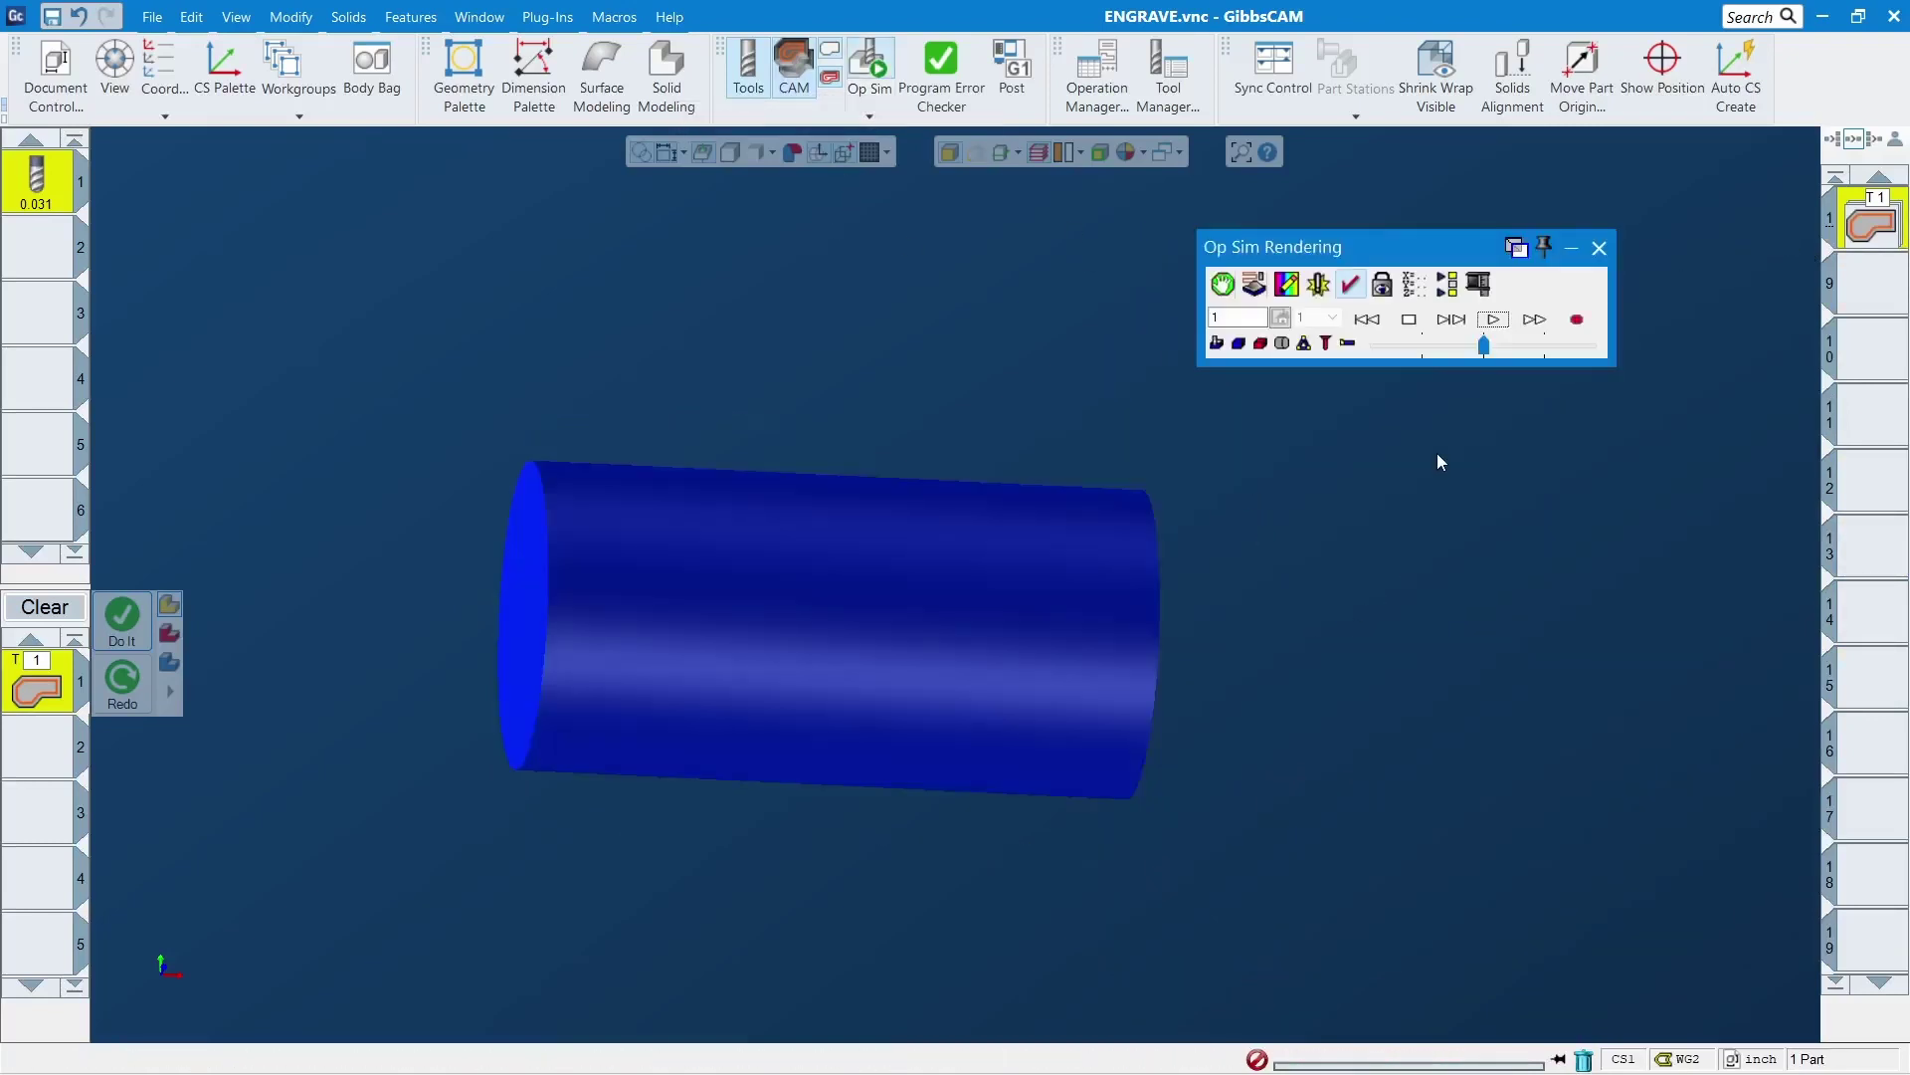
{"action": "left_click", "coordinate": [1491, 322]}
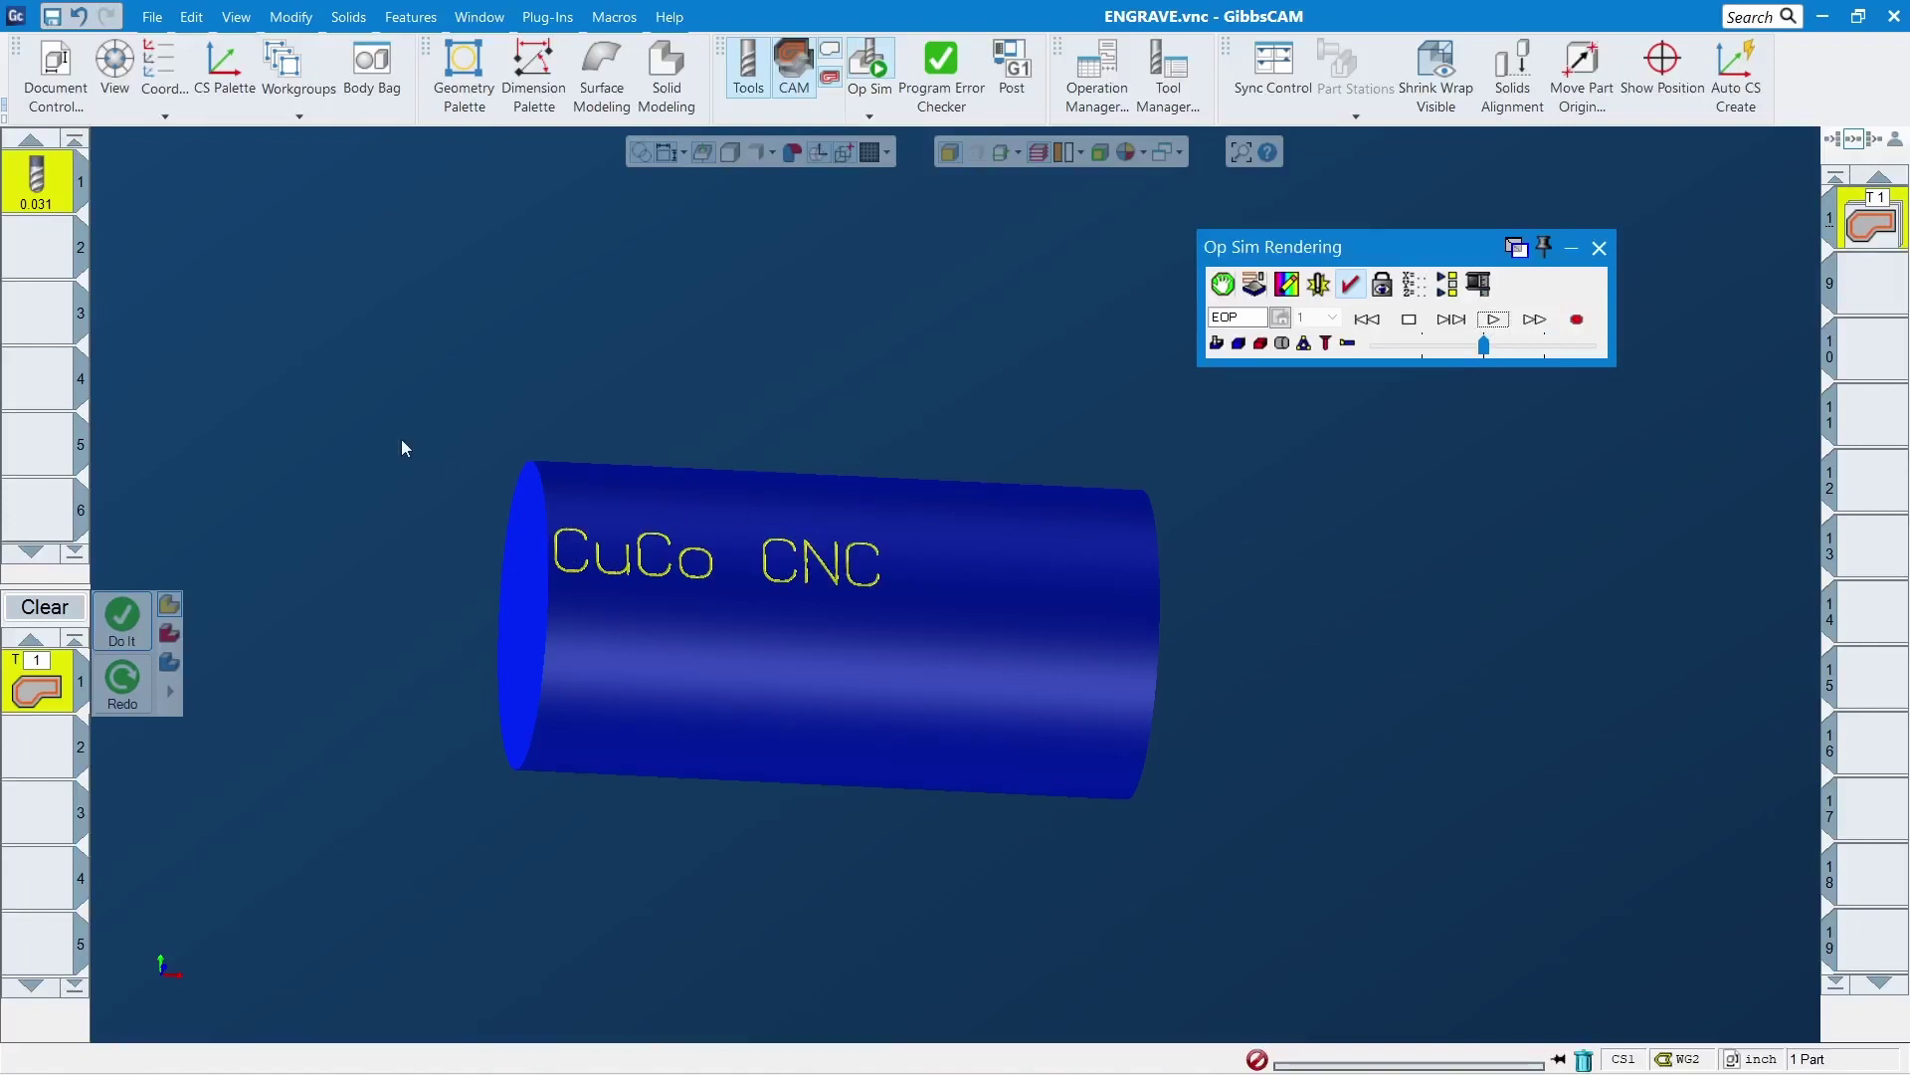
{"action": "left_click_drag", "start_coordinate": [402, 440], "coordinate": [1176, 752]}
{"action": "scroll", "coordinate": [728, 517], "scroll_direction": "down", "scroll_amount": 2}
{"action": "middle_click_drag", "start_coordinate": [879, 546], "coordinate": [845, 592]}
{"action": "left_click", "coordinate": [1598, 249]}
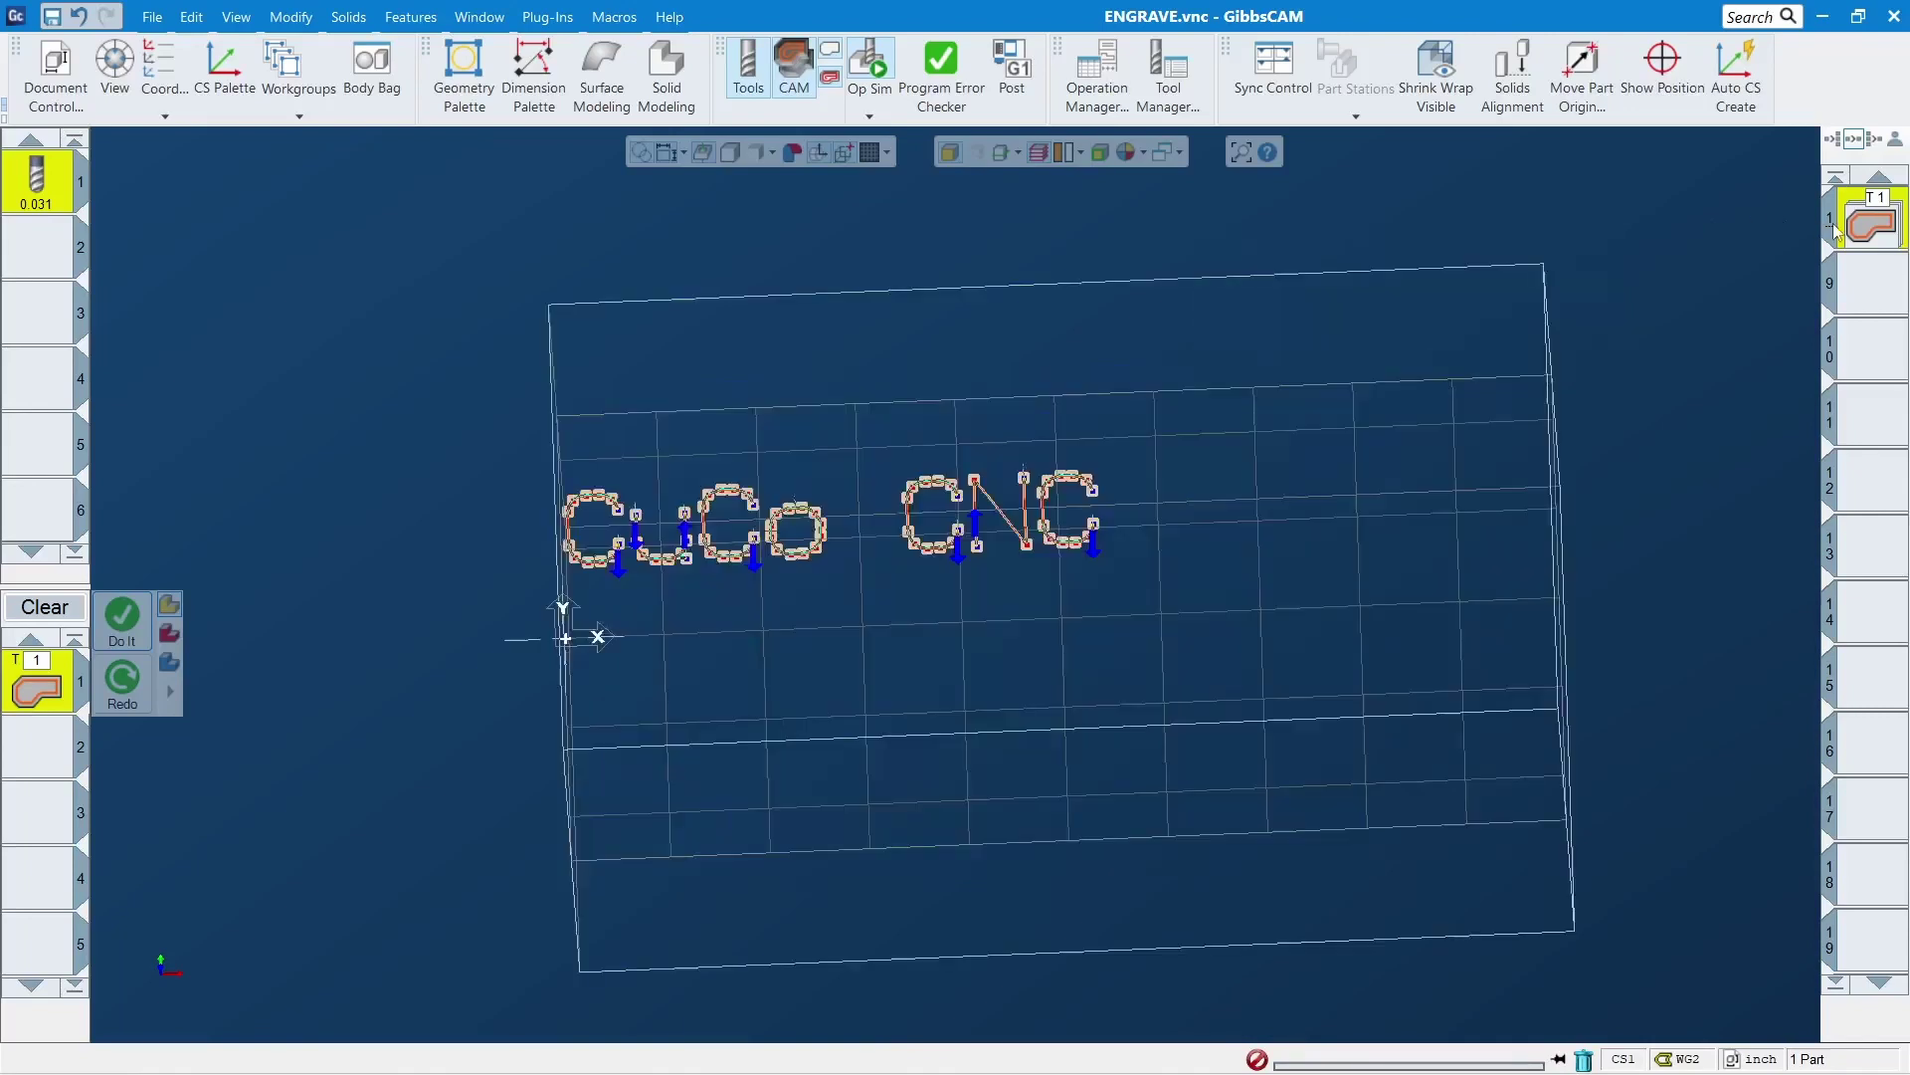
Expand the grouped contour operations and compare the Position and Polar & Cylindrical Milling rotation options
{"action": "left_click", "coordinate": [1834, 228]}
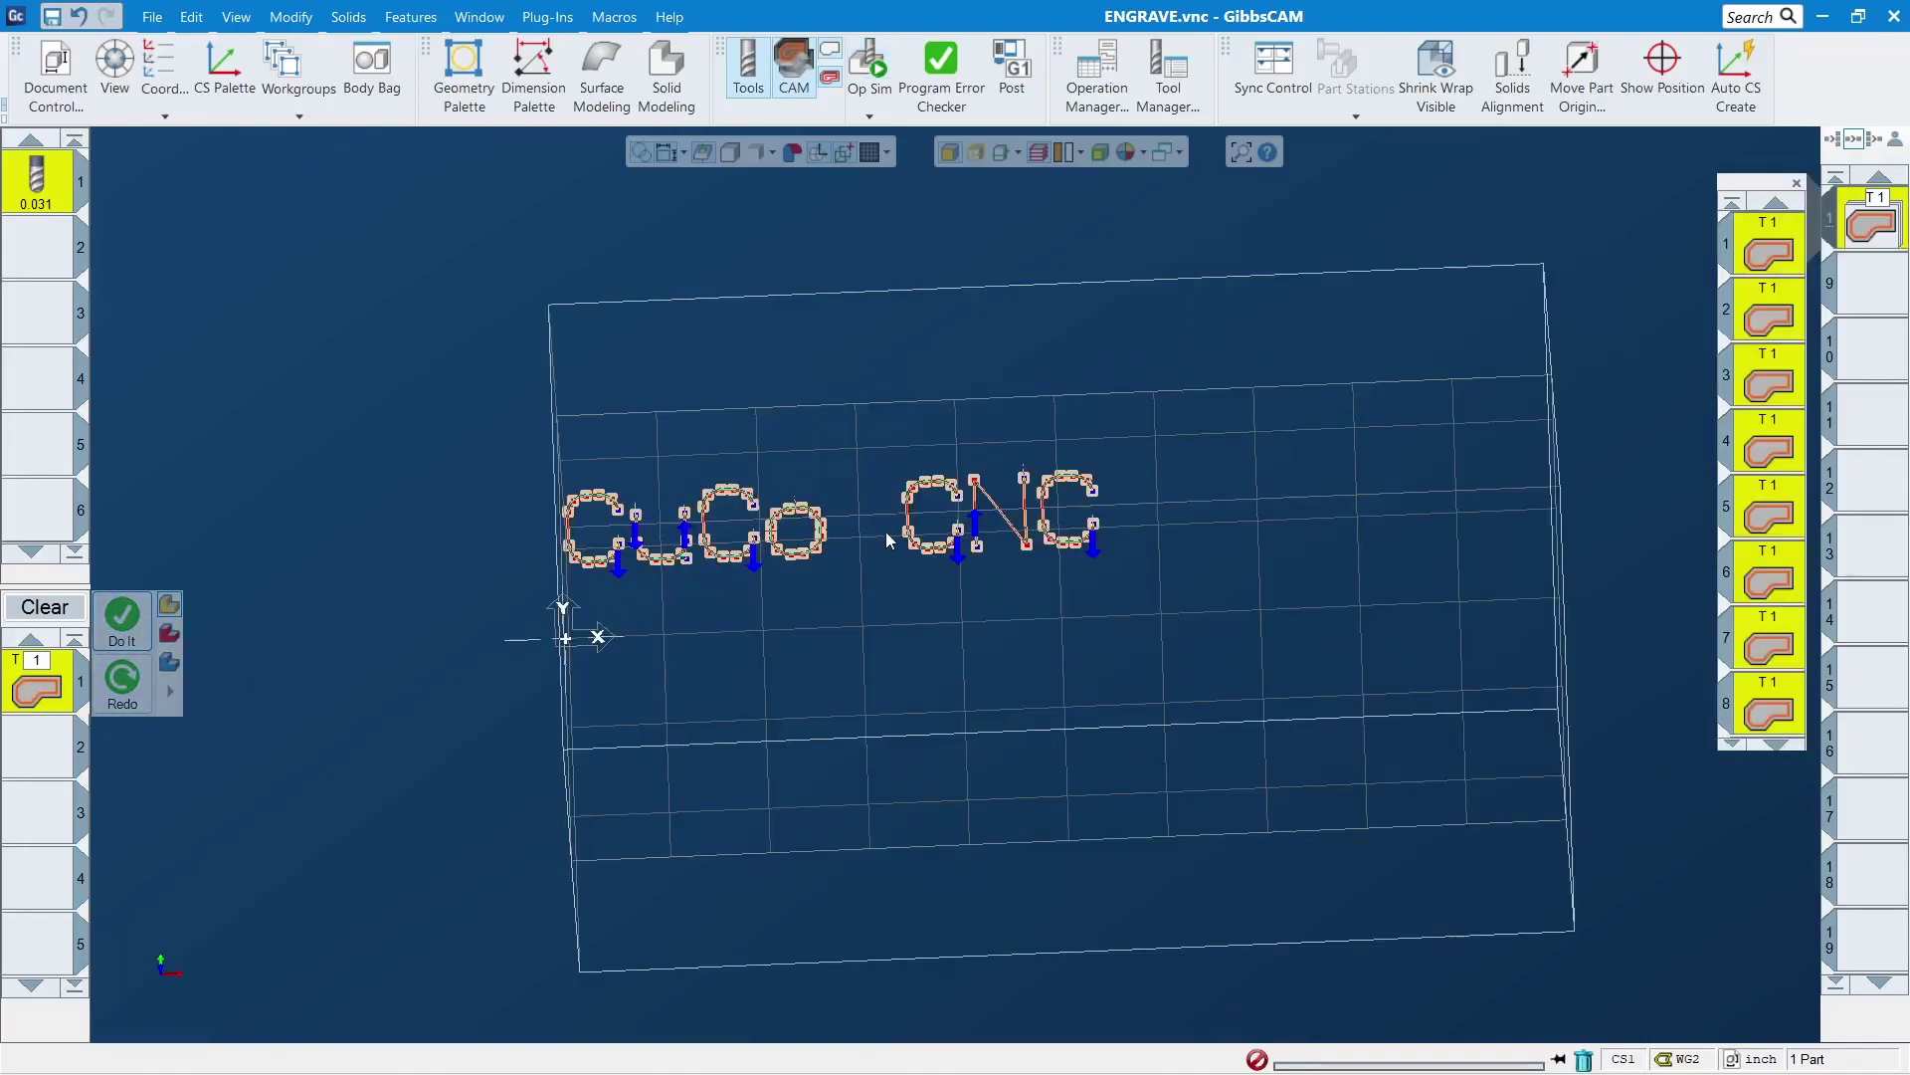
{"action": "left_click_drag", "start_coordinate": [1453, 247], "coordinate": [1326, 208]}
{"action": "left_click", "coordinate": [1519, 237]}
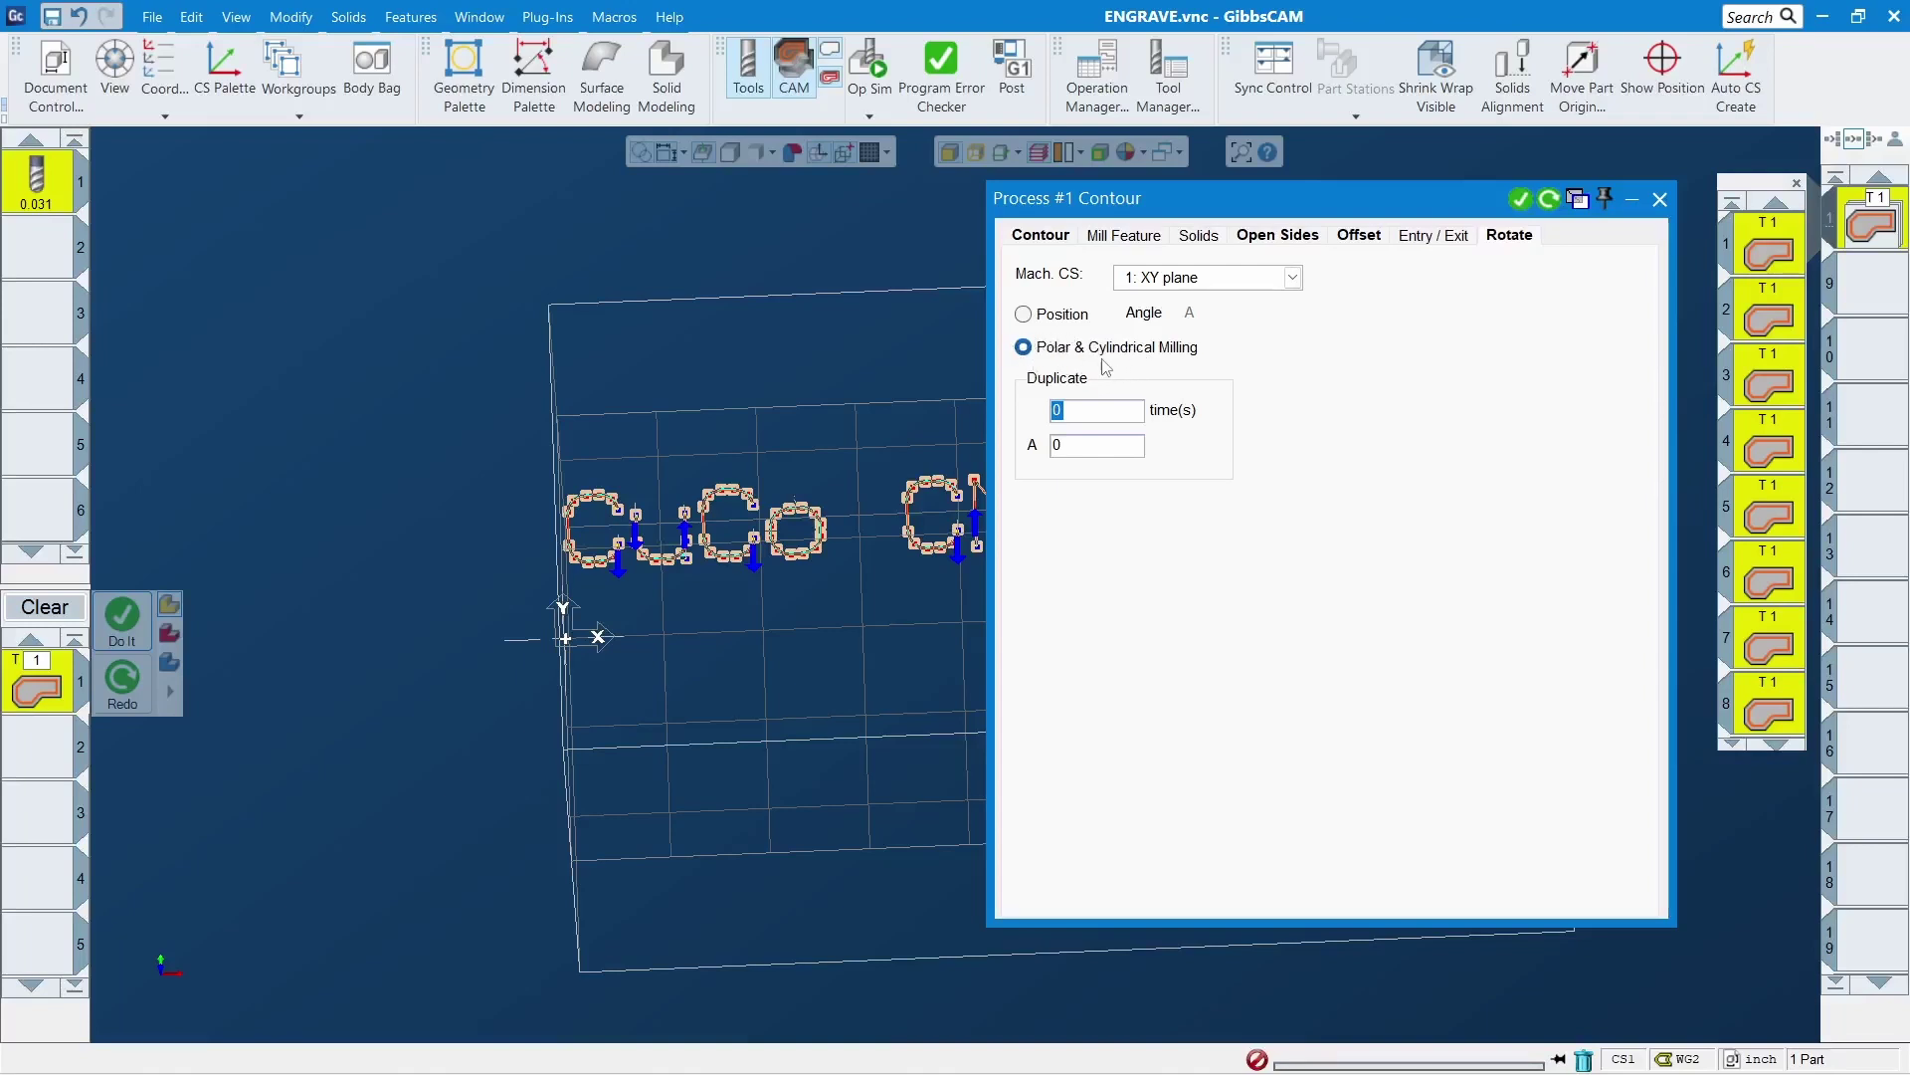
{"action": "left_click", "coordinate": [1063, 314]}
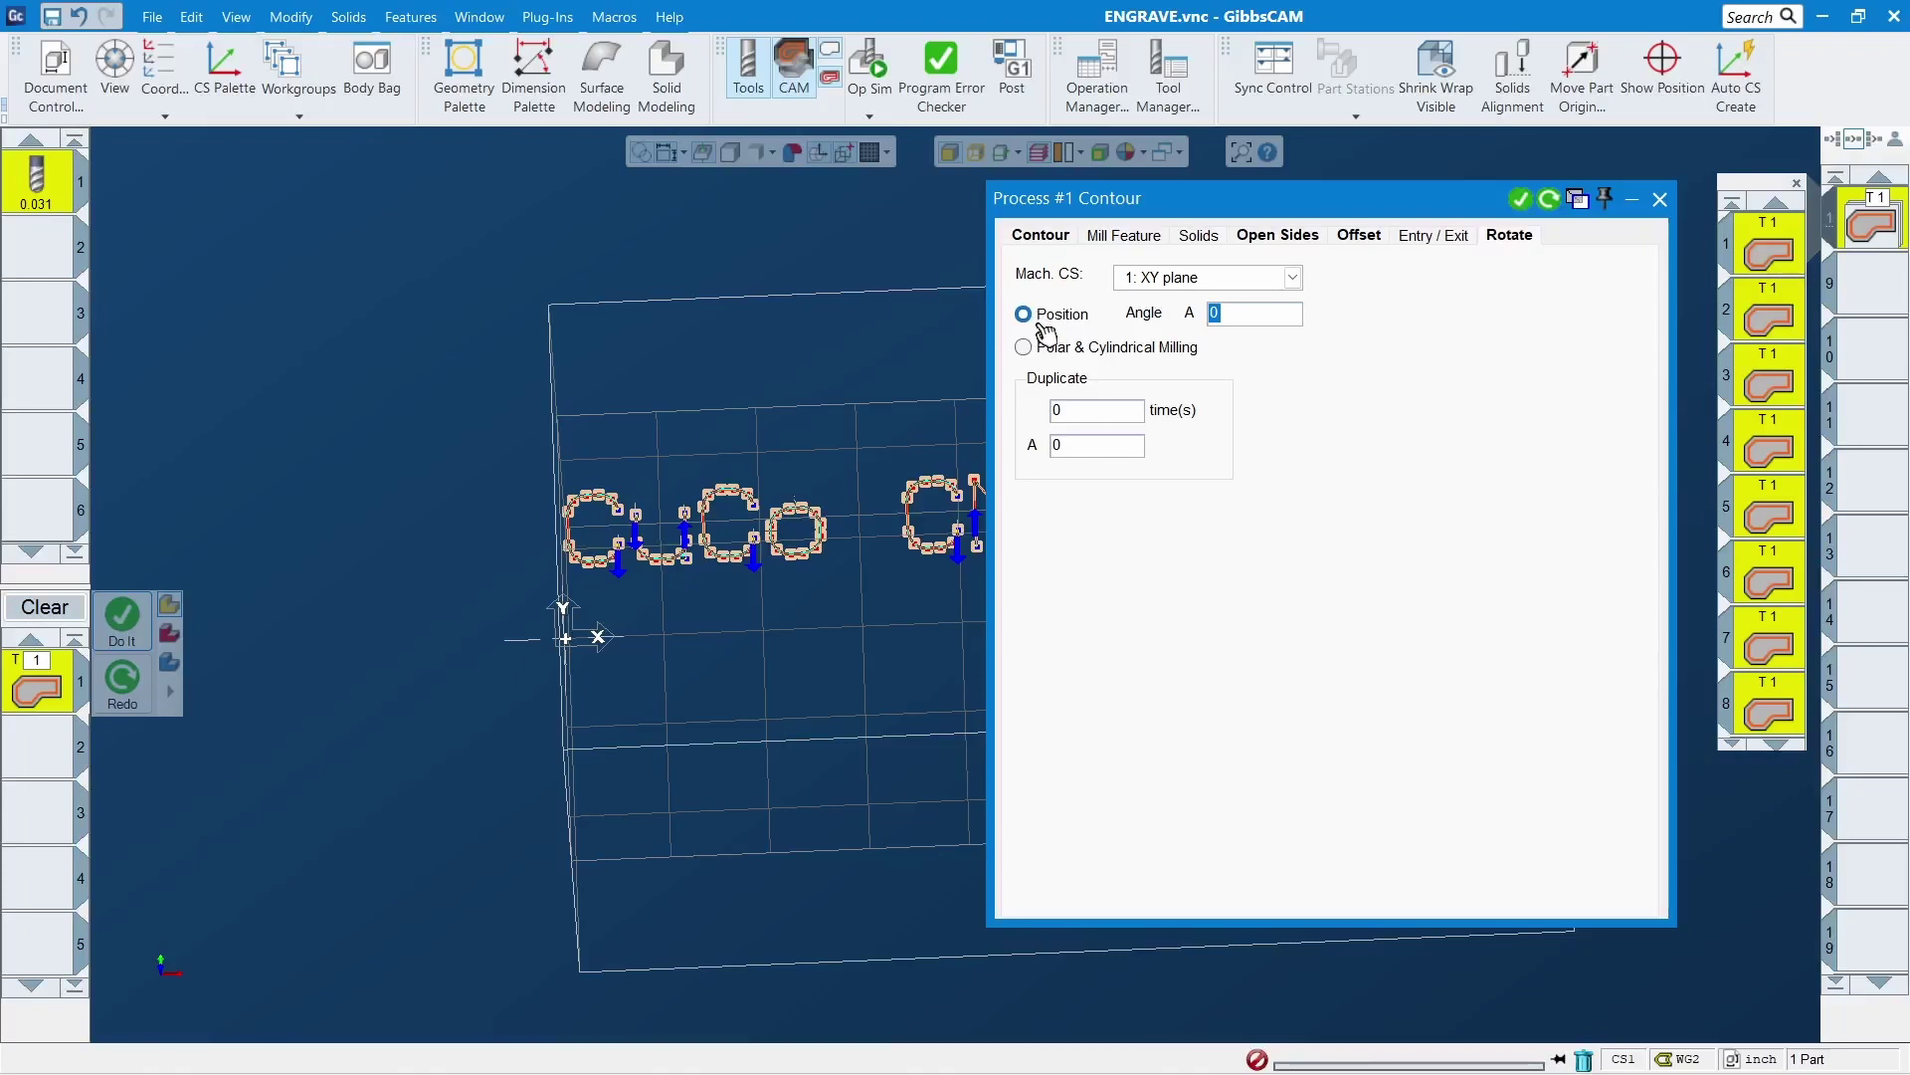
{"action": "left_click", "coordinate": [1104, 346]}
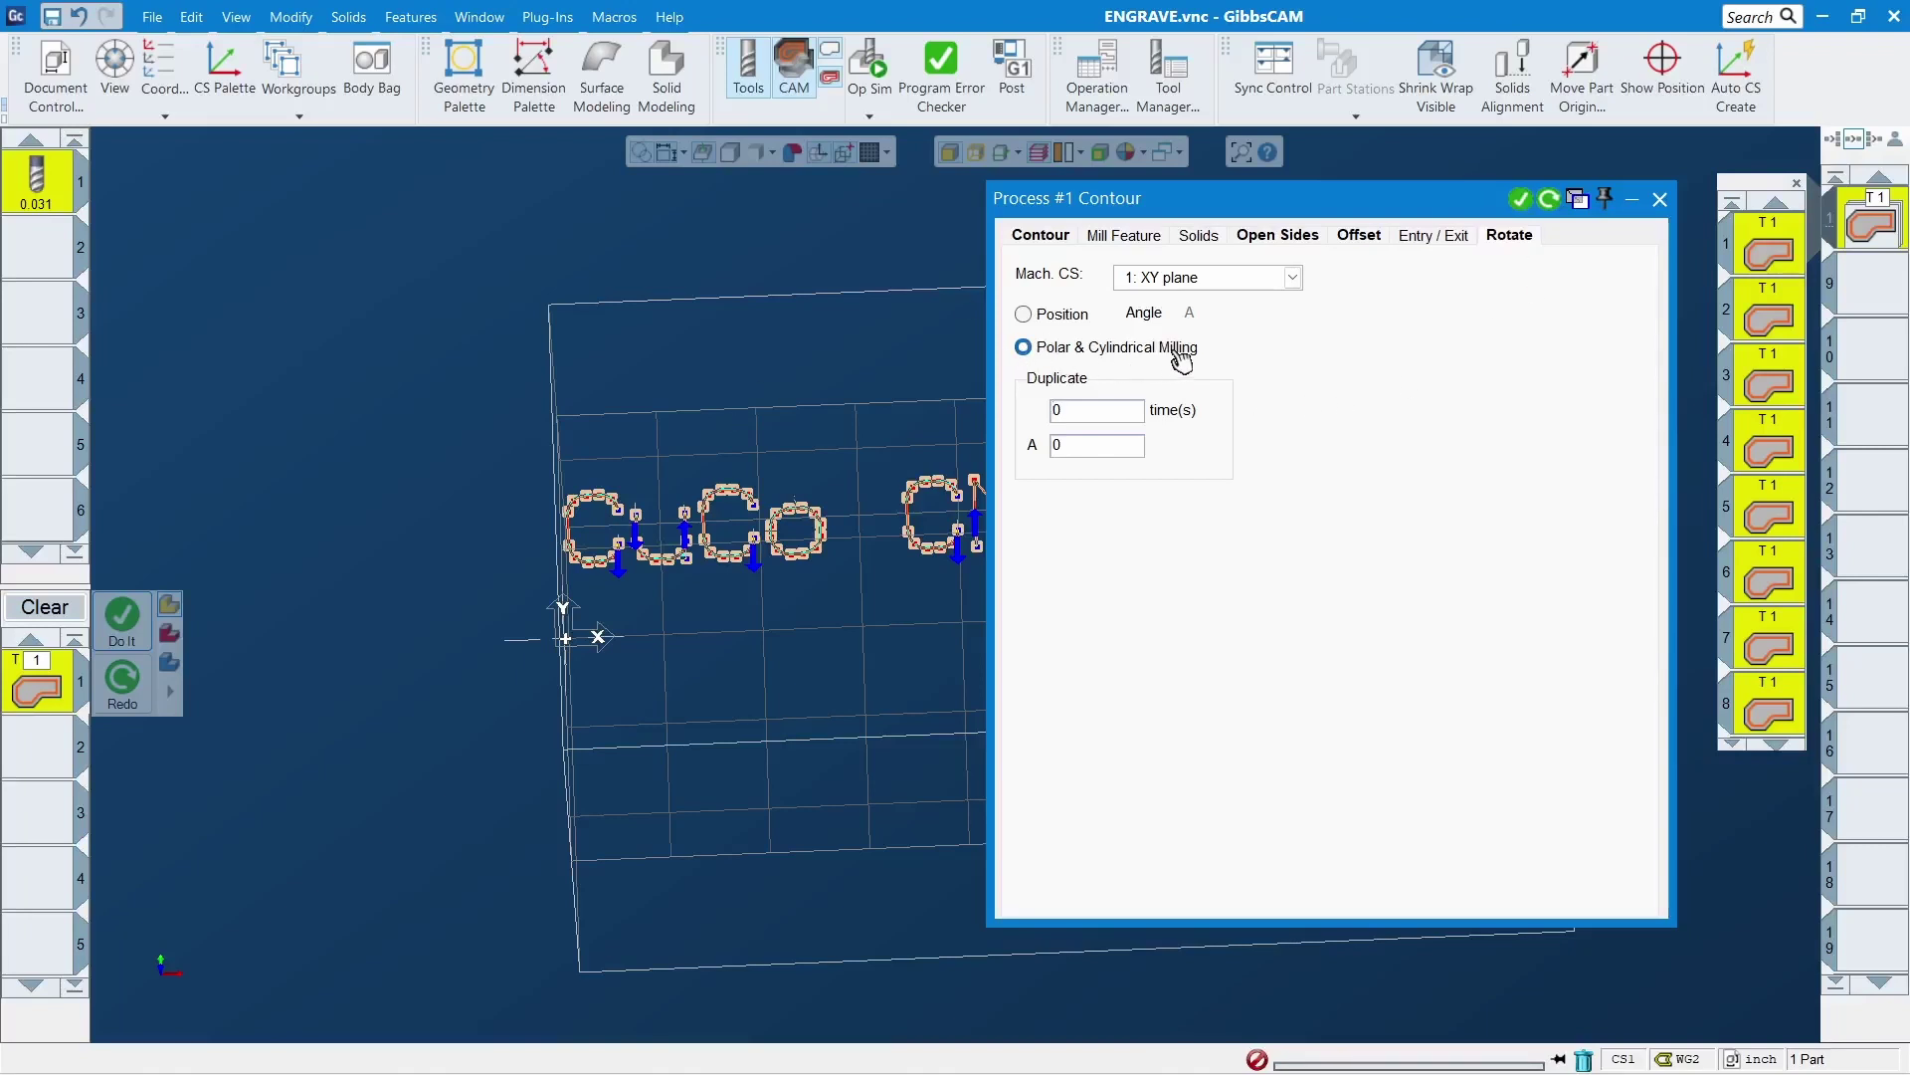
{"action": "left_click", "coordinate": [1660, 199]}
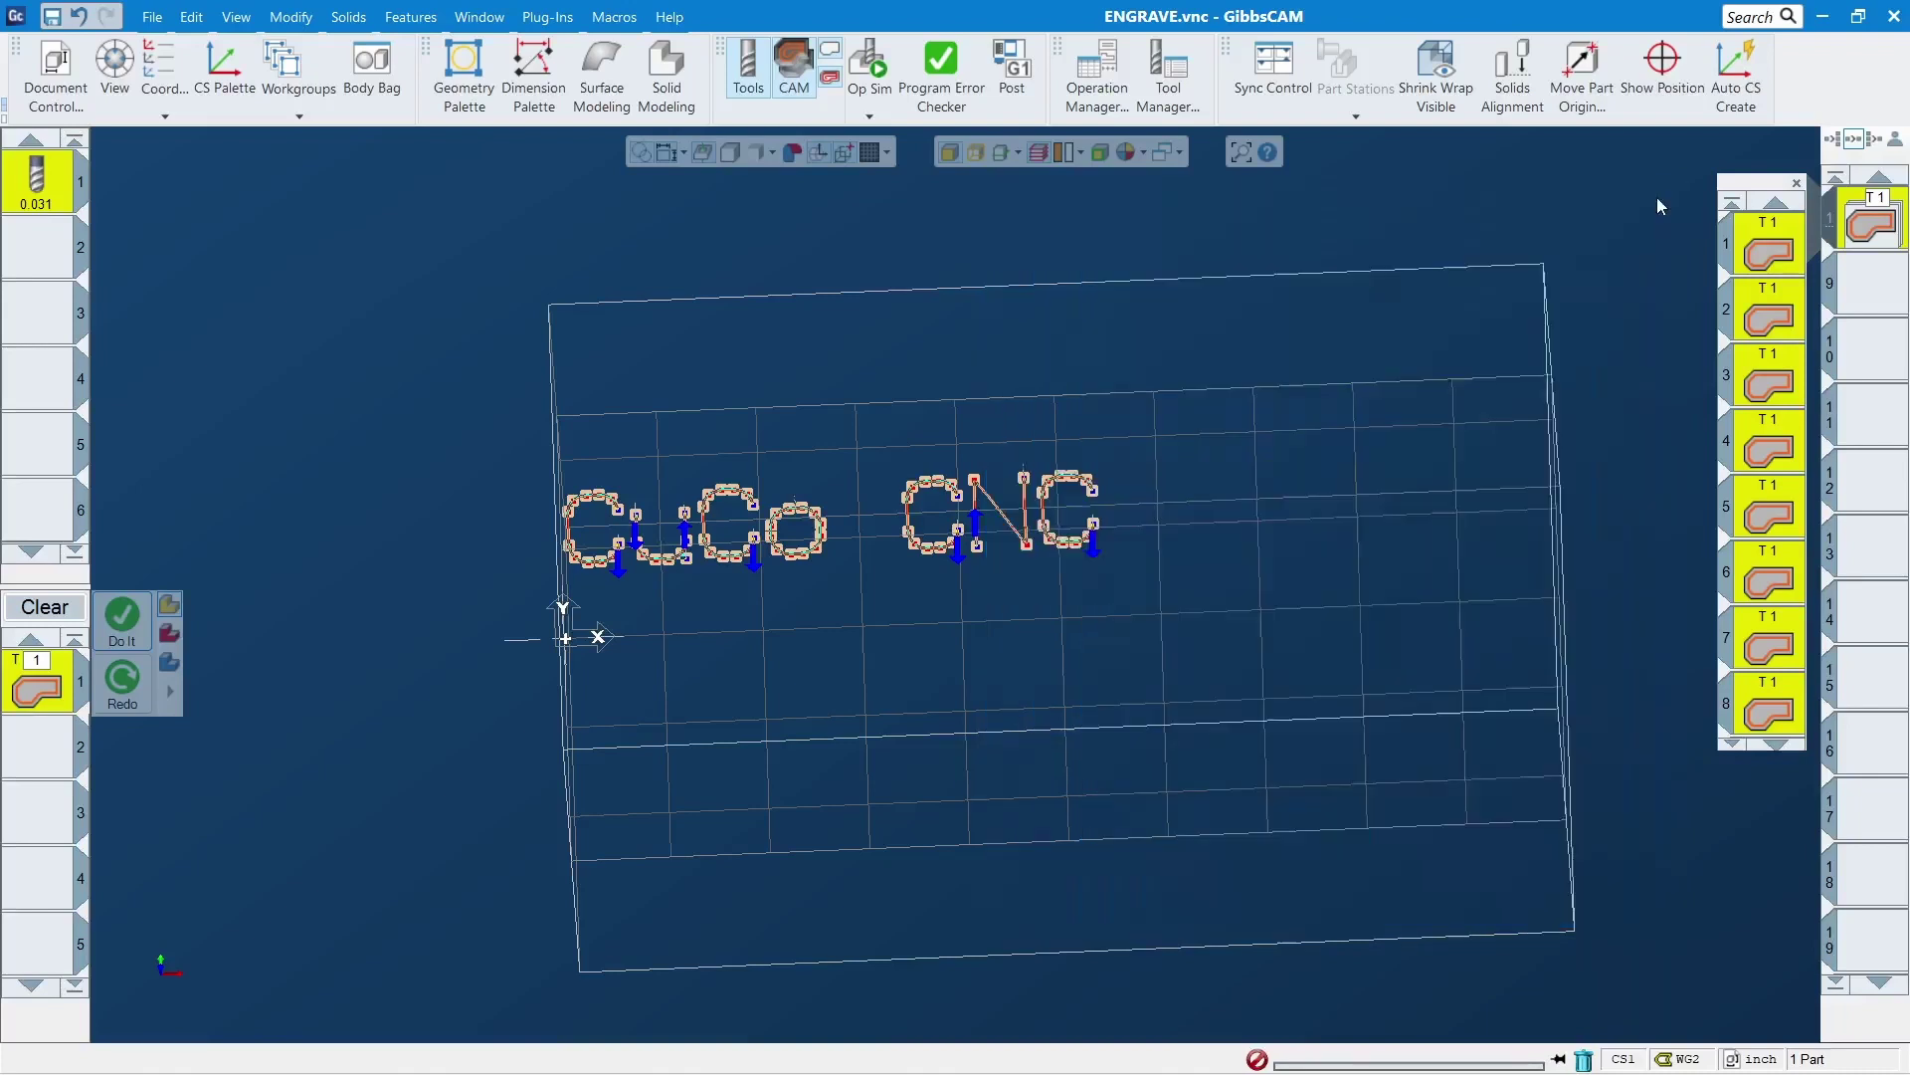
{"action": "left_click", "coordinate": [1799, 184]}
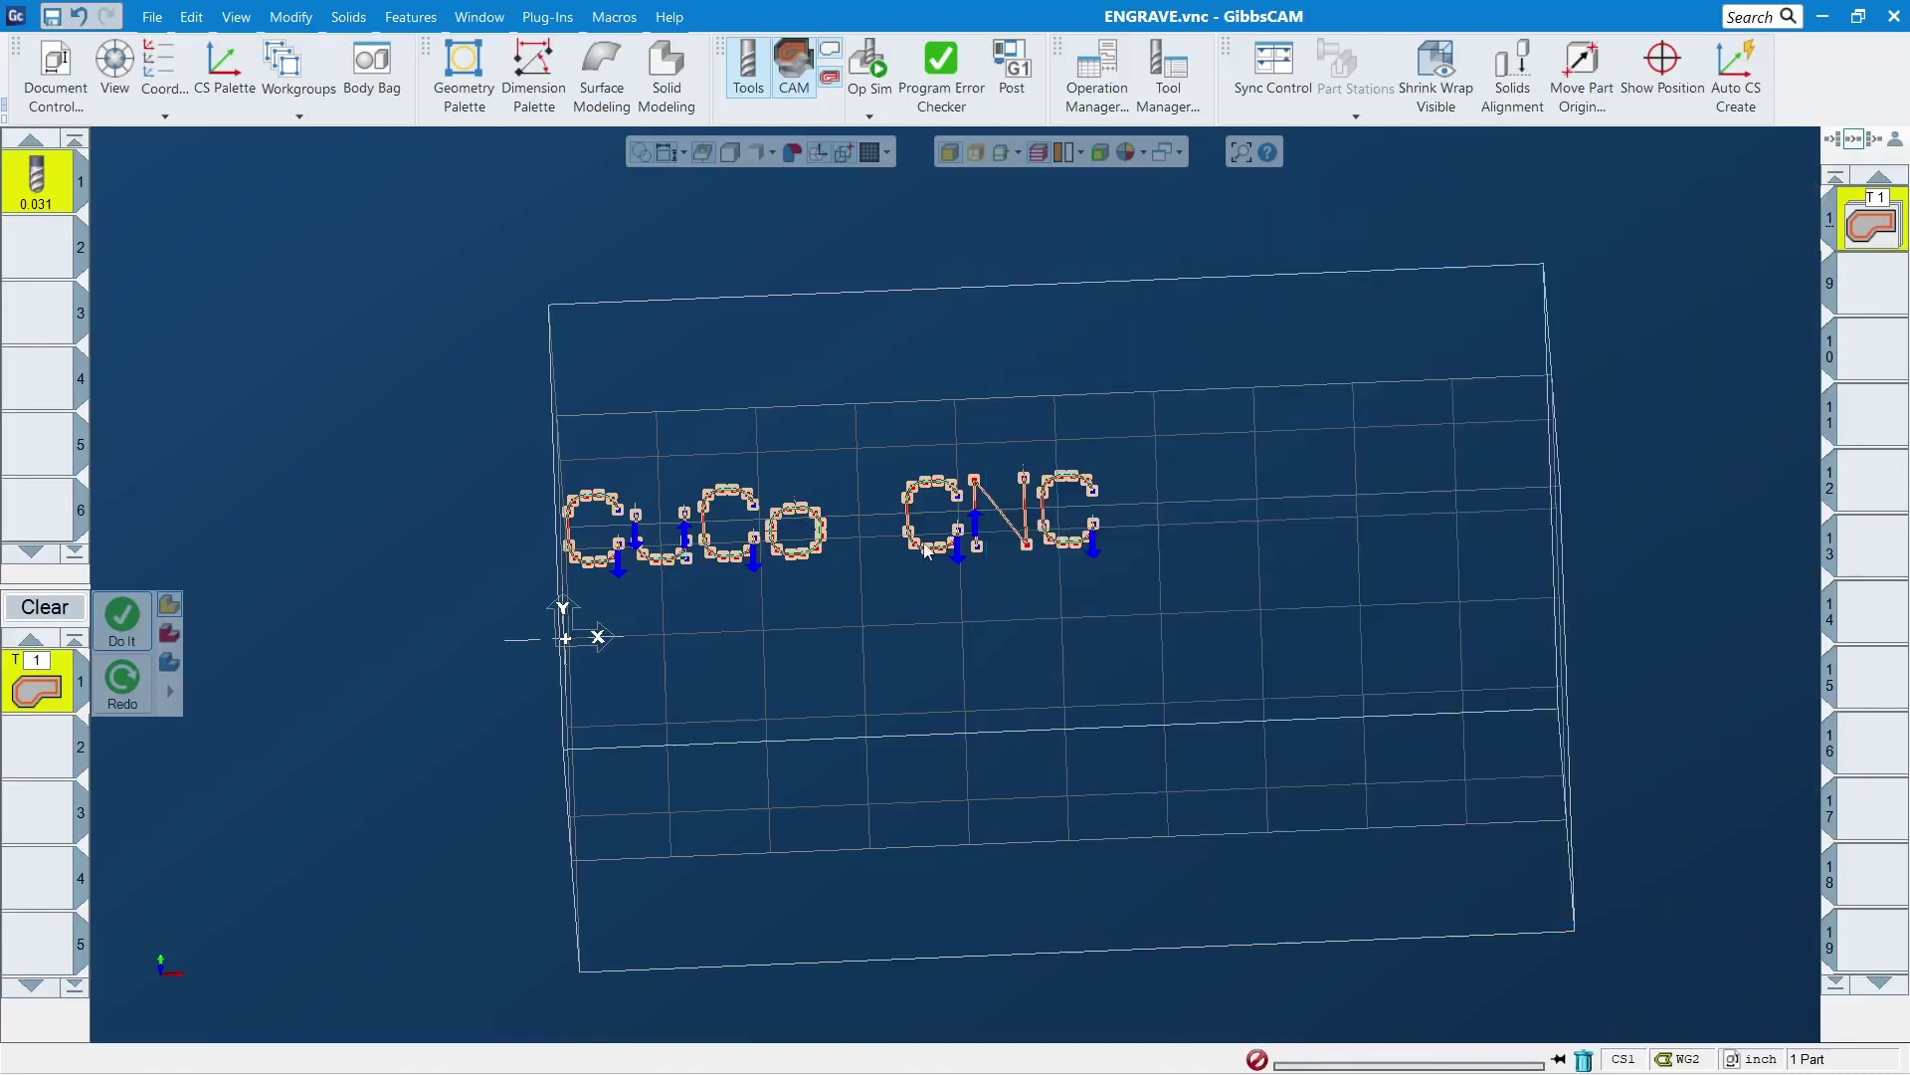
Deselect the text geometry, return to the home view, and show the cylinder body again with the workgroup list open
{"action": "left_click", "coordinate": [374, 528]}
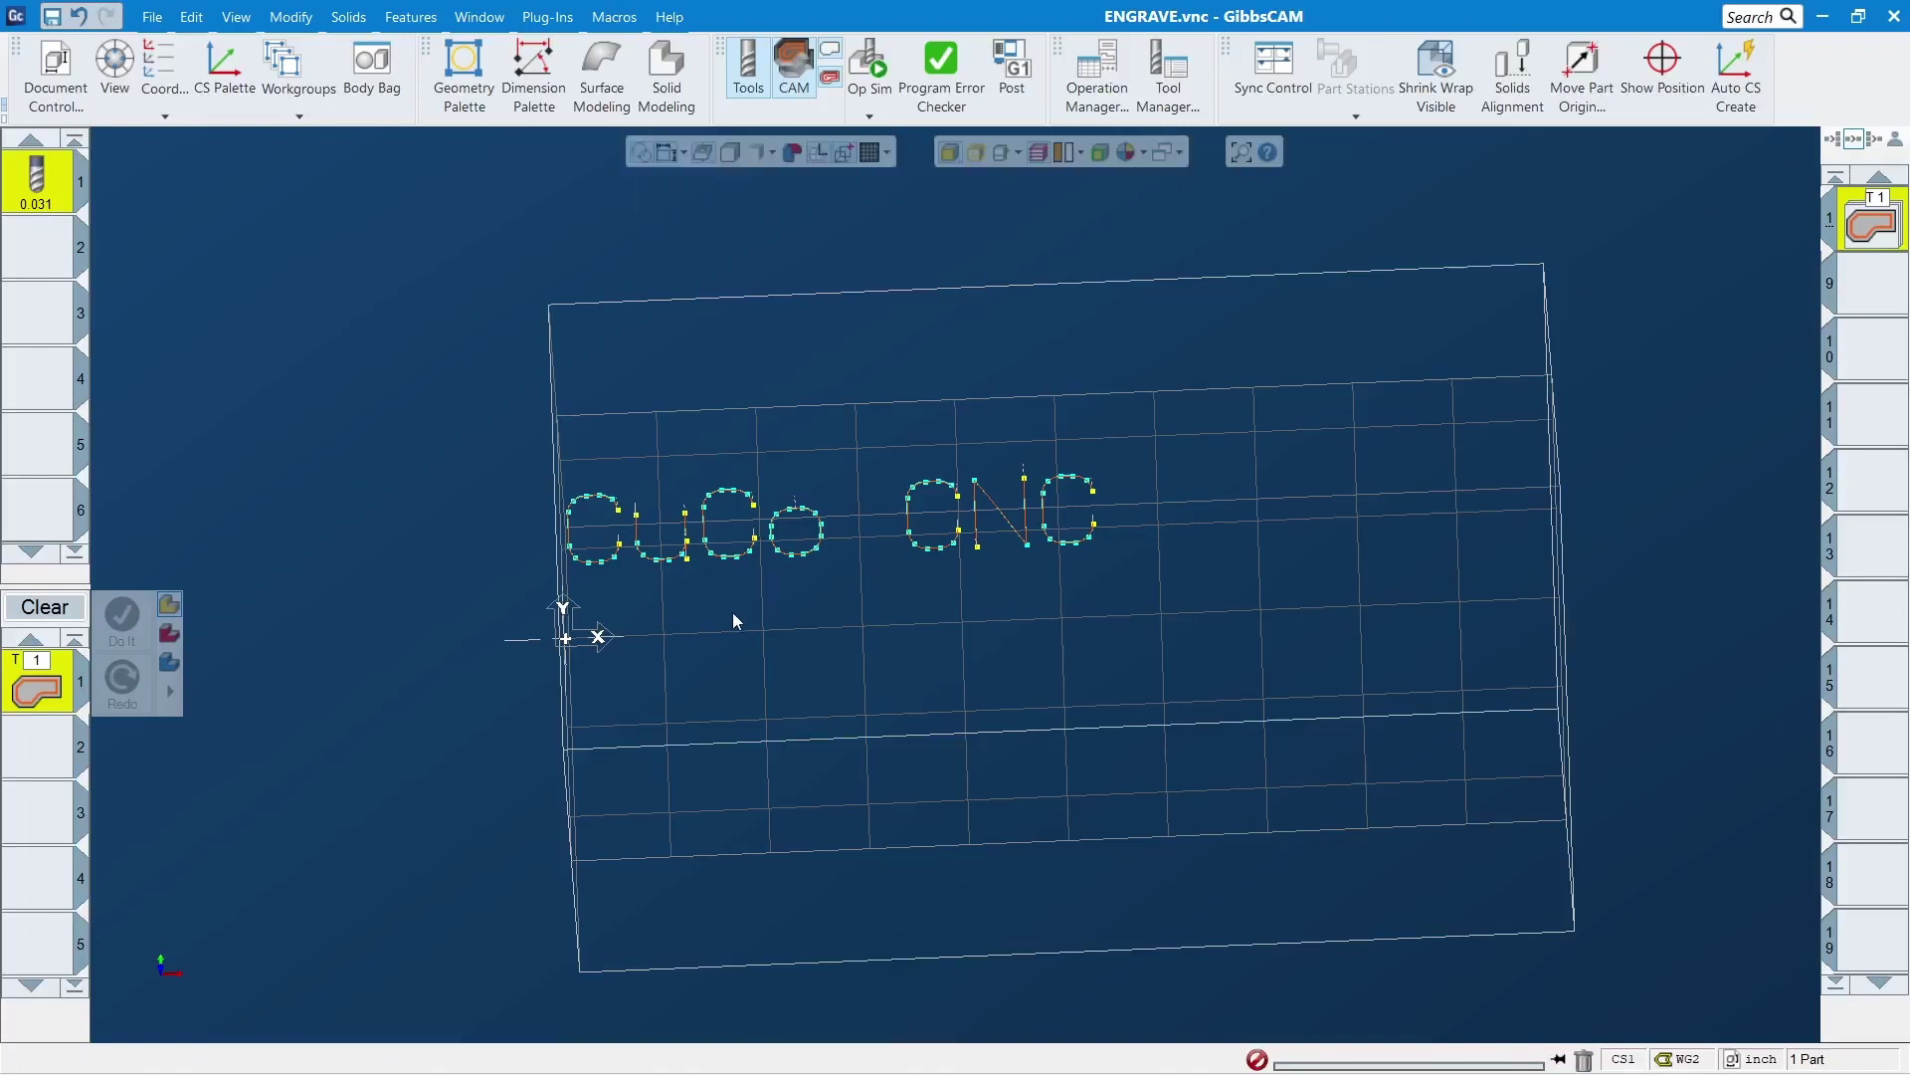
{"action": "scroll", "coordinate": [659, 584], "scroll_direction": "up", "scroll_amount": 2}
{"action": "middle_click_drag", "start_coordinate": [659, 577], "coordinate": [1527, 392]}
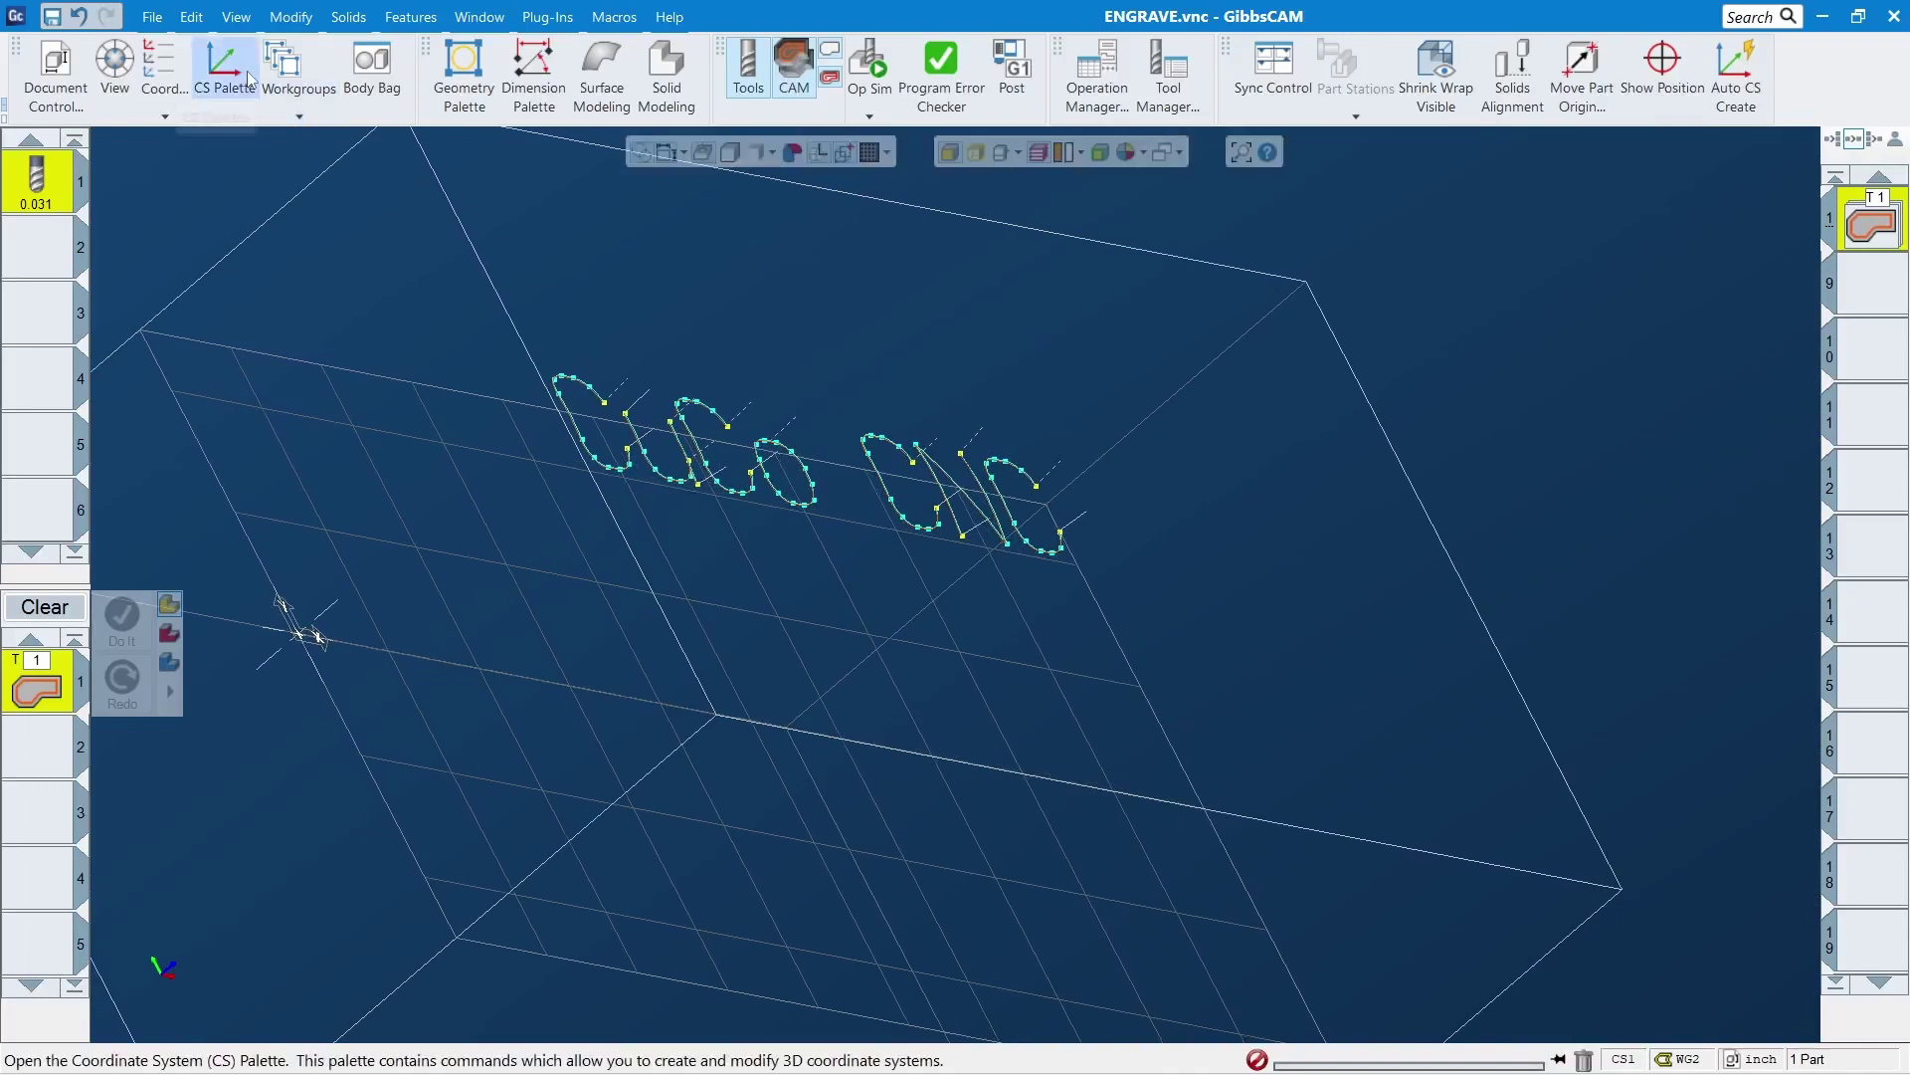
{"action": "left_click", "coordinate": [284, 68]}
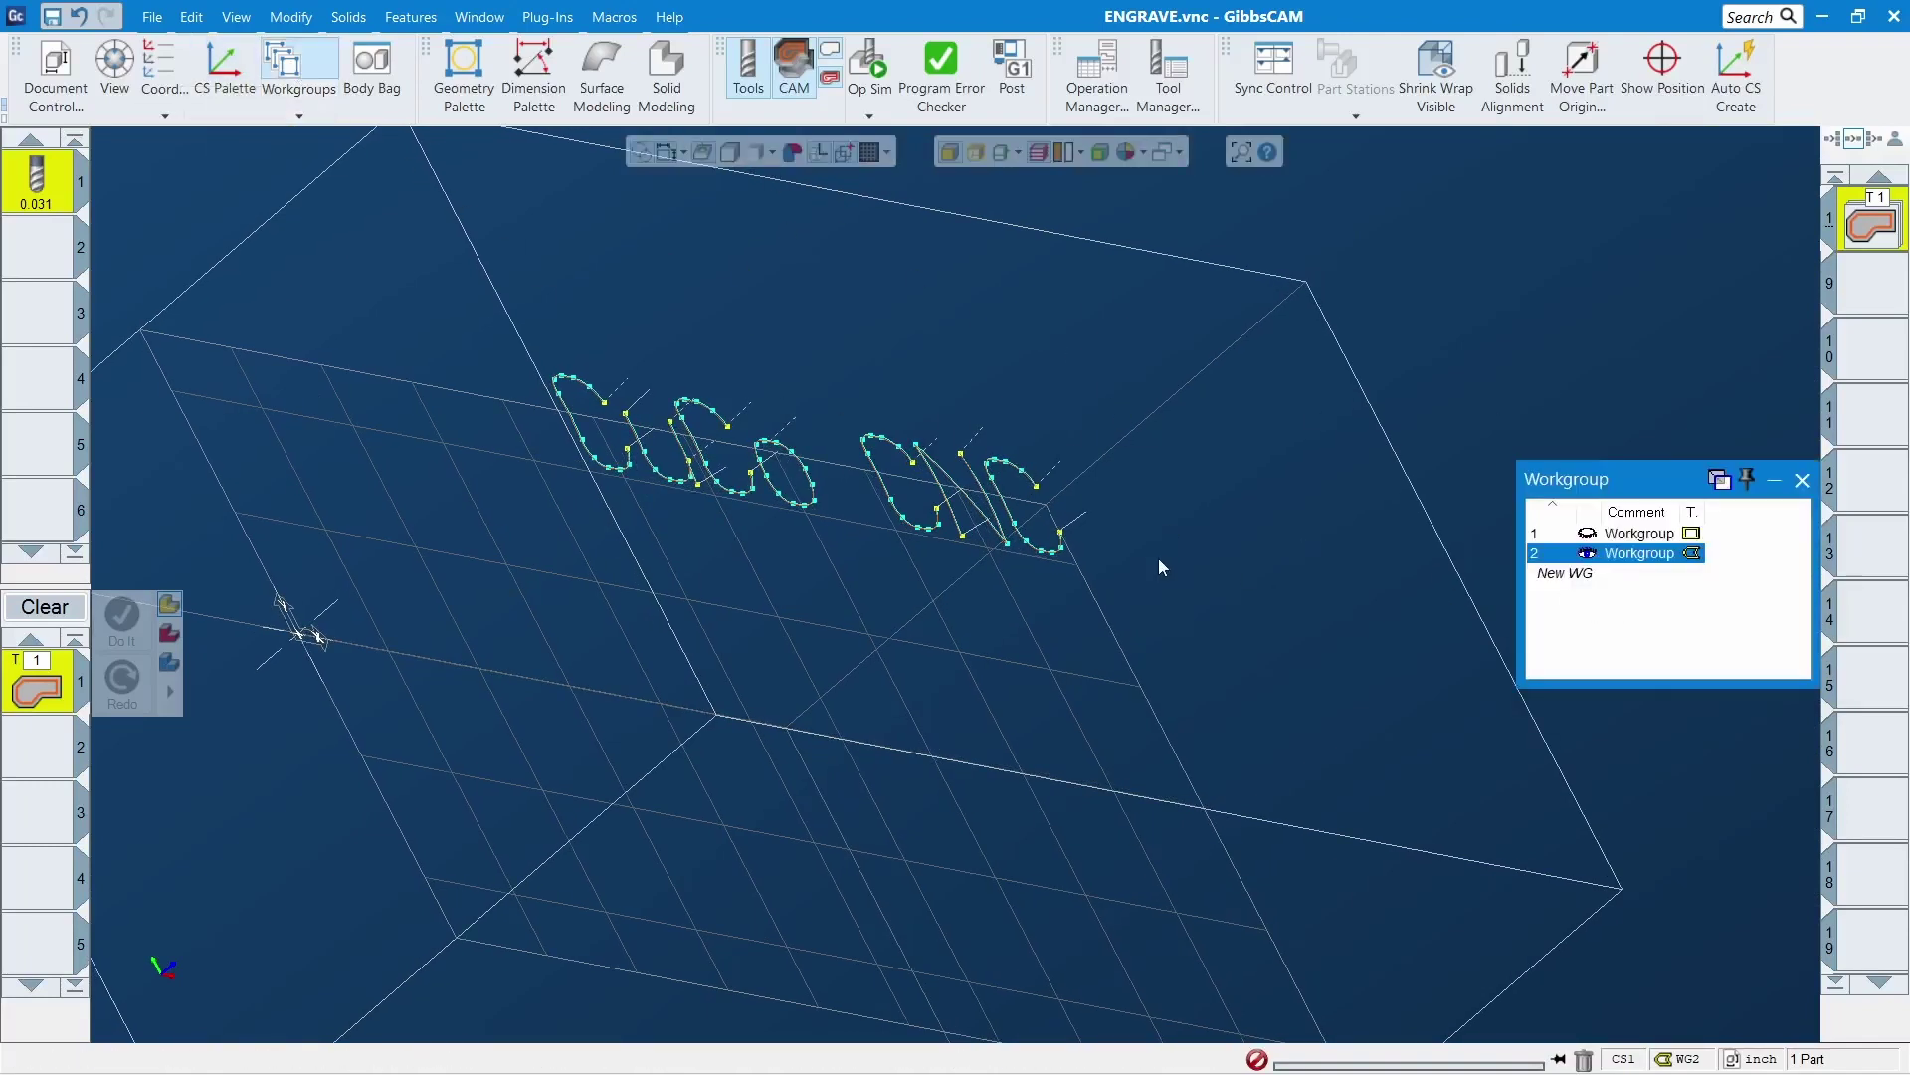
{"action": "left_click", "coordinate": [182, 929]}
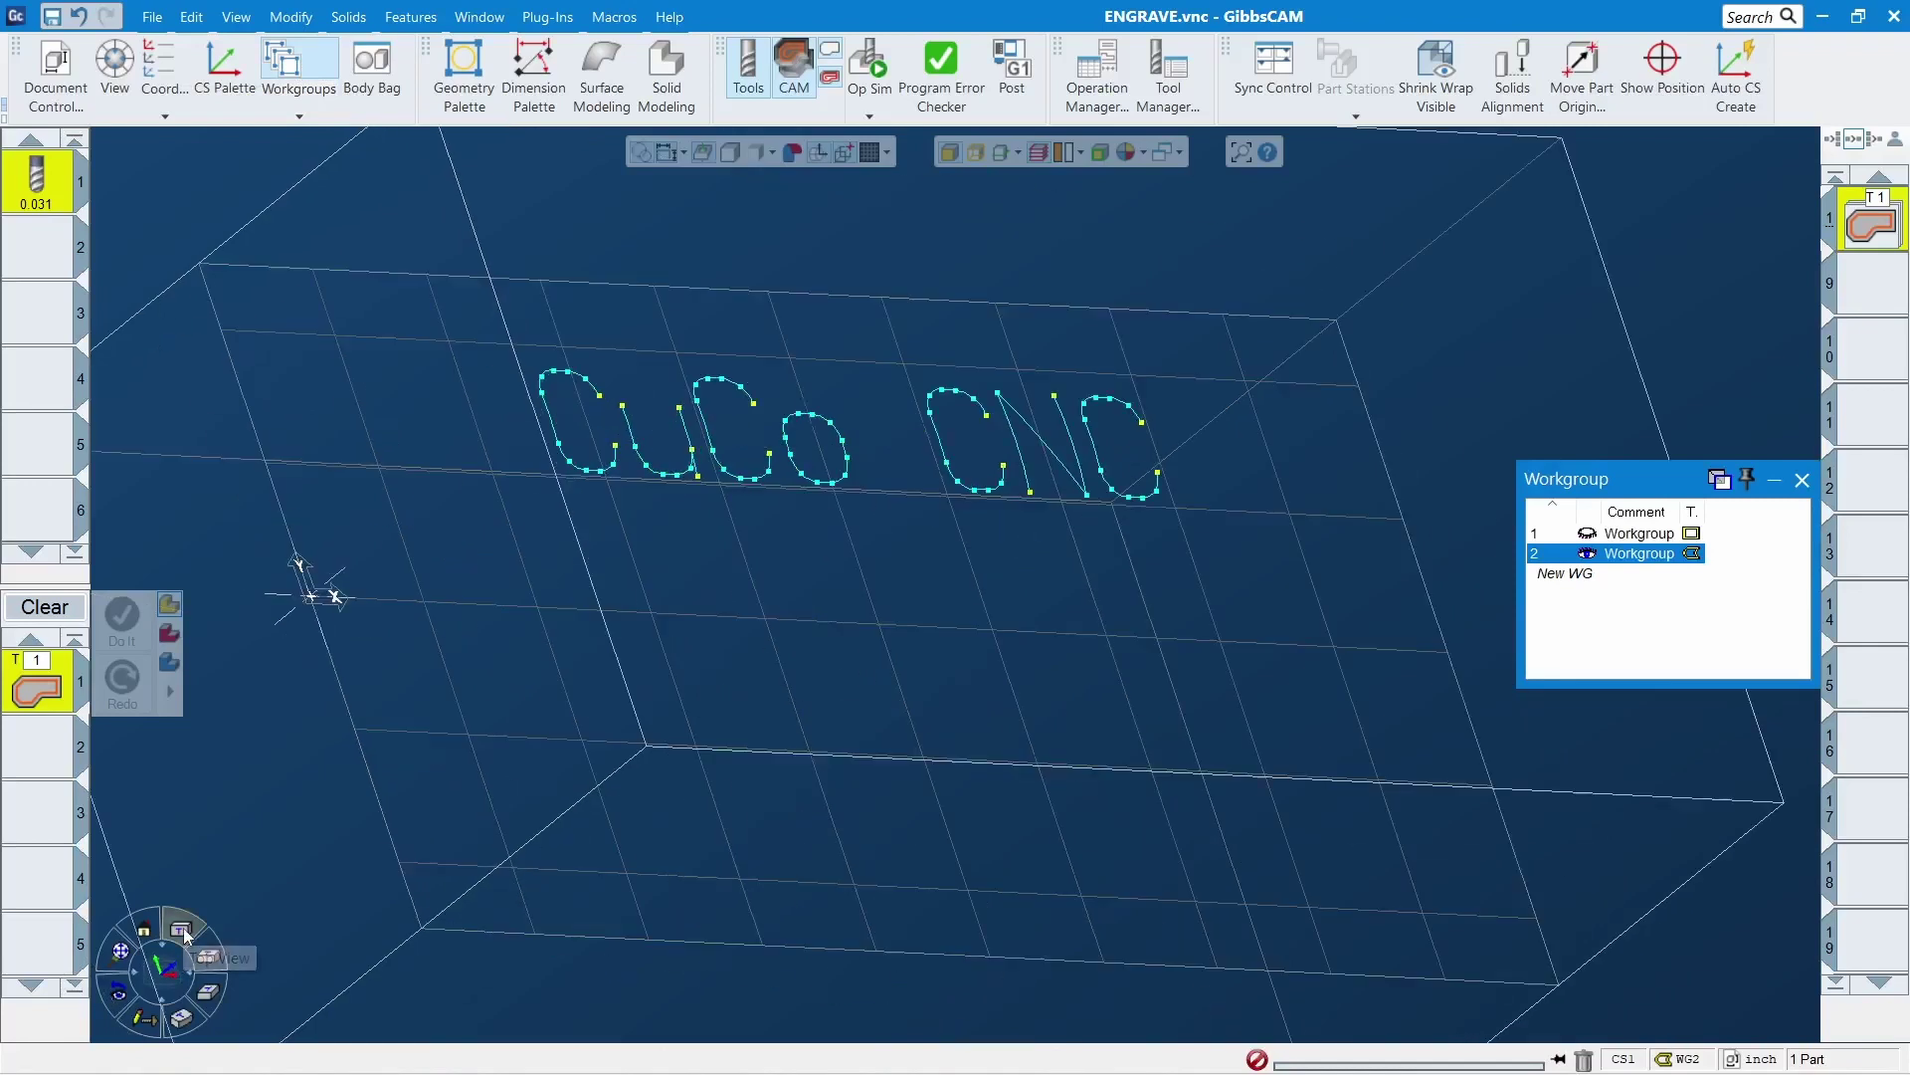
{"action": "left_click", "coordinate": [144, 931]}
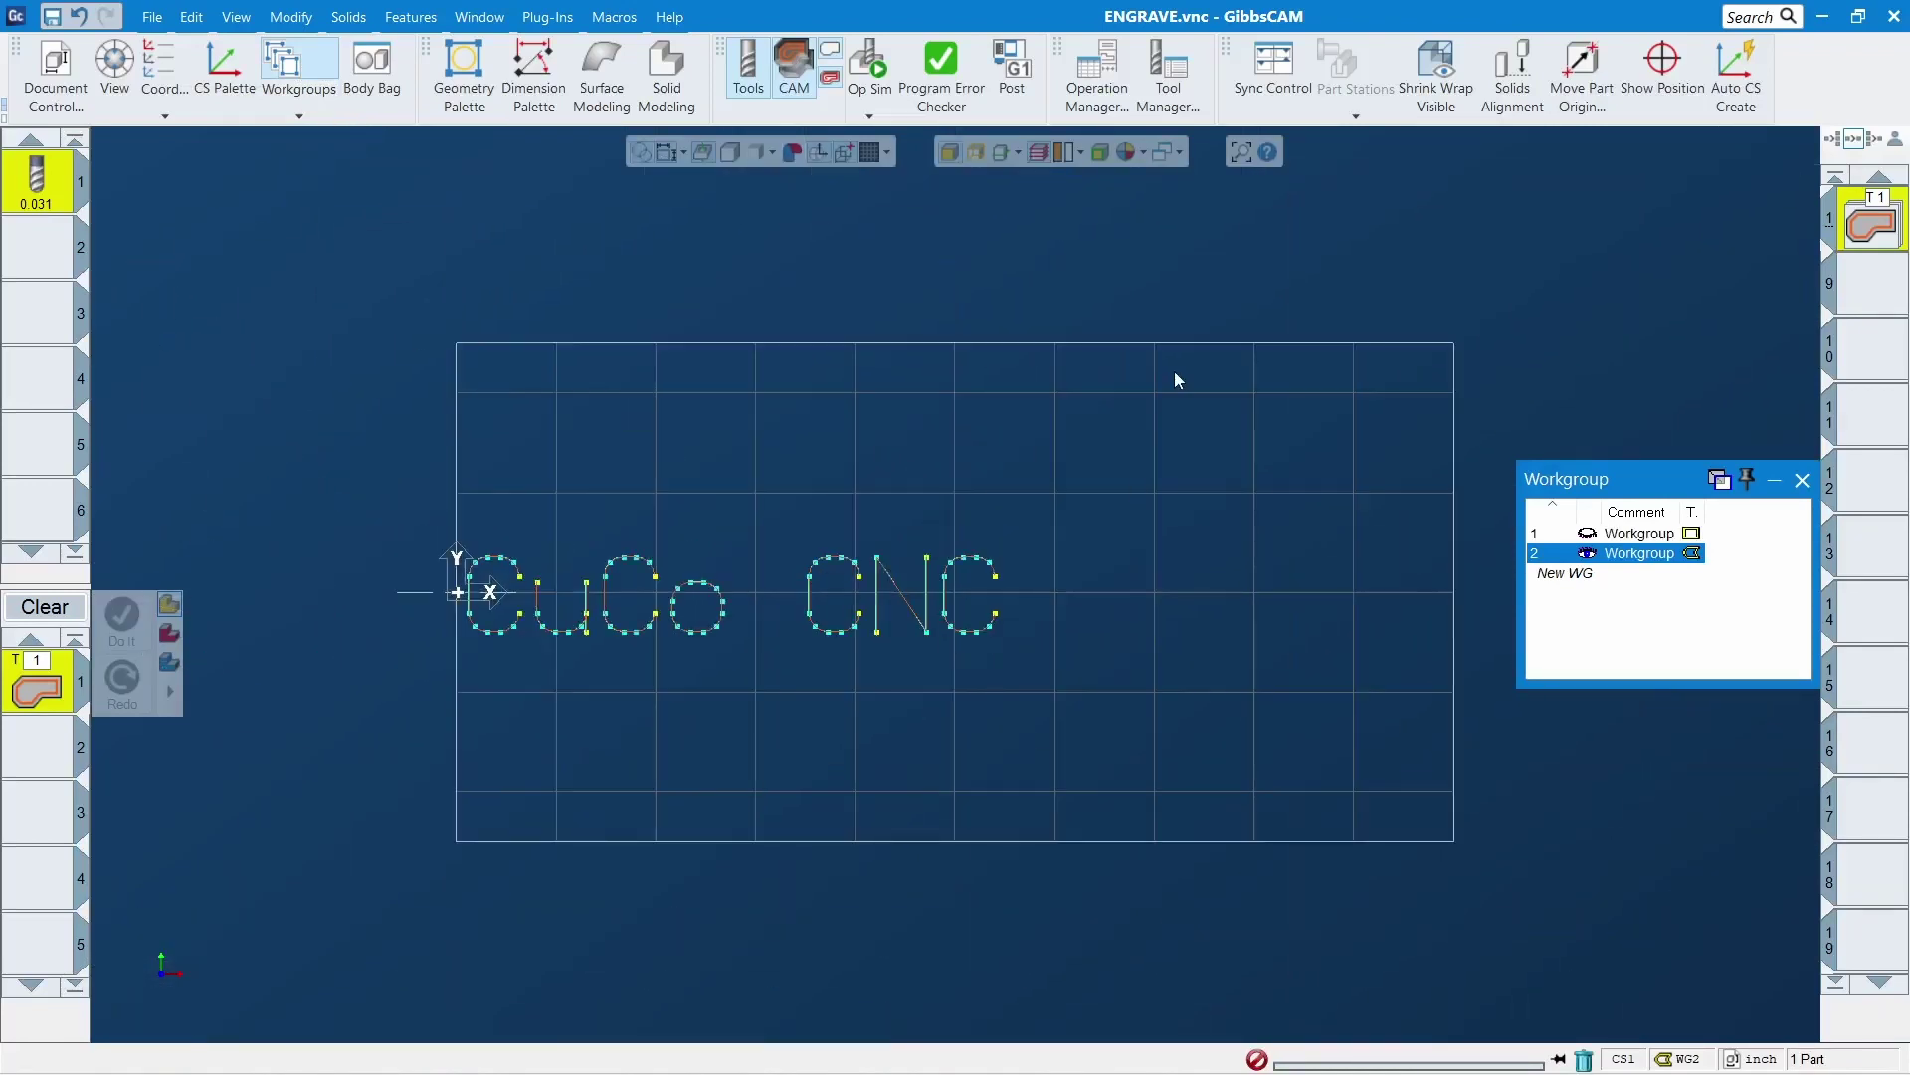
{"action": "left_click", "coordinate": [730, 155]}
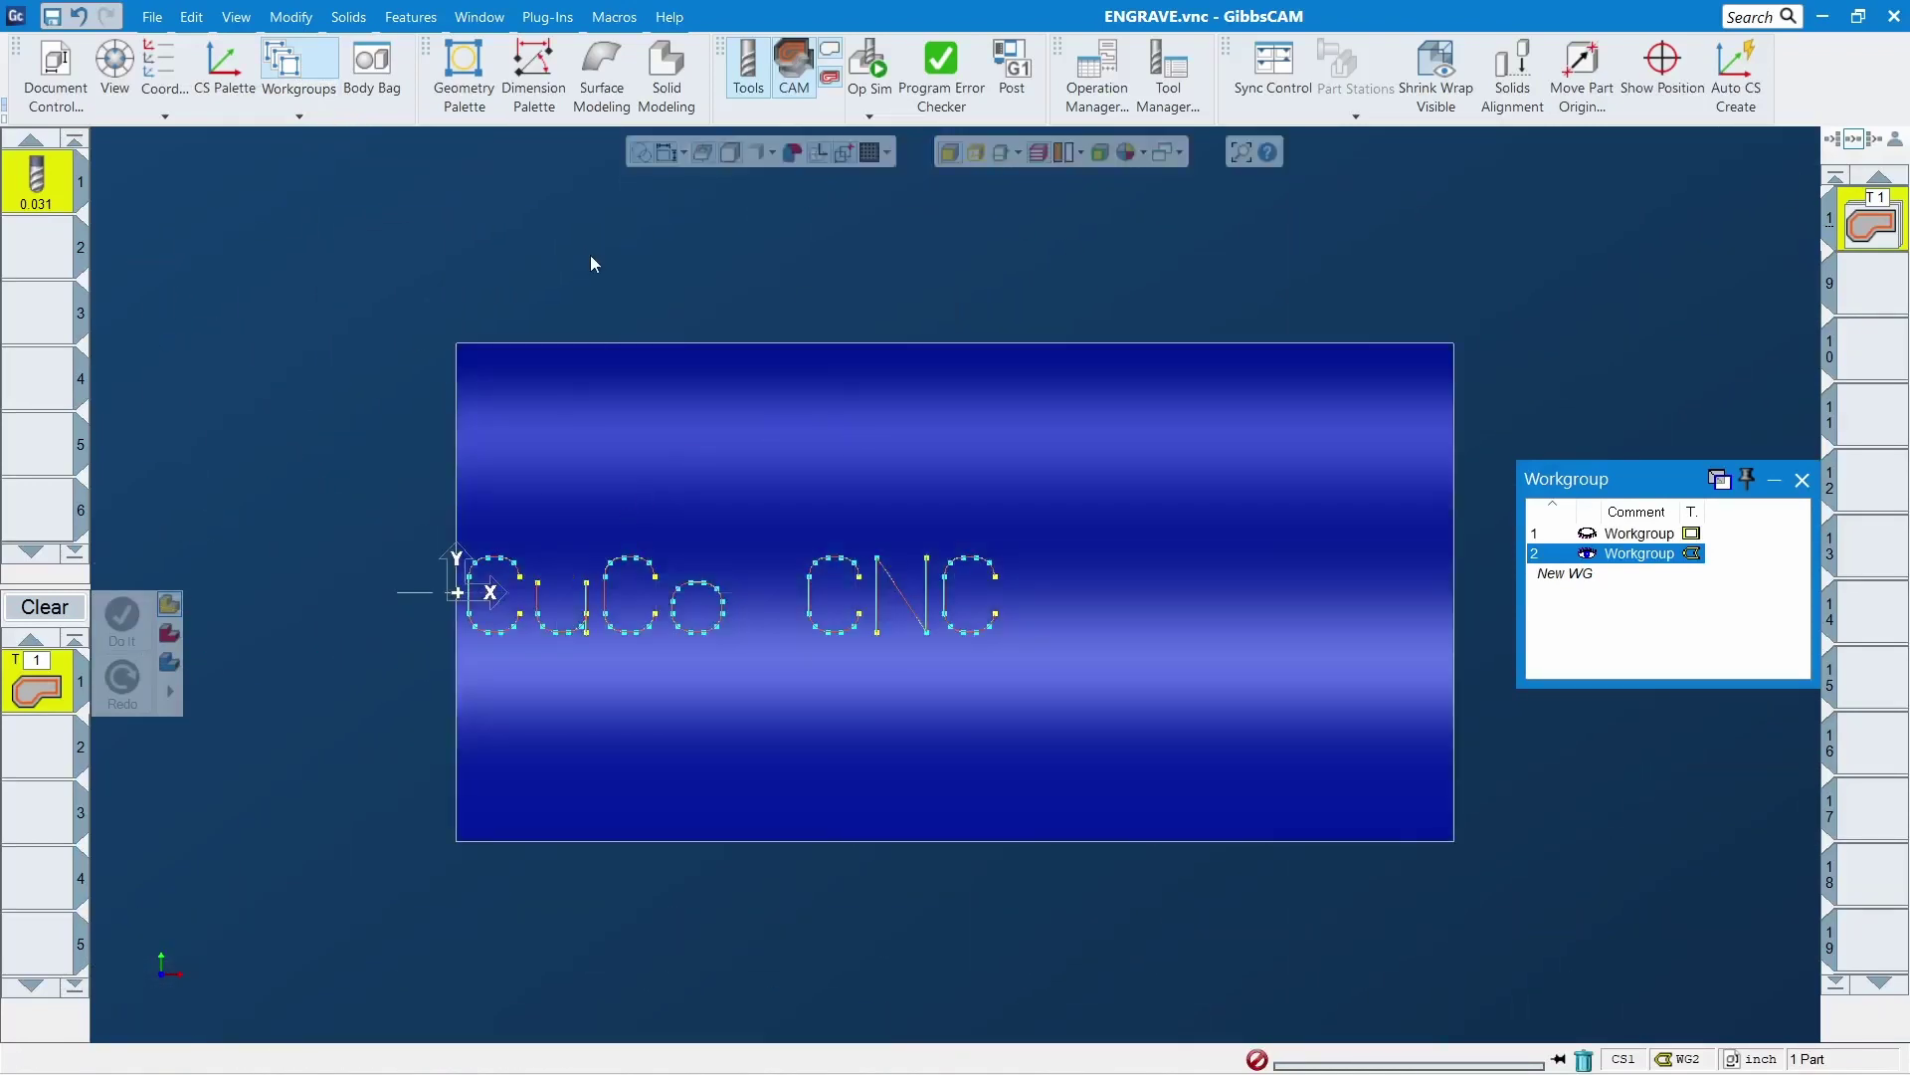
Toggle the wrapped geometry display and hide the tool and operation lists
{"action": "left_click", "coordinate": [819, 154]}
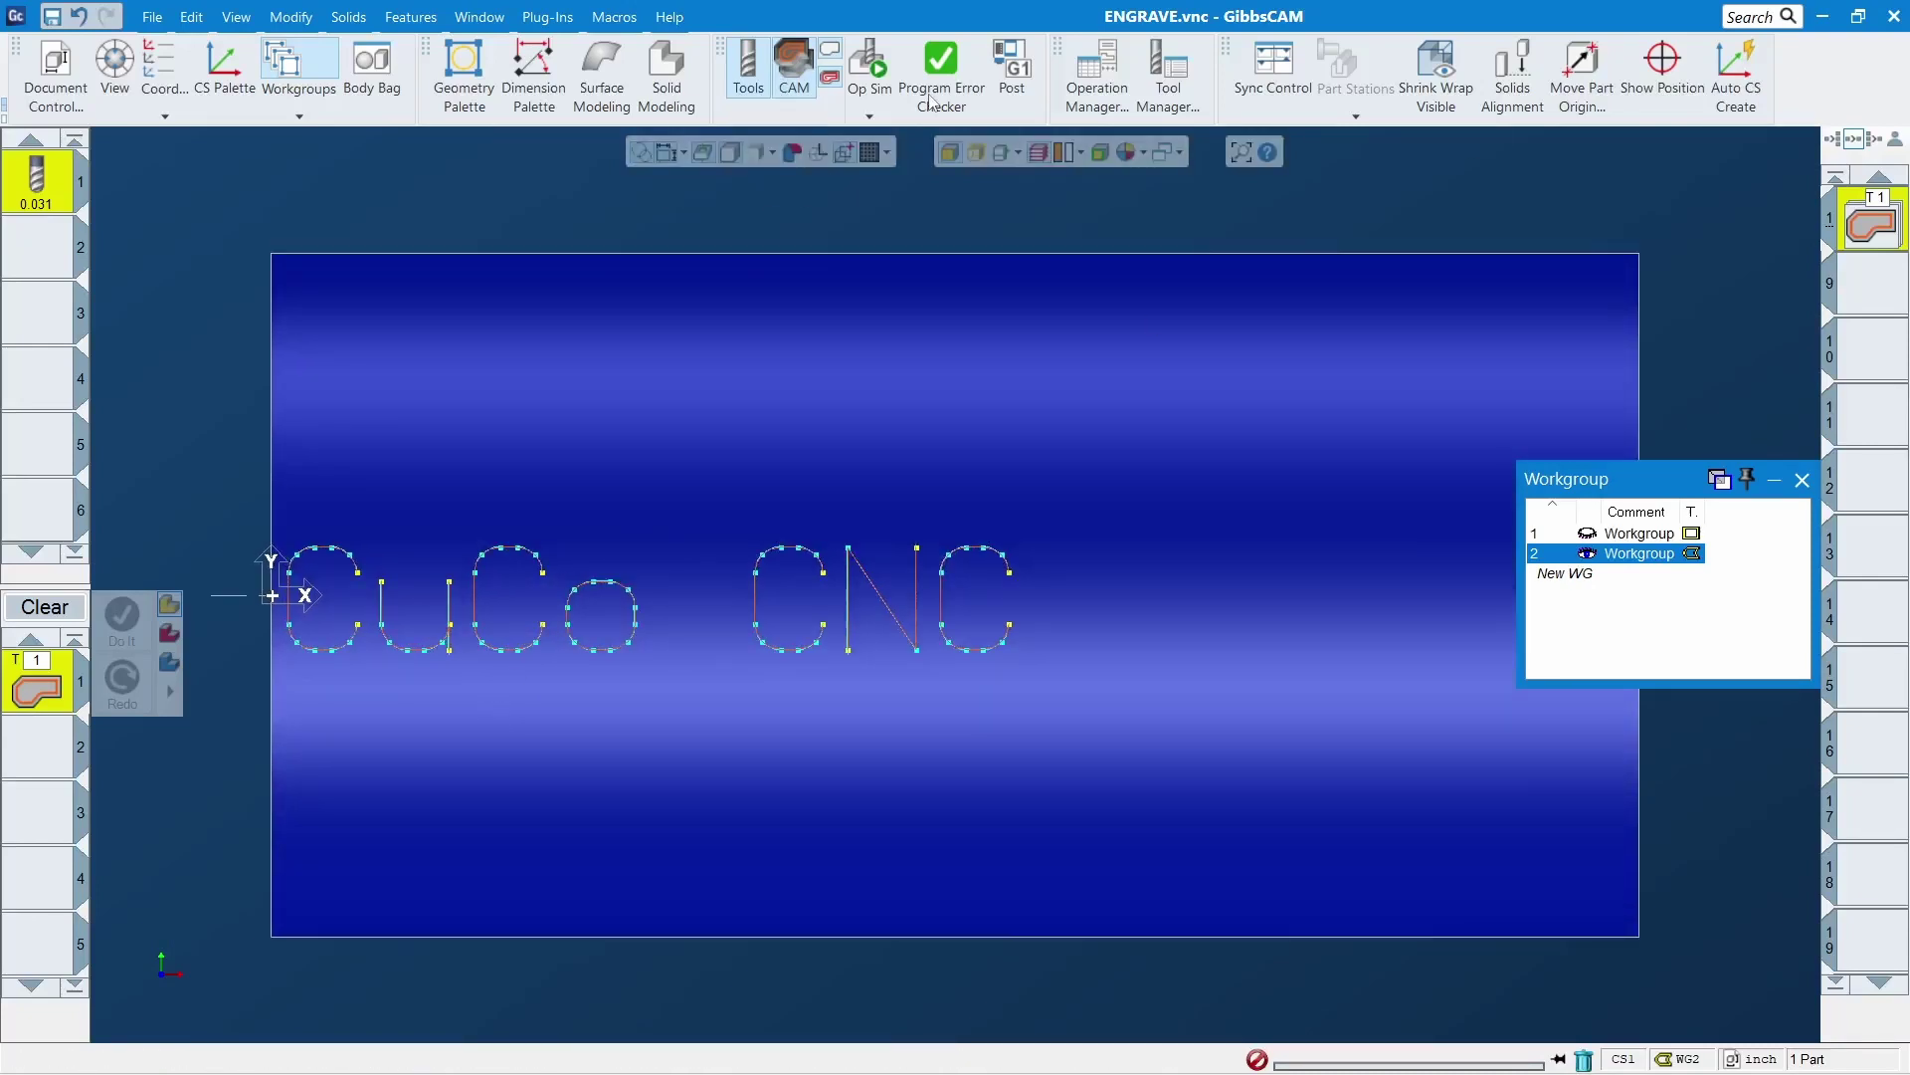
{"action": "left_click", "coordinate": [794, 75]}
{"action": "left_click", "coordinate": [748, 75]}
Inspect the text against the cylinder's surface from its end, comparing the flat and wrapped geometry displays
{"action": "scroll", "coordinate": [587, 512], "scroll_direction": "down", "scroll_amount": 4}
{"action": "middle_click_drag", "start_coordinate": [550, 560], "coordinate": [1245, 452]}
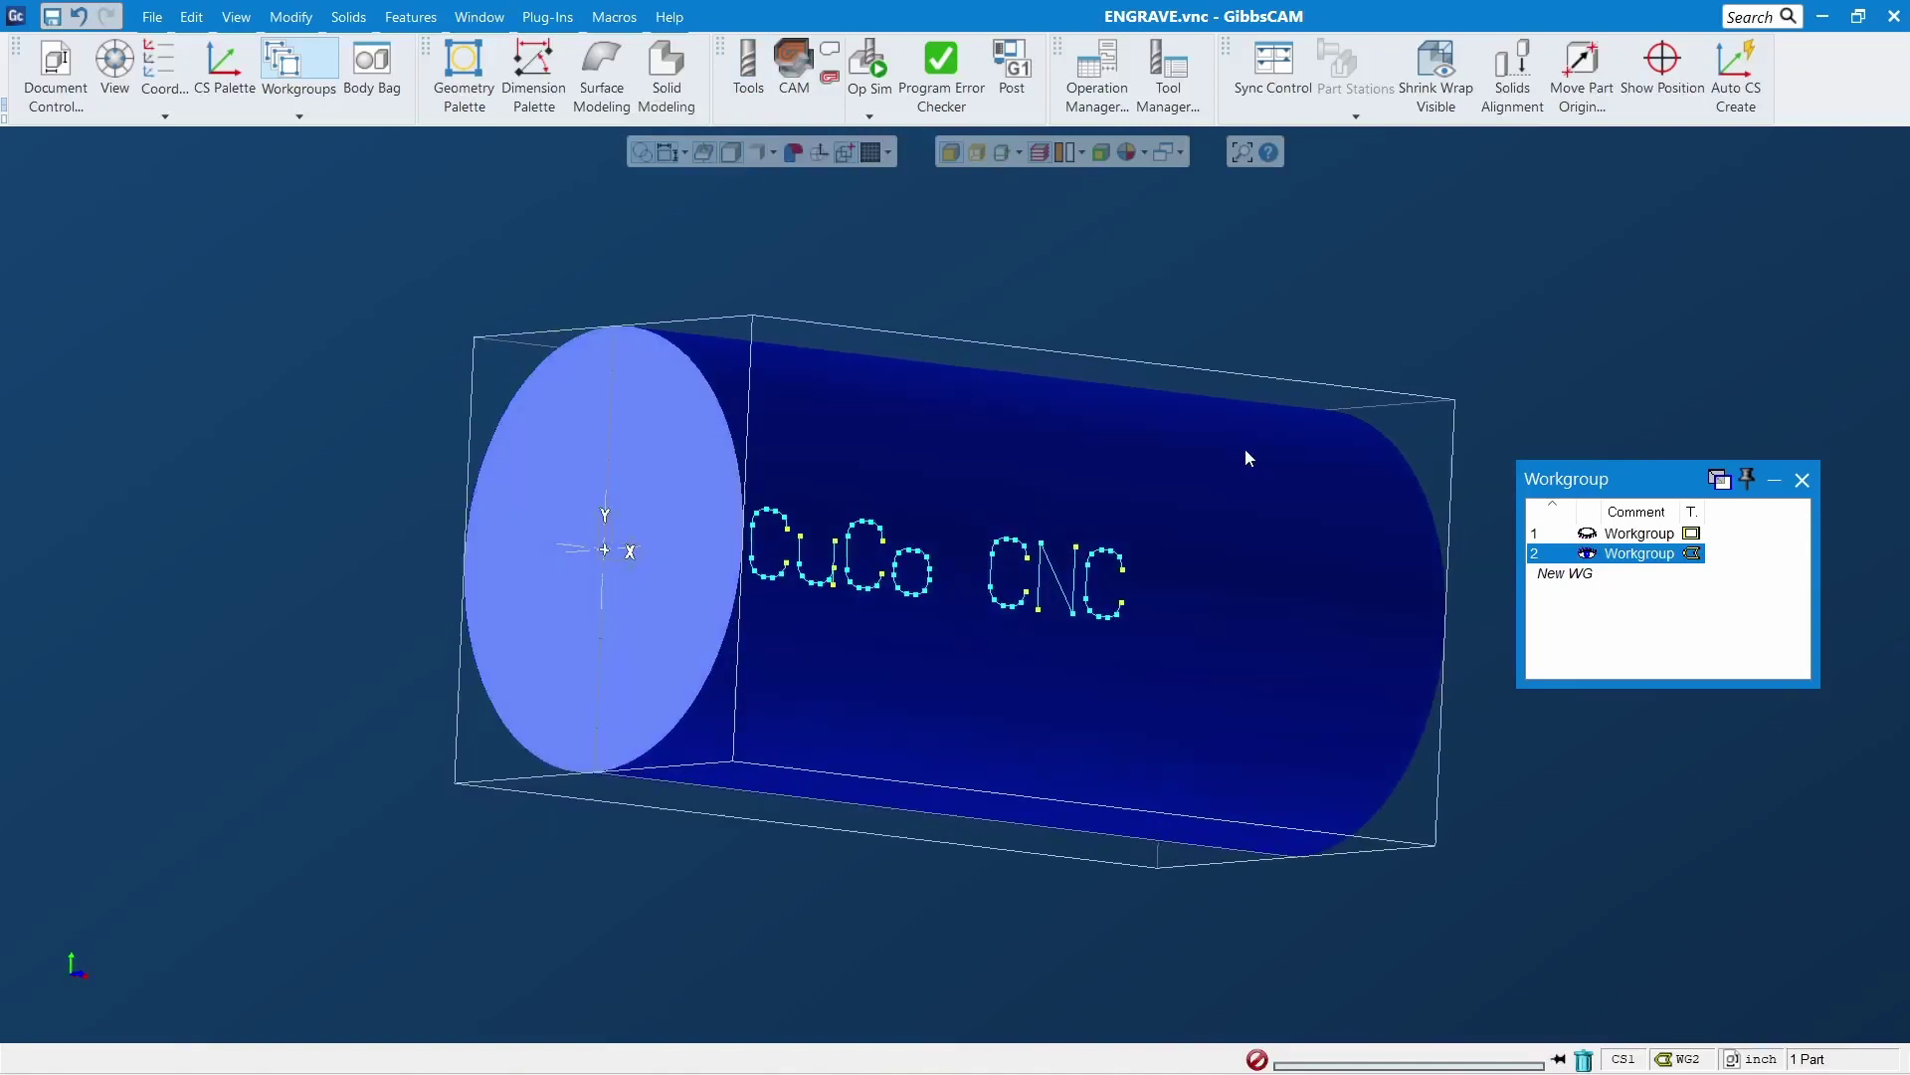
{"action": "left_click", "coordinate": [1245, 452]}
{"action": "left_click_drag", "start_coordinate": [554, 455], "coordinate": [1329, 663]}
{"action": "middle_click_drag", "start_coordinate": [683, 674], "coordinate": [1442, 535]}
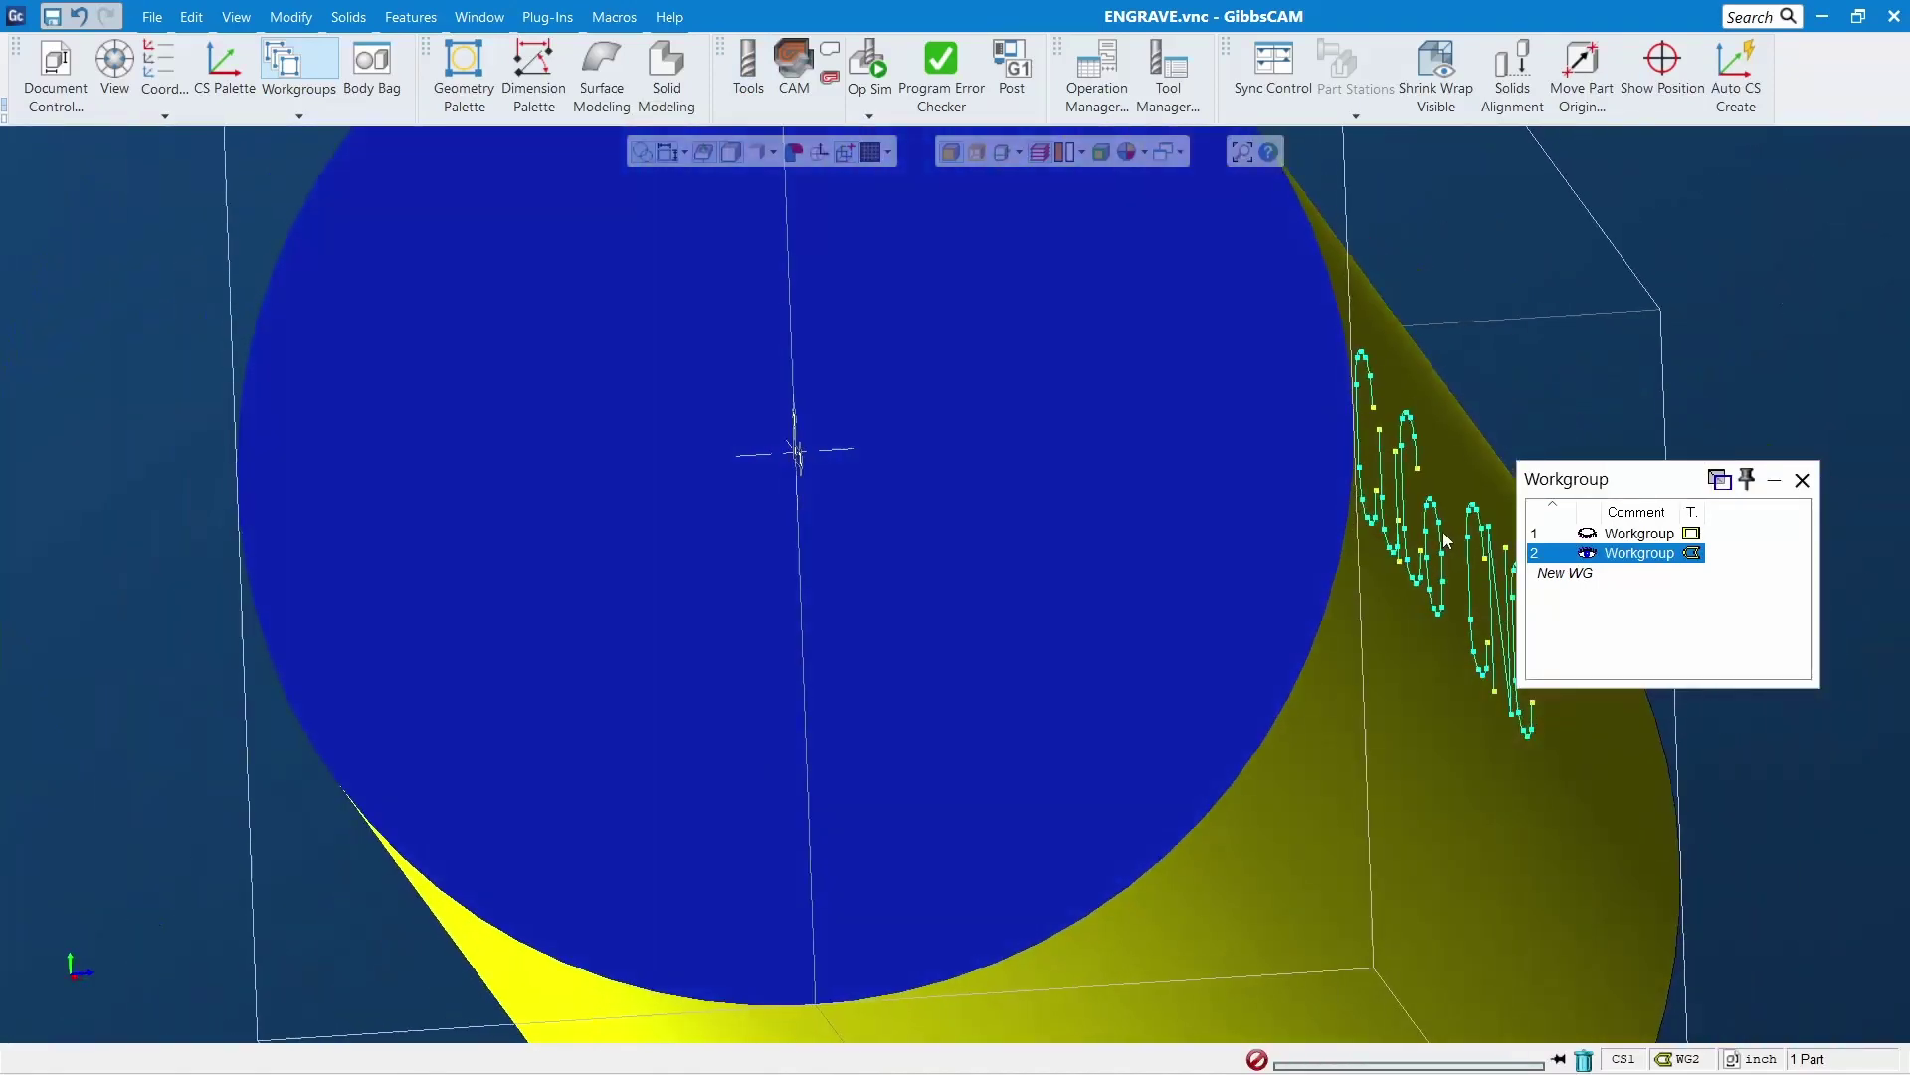
{"action": "left_click", "coordinate": [1442, 534]}
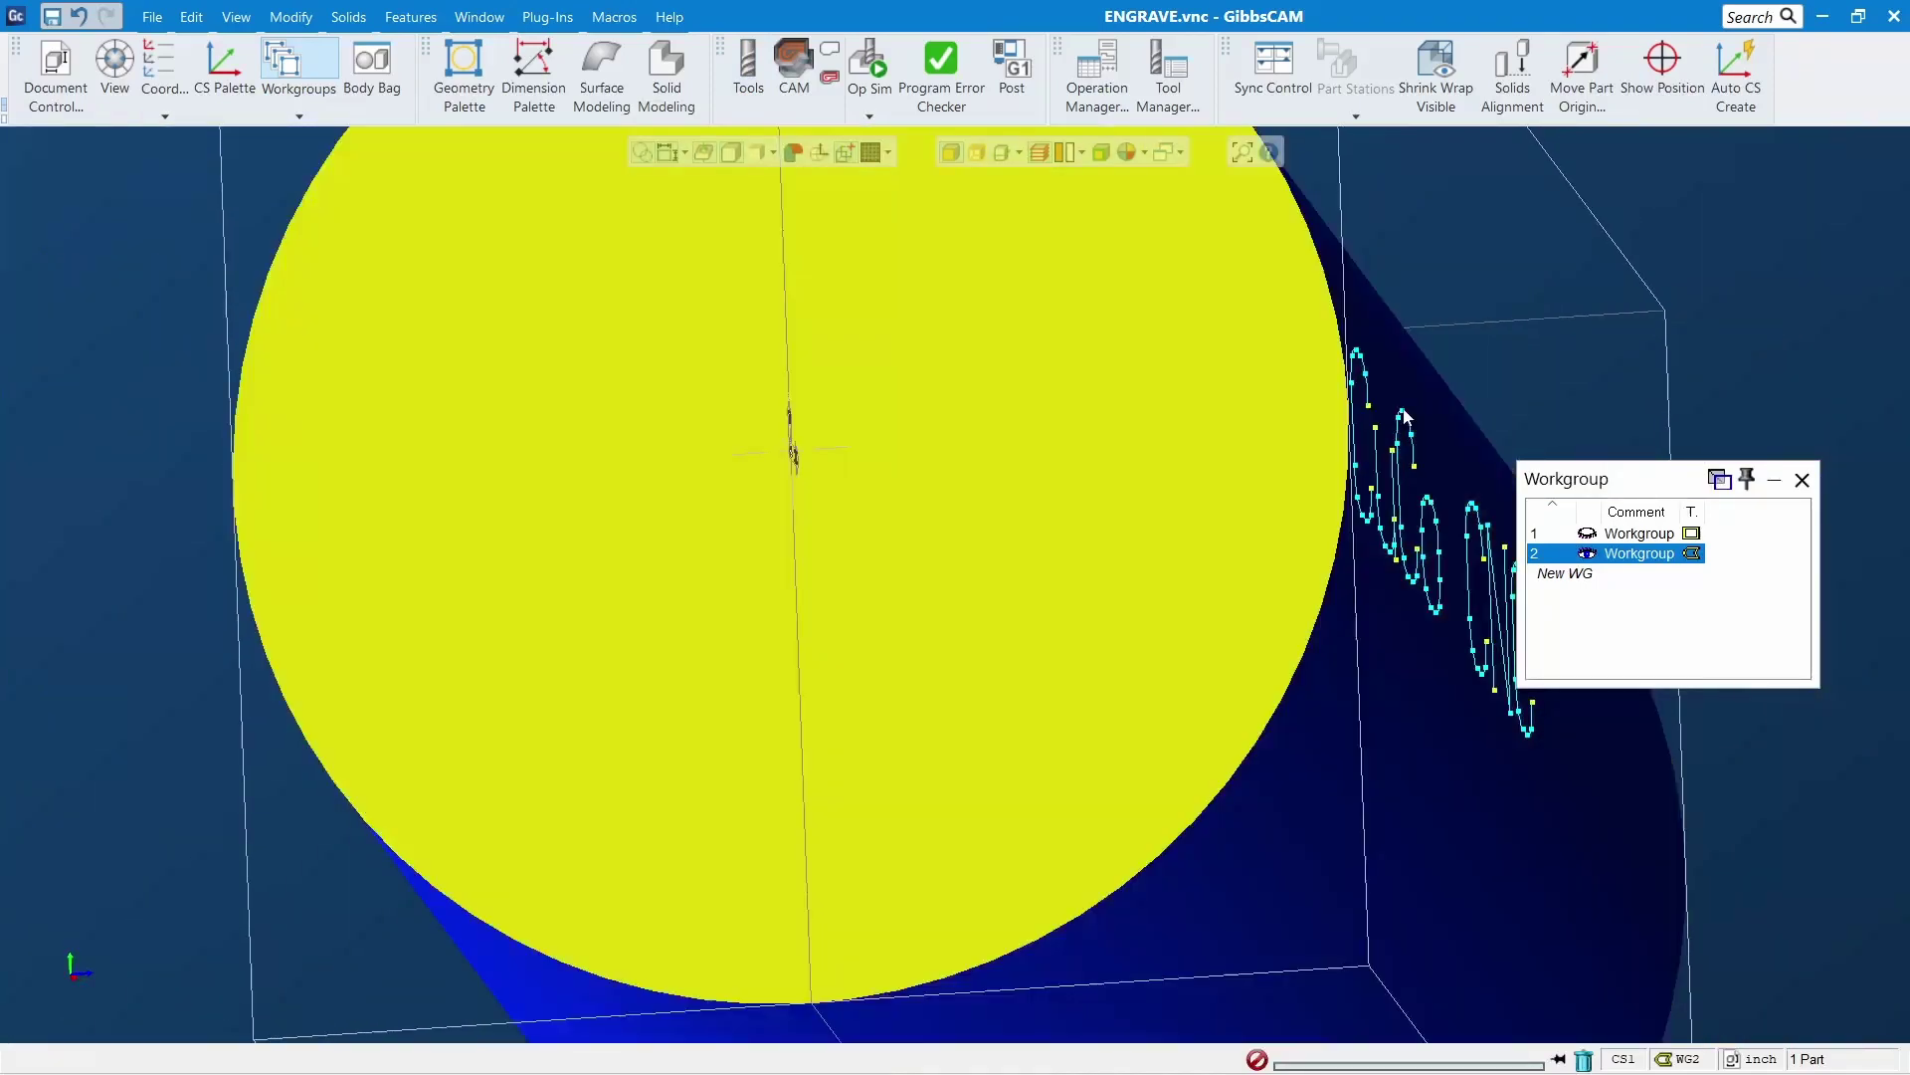
{"action": "left_click", "coordinate": [820, 152]}
{"action": "left_click", "coordinate": [819, 153]}
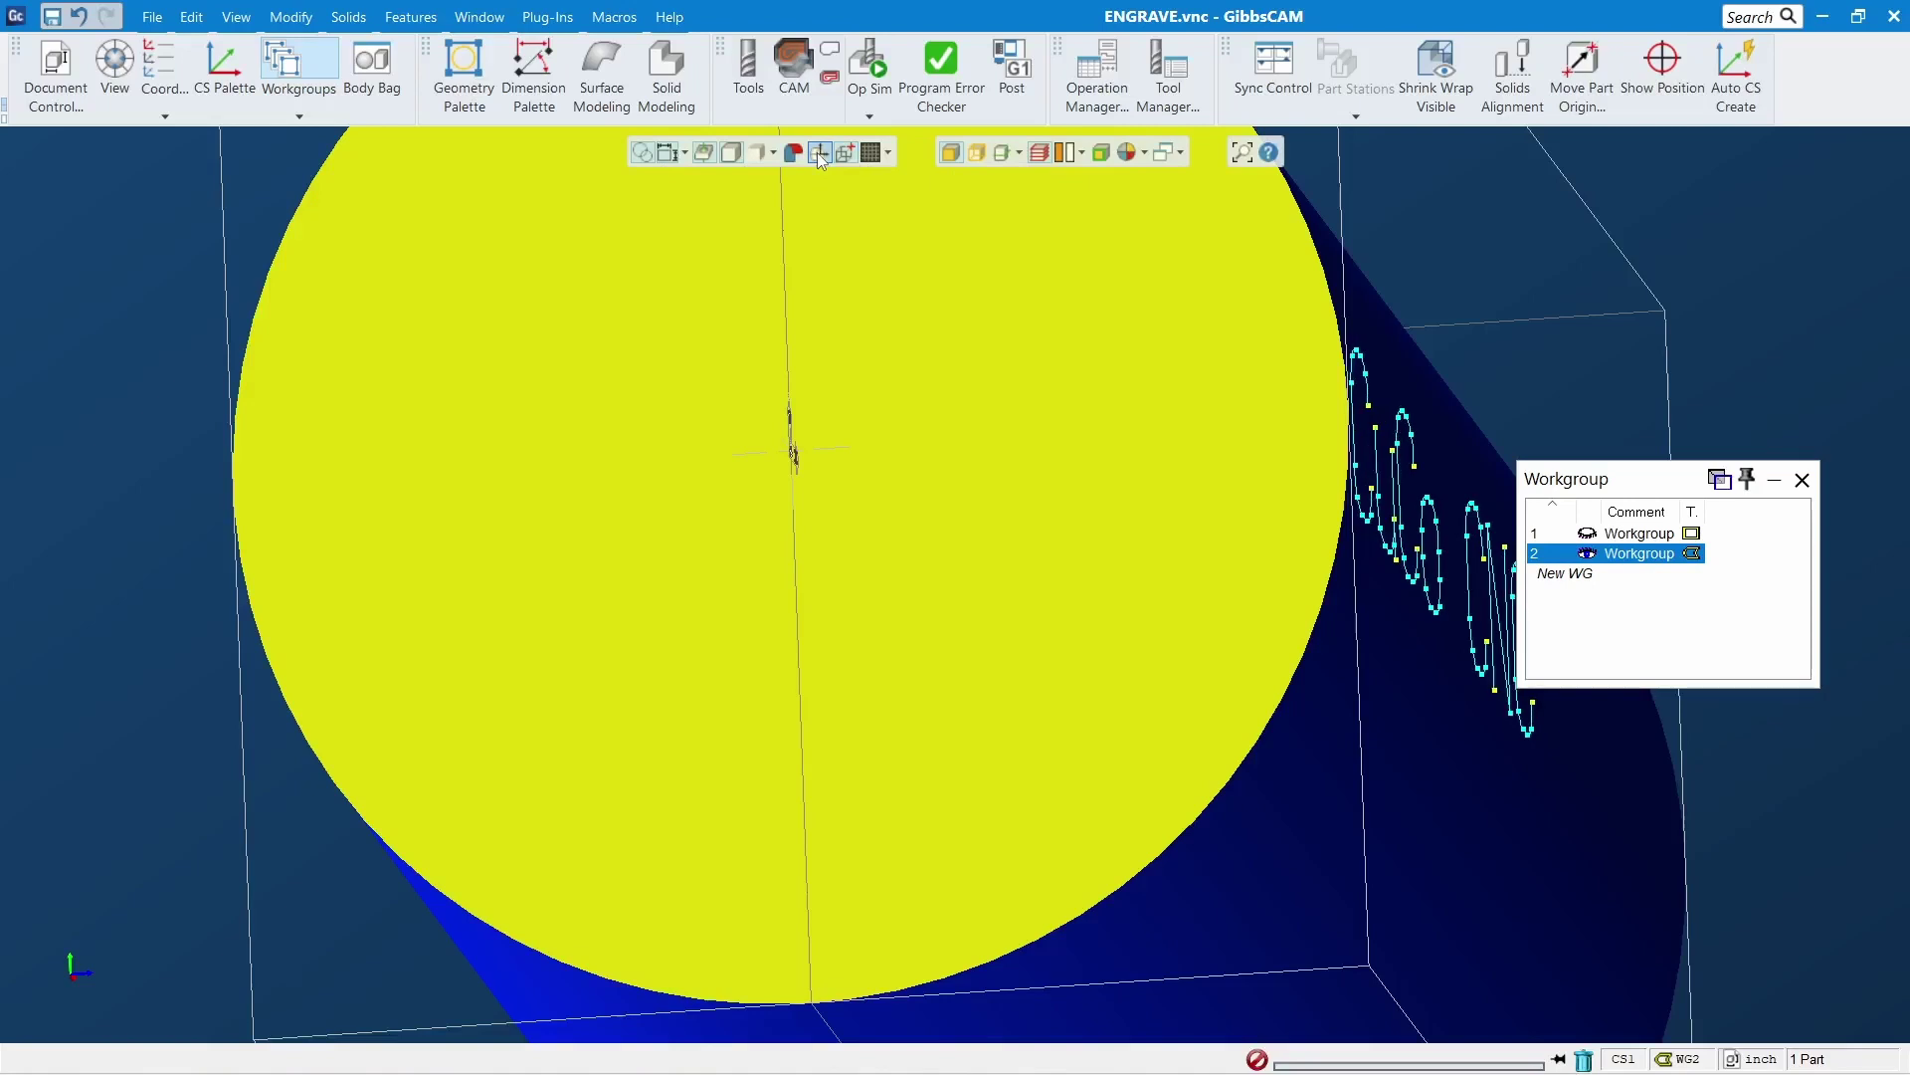
{"action": "left_click", "coordinate": [1826, 292]}
{"action": "scroll", "coordinate": [817, 655], "scroll_direction": "down", "scroll_amount": 3}
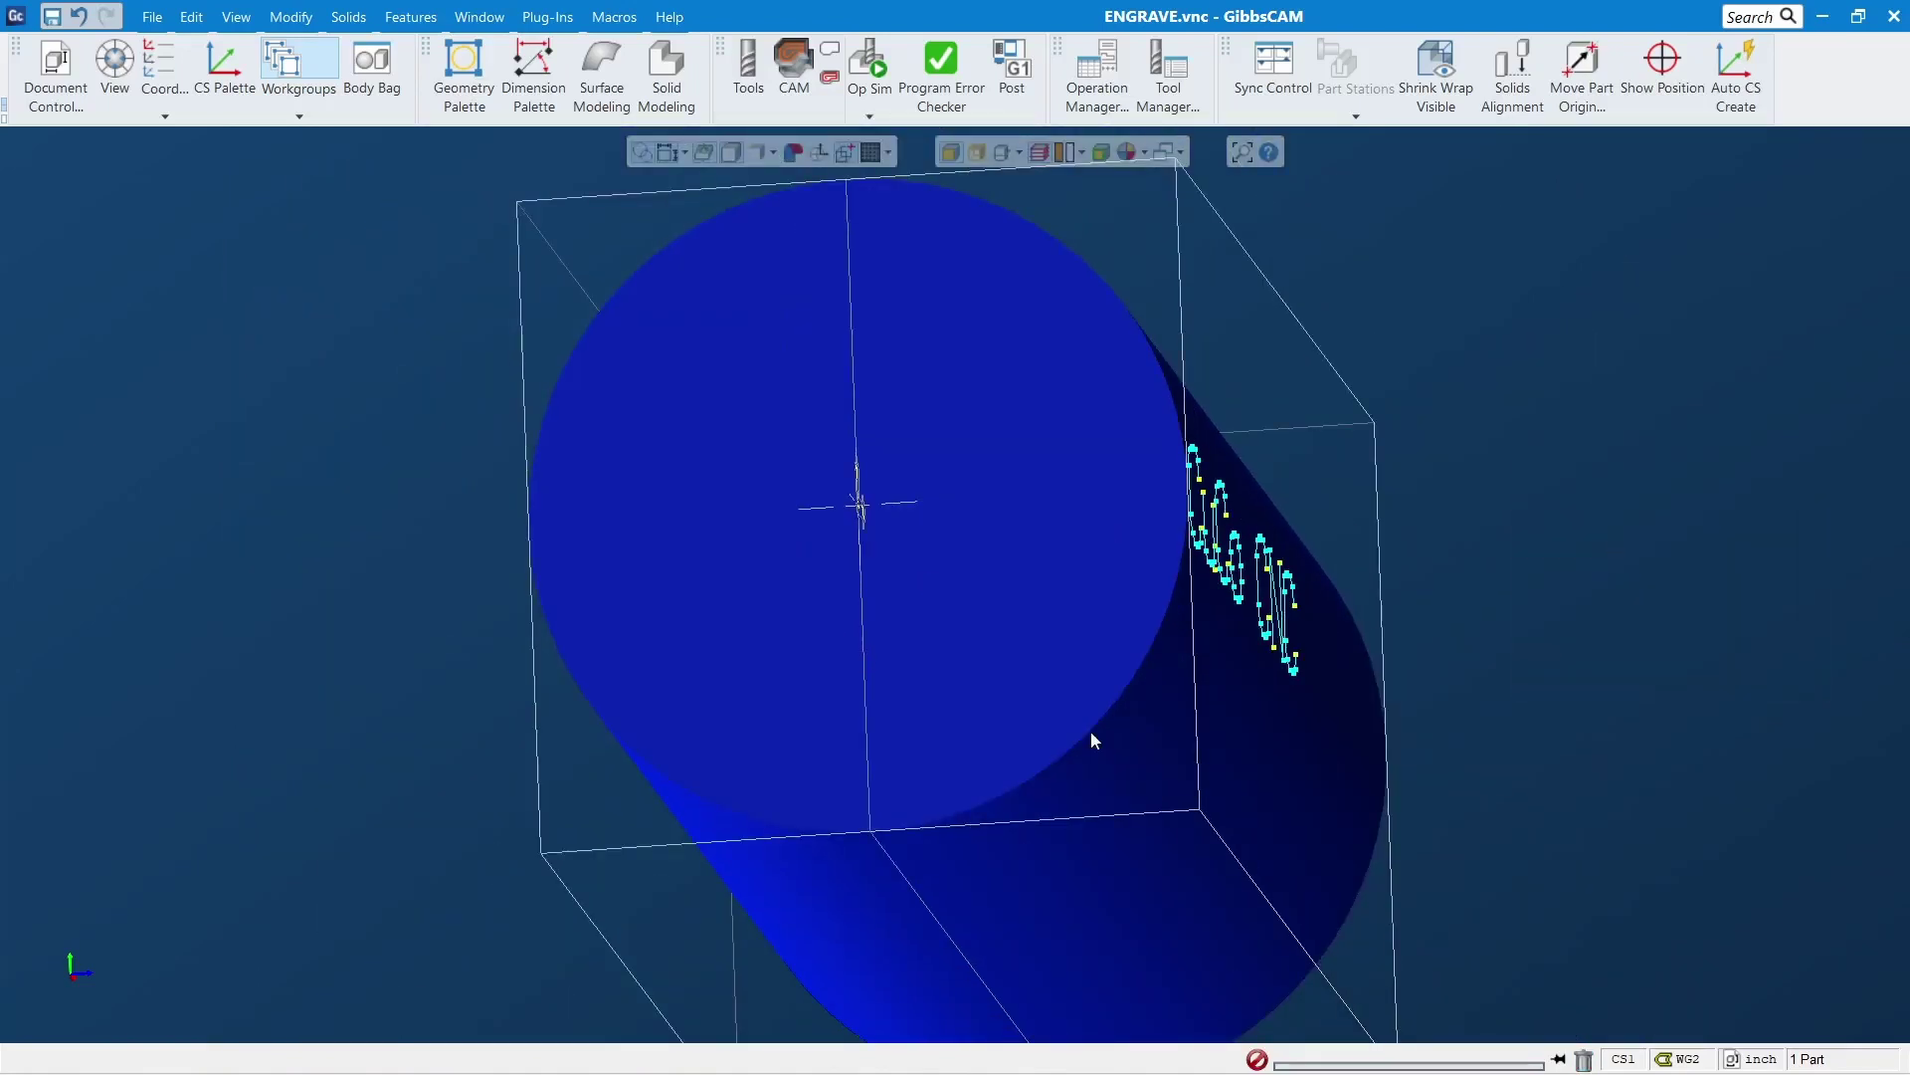
Set up a new CuCo CNC text in the home view with alignment X 1.5 and upward text flow
{"action": "left_click", "coordinate": [56, 929]}
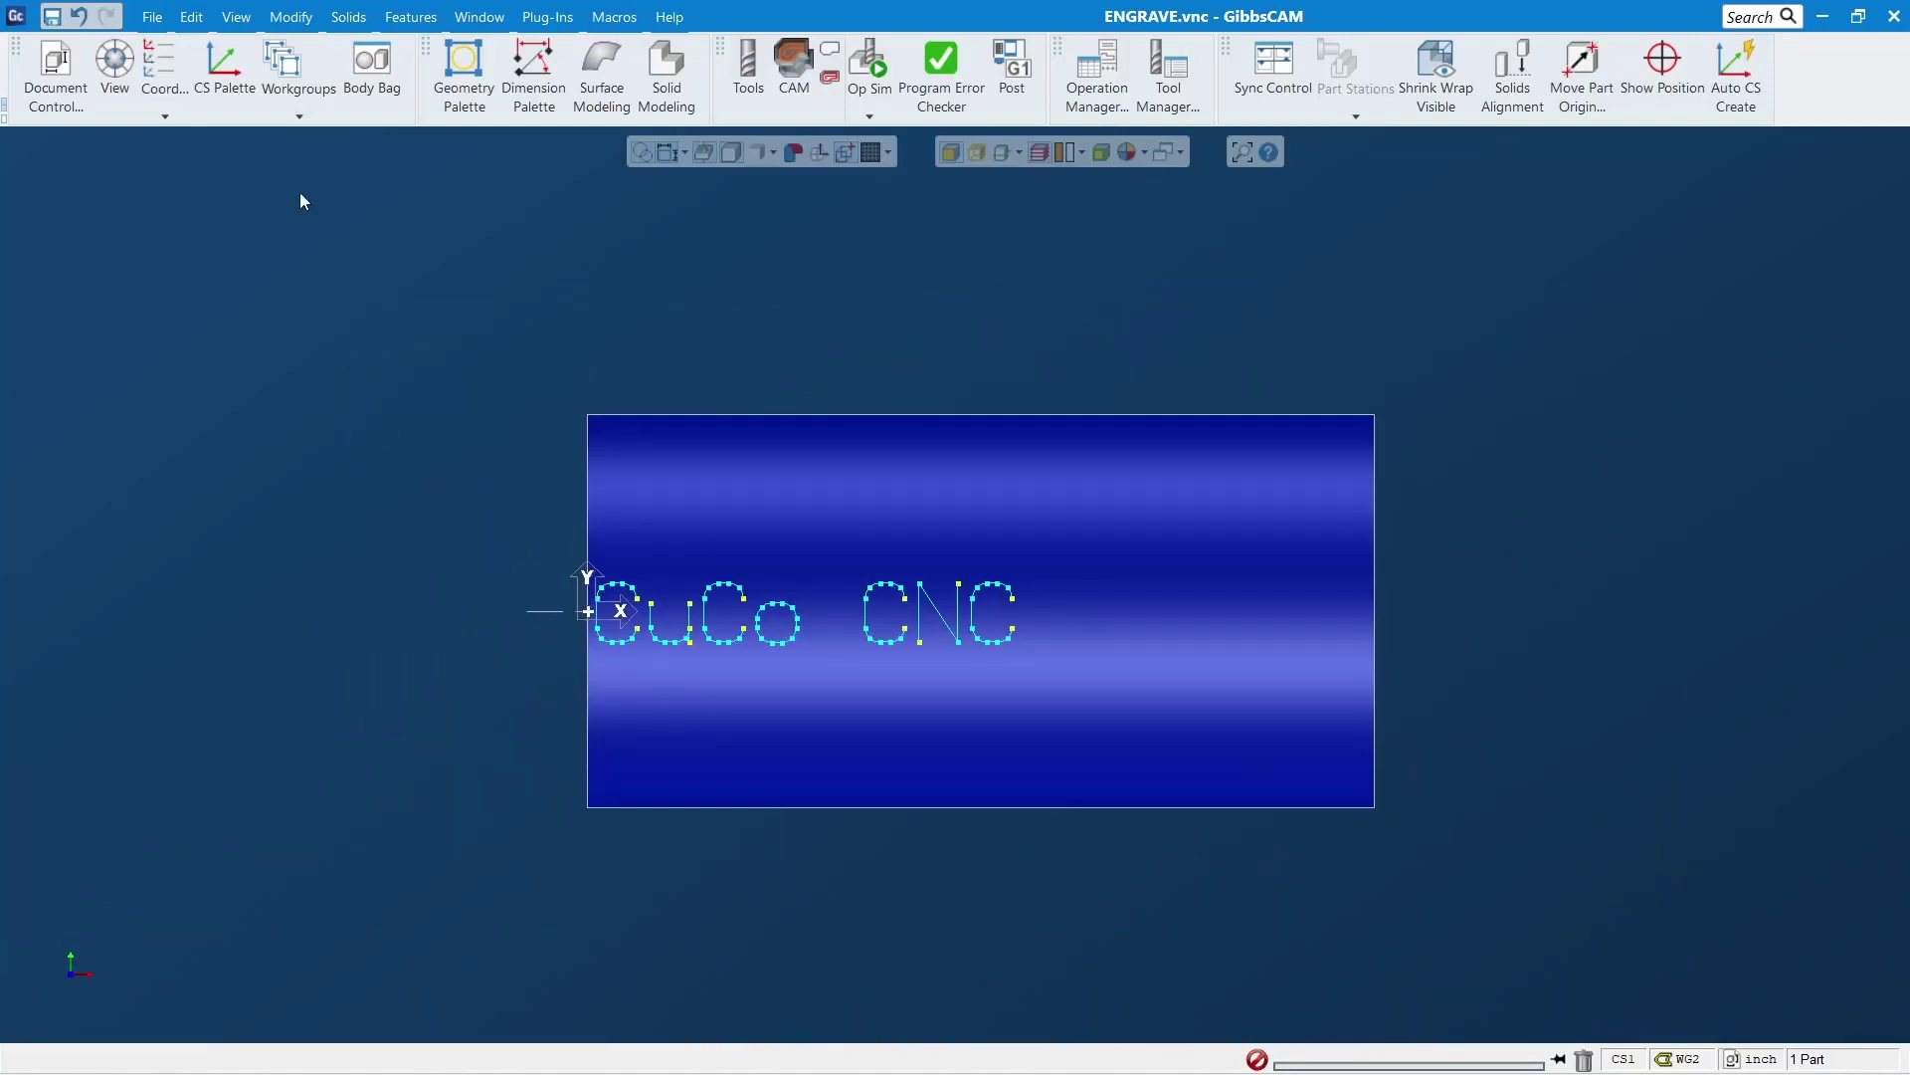
{"action": "left_click", "coordinate": [463, 75]}
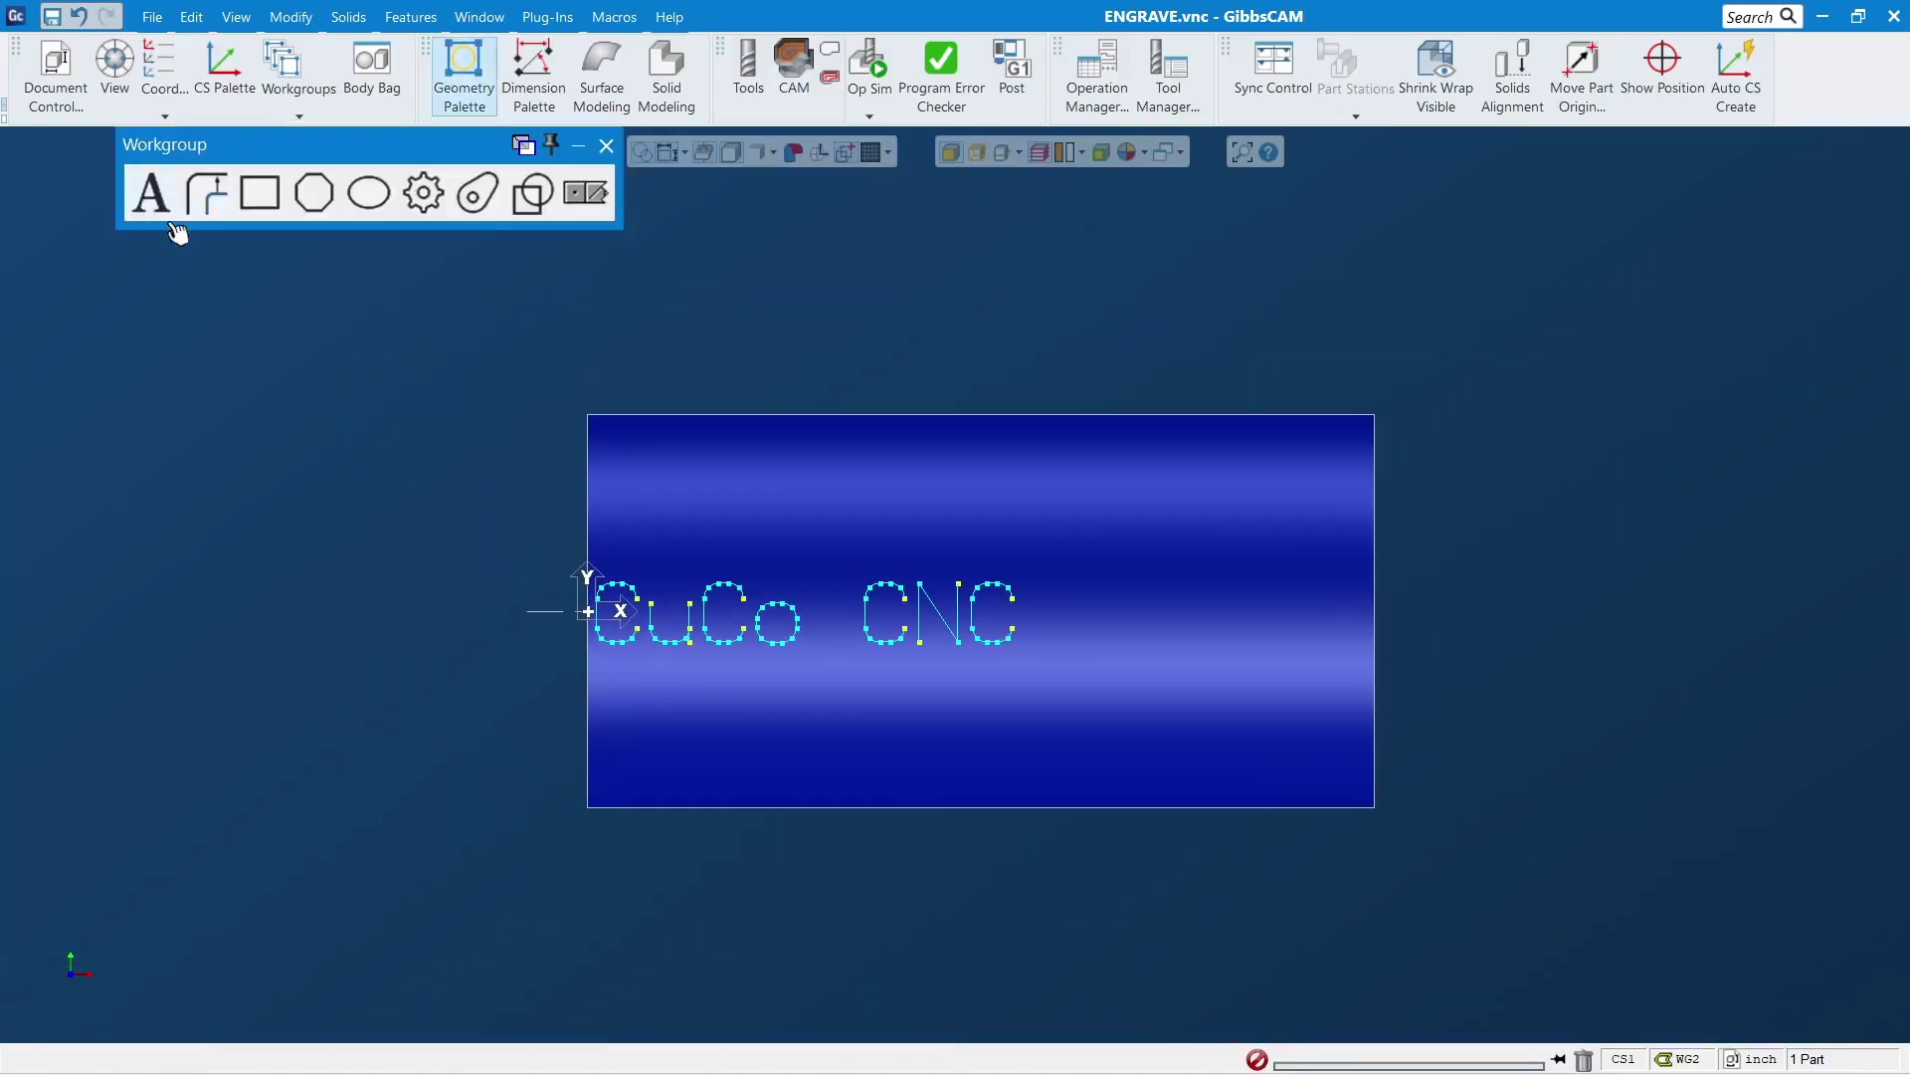
{"action": "left_click", "coordinate": [151, 192]}
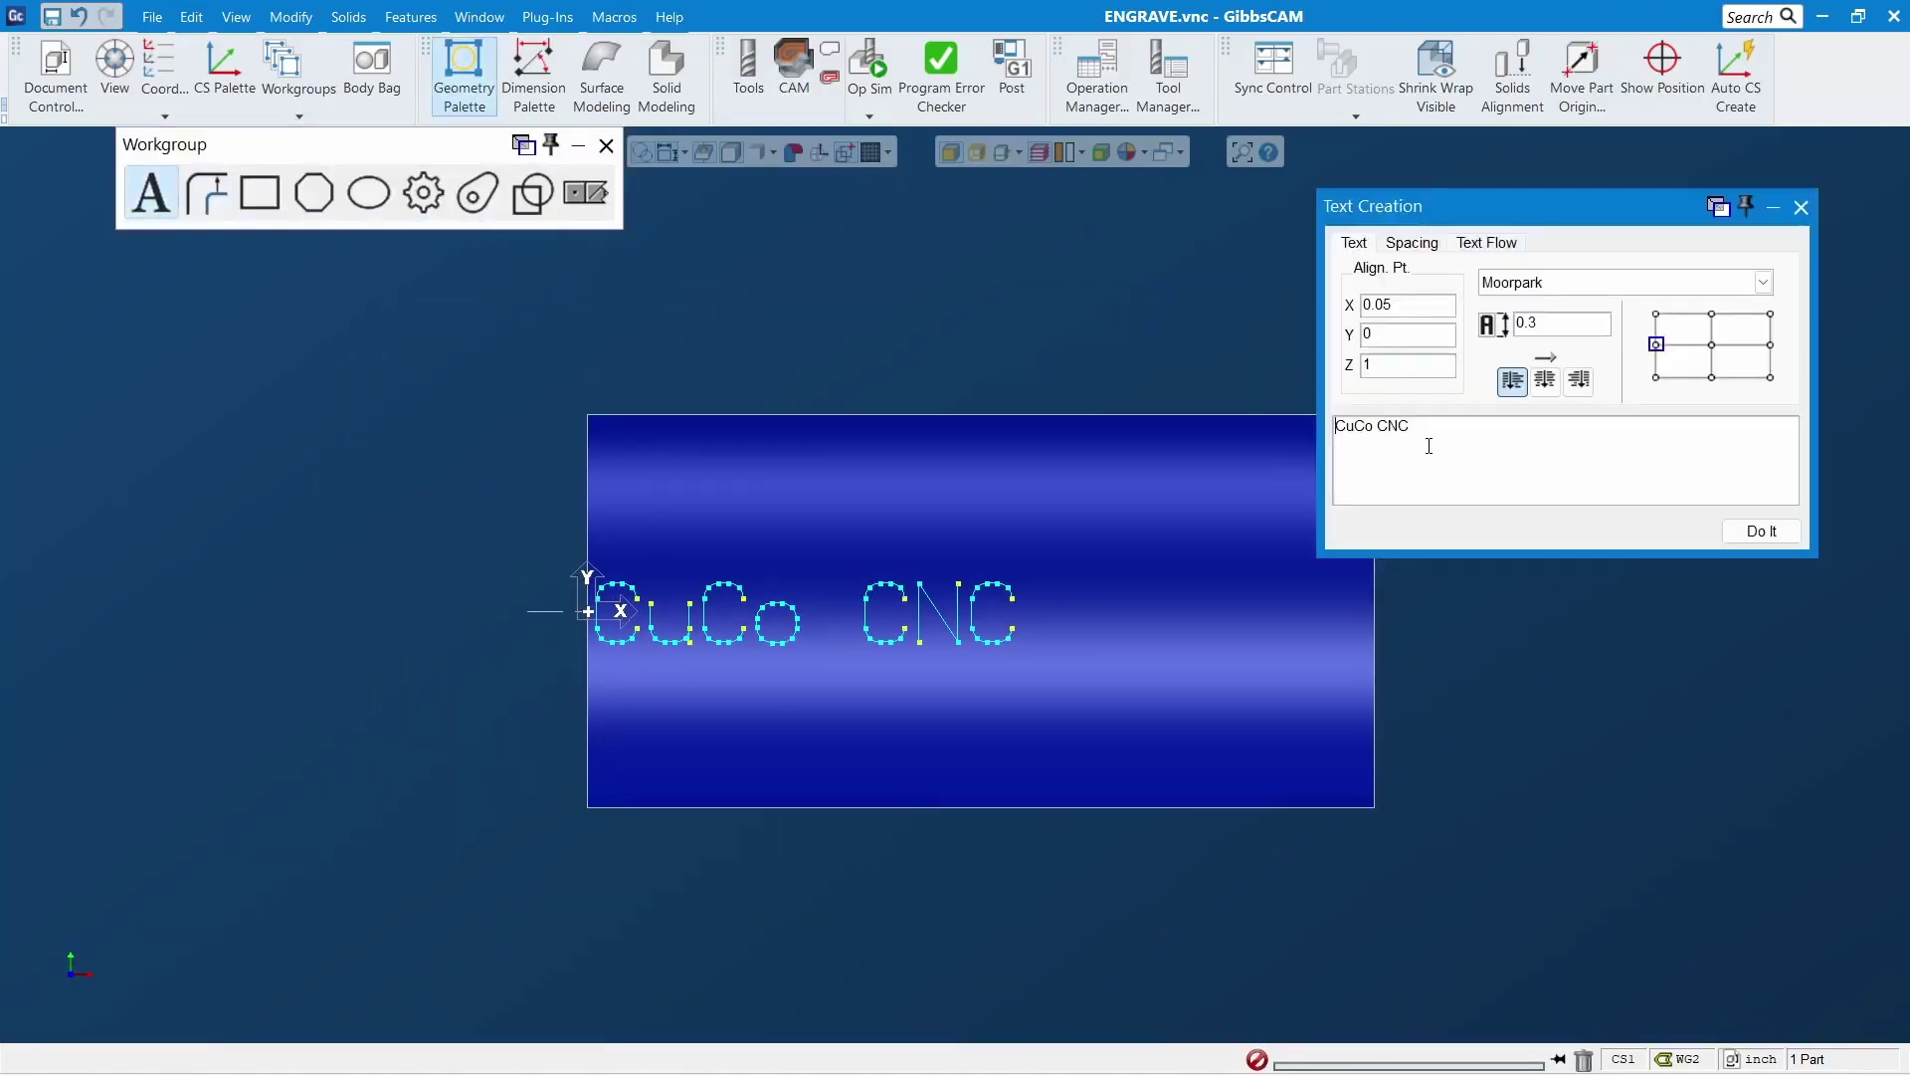
{"action": "key", "text": "Tab"}
{"action": "type", "text": "1.5"}
{"action": "left_click", "coordinate": [1408, 245]}
{"action": "left_click", "coordinate": [1472, 244]}
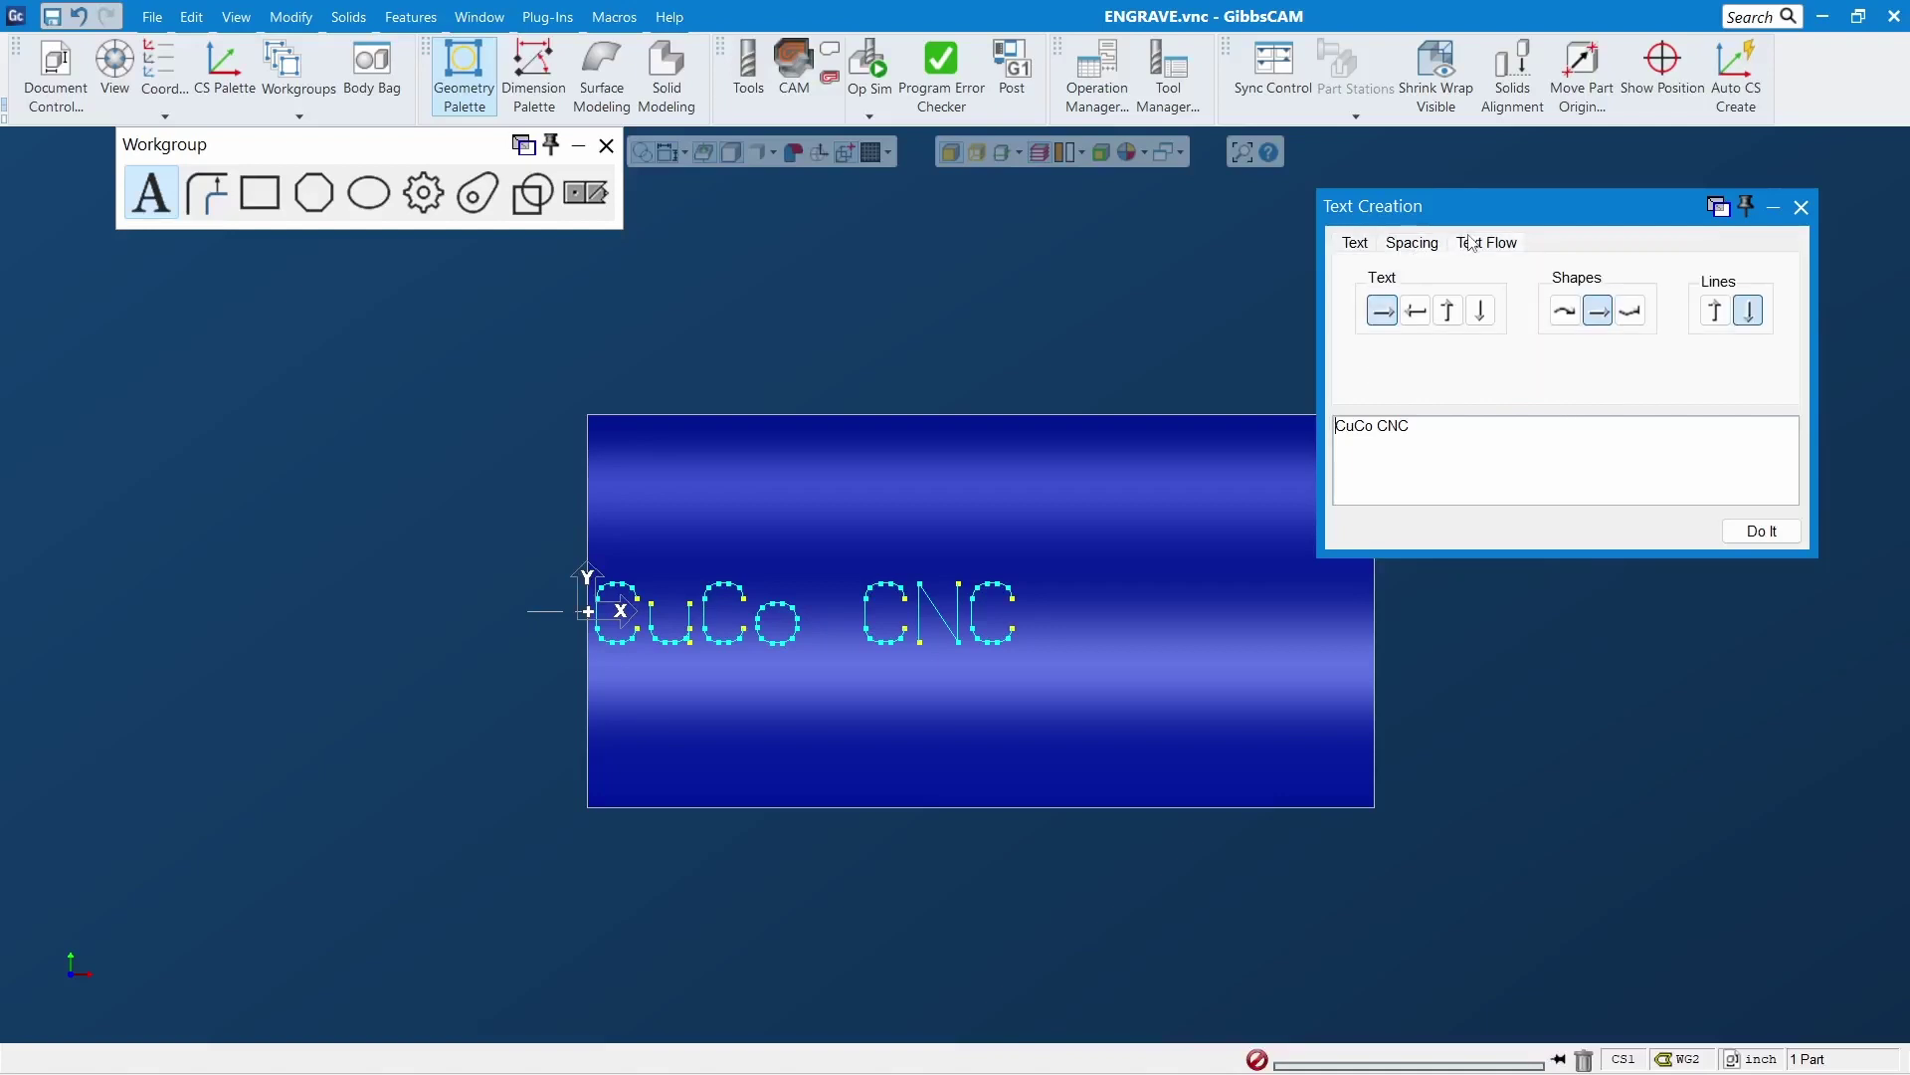
{"action": "left_click", "coordinate": [1448, 311]}
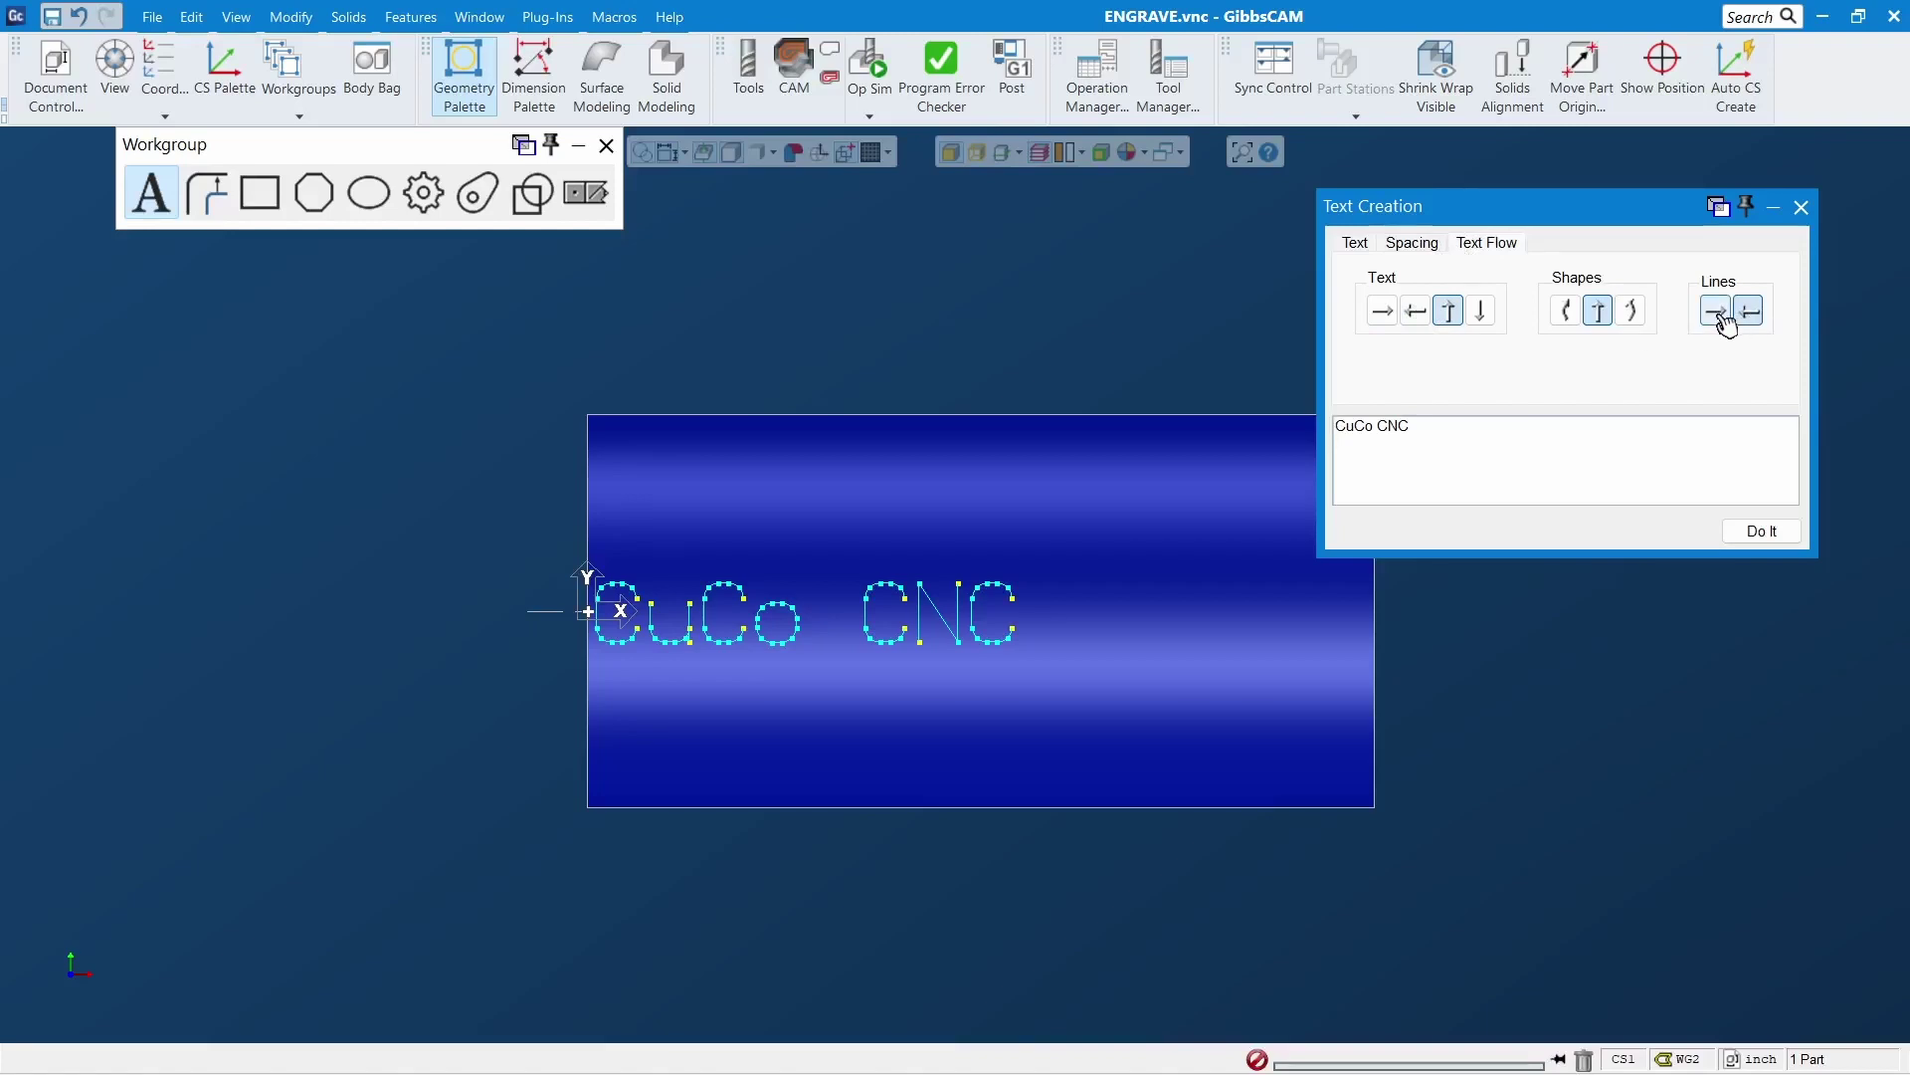
Set the text's character spacing and word spacing to 0
{"action": "left_click", "coordinate": [1403, 244]}
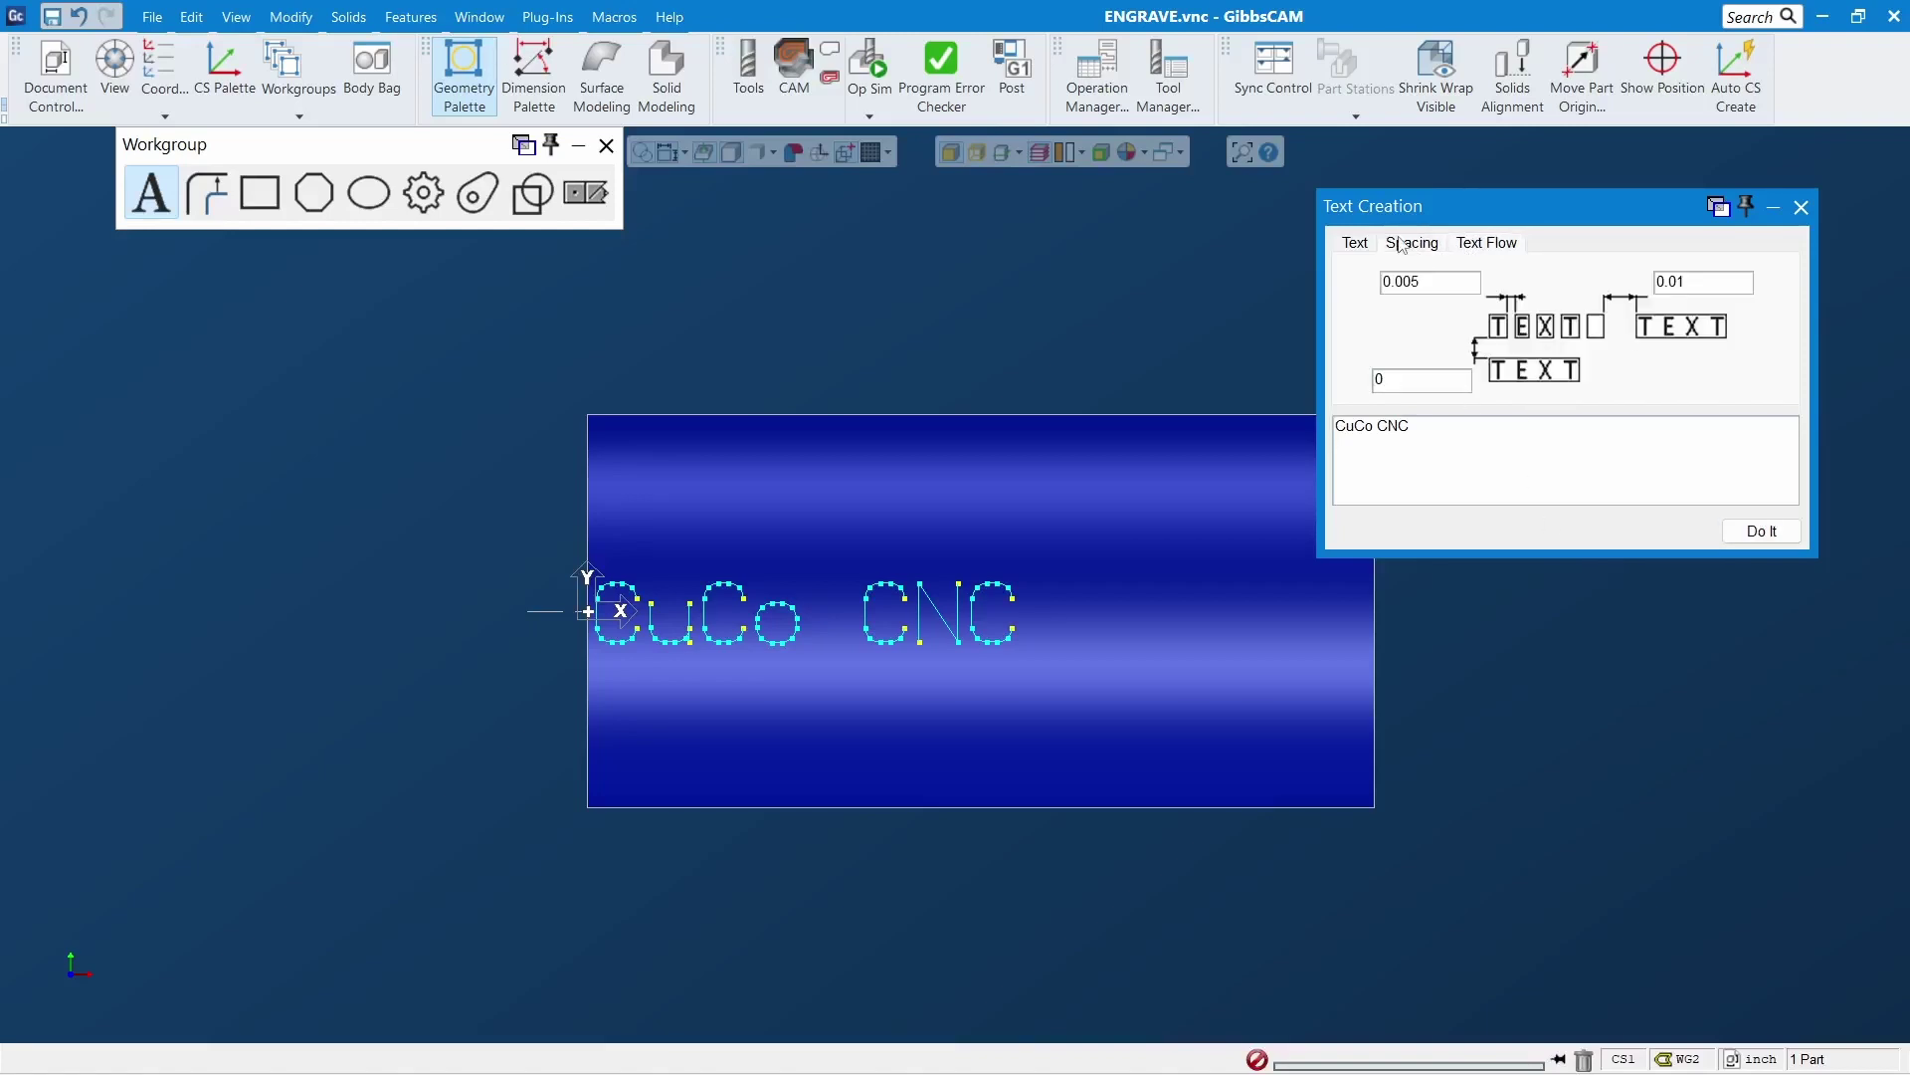
{"action": "double_click", "coordinate": [1432, 282]}
{"action": "type", "text": "0"}
{"action": "double_click", "coordinate": [1687, 286]}
{"action": "type", "text": "0"}
{"action": "left_click", "coordinate": [1355, 242]}
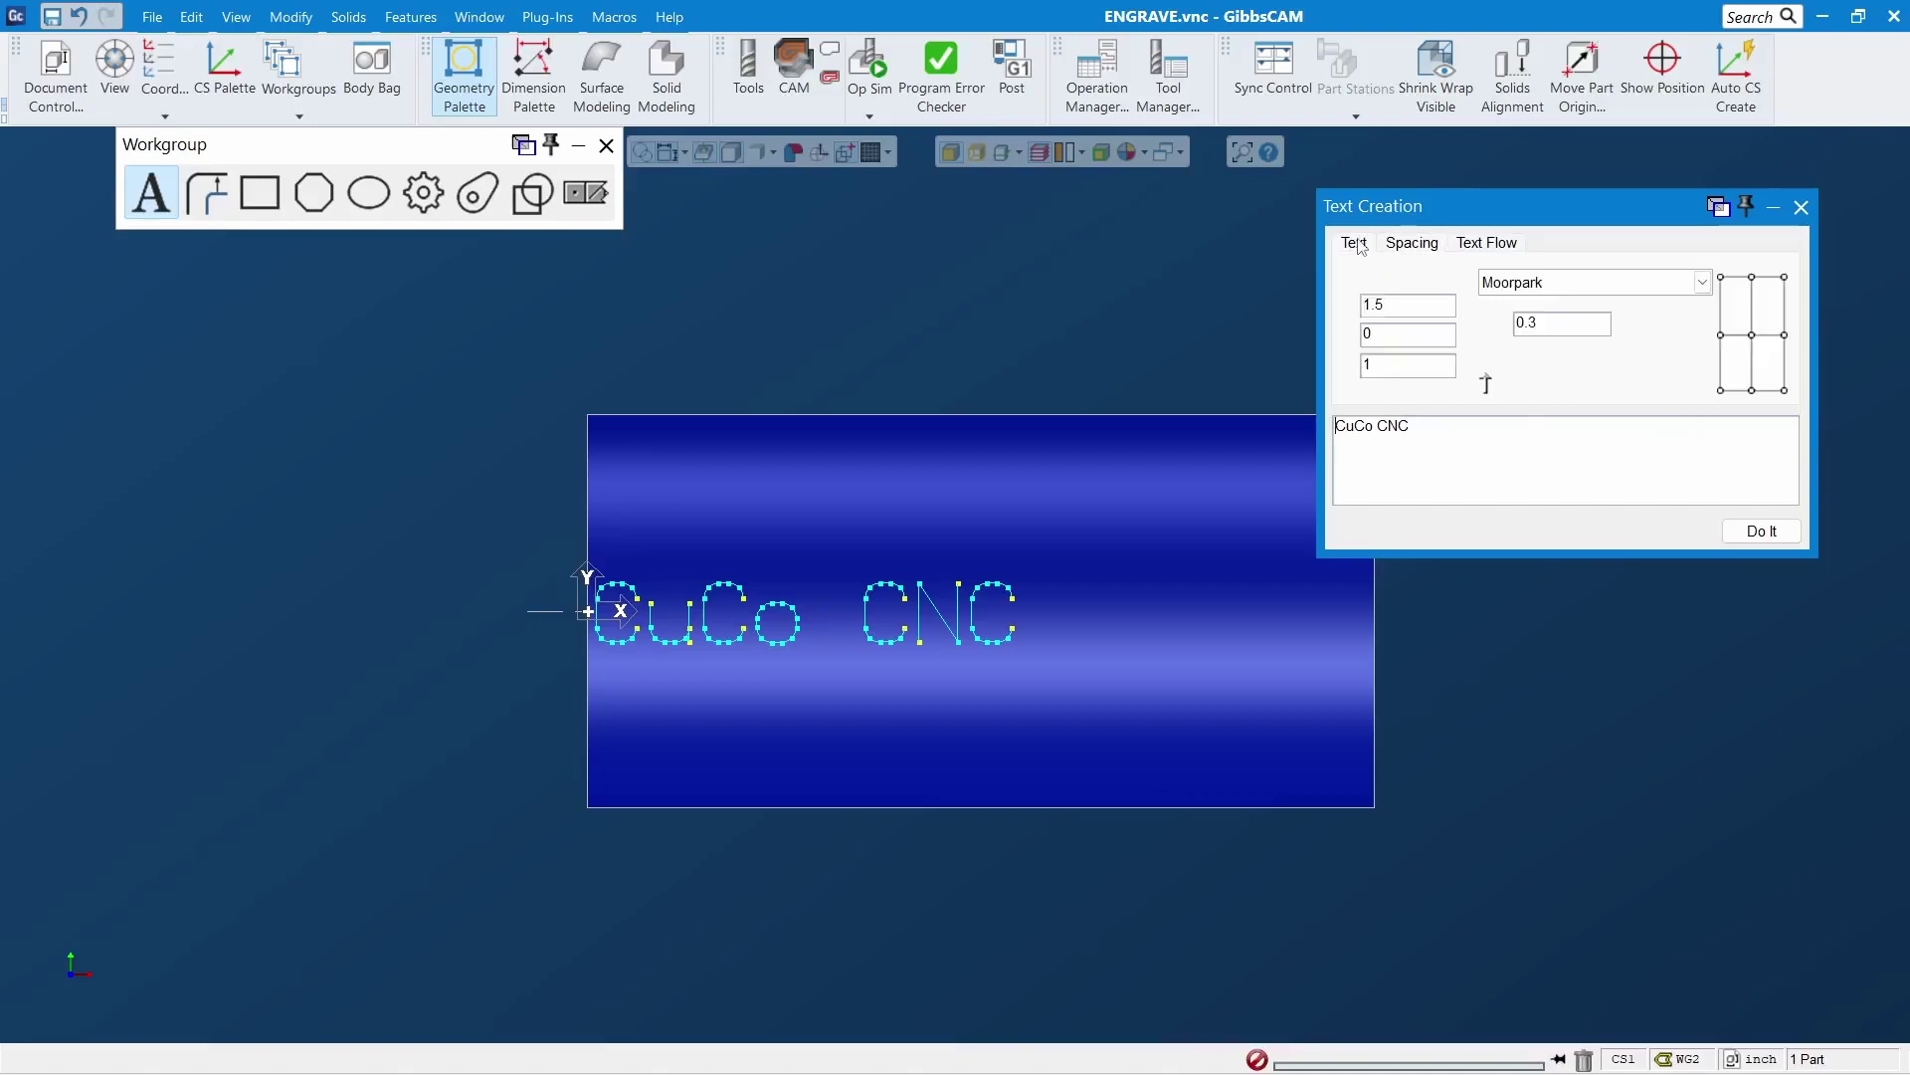
Try creating the vertical CuCo CNC text at X 1.5 with the corner alignment point, and undo it
{"action": "left_click", "coordinate": [1761, 531]}
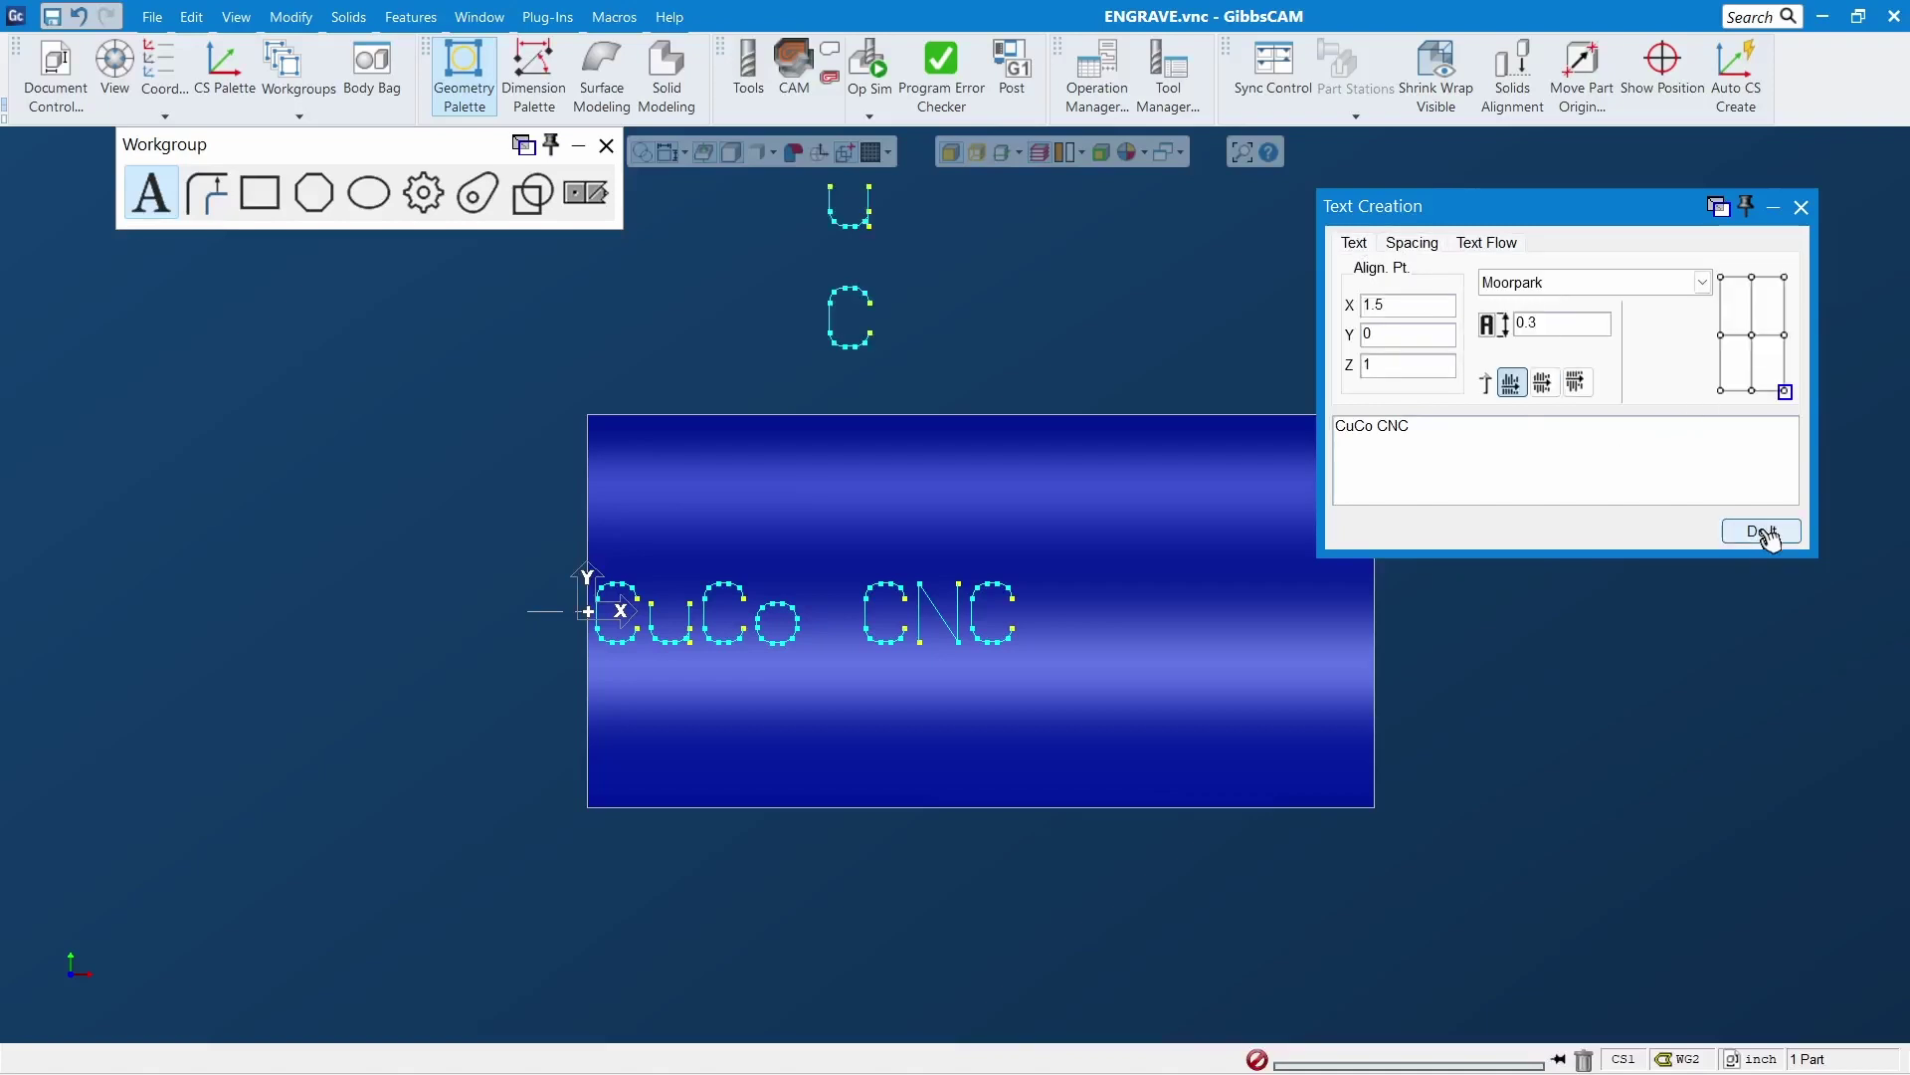
{"action": "scroll", "coordinate": [951, 708], "scroll_direction": "down", "scroll_amount": 2}
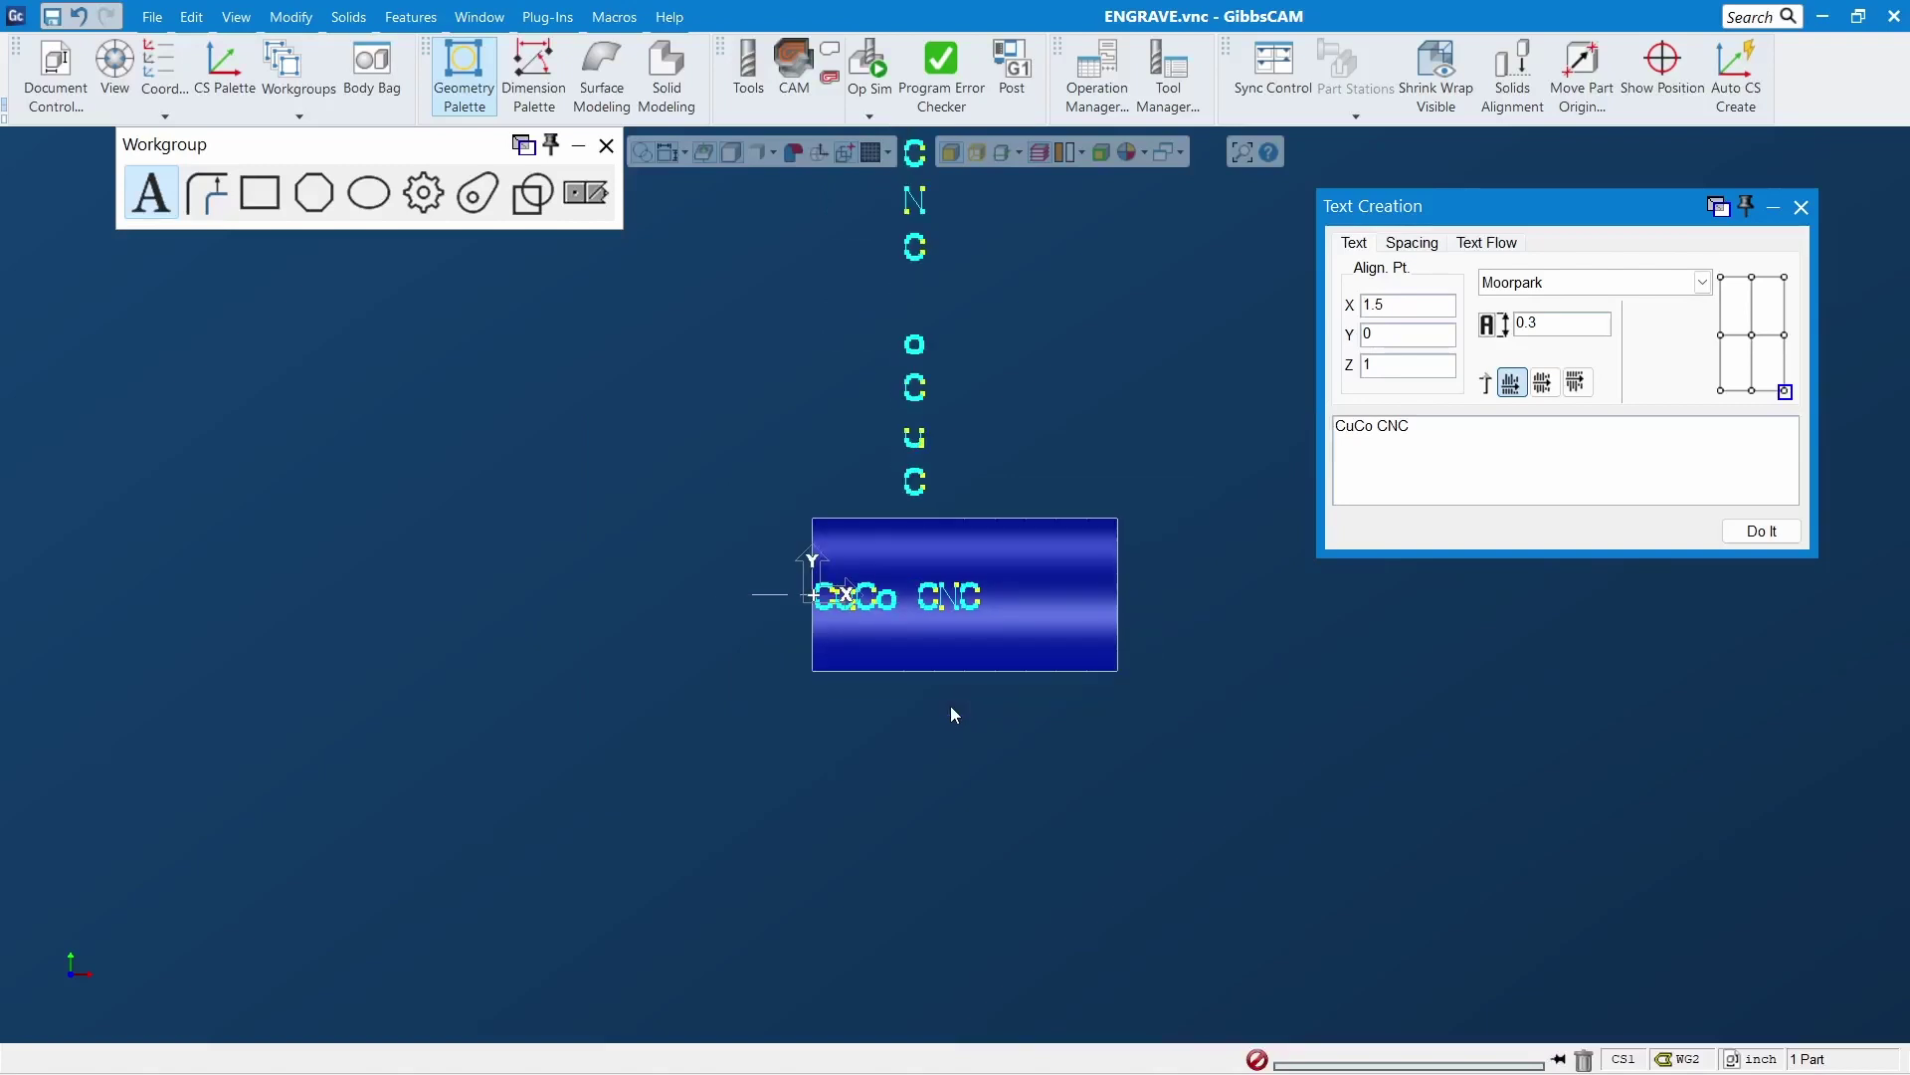
{"action": "key", "text": "ctrl+z"}
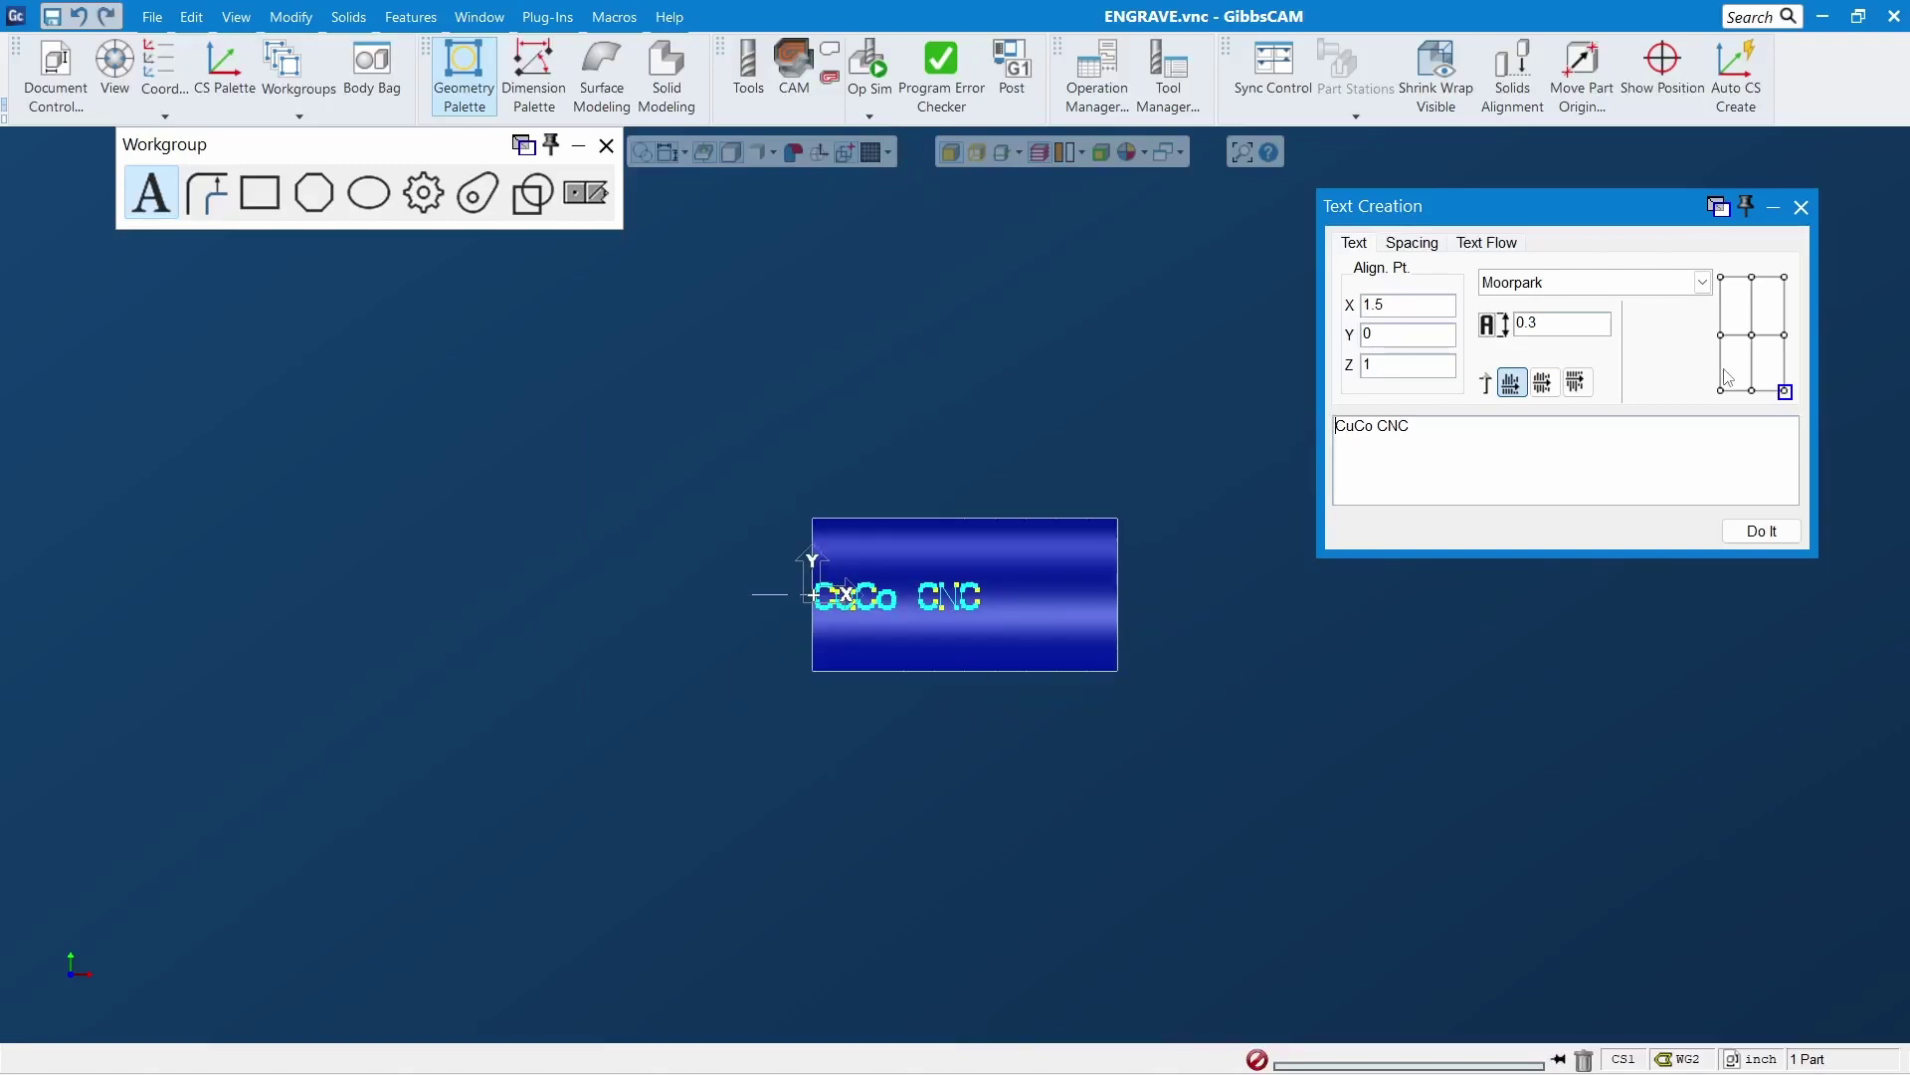
Set the text's alignment point to its centre, test the placement at X 1.5, and undo the created text
{"action": "left_click", "coordinate": [1752, 336]}
{"action": "left_click", "coordinate": [1761, 531]}
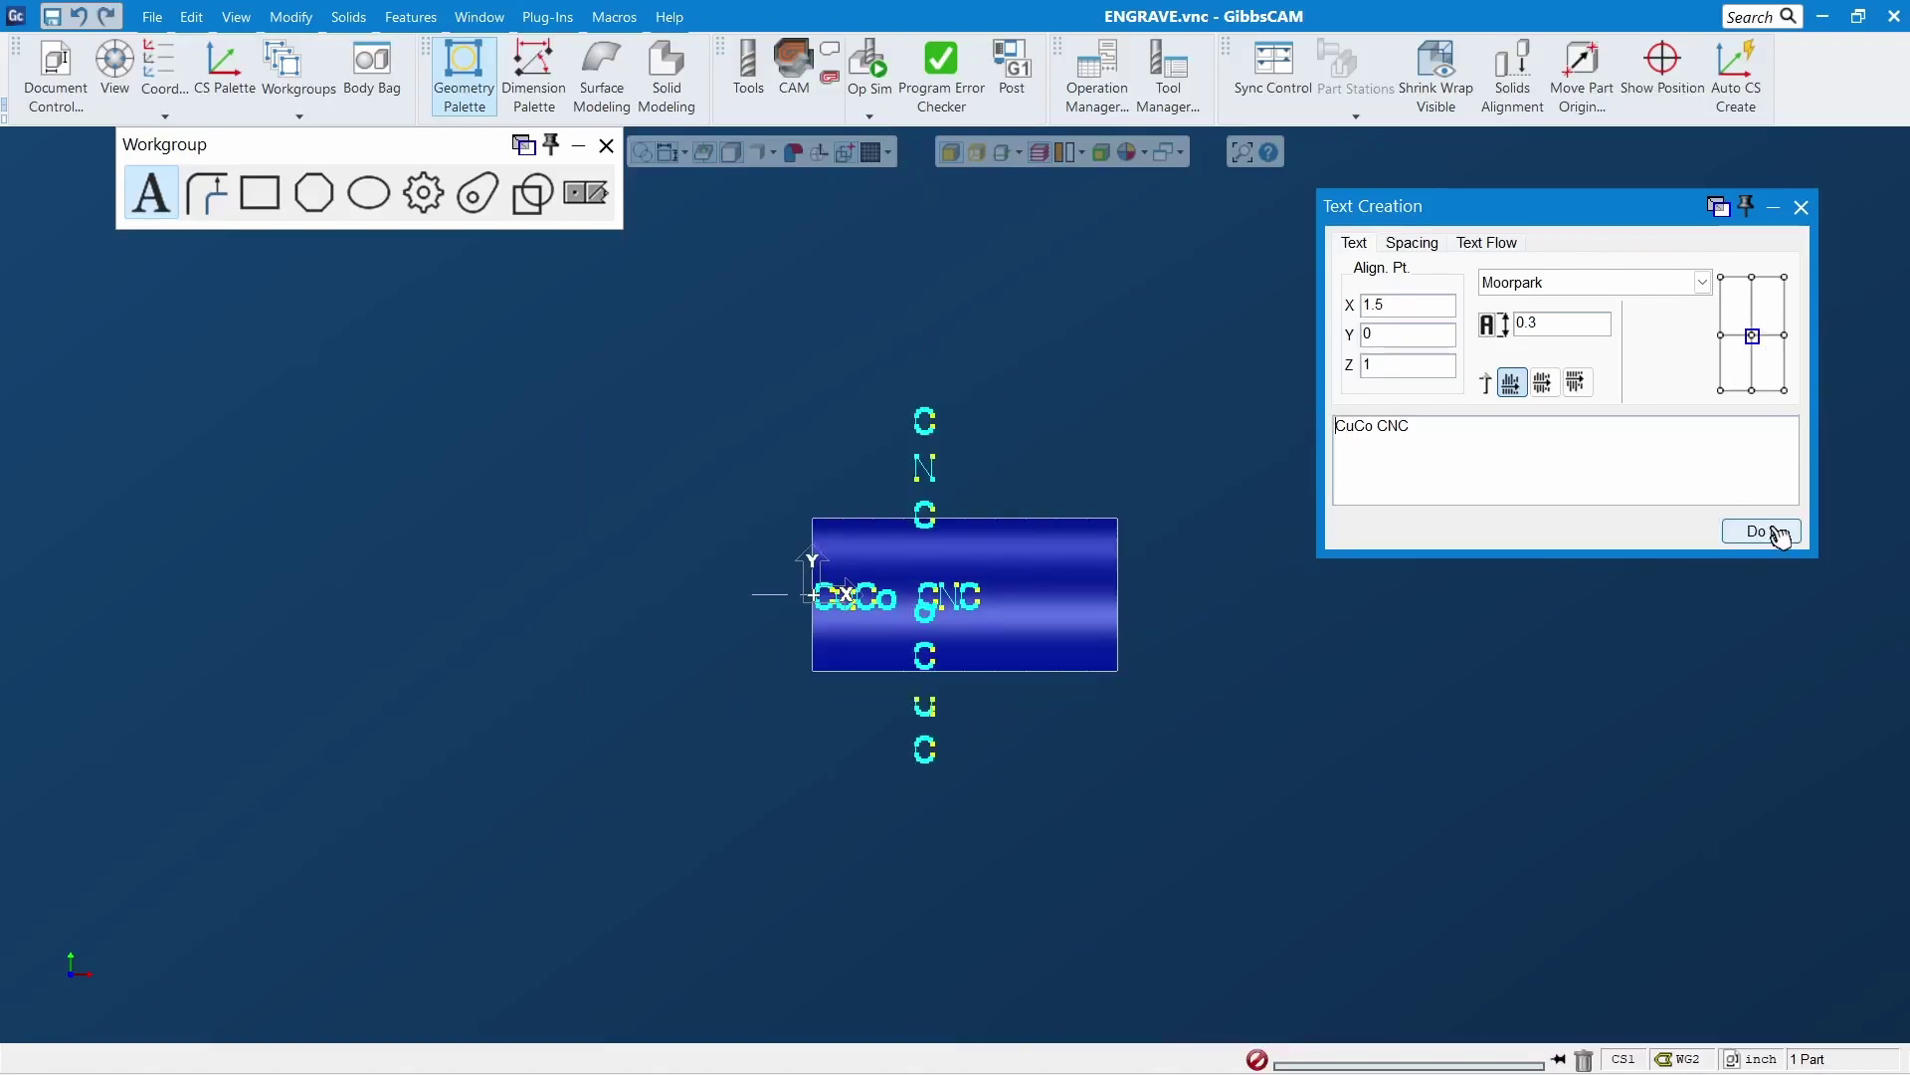
{"action": "key", "text": "ctrl+z"}
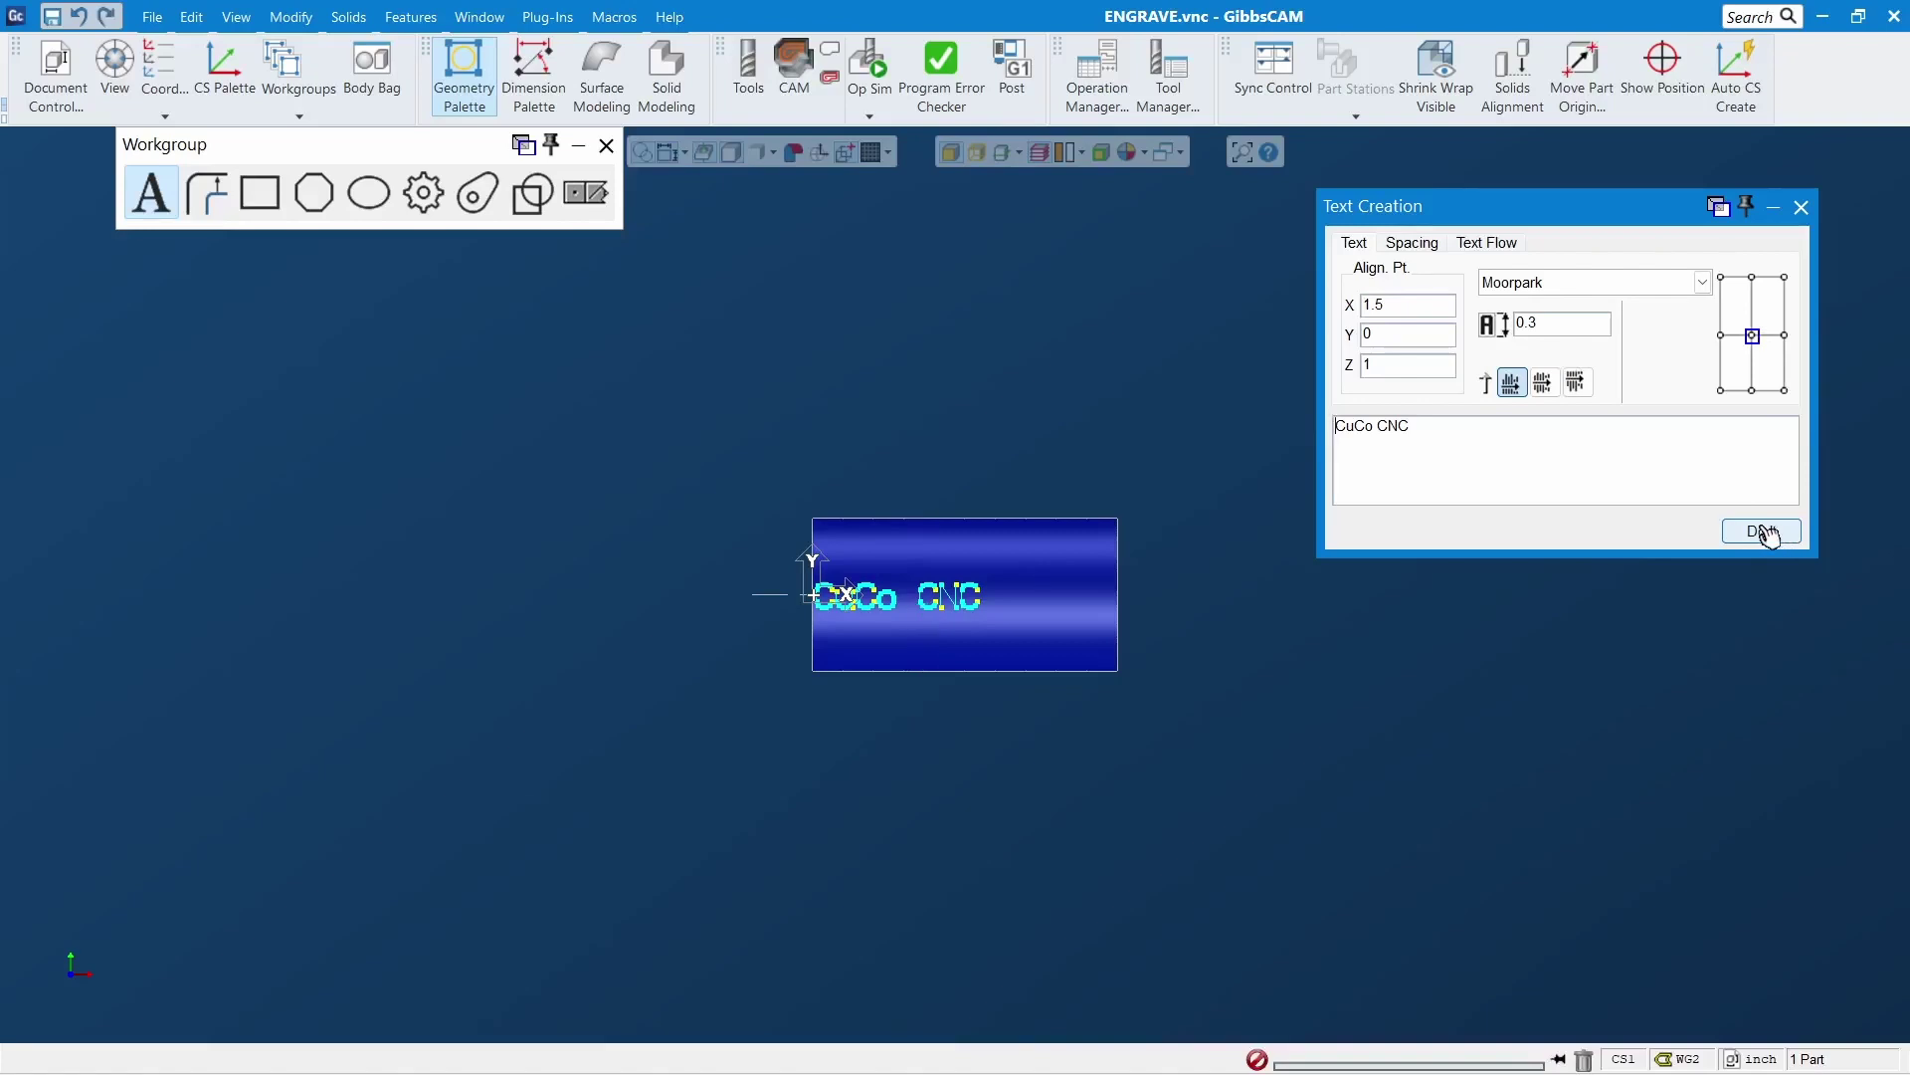
Create the vertical CuCo CNC text centred at X 3 and close the geometry tools
{"action": "double_click", "coordinate": [1406, 304]}
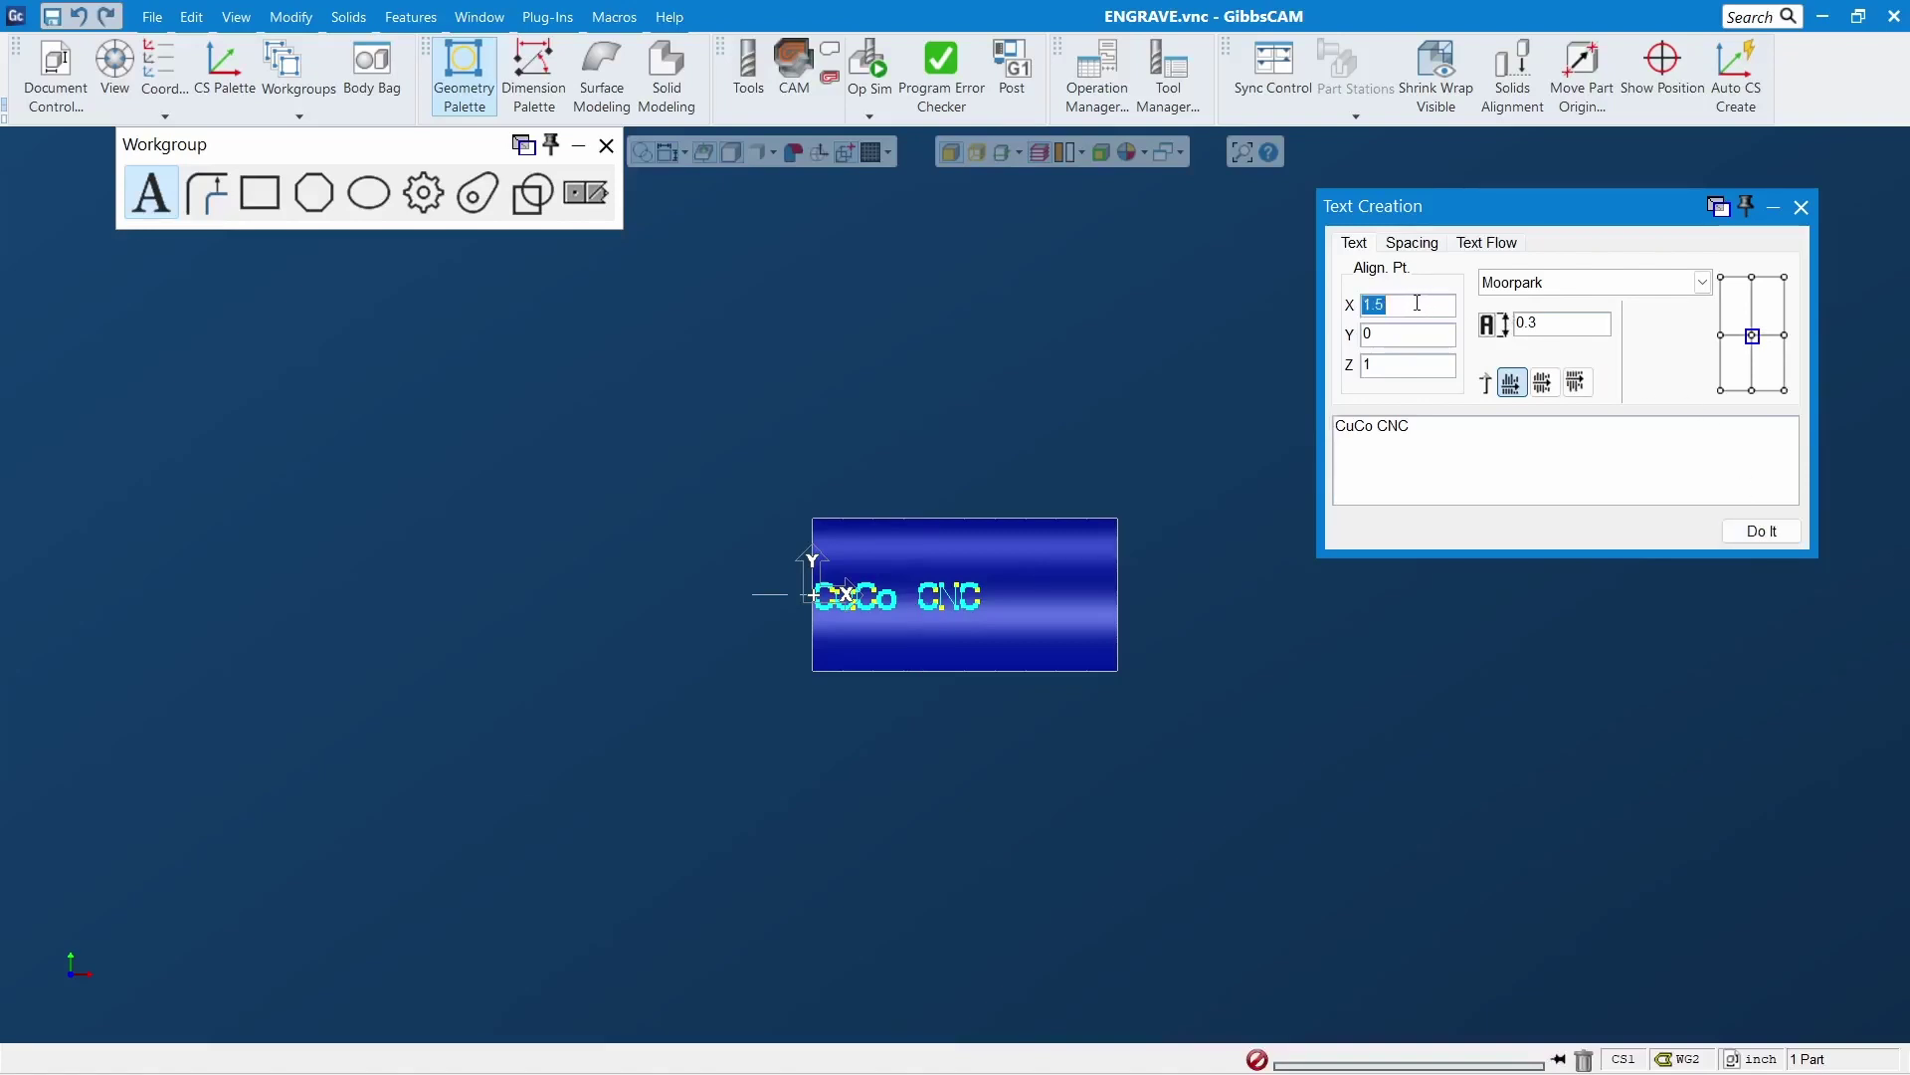
{"action": "type", "text": "2"}
{"action": "type", "text": "."}
{"action": "type", "text": "3"}
{"action": "left_click", "coordinate": [1777, 533]}
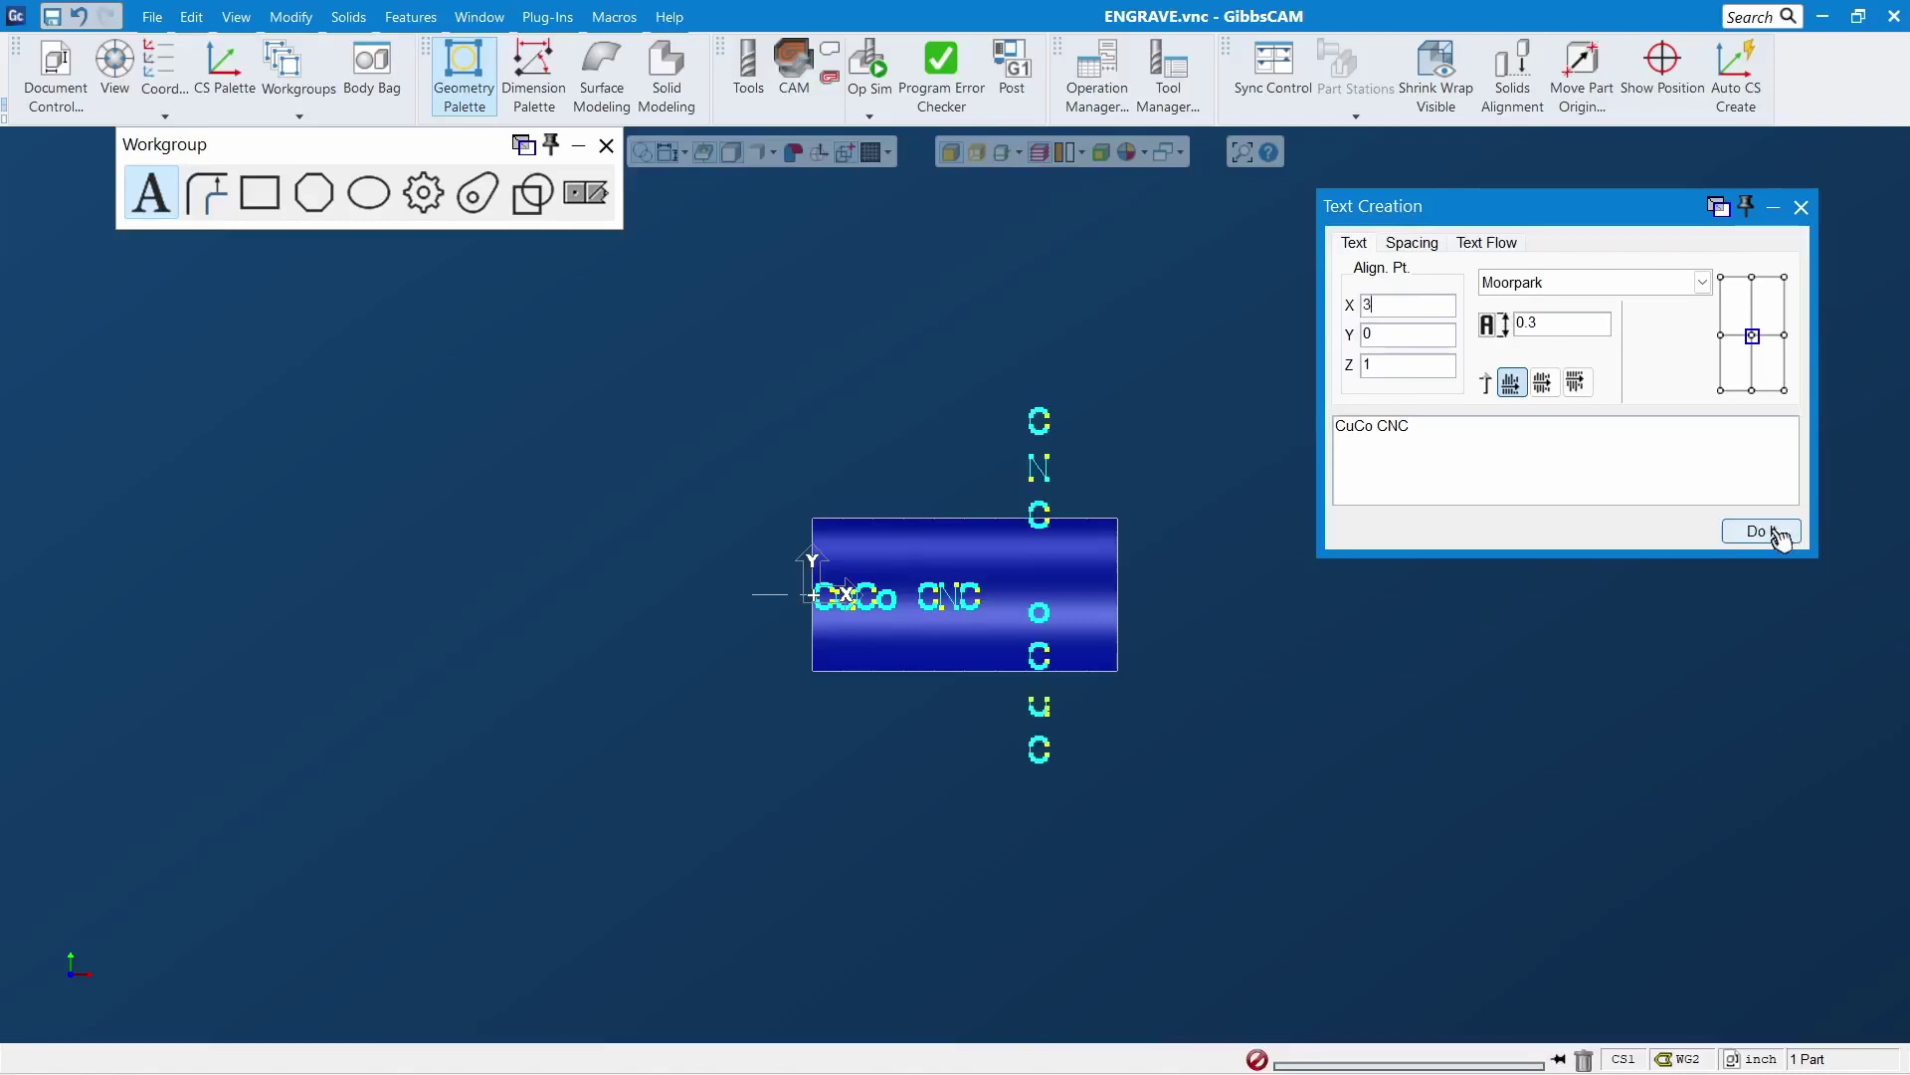
{"action": "left_click", "coordinate": [606, 146]}
Examine the flat vertical text around the cylinder and switch on the wrapped geometry display
{"action": "scroll", "coordinate": [1185, 701], "scroll_direction": "up", "scroll_amount": 1}
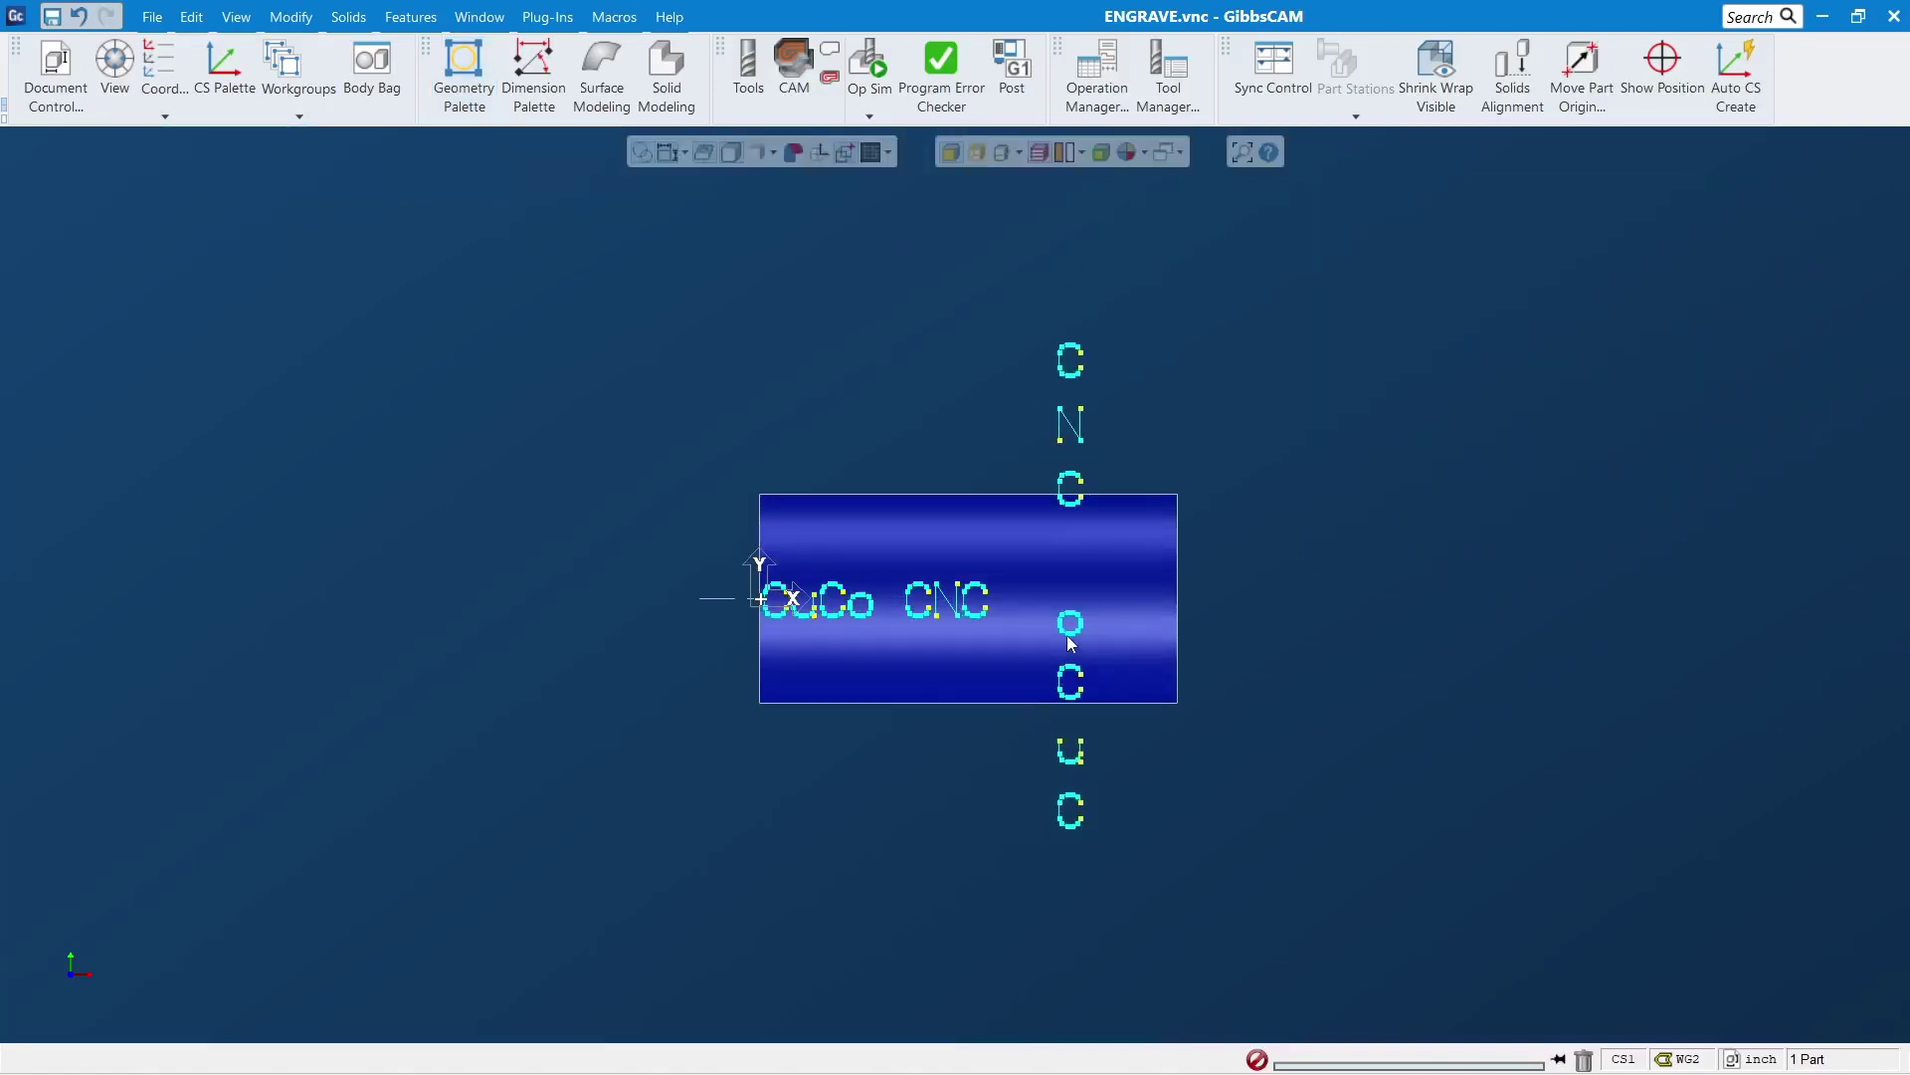
{"action": "scroll", "coordinate": [1094, 509], "scroll_direction": "up", "scroll_amount": 2}
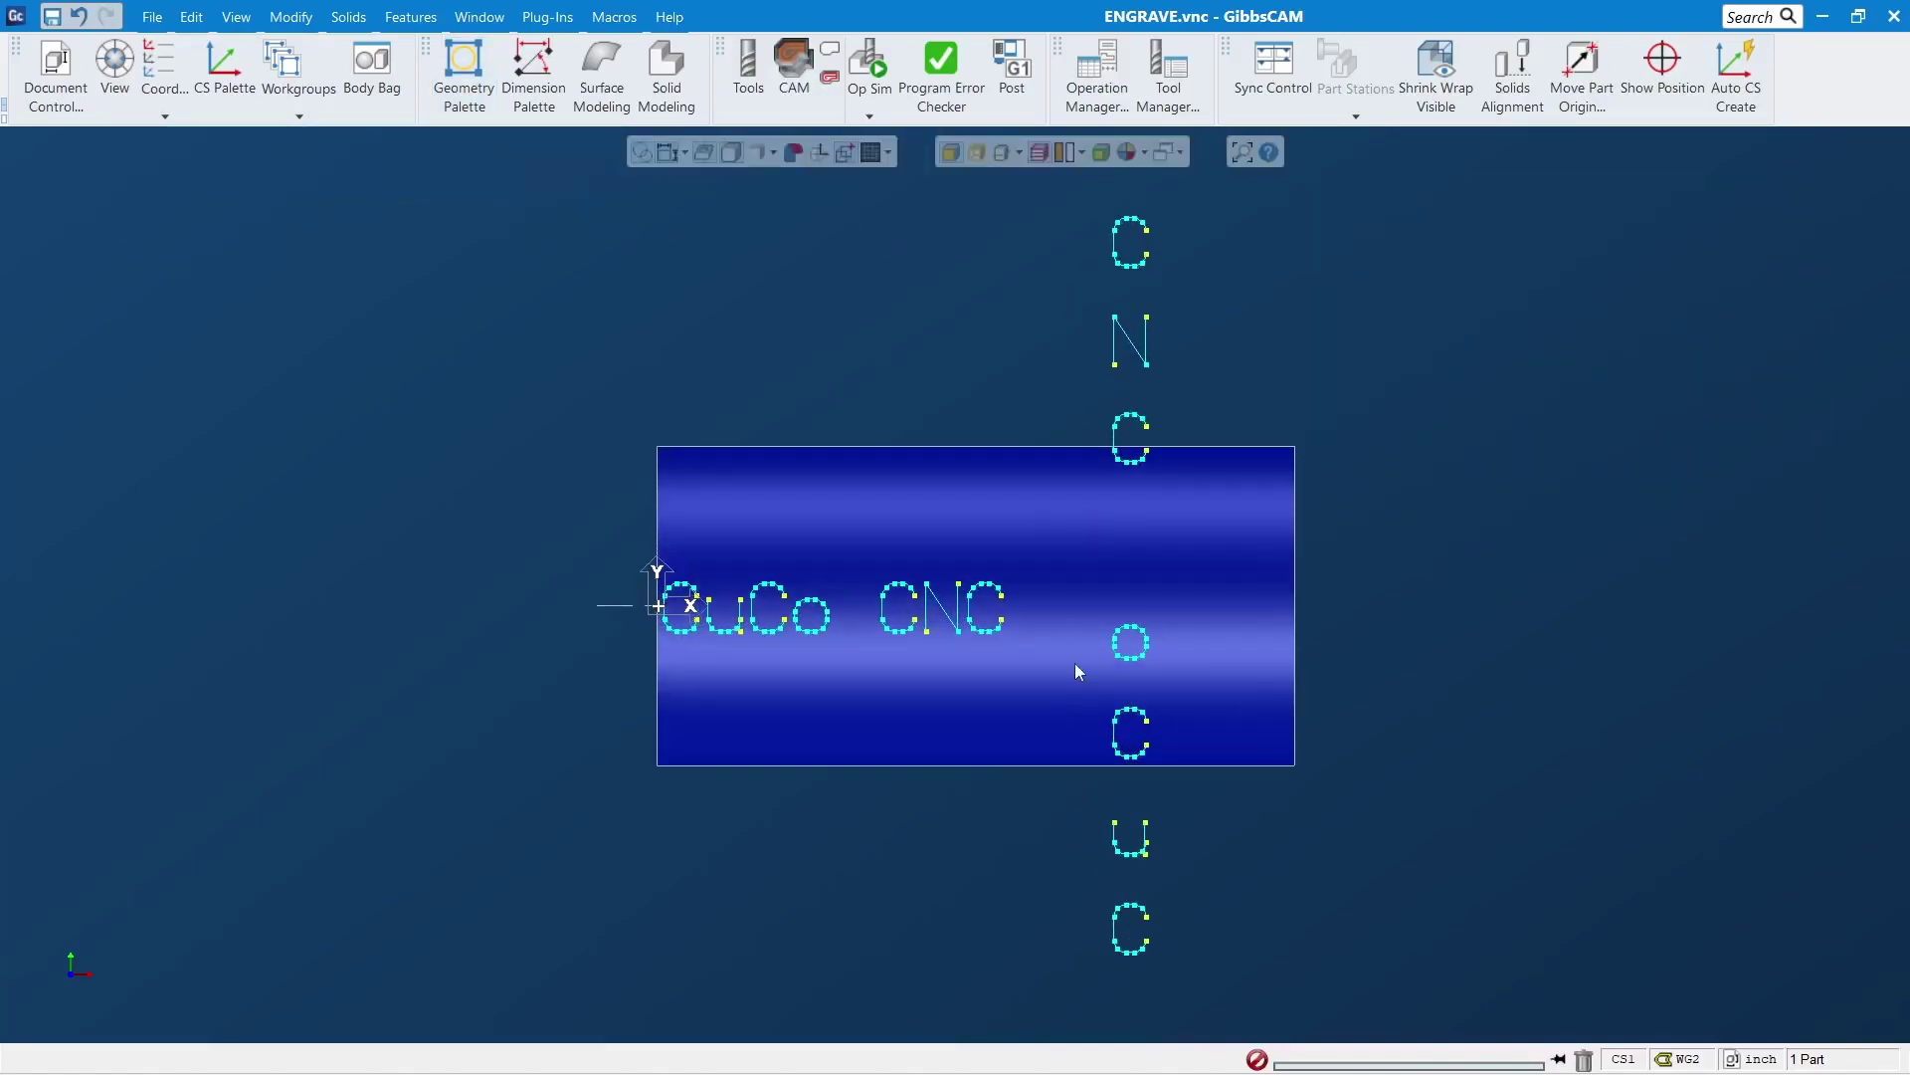
{"action": "scroll", "coordinate": [1075, 663], "scroll_direction": "down", "scroll_amount": 2}
{"action": "middle_click_drag", "start_coordinate": [1185, 668], "coordinate": [1668, 110]}
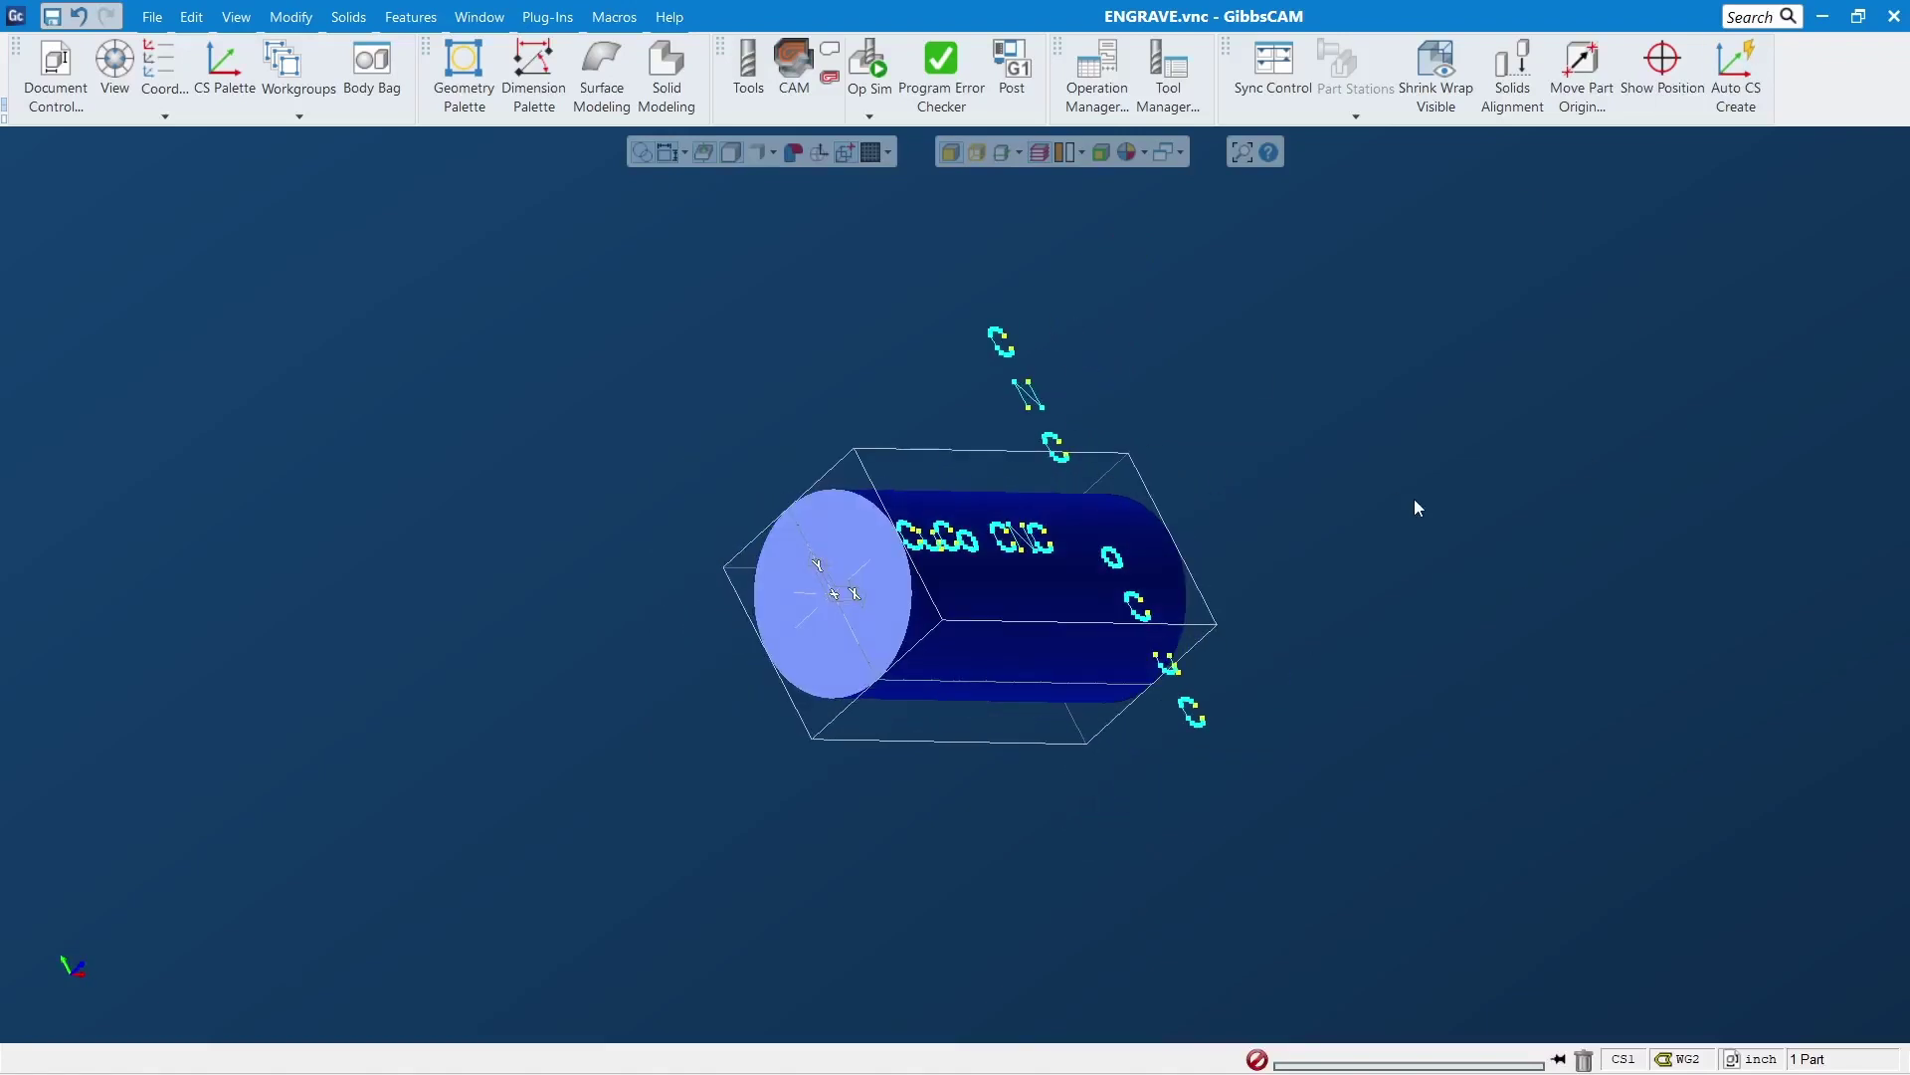
{"action": "middle_click_drag", "start_coordinate": [1413, 500], "coordinate": [913, 379]}
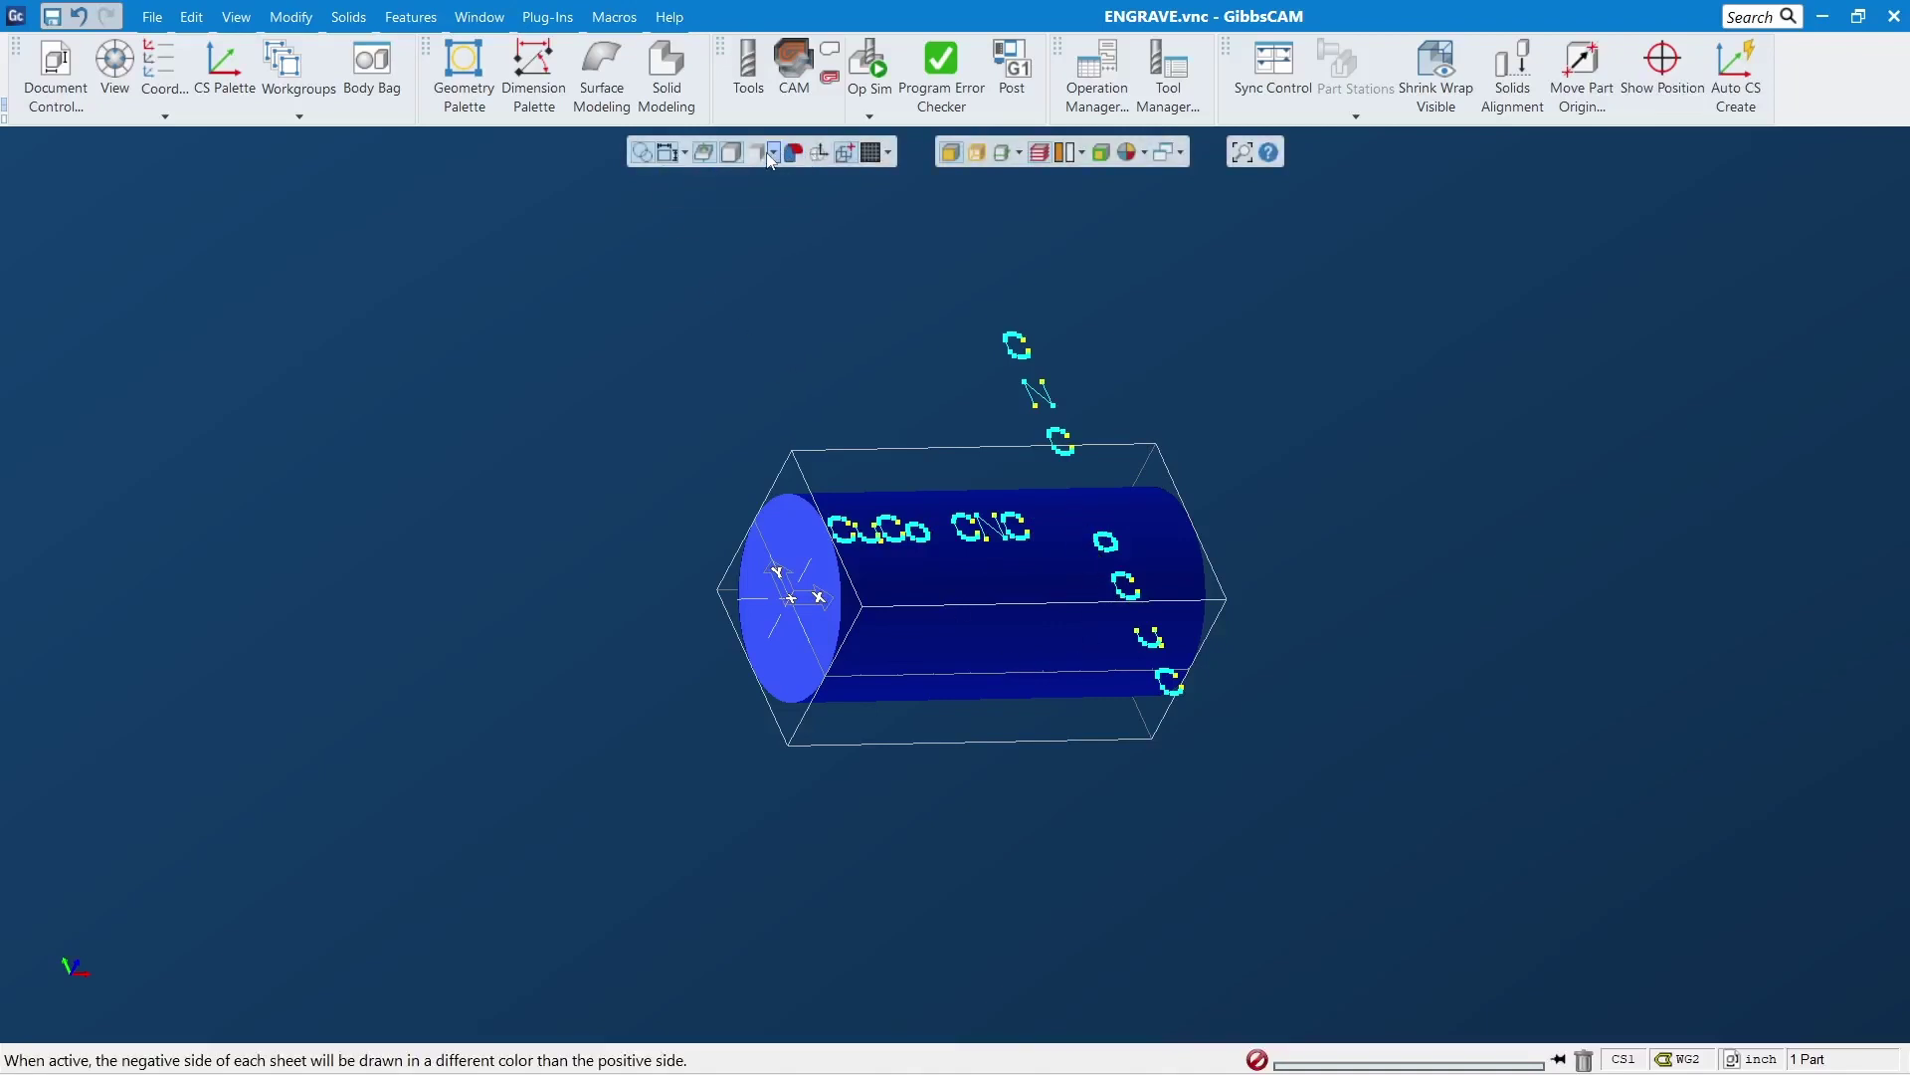
{"action": "left_click", "coordinate": [822, 154]}
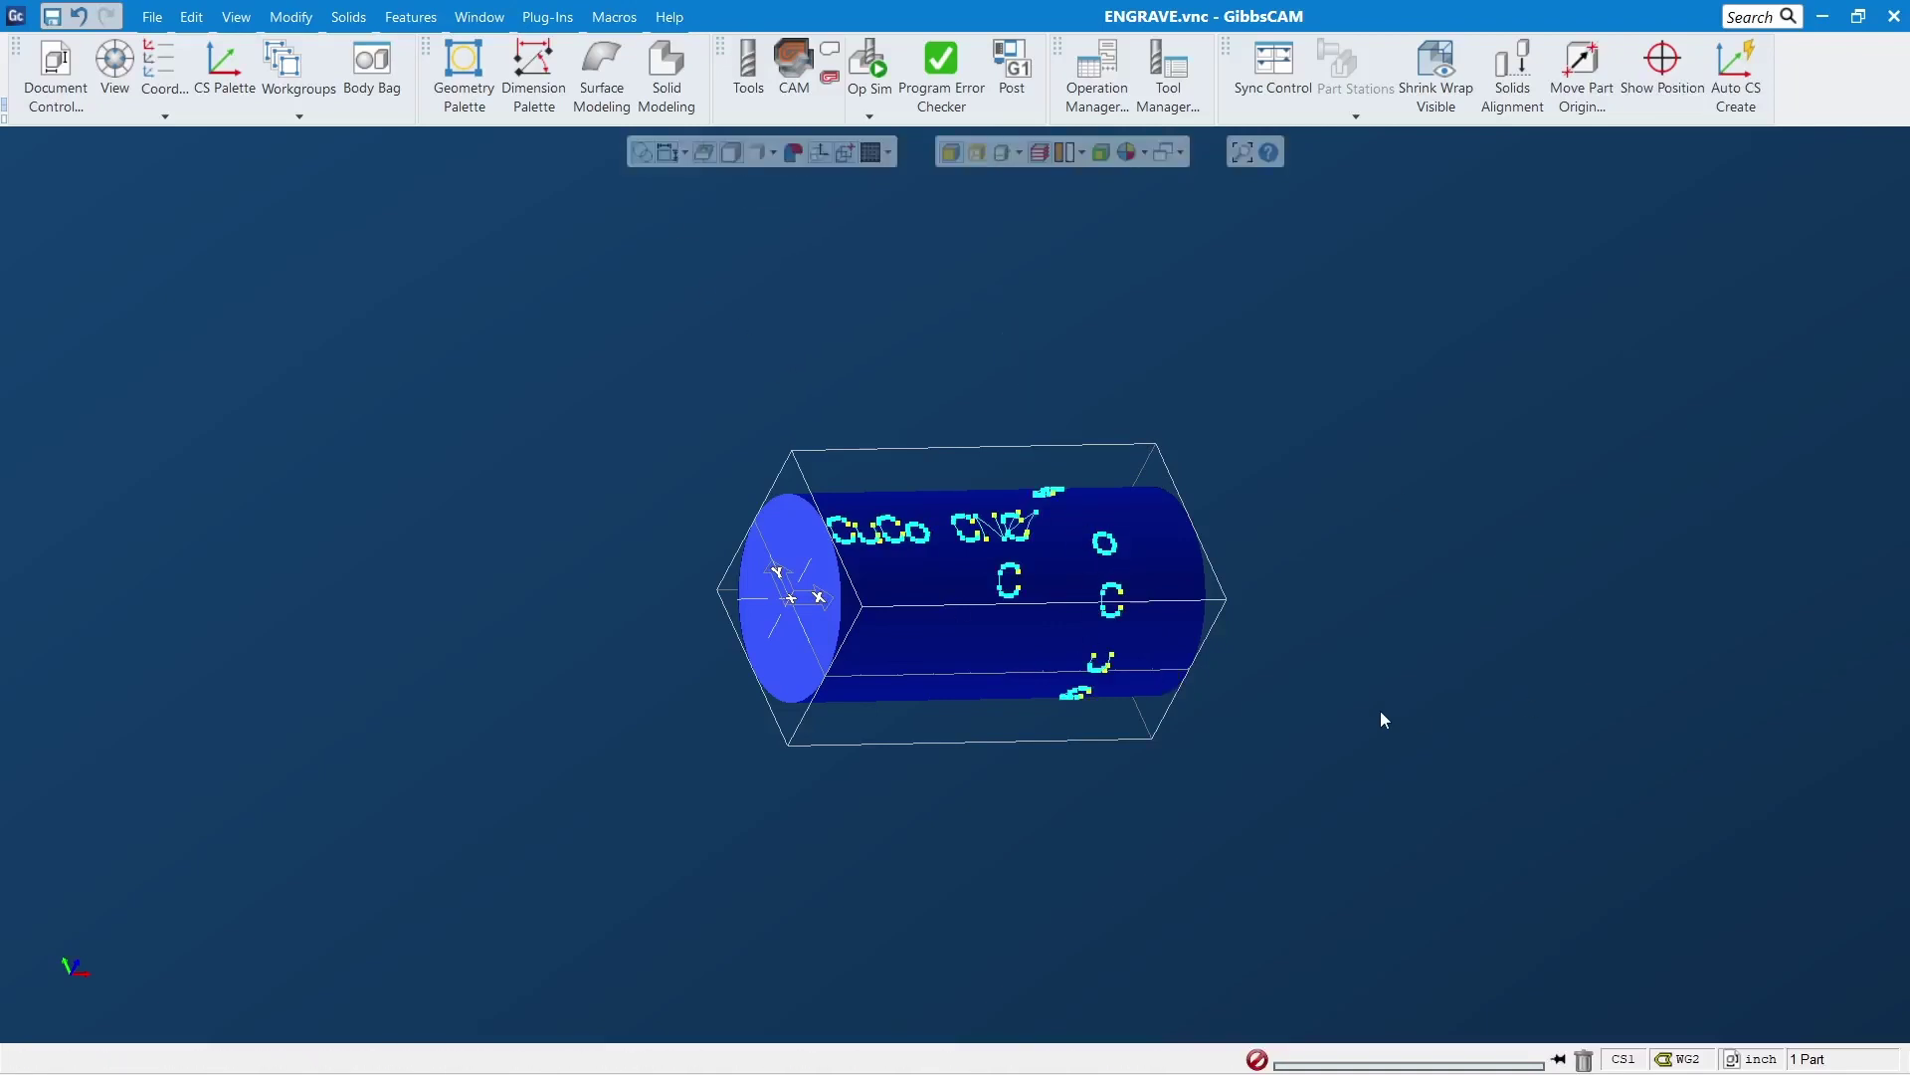
Check the Part Geometry and Wrapped settings of workgroup 2, and view the wrapped text on the cylinder
{"action": "left_click", "coordinate": [285, 68]}
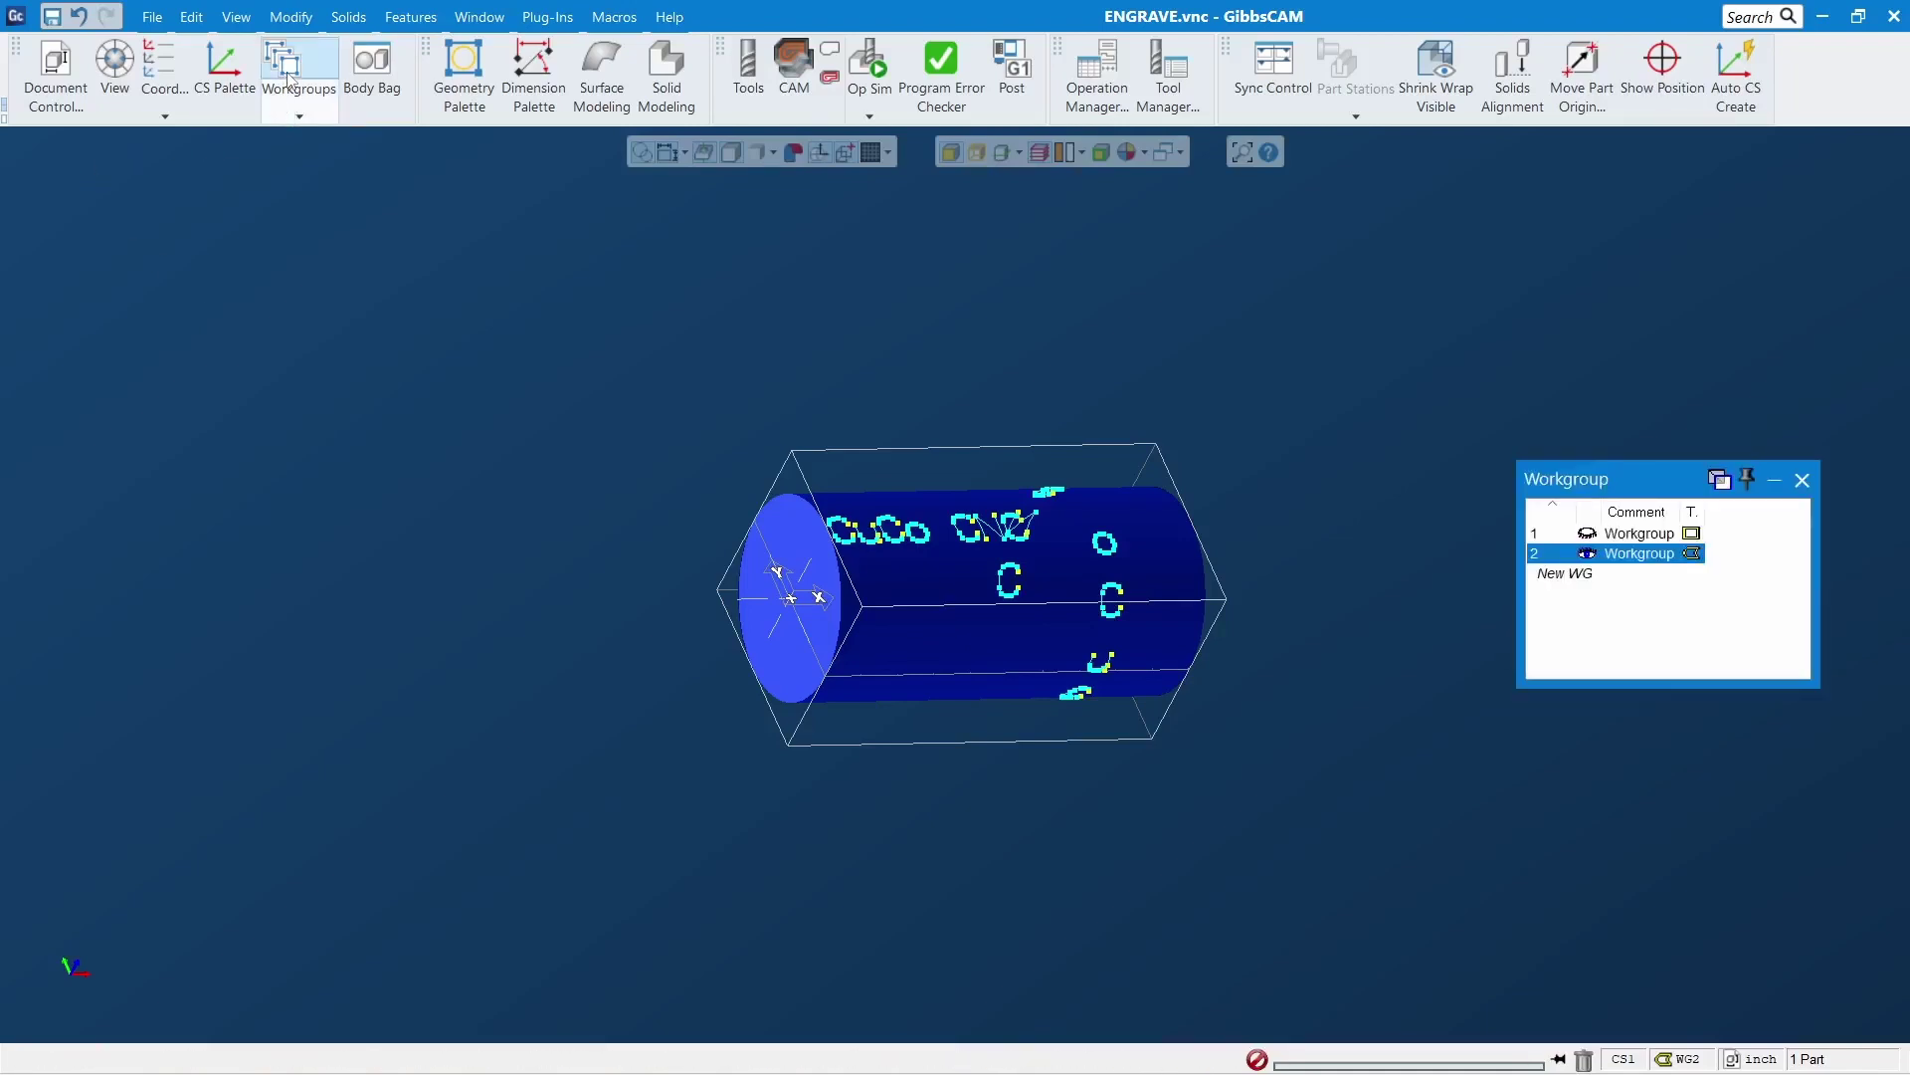
{"action": "right_click", "coordinate": [1648, 563]}
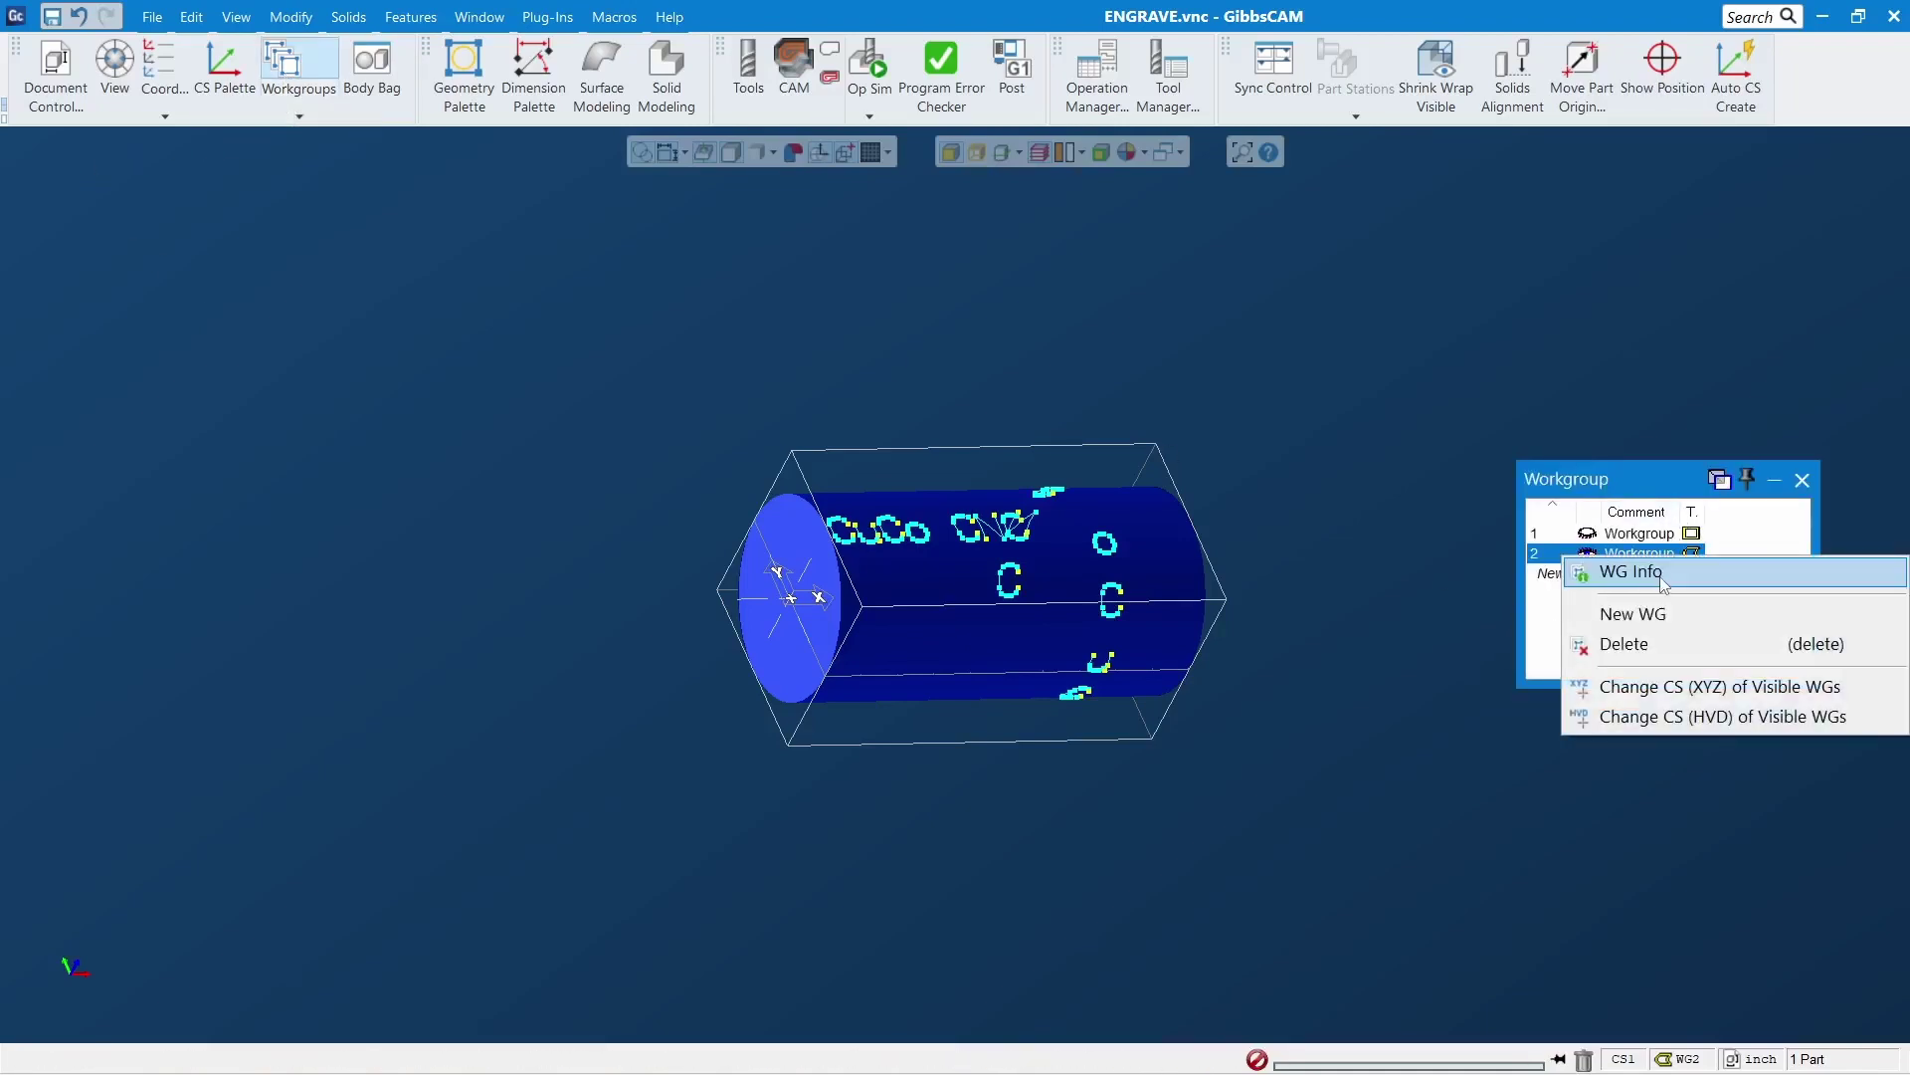
{"action": "left_click", "coordinate": [1648, 565]}
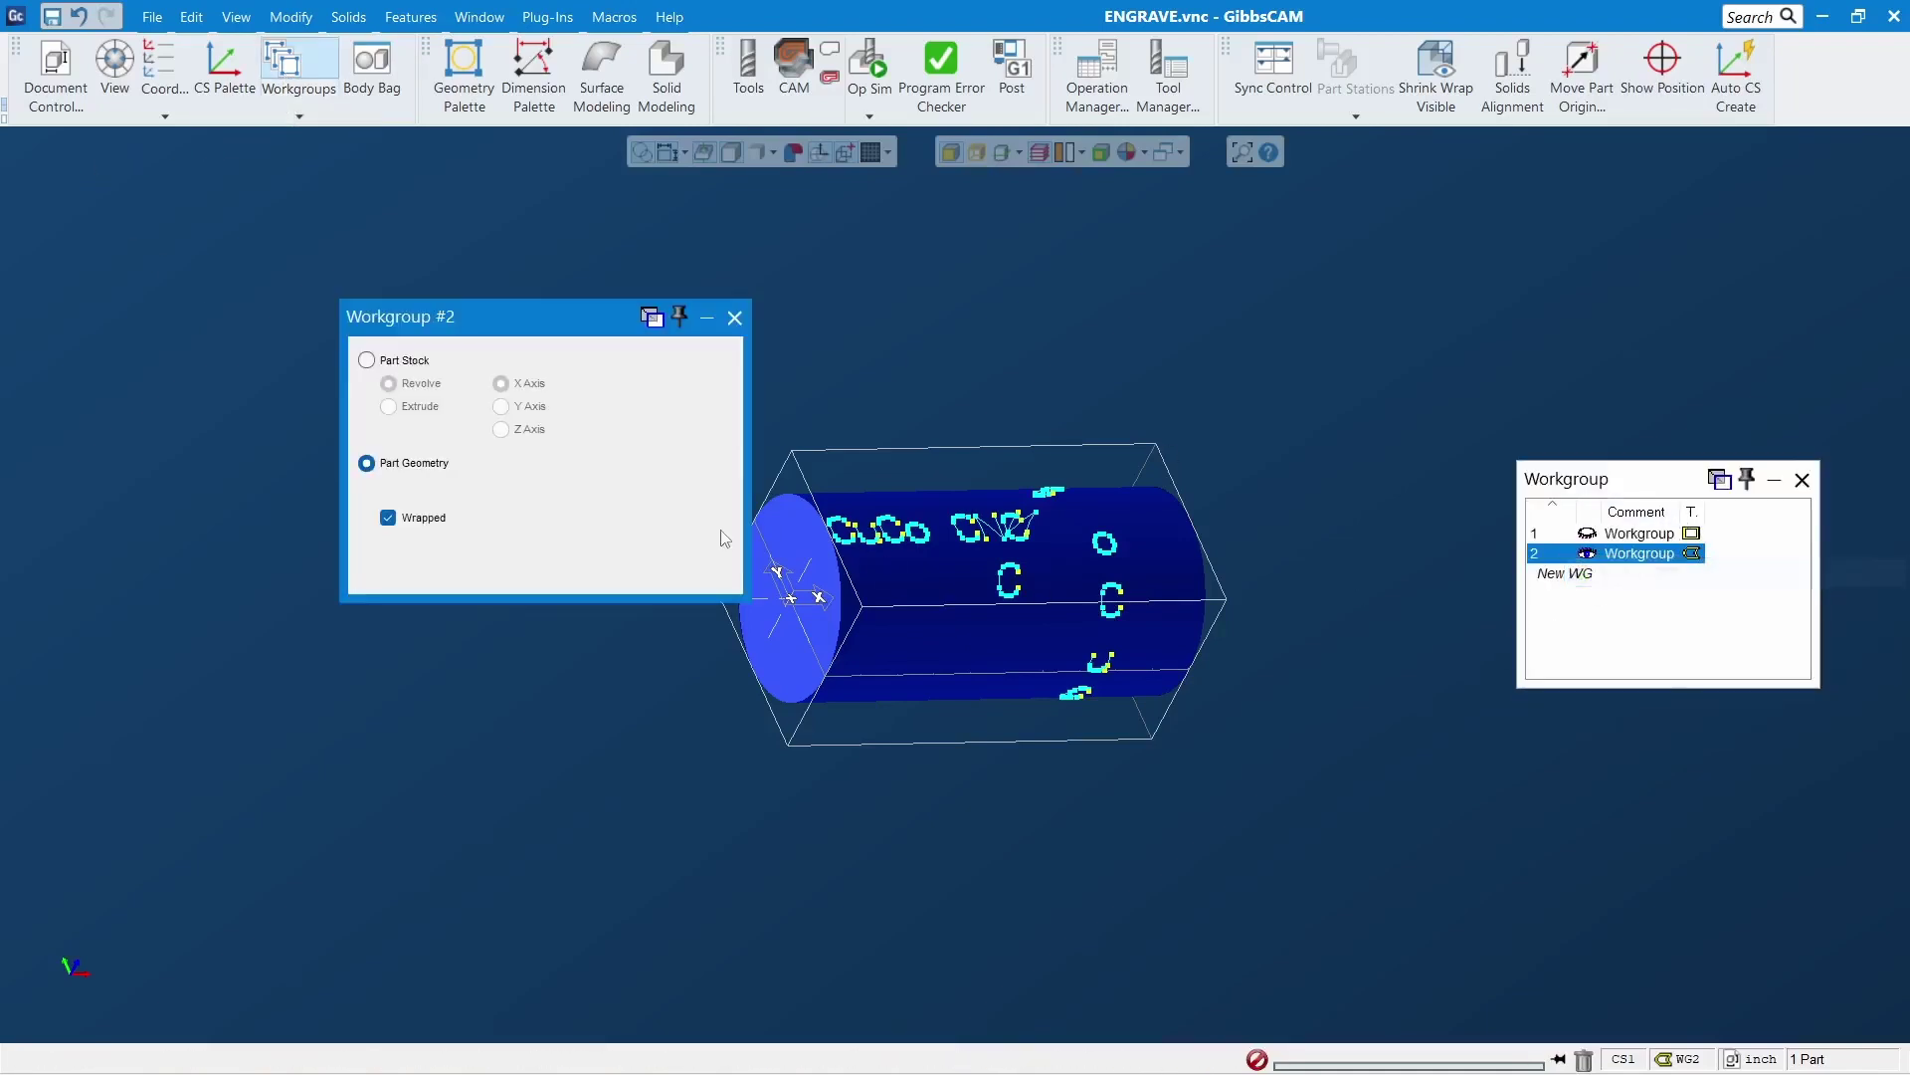
{"action": "left_click", "coordinate": [735, 316]}
{"action": "left_click", "coordinate": [1806, 481]}
{"action": "scroll", "coordinate": [1035, 597], "scroll_direction": "up", "scroll_amount": 4}
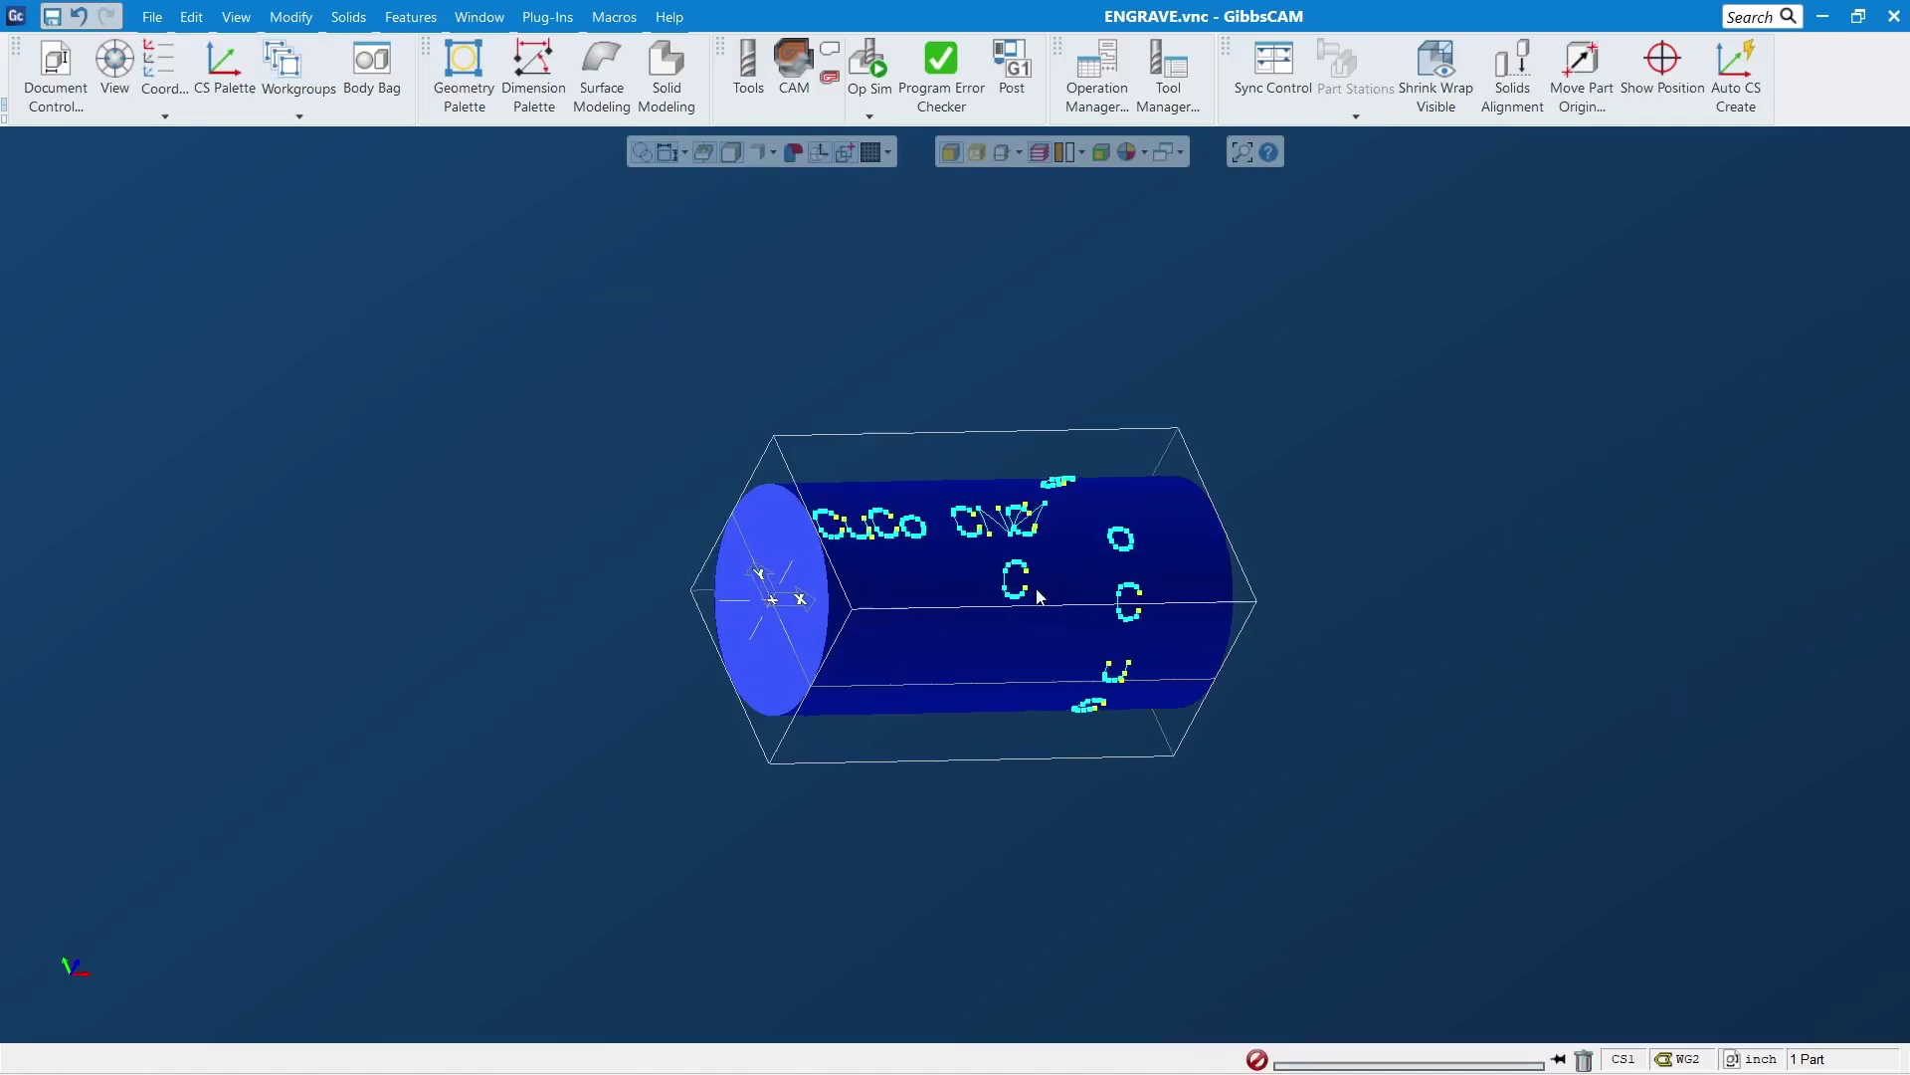
Load the existing contour operation's process for editing and hide the solid cylinder
{"action": "middle_click_drag", "start_coordinate": [1013, 530], "coordinate": [625, 930]}
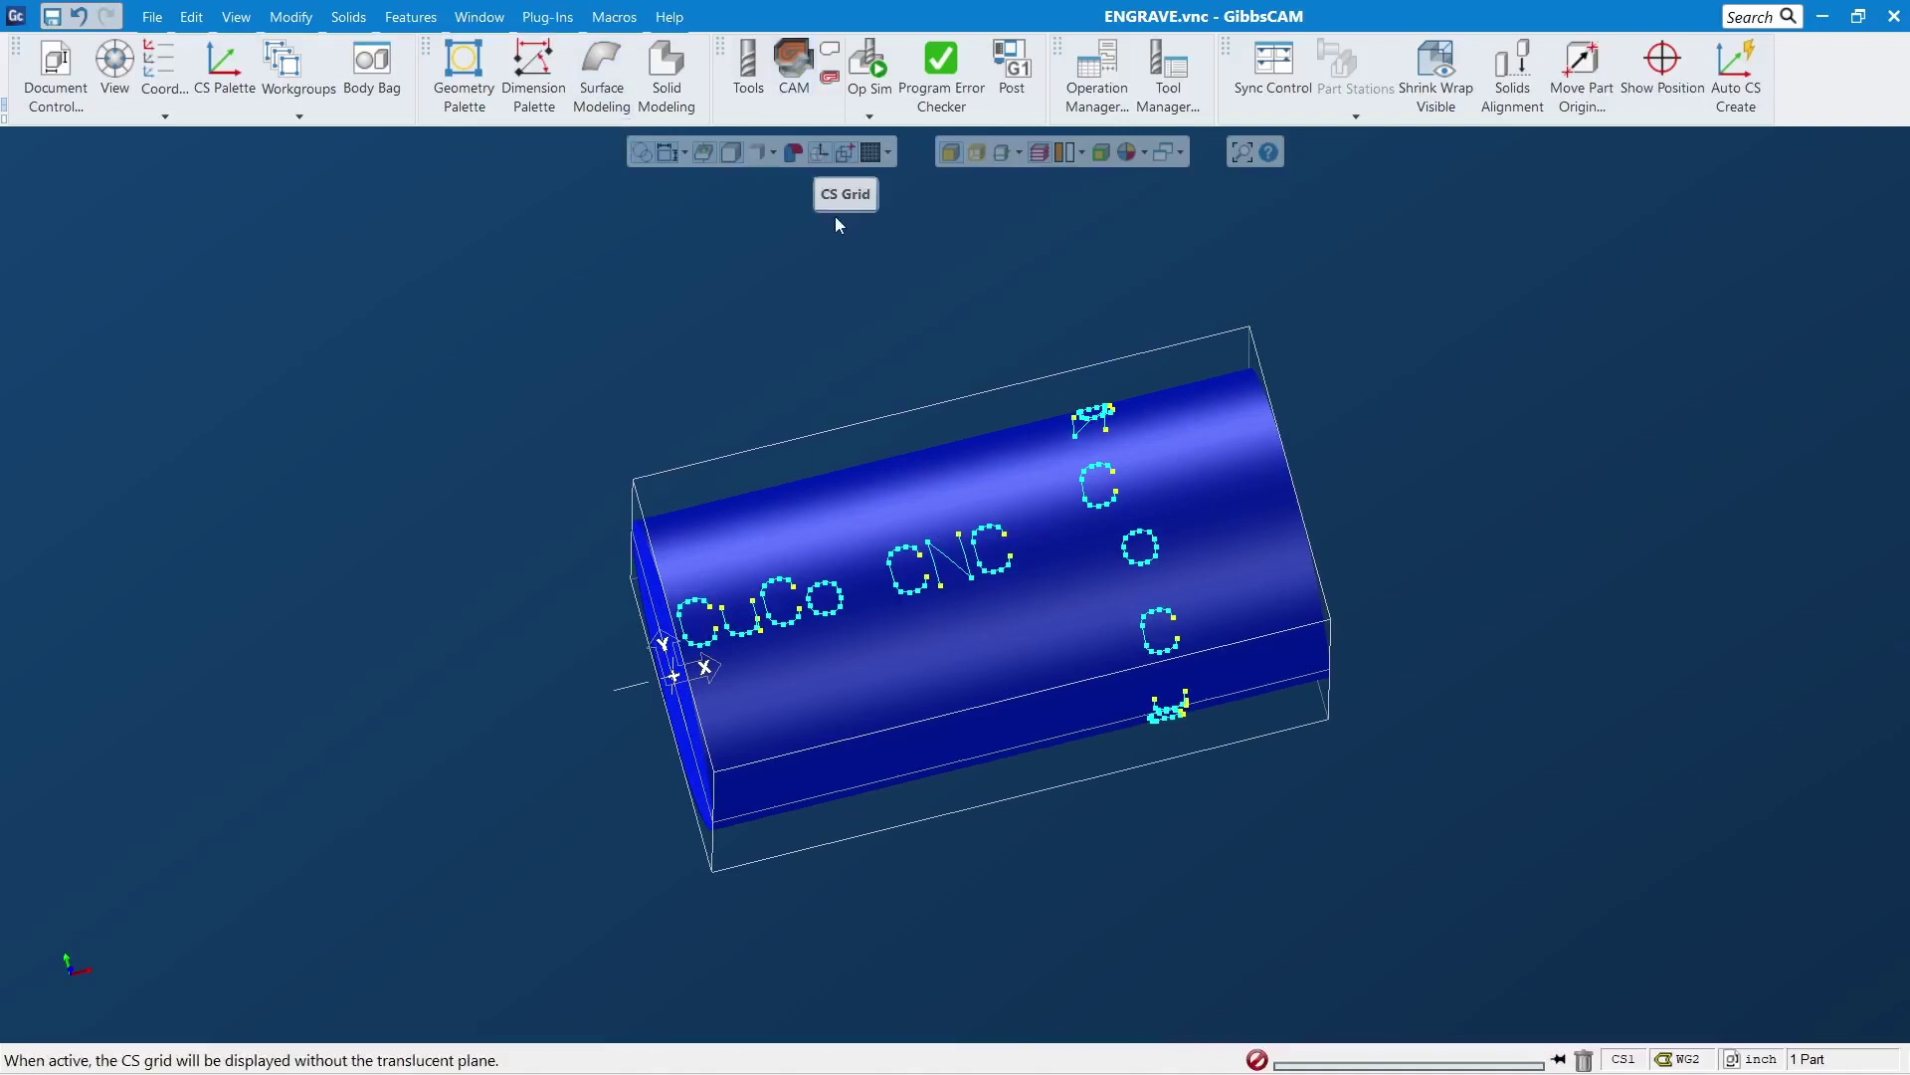
{"action": "left_click", "coordinate": [780, 96]}
{"action": "left_click", "coordinate": [752, 81]}
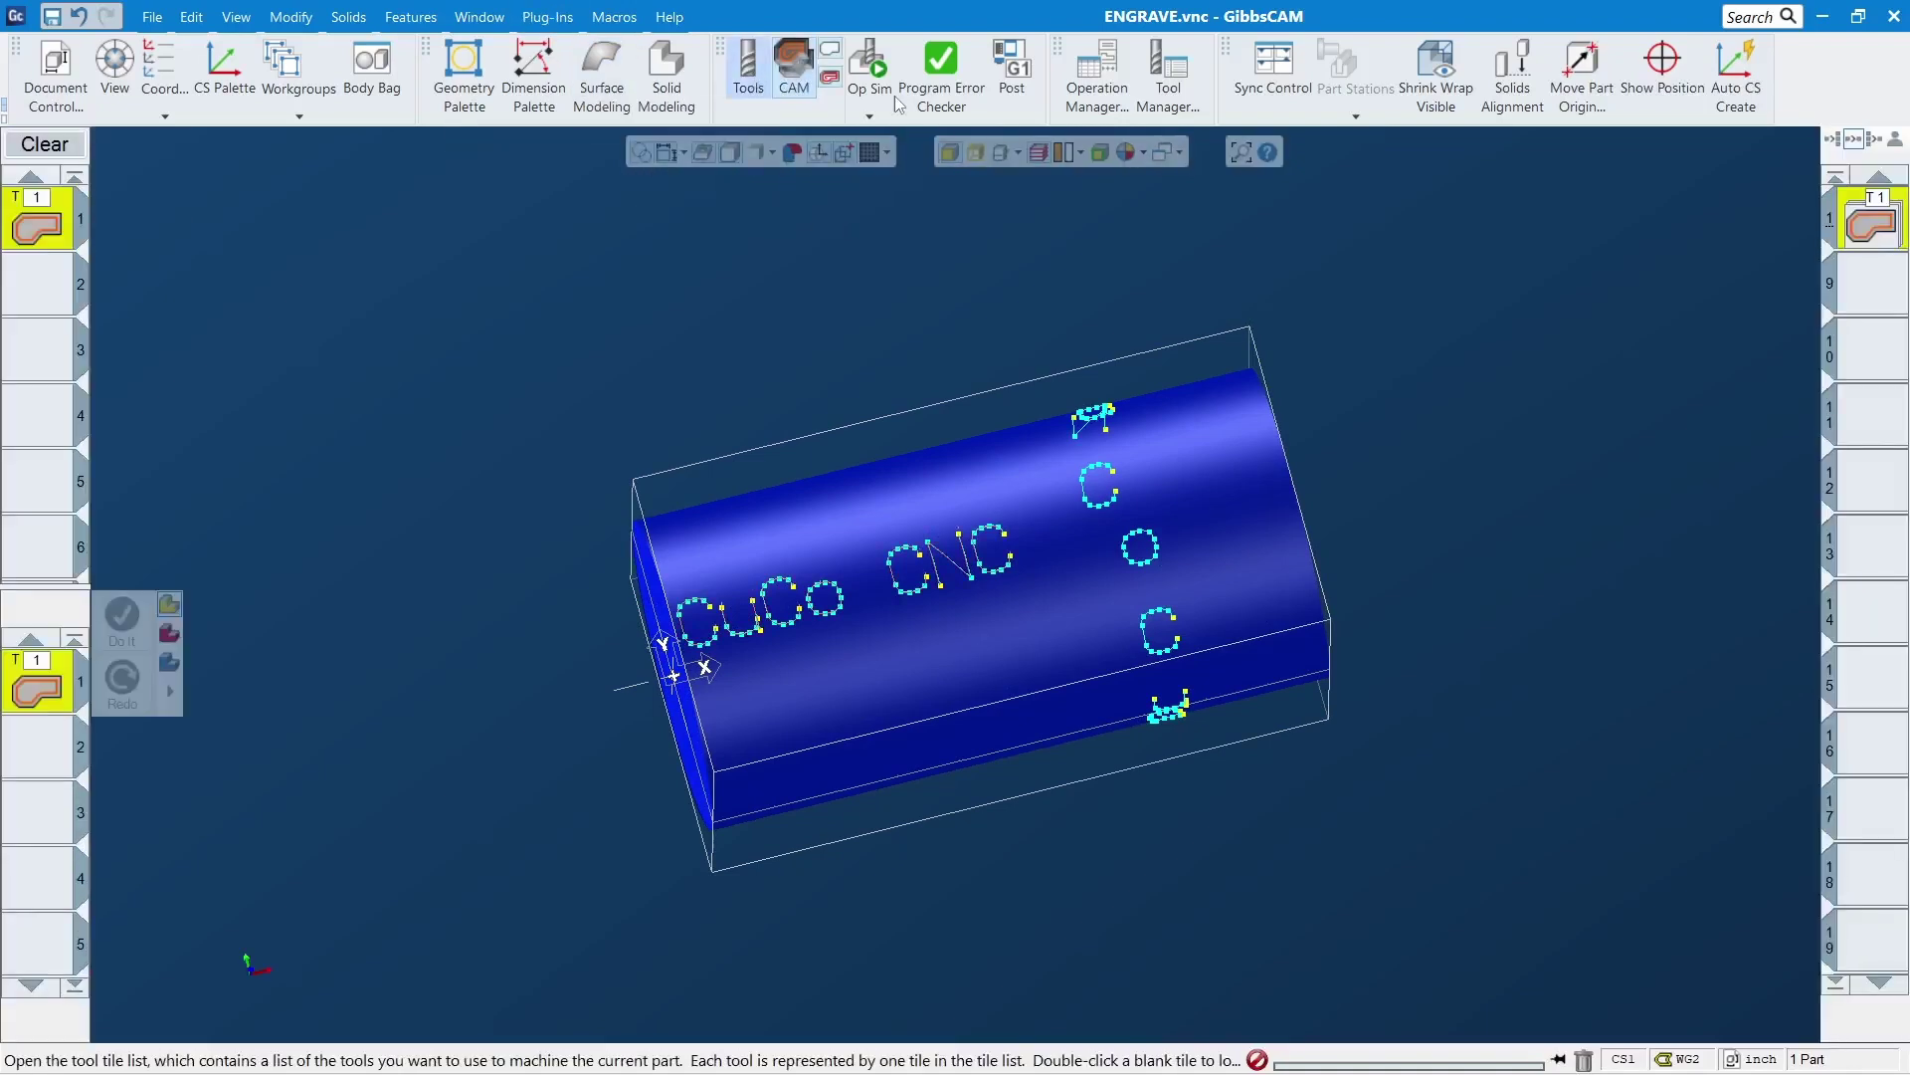
{"action": "double_click", "coordinate": [1858, 228]}
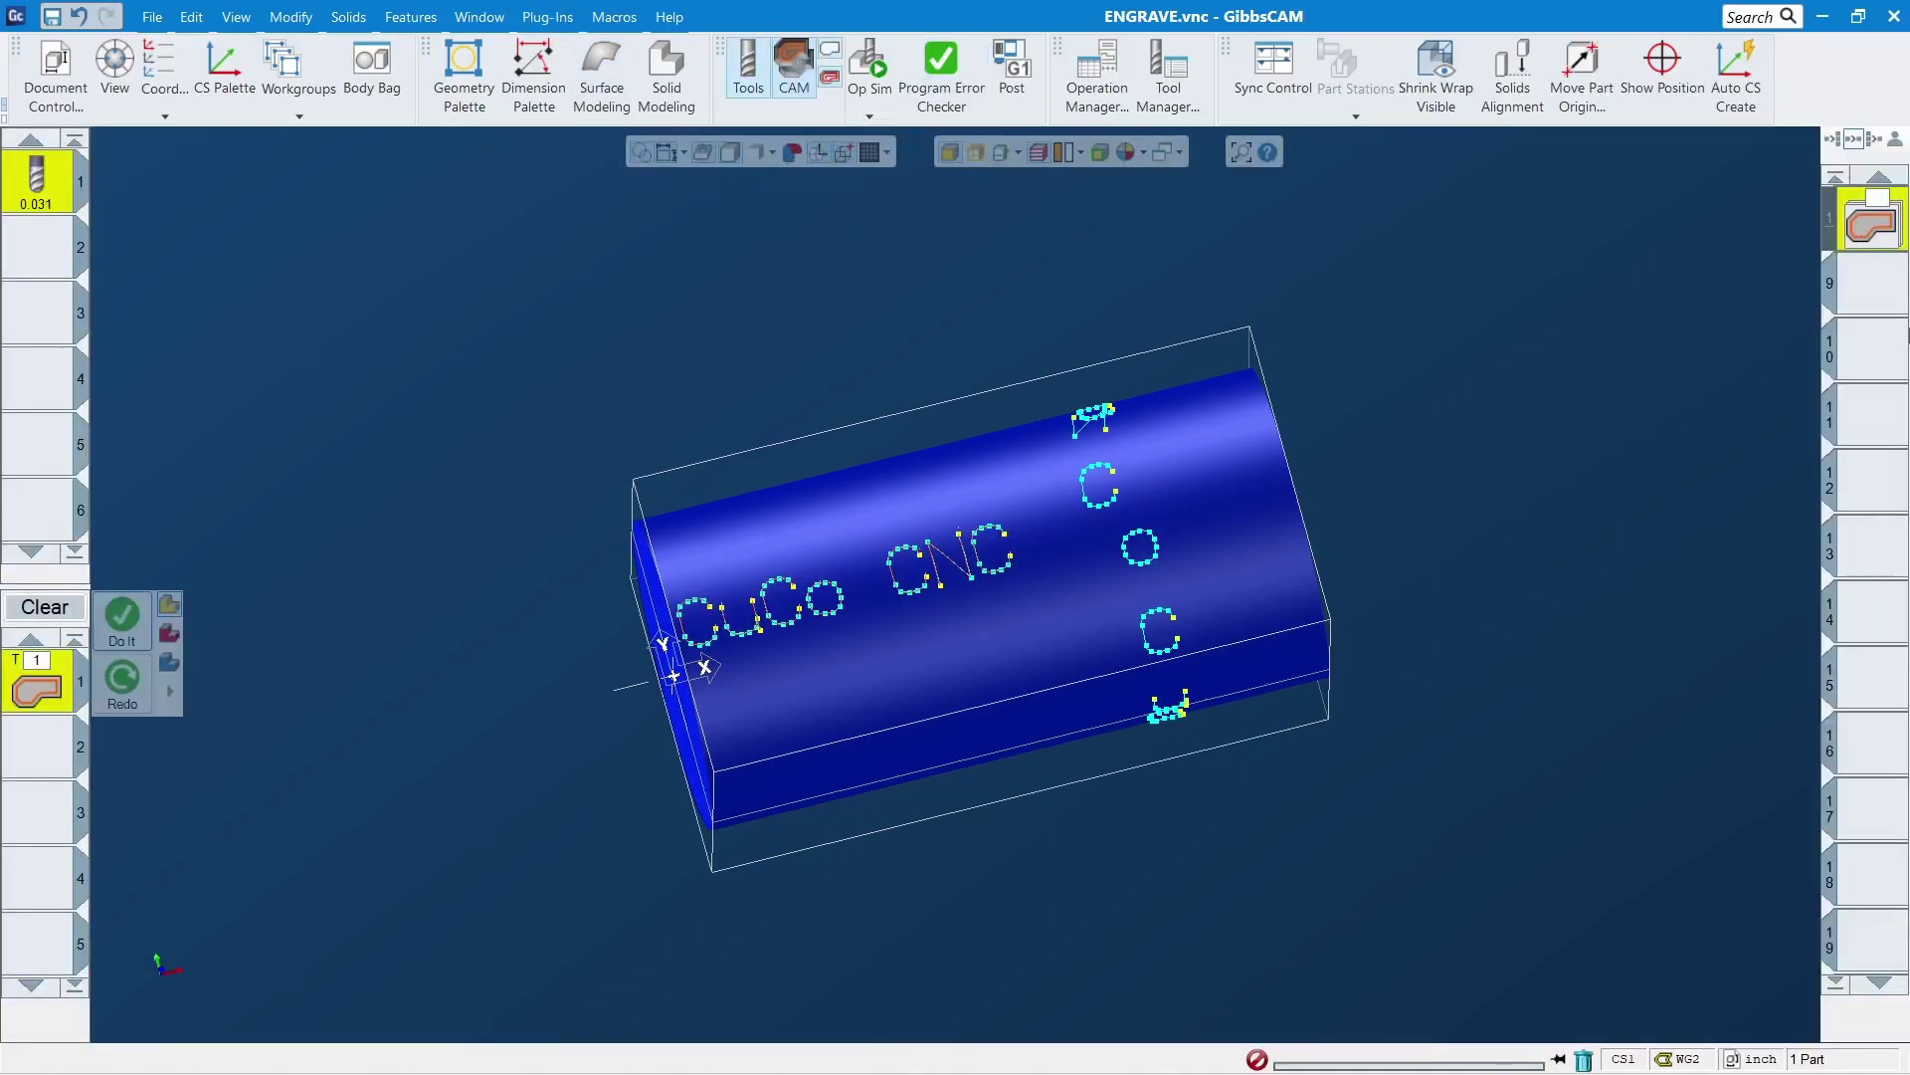
{"action": "left_click", "coordinate": [732, 156]}
{"action": "left_click", "coordinate": [719, 414]}
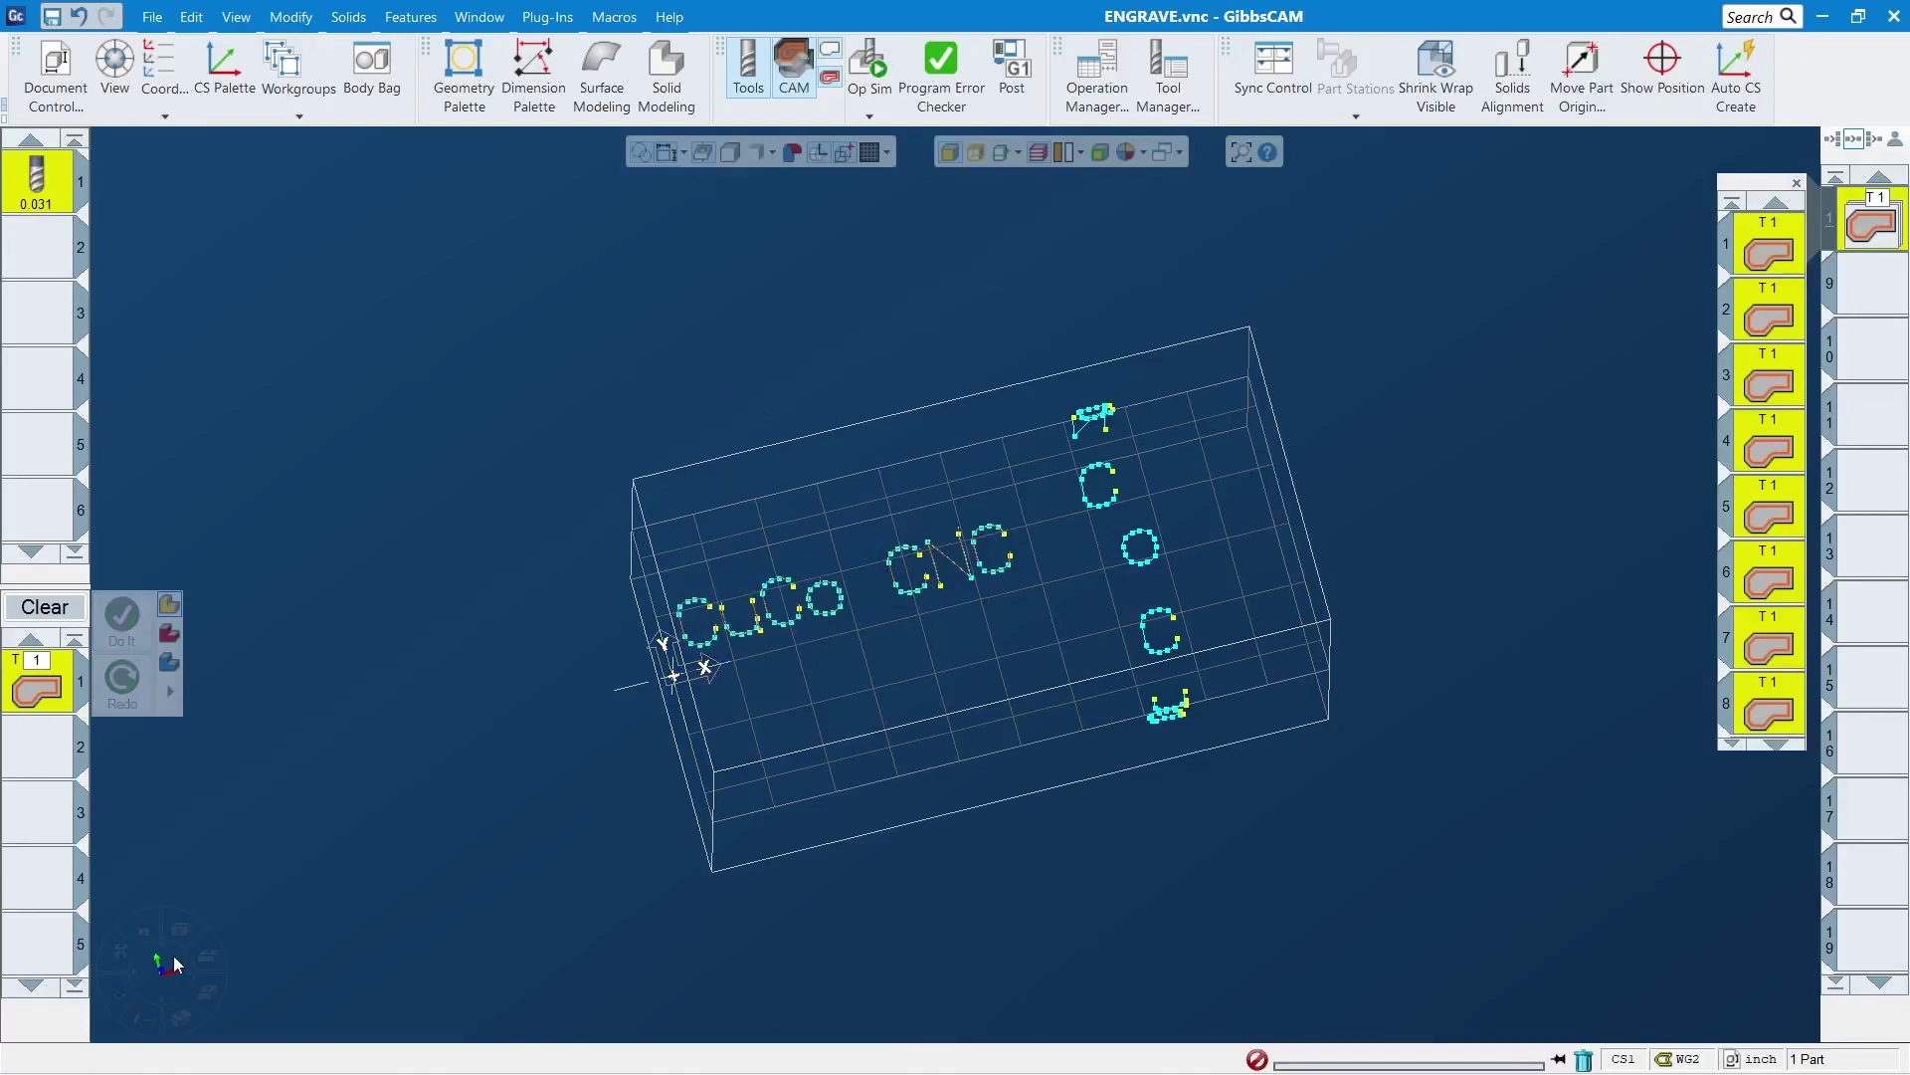
Select all the vertical CuCo CNC text geometry in the top view and redo the contour operation on it
{"action": "mouse_move", "coordinate": [174, 963]}
{"action": "left_click", "coordinate": [180, 928]}
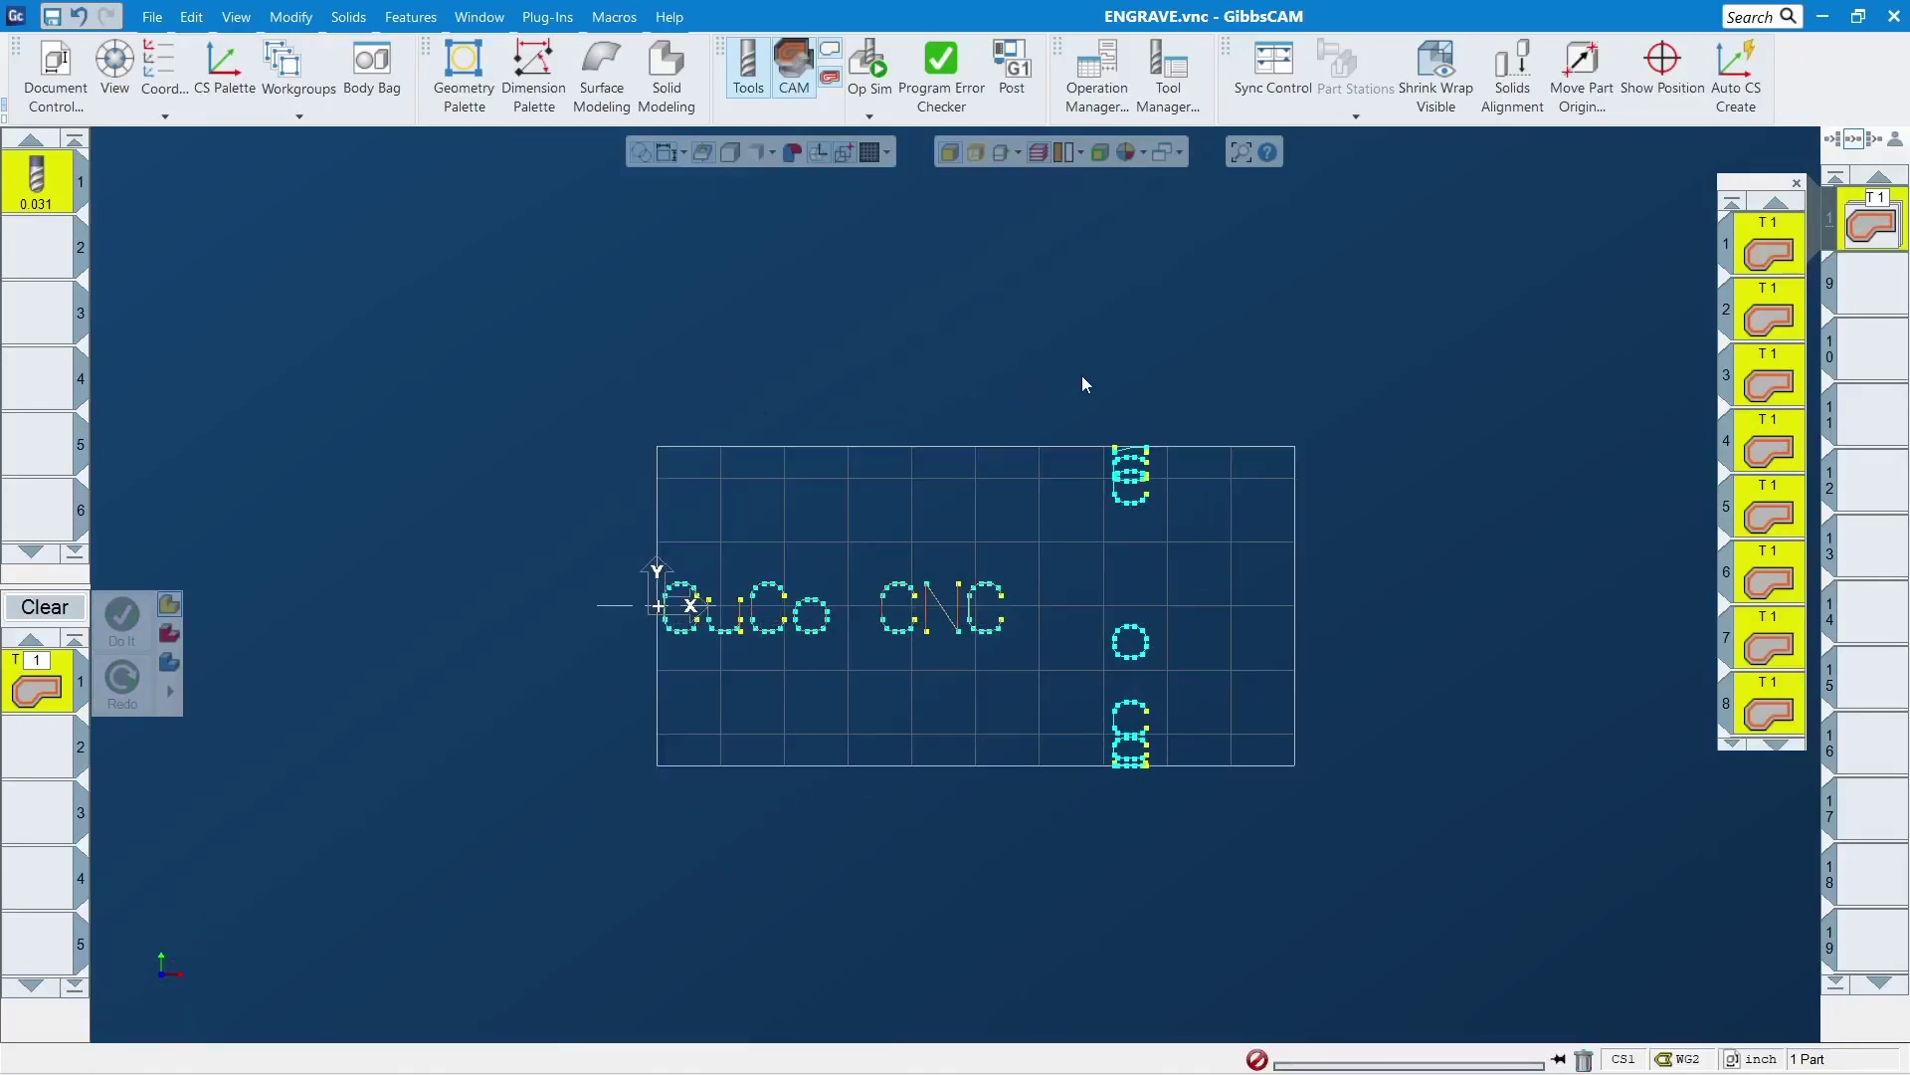
{"action": "left_click_drag", "start_coordinate": [1059, 365], "coordinate": [1256, 917]}
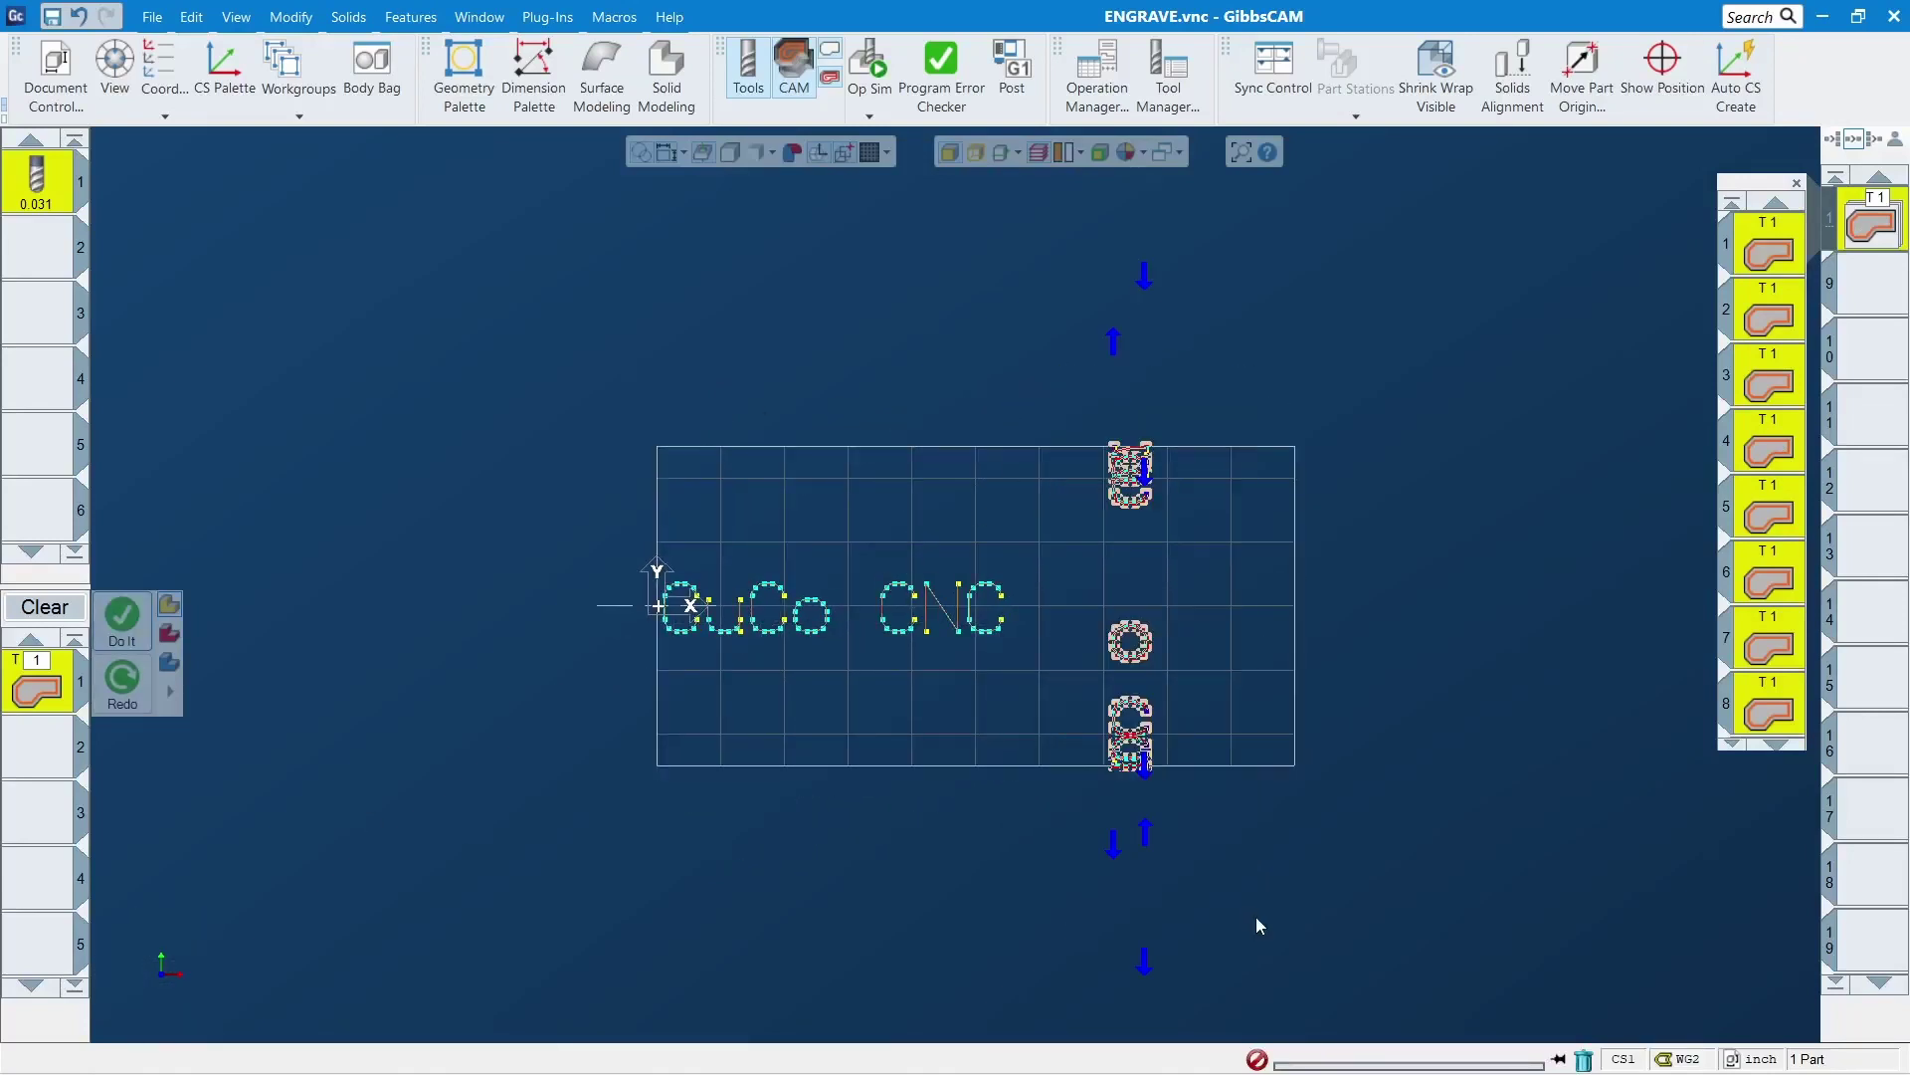
{"action": "left_click", "coordinate": [131, 686]}
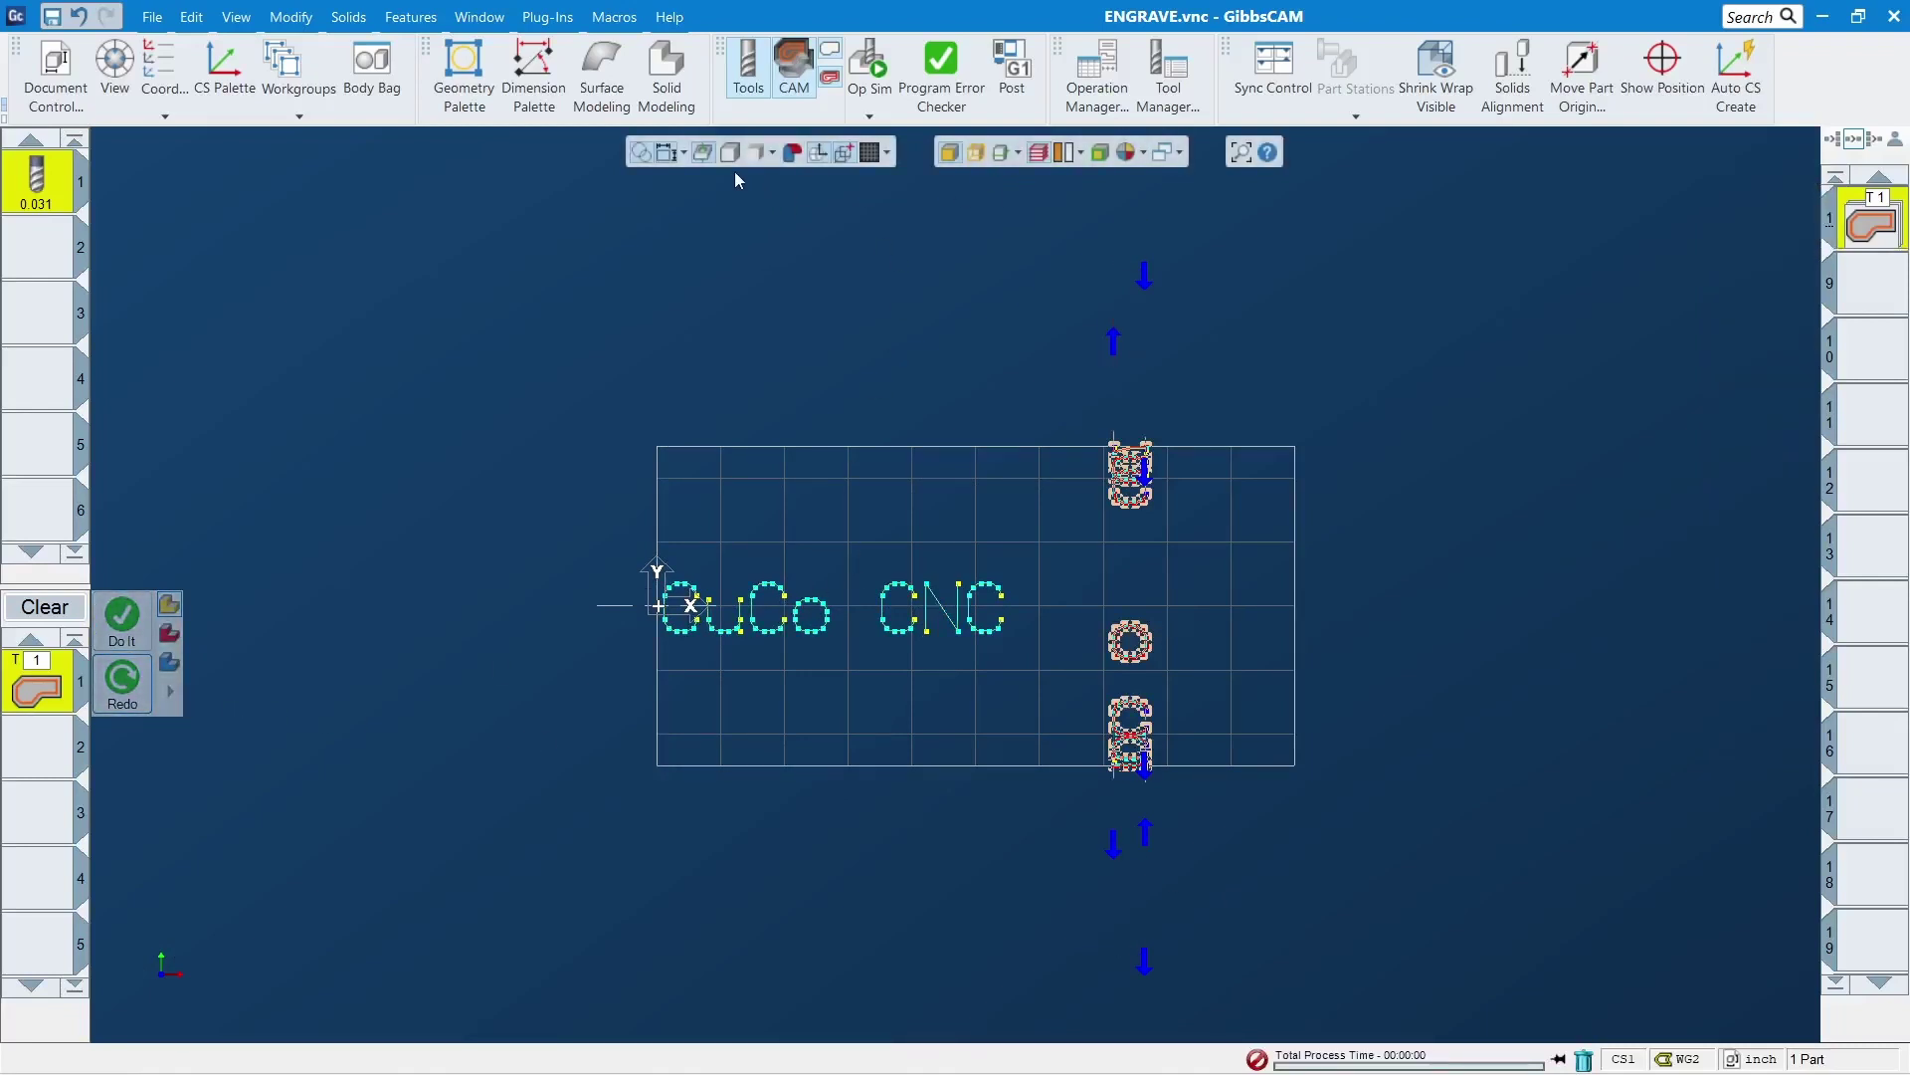
Simulate the engraving of the circumferential text, inspect the cut letters around the cylinder, and close the simulation
{"action": "left_click", "coordinate": [858, 66]}
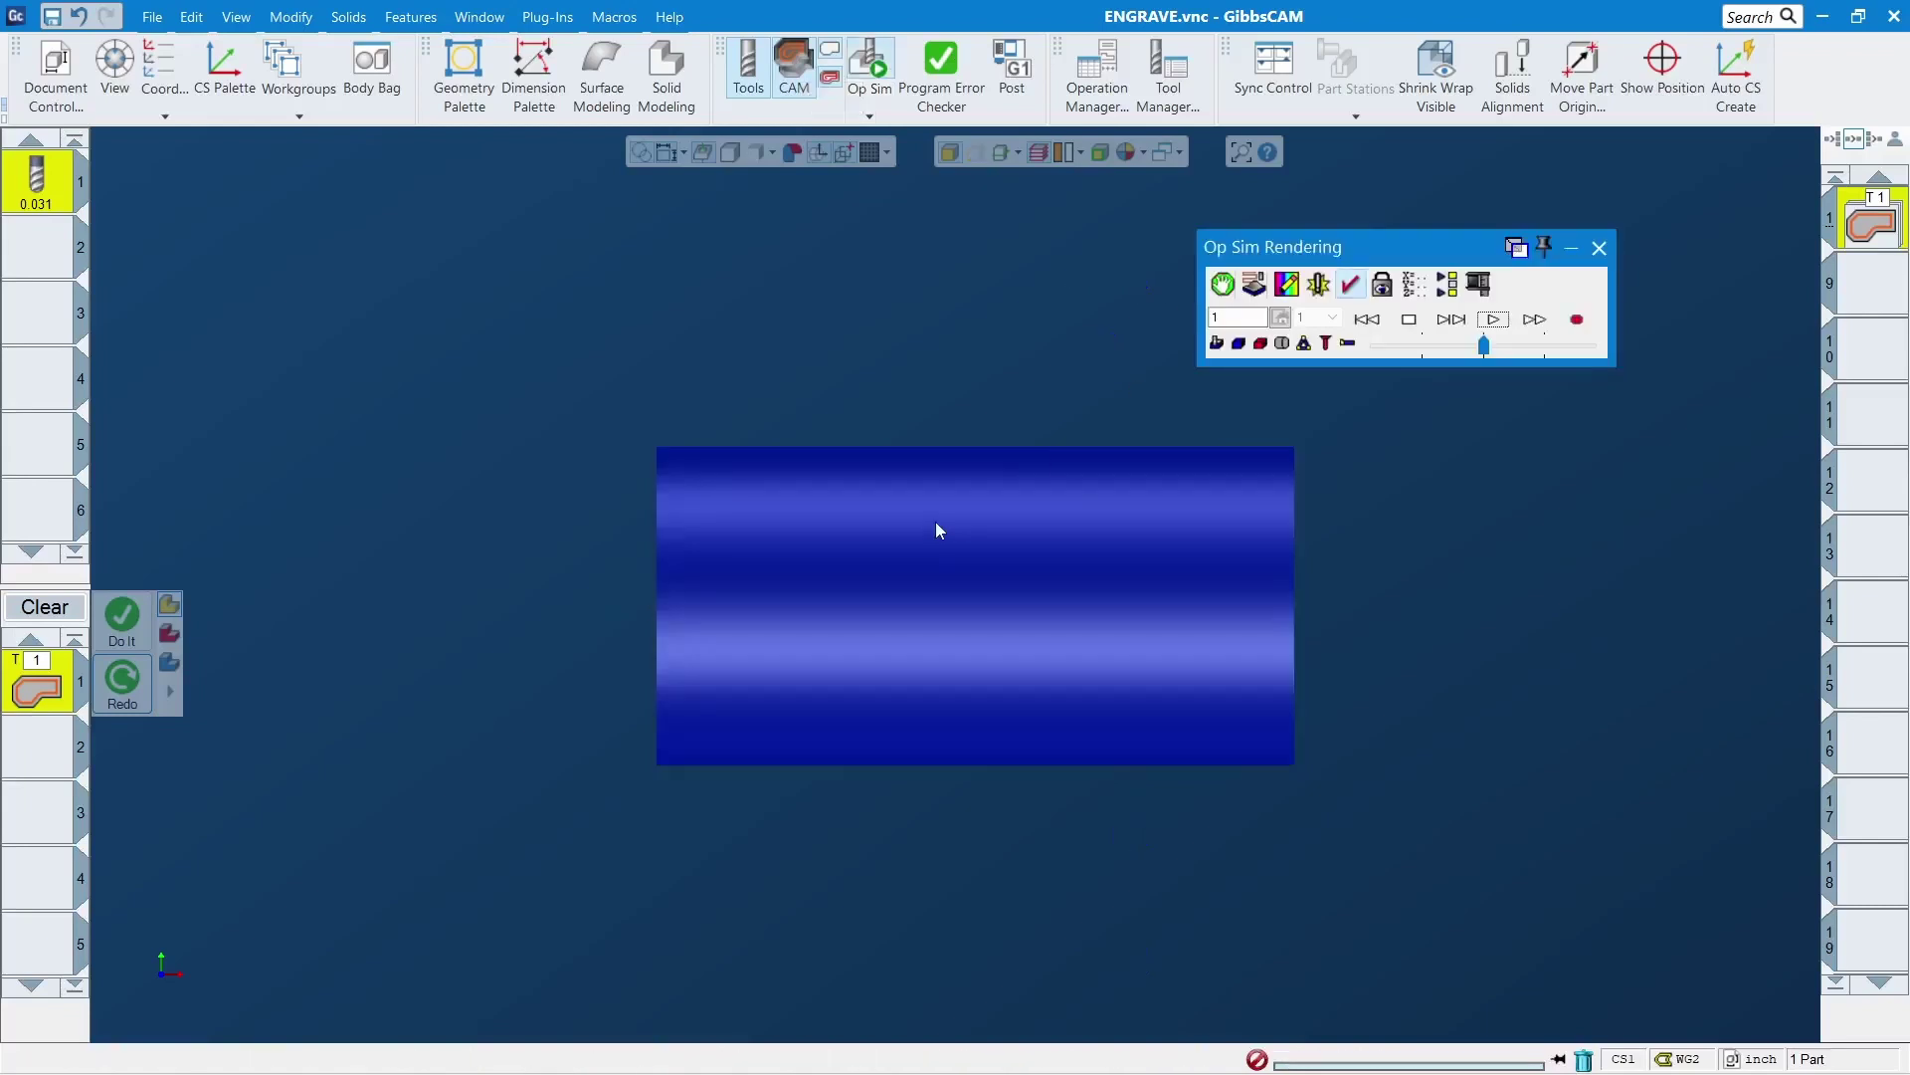
{"action": "scroll", "coordinate": [1045, 738], "scroll_direction": "down", "scroll_amount": 4}
{"action": "middle_click_drag", "start_coordinate": [1130, 725], "coordinate": [1263, 477]}
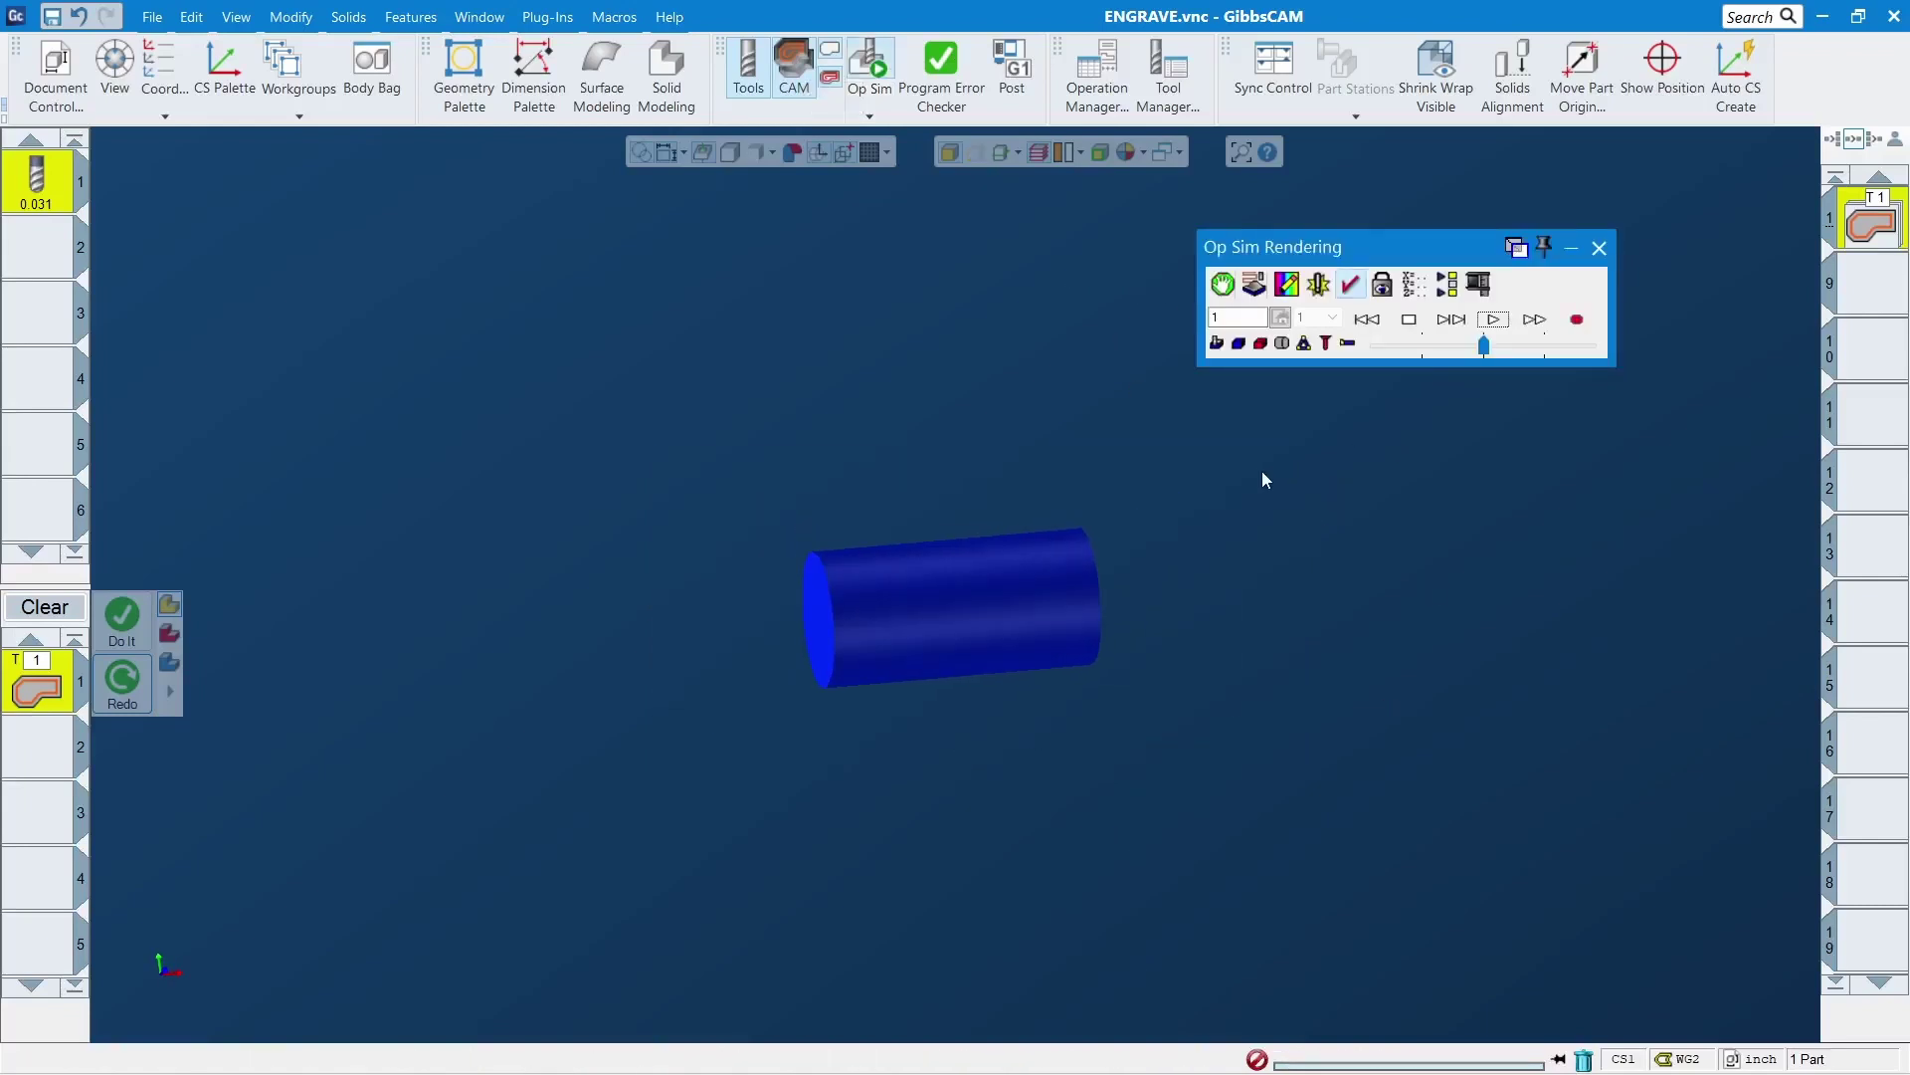
{"action": "left_click_drag", "start_coordinate": [605, 428], "coordinate": [1372, 711]}
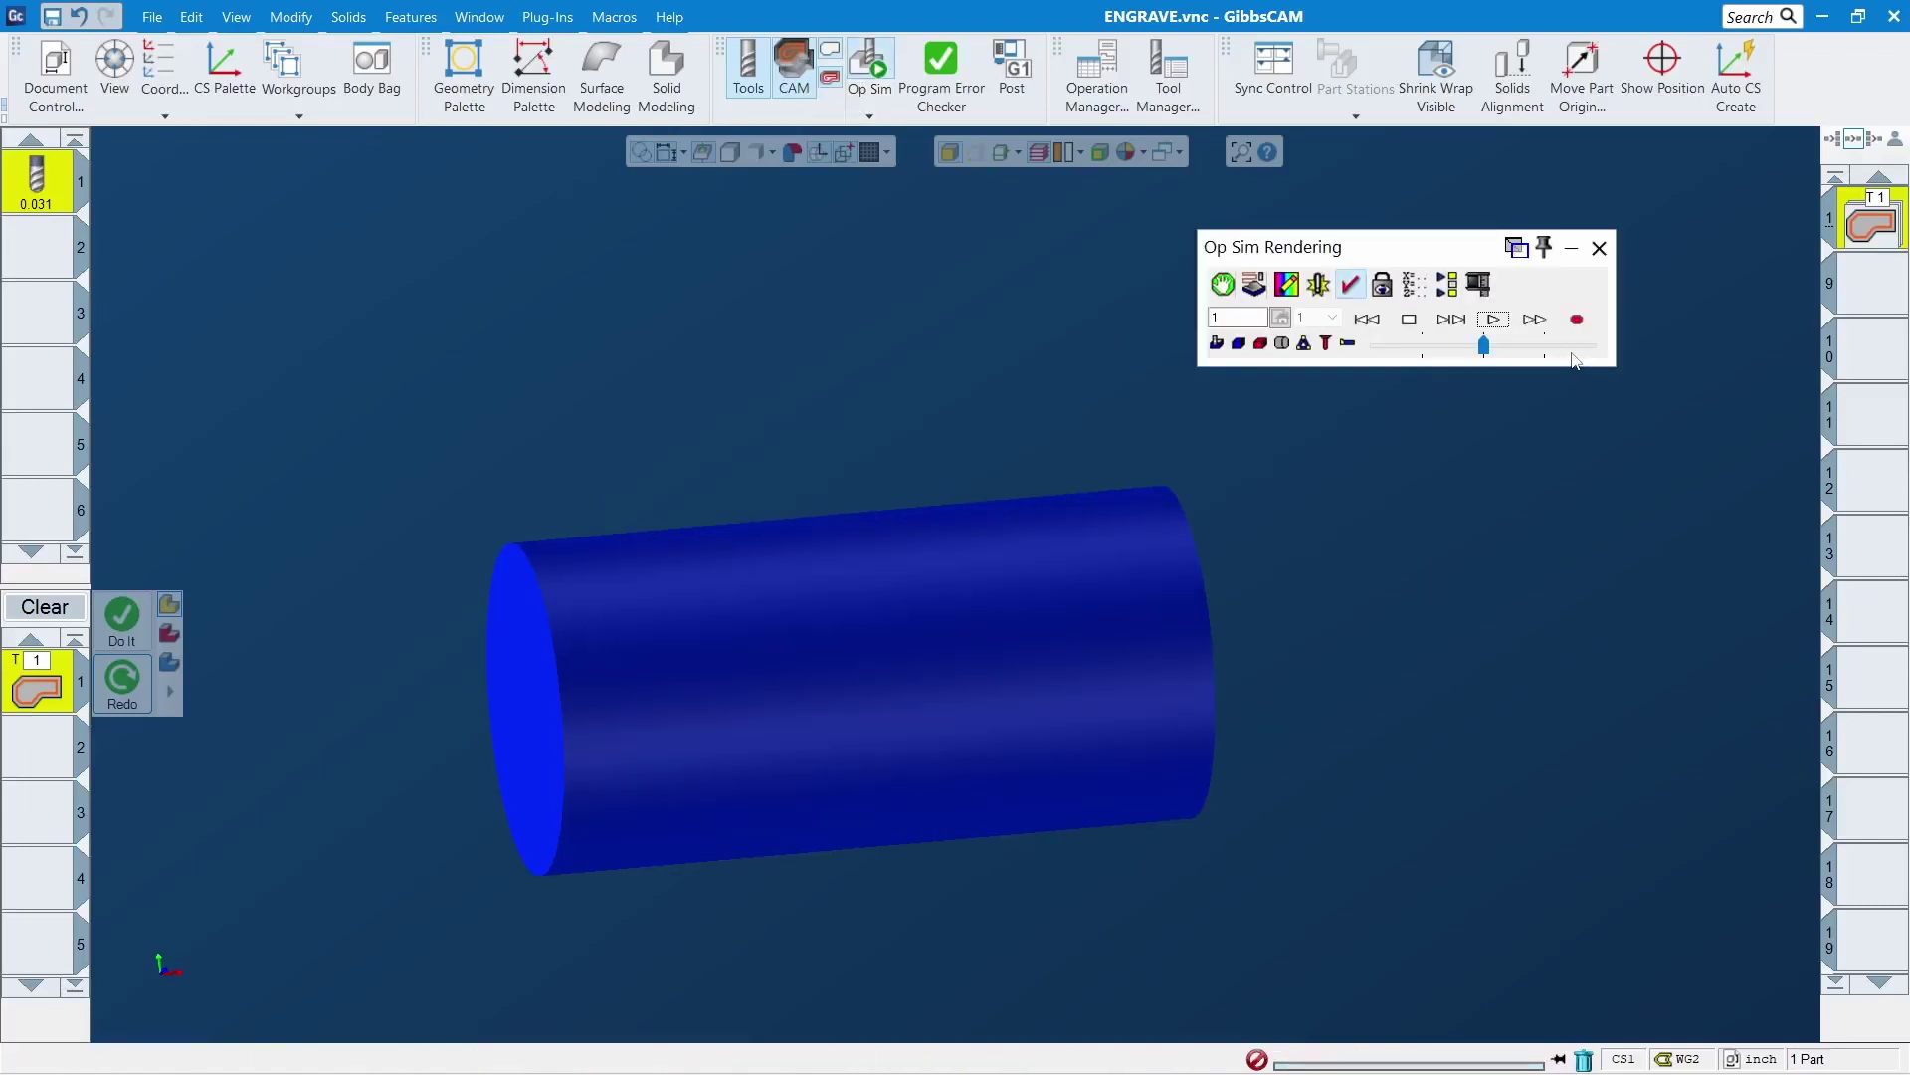
{"action": "left_click", "coordinate": [1493, 320]}
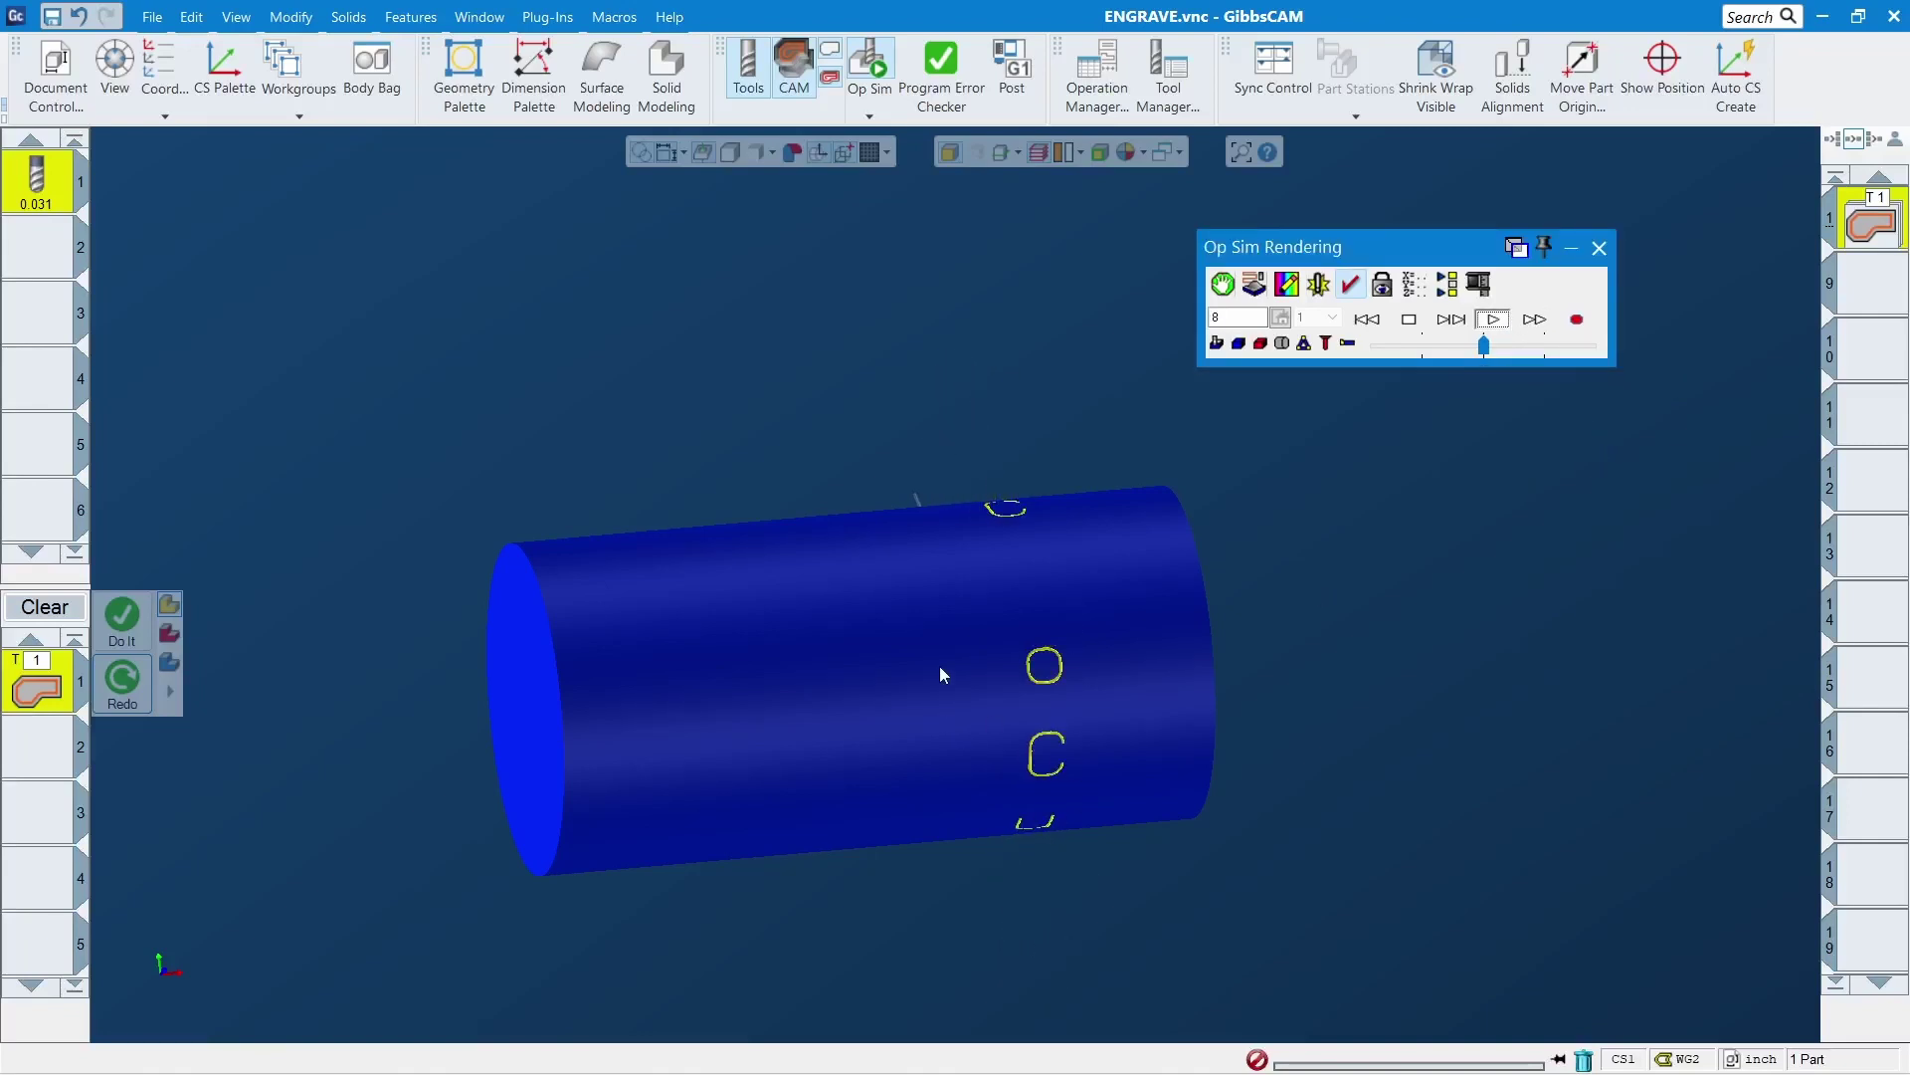
{"action": "scroll", "coordinate": [987, 641], "scroll_direction": "up", "scroll_amount": 2}
{"action": "scroll", "coordinate": [987, 641], "scroll_direction": "down", "scroll_amount": 4}
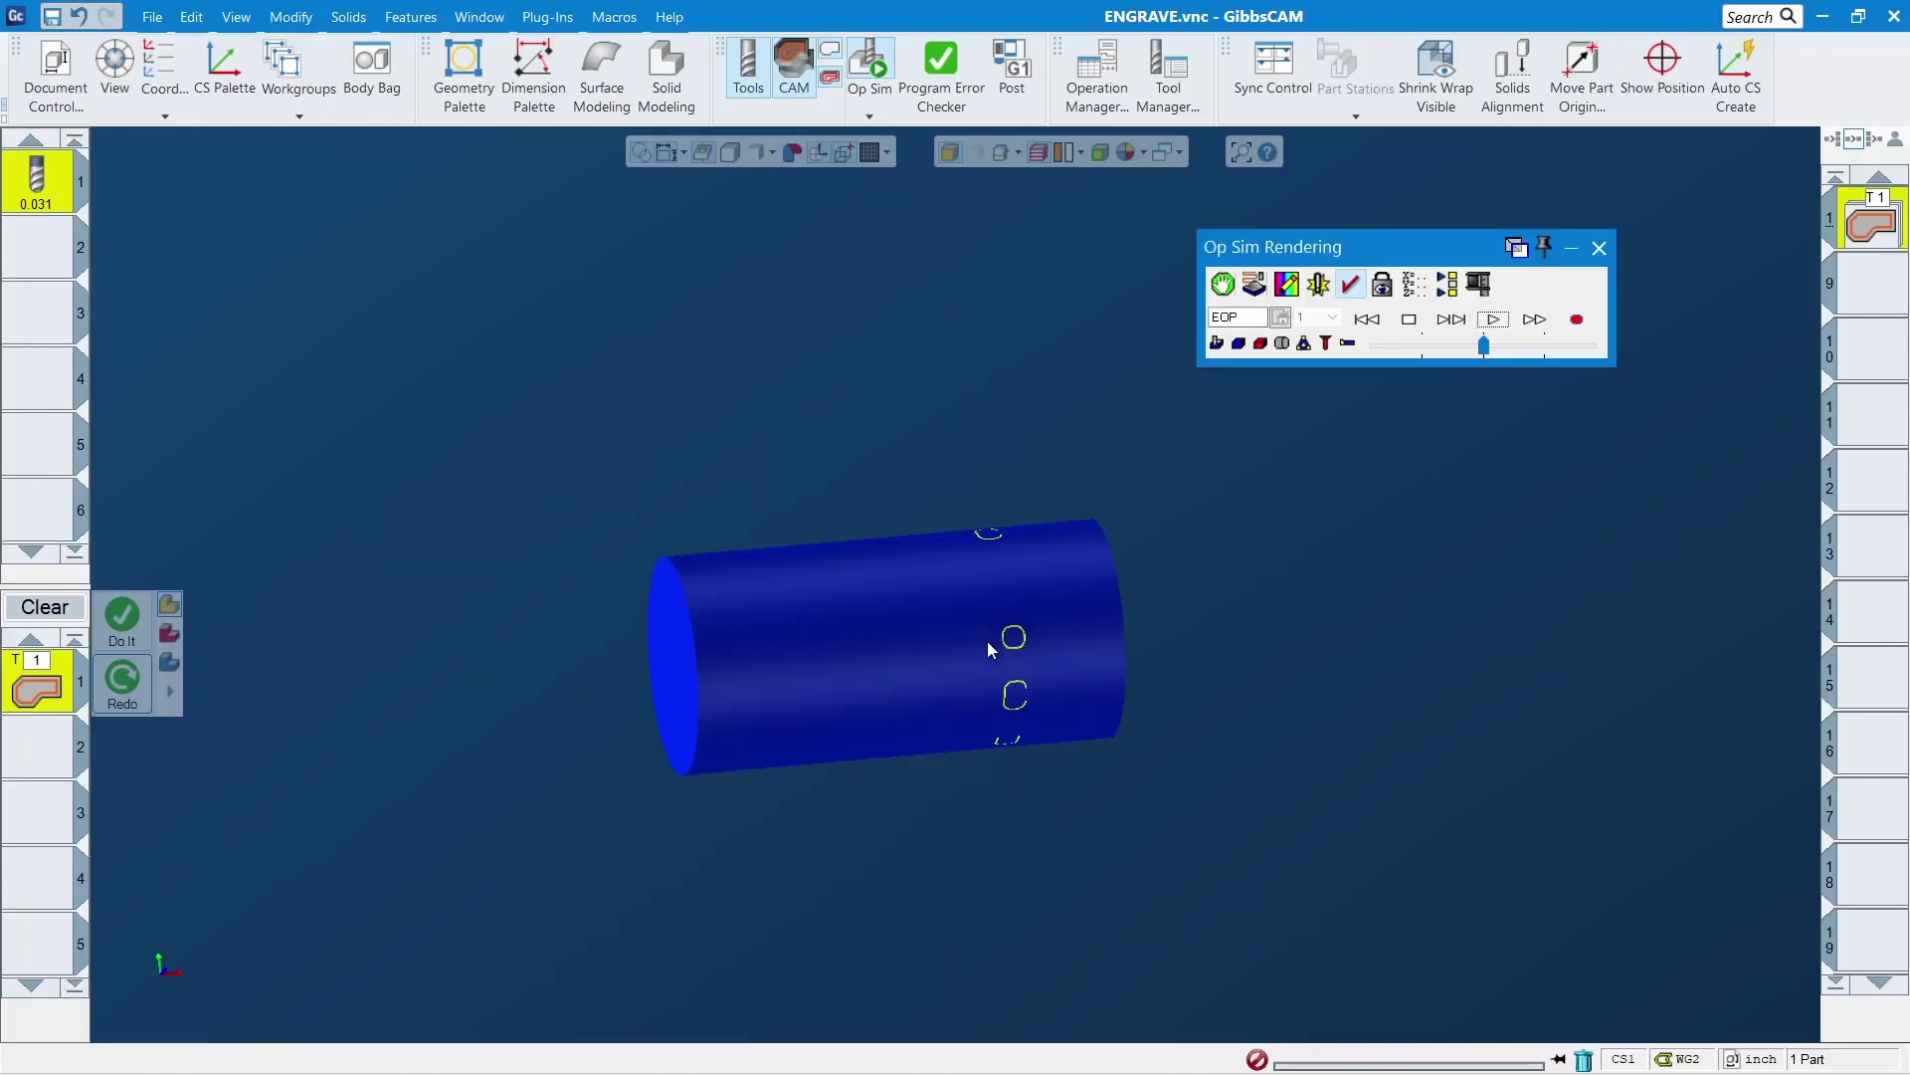
{"action": "middle_click_drag", "start_coordinate": [987, 640], "coordinate": [1210, 993]}
{"action": "middle_click_drag", "start_coordinate": [756, 649], "coordinate": [1572, 677]}
{"action": "left_click", "coordinate": [1599, 247]}
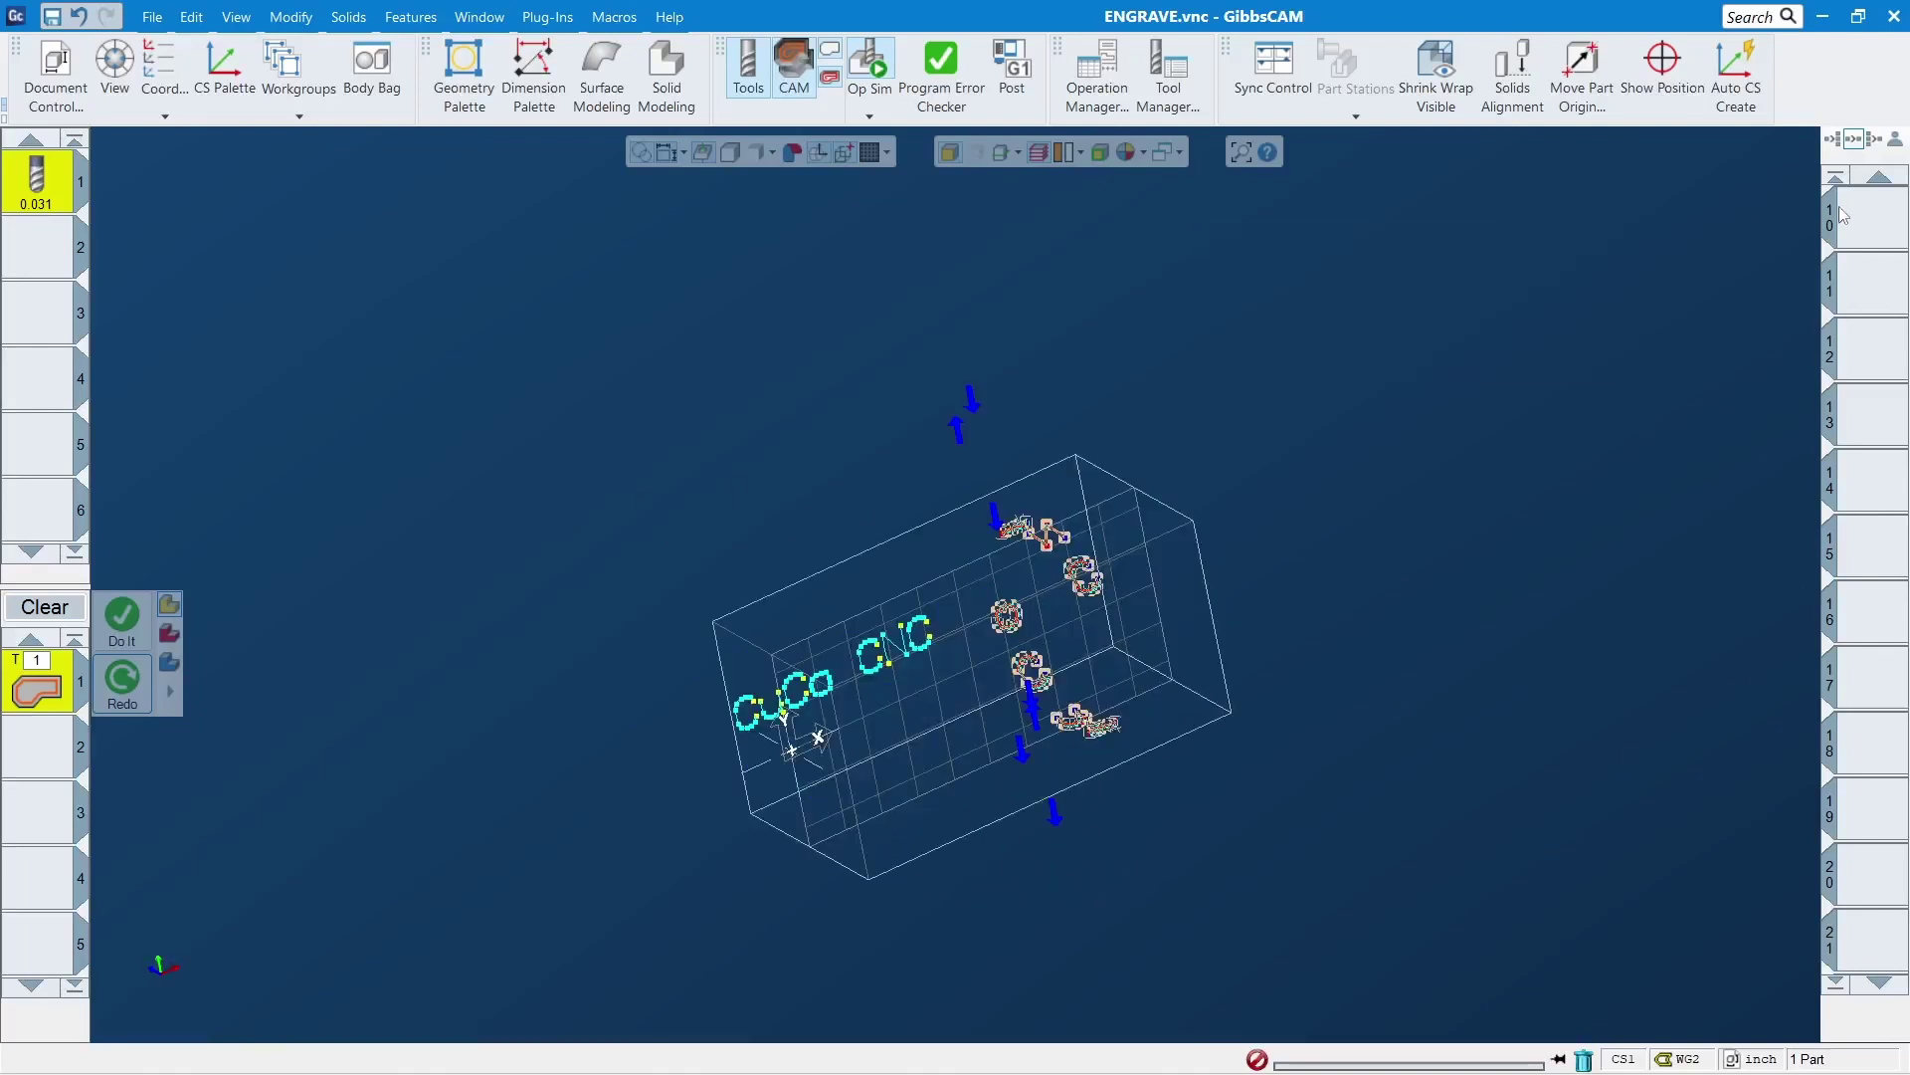
Reload the contour operation, deepen its final depth by 0.005 to 0.992, and regenerate the toolpaths
{"action": "right_click", "coordinate": [1890, 330]}
{"action": "left_click", "coordinate": [1894, 281]}
{"action": "double_click", "coordinate": [1863, 222]}
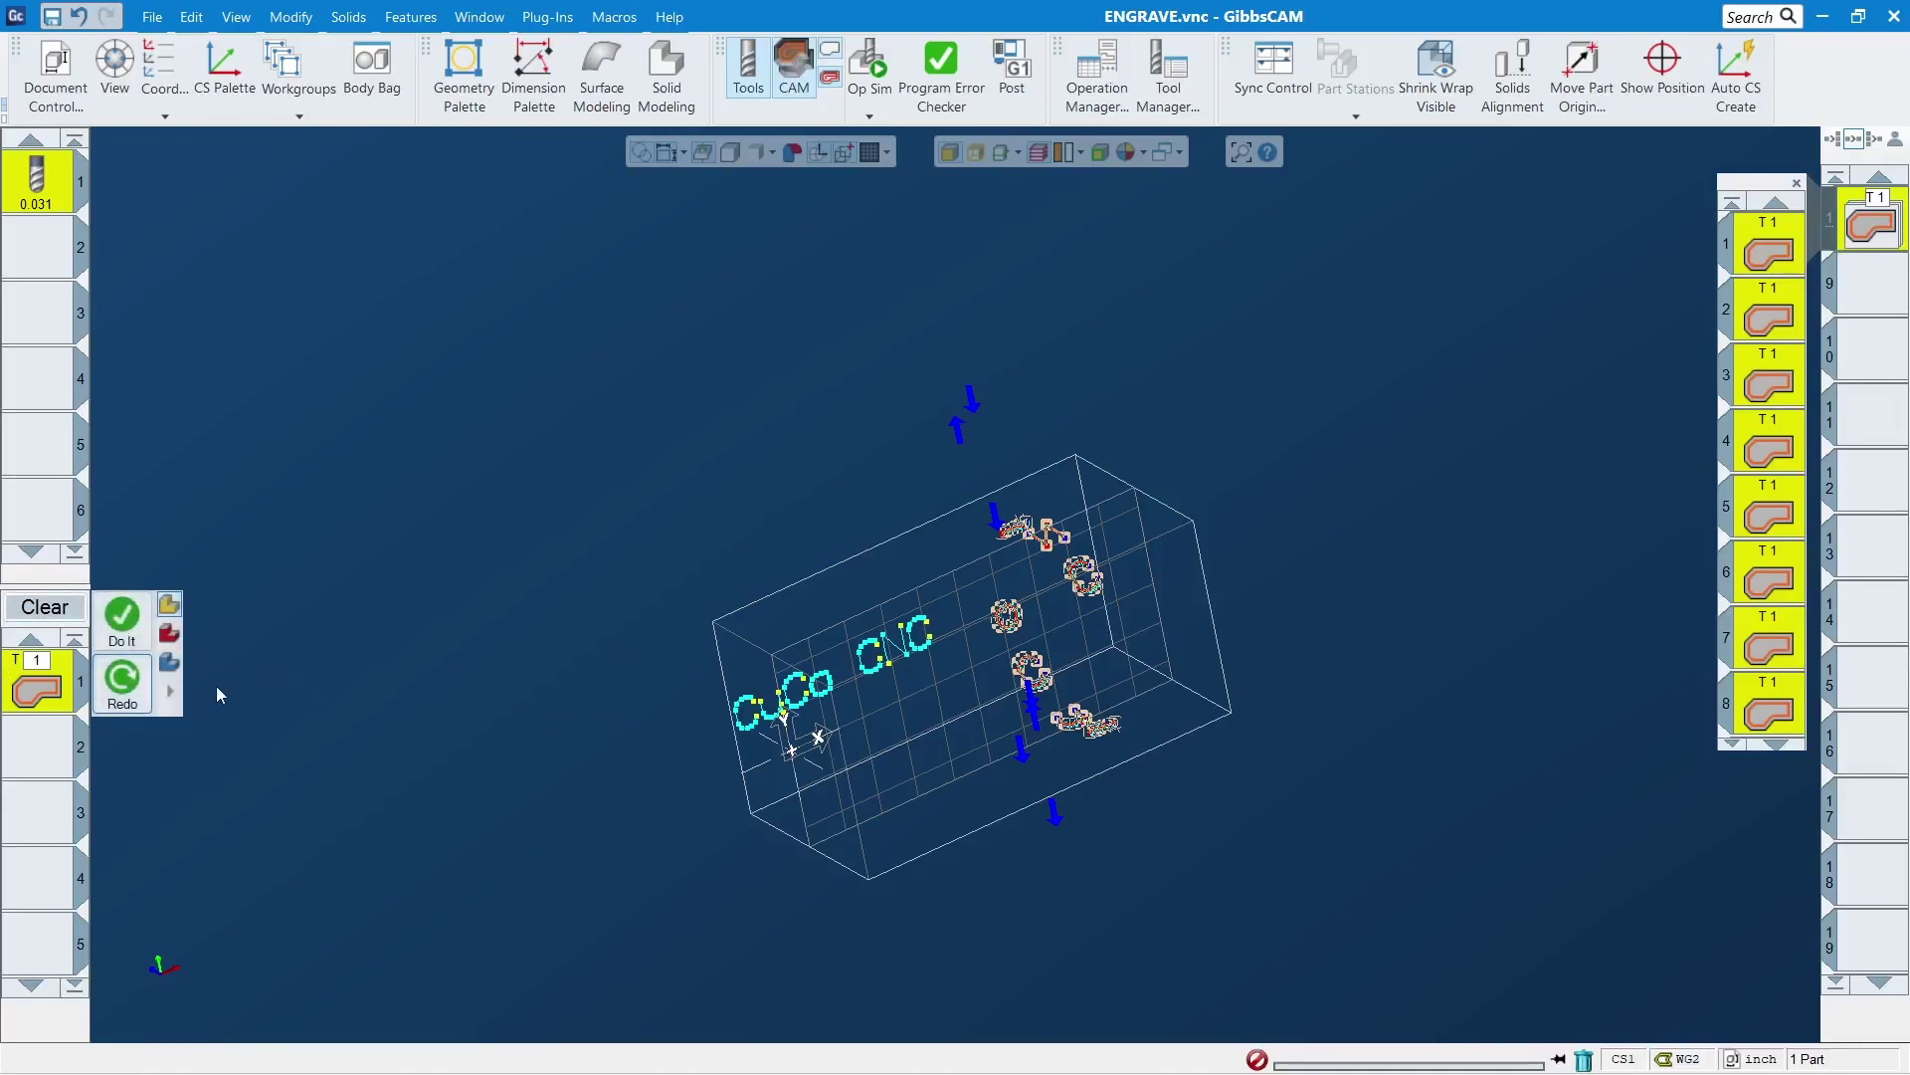
{"action": "double_click", "coordinate": [44, 694]}
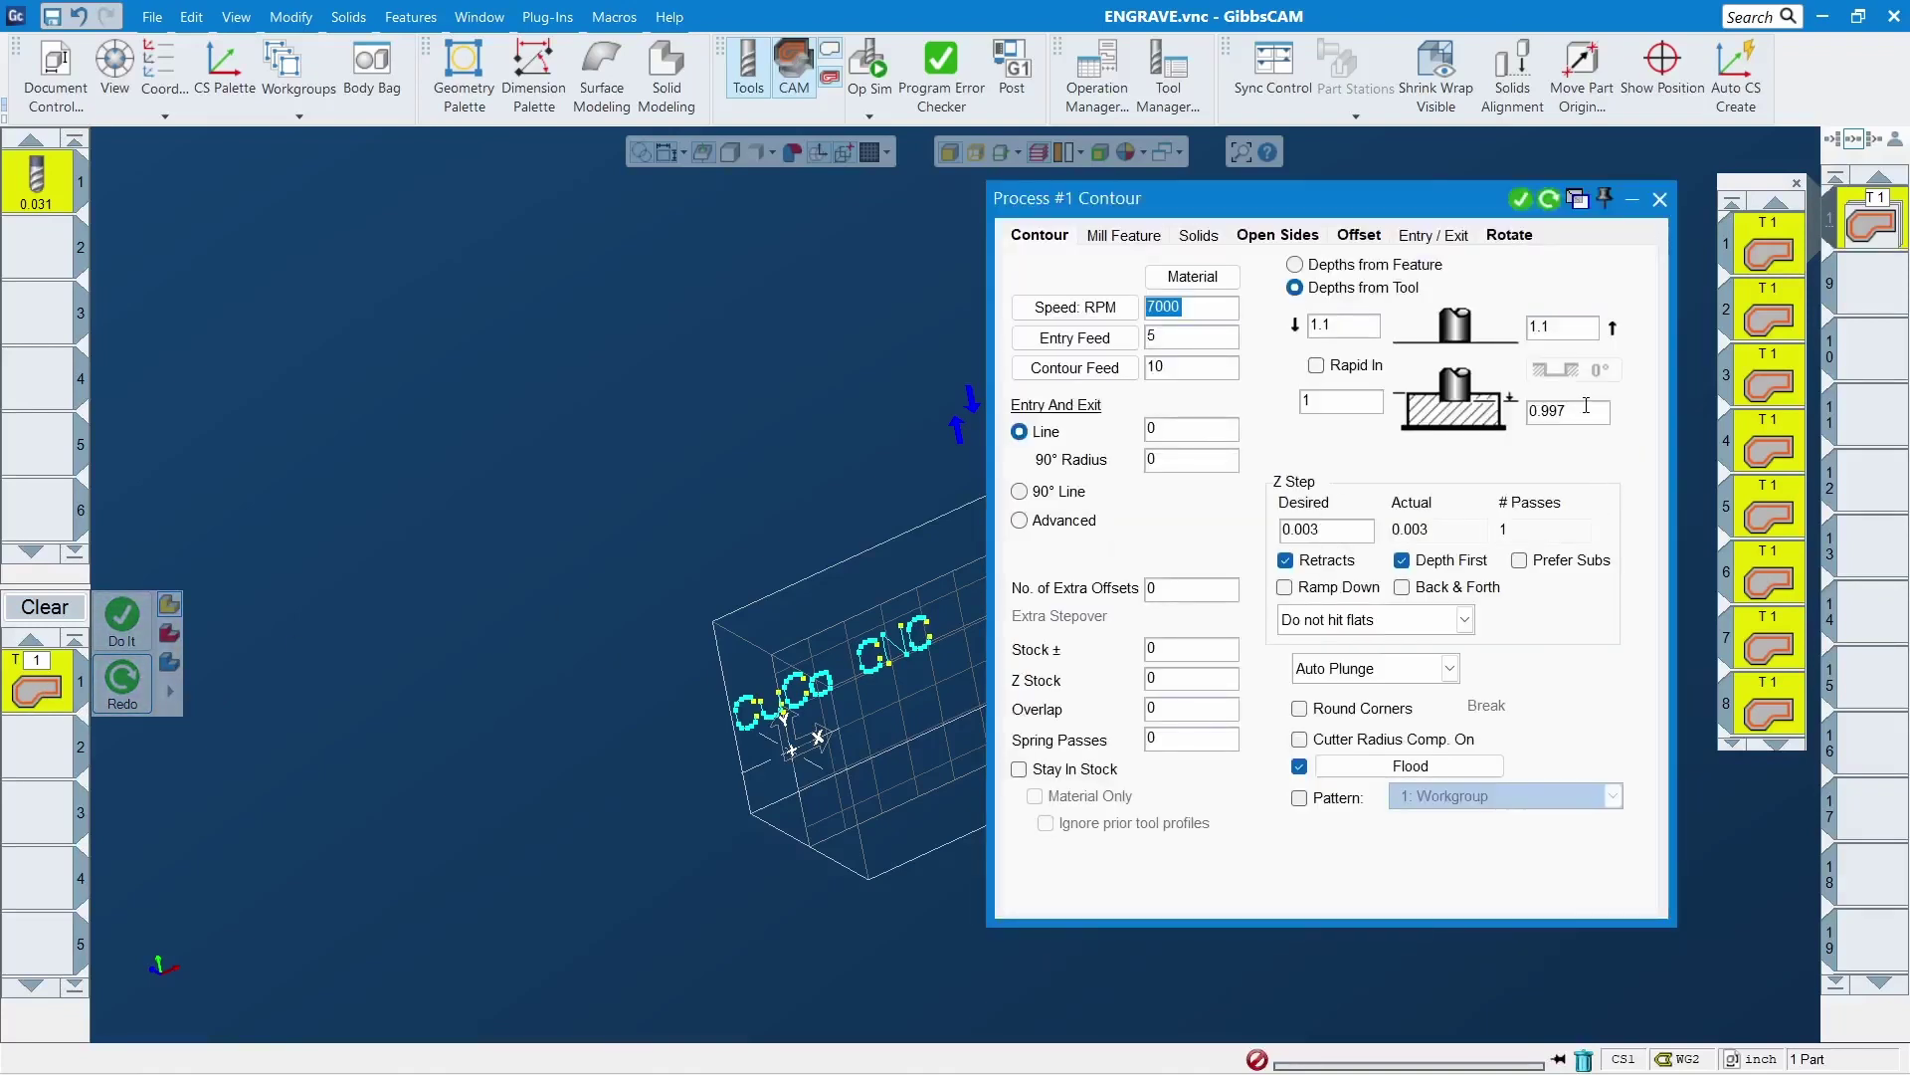
{"action": "left_click_drag", "start_coordinate": [1445, 209], "coordinate": [641, 174]}
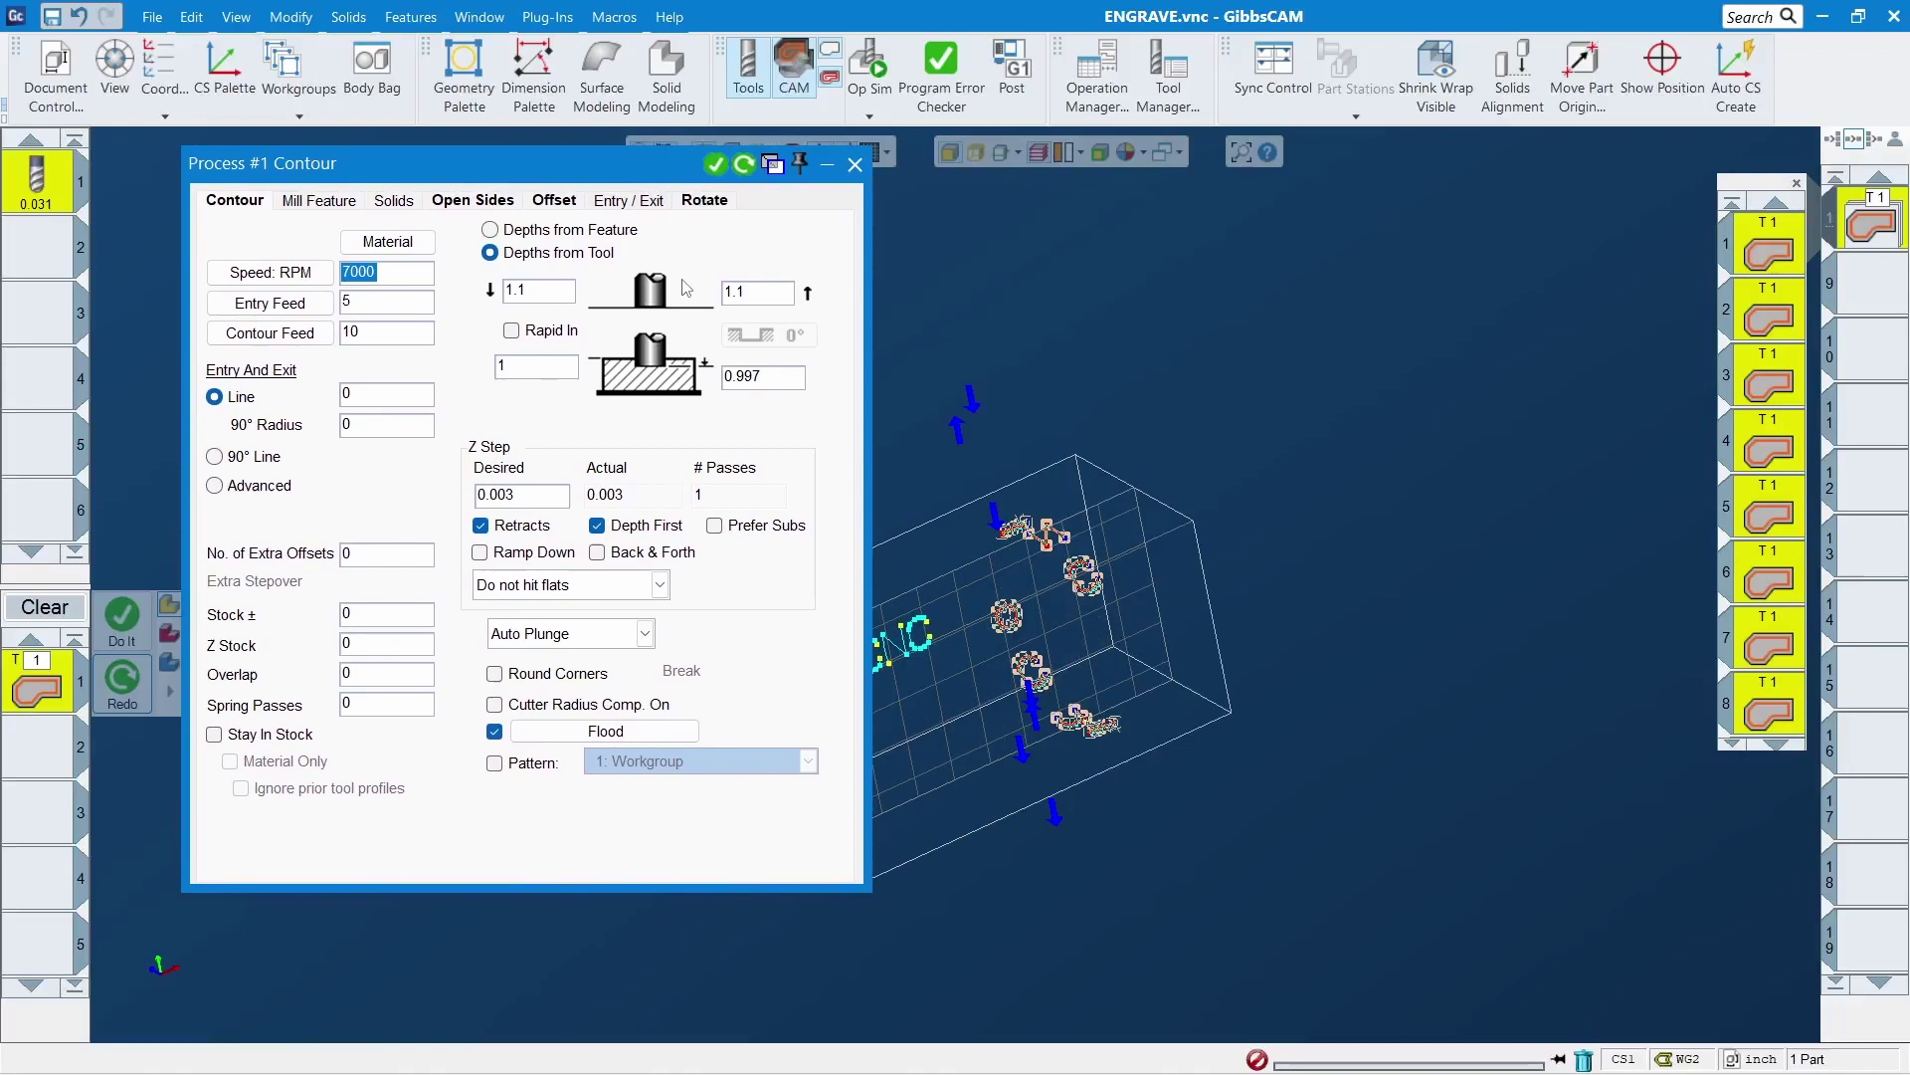
{"action": "left_click", "coordinate": [778, 381]}
{"action": "left_click", "coordinate": [784, 386]}
{"action": "type", "text": "-.005"}
{"action": "key", "text": "Tab"}
{"action": "left_click", "coordinate": [745, 165]}
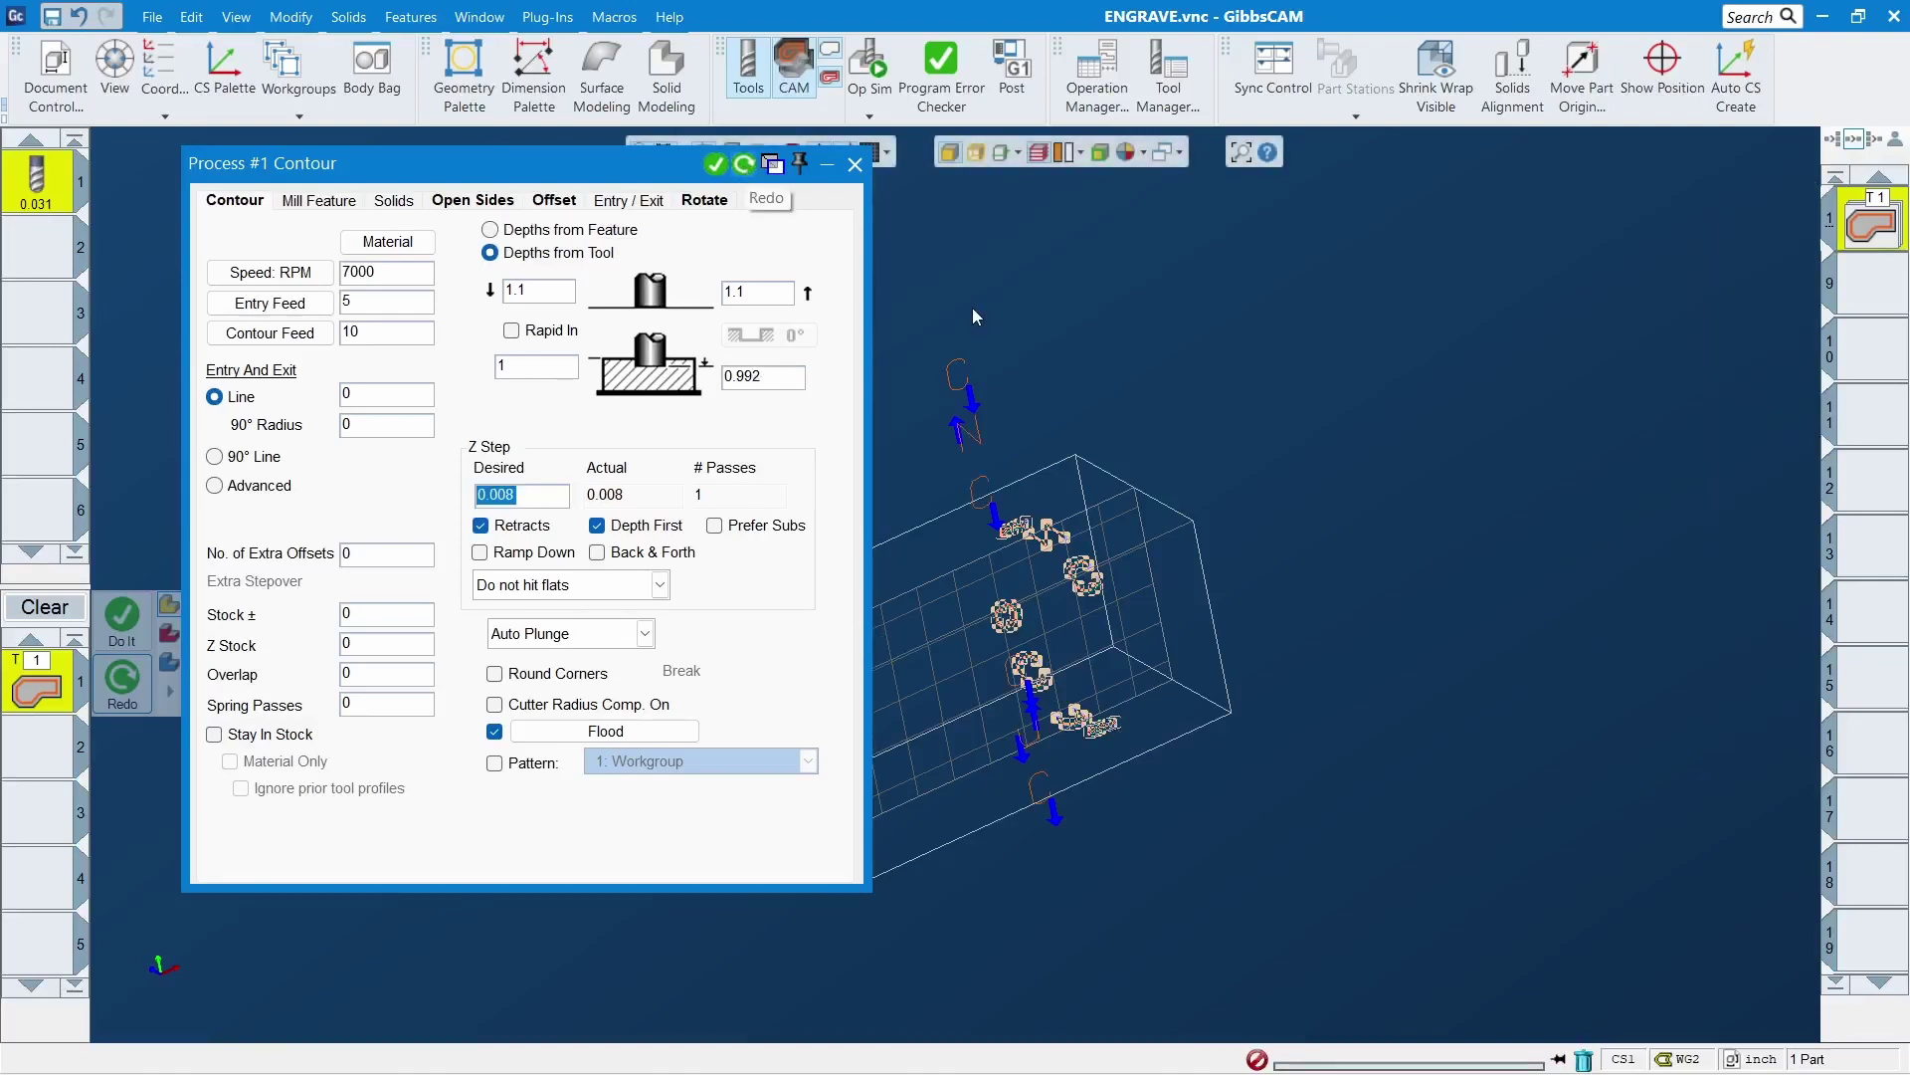
{"action": "left_click", "coordinate": [855, 164]}
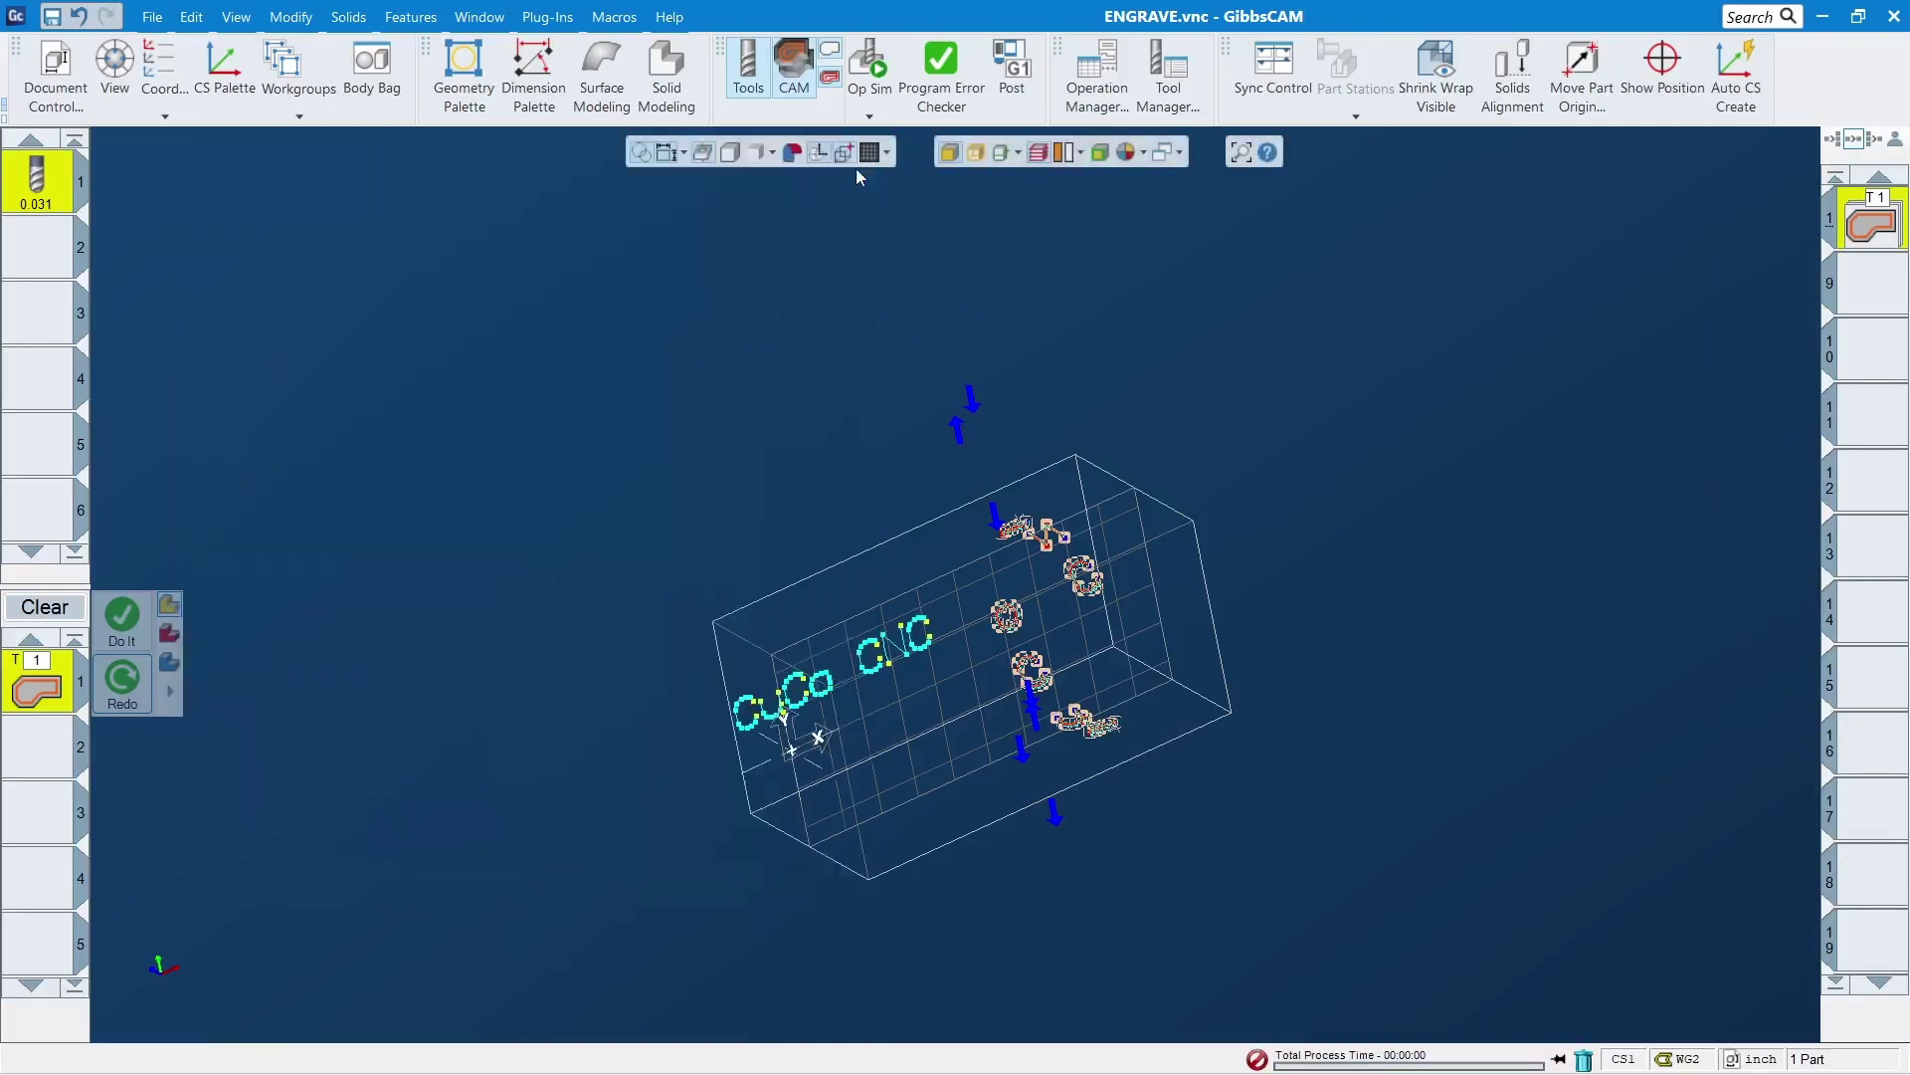
Rerun the material removal simulation, check the deeper lettering around the cylinder, and close the simulation
{"action": "left_click", "coordinate": [868, 62]}
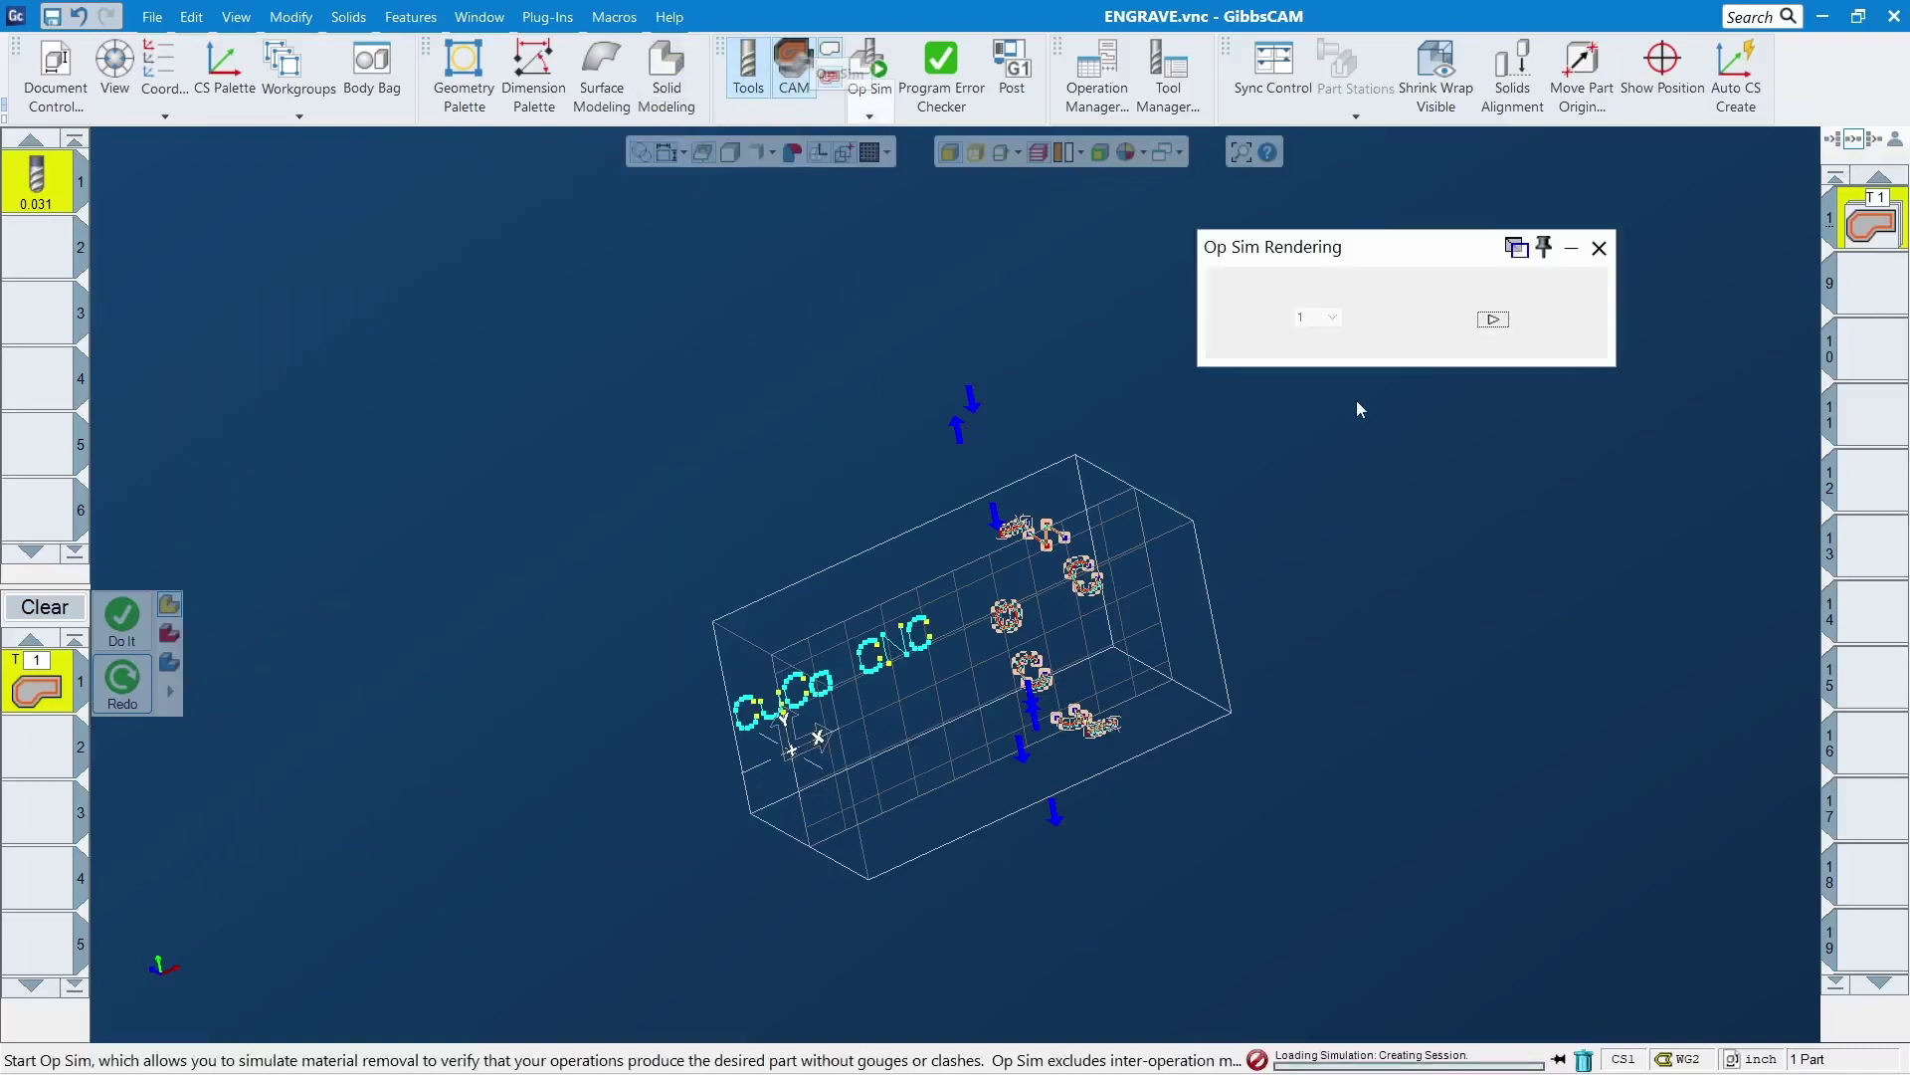
{"action": "left_click", "coordinate": [1495, 320]}
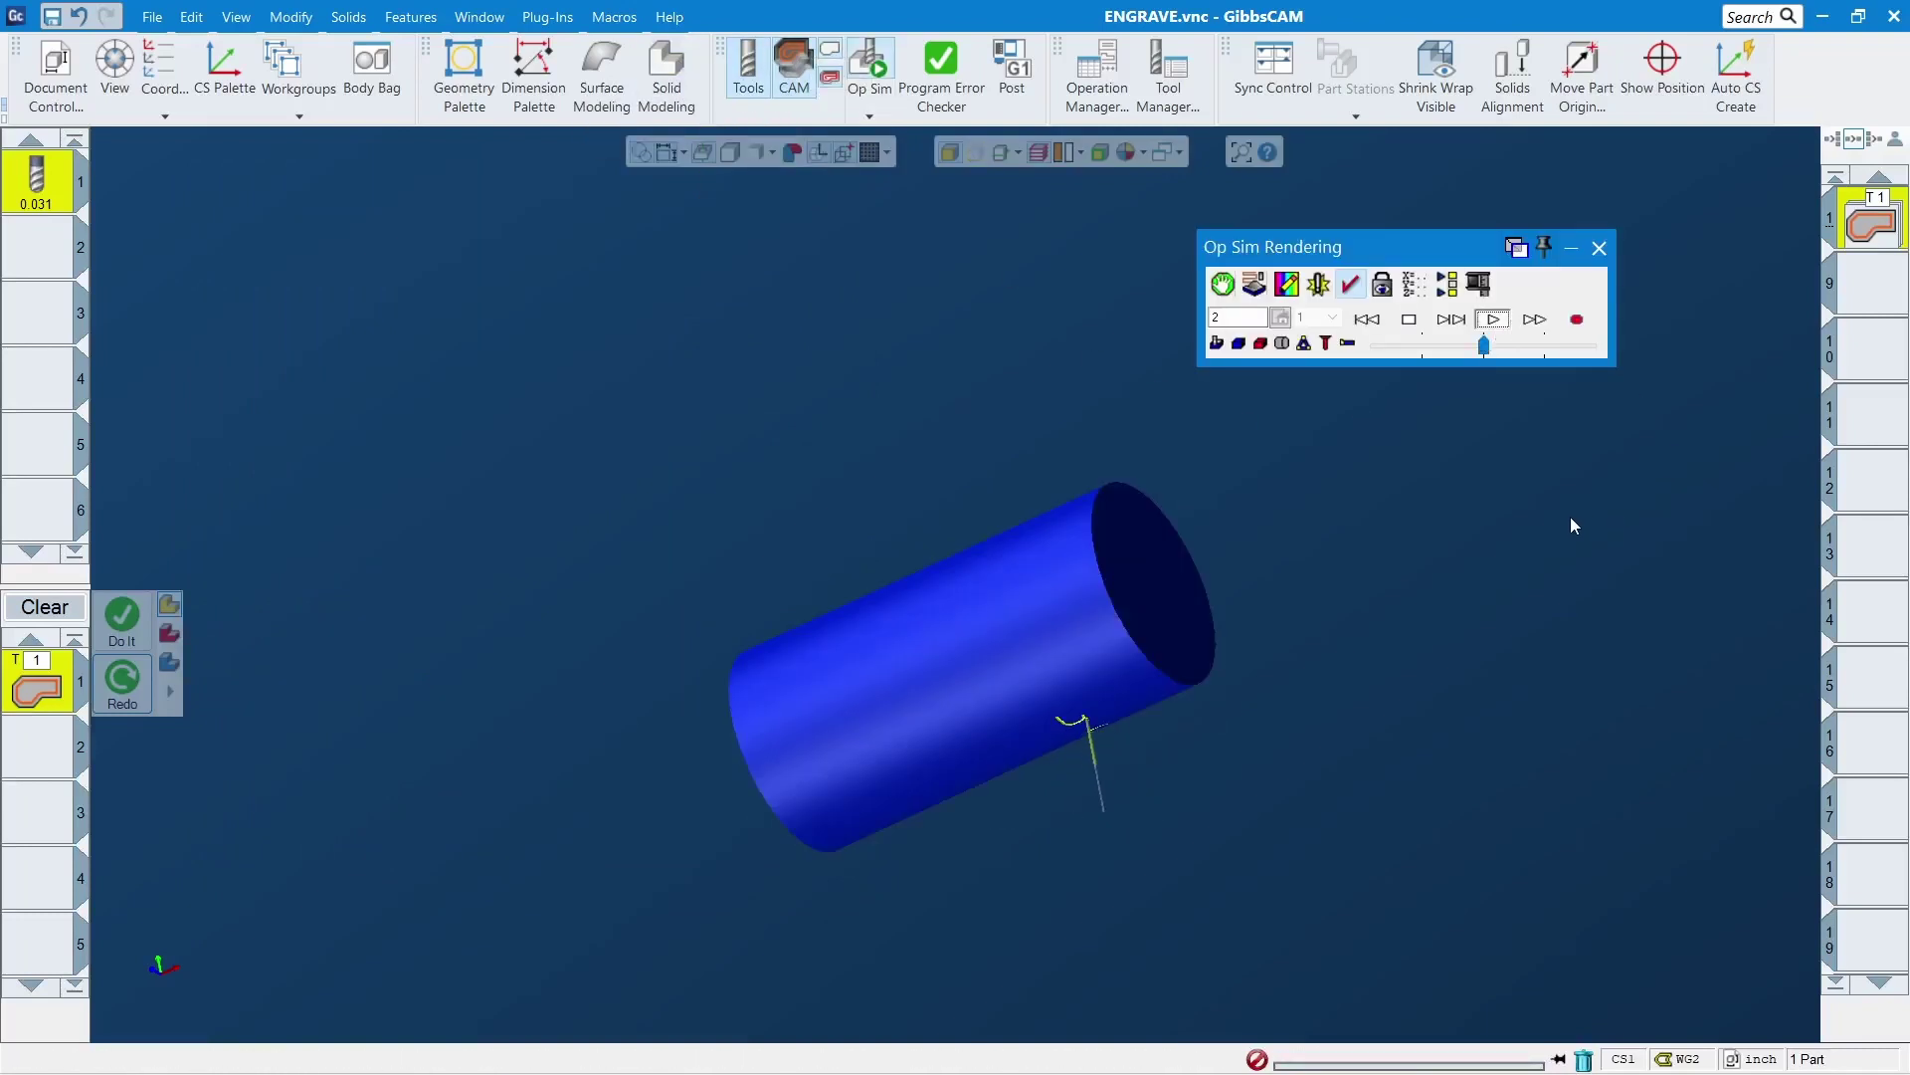
{"action": "left_click_drag", "start_coordinate": [684, 430], "coordinate": [1407, 858]}
{"action": "scroll", "coordinate": [818, 642], "scroll_direction": "down", "scroll_amount": 5}
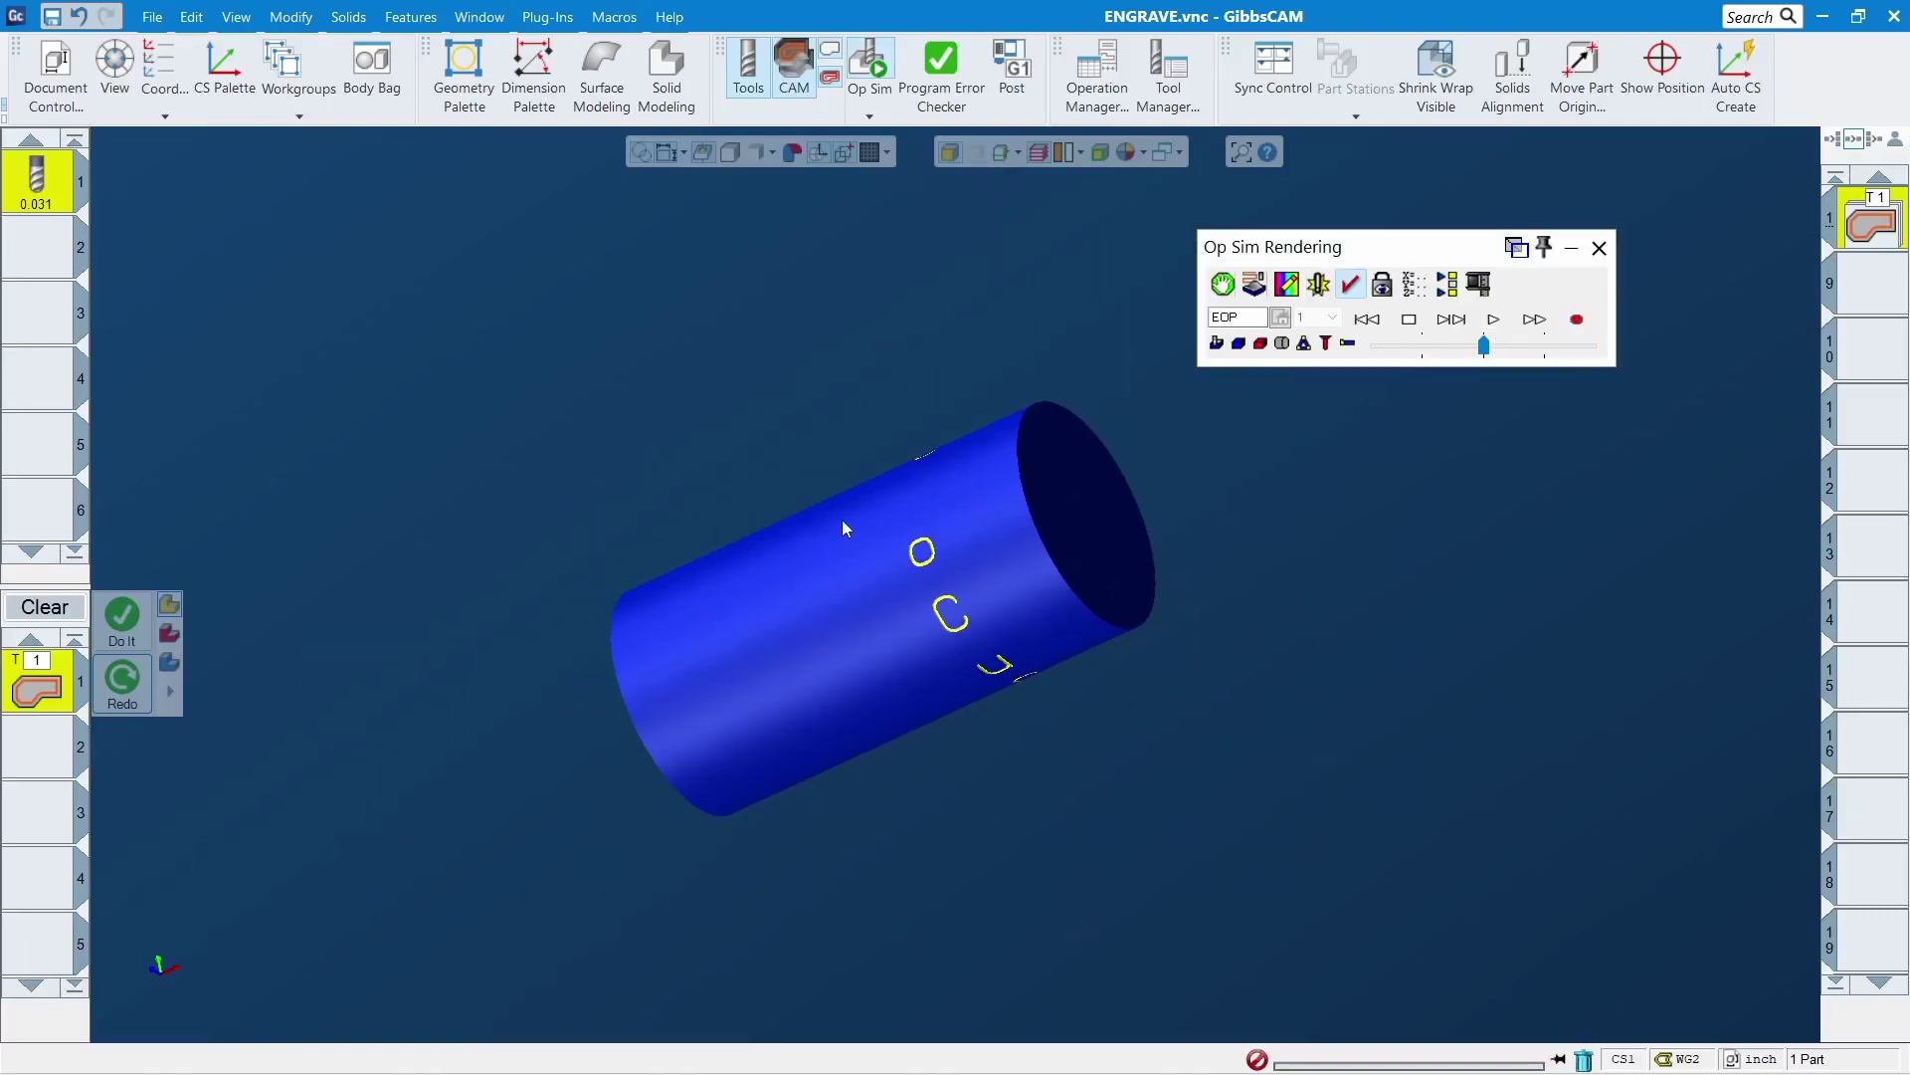
{"action": "middle_click_drag", "start_coordinate": [844, 528], "coordinate": [1707, 422]}
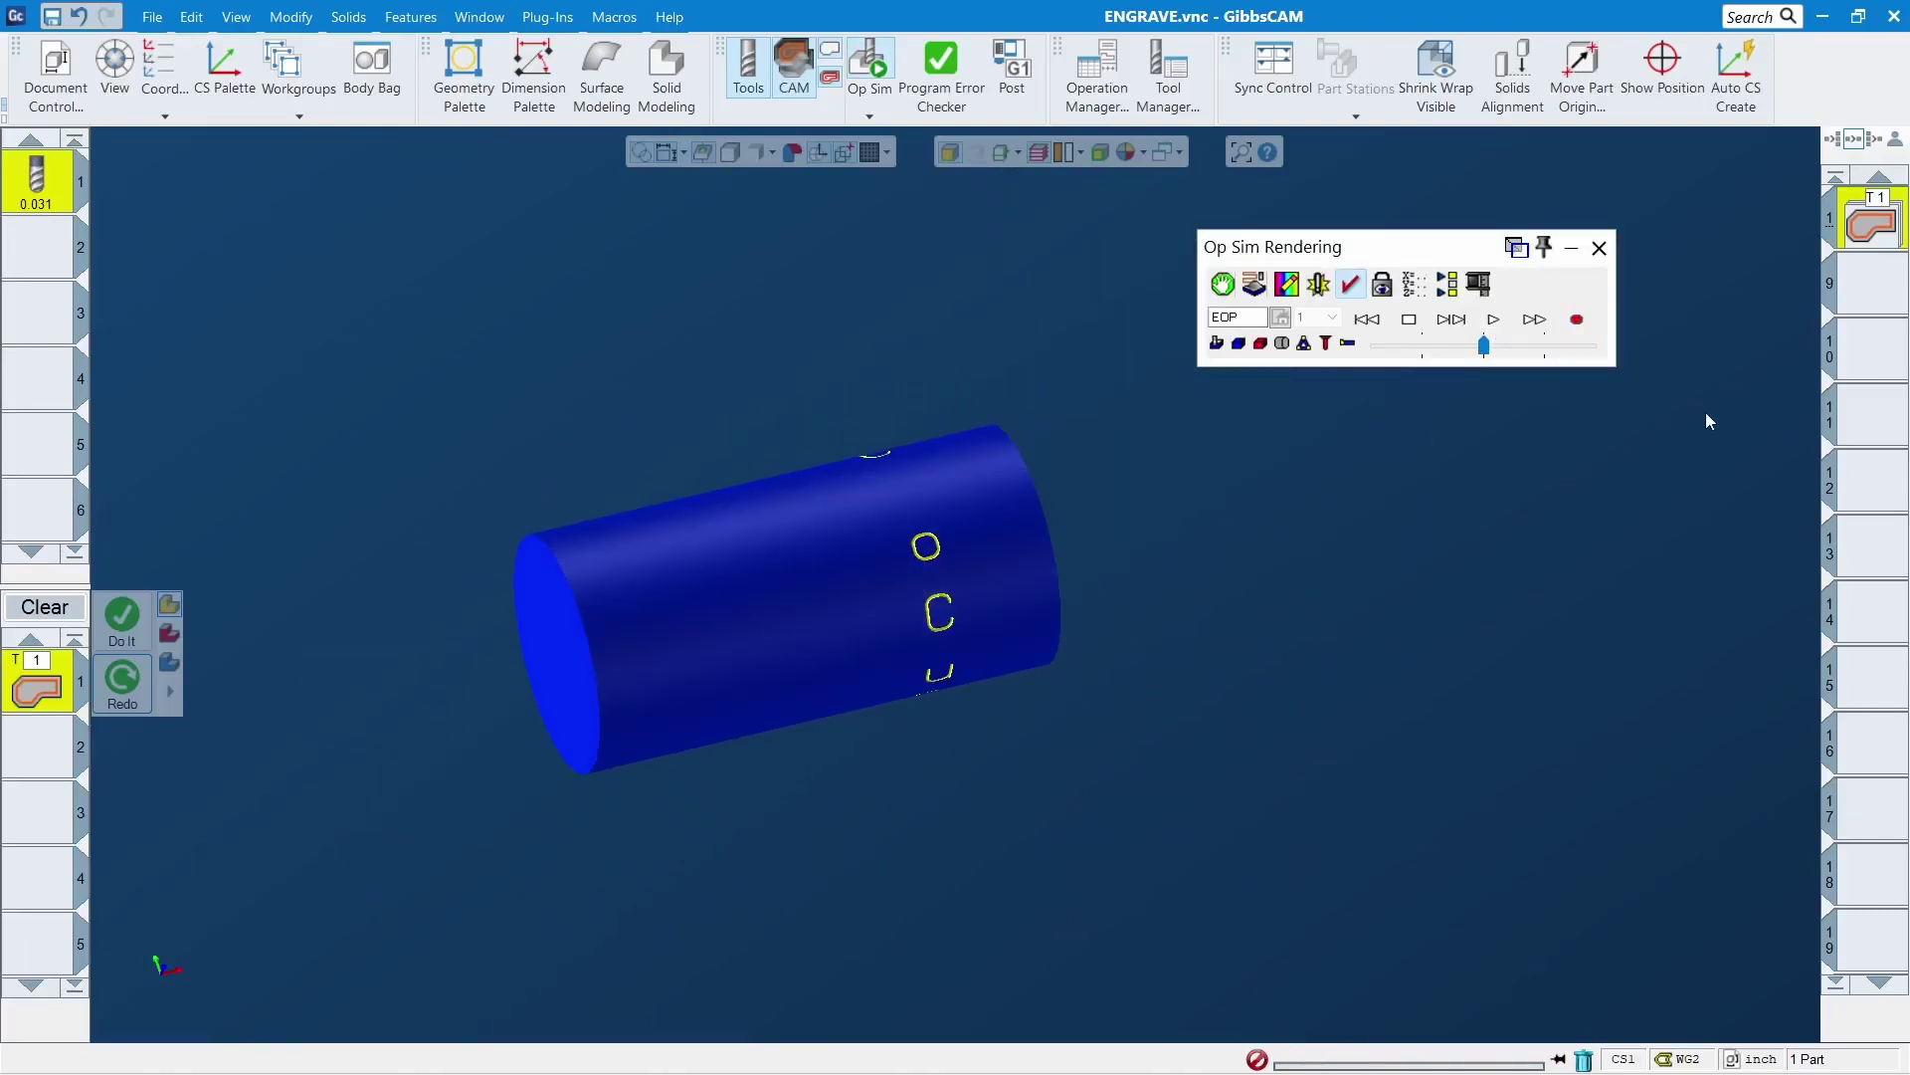
{"action": "left_click", "coordinate": [1599, 247]}
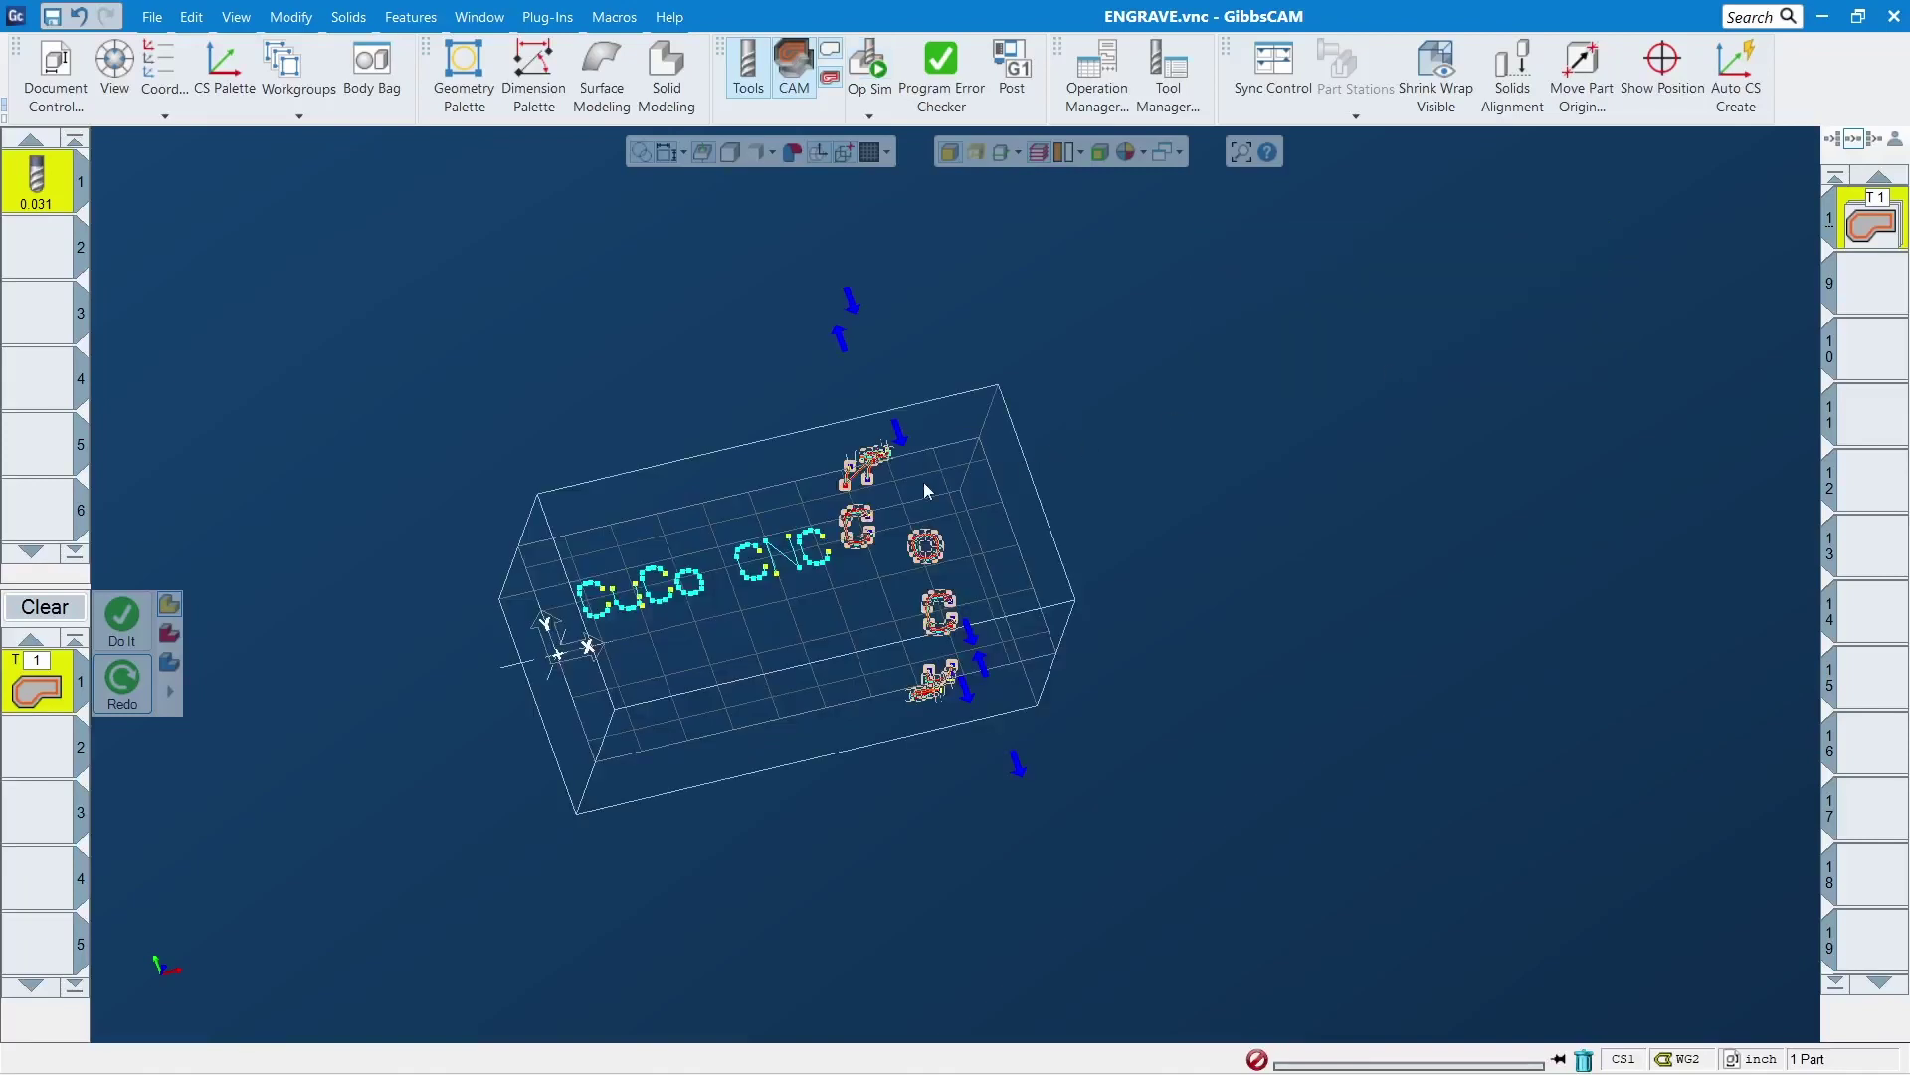
Select the horizontal CuCo CNC text in the top view and create a separate contour operation from it
{"action": "left_click", "coordinate": [138, 928]}
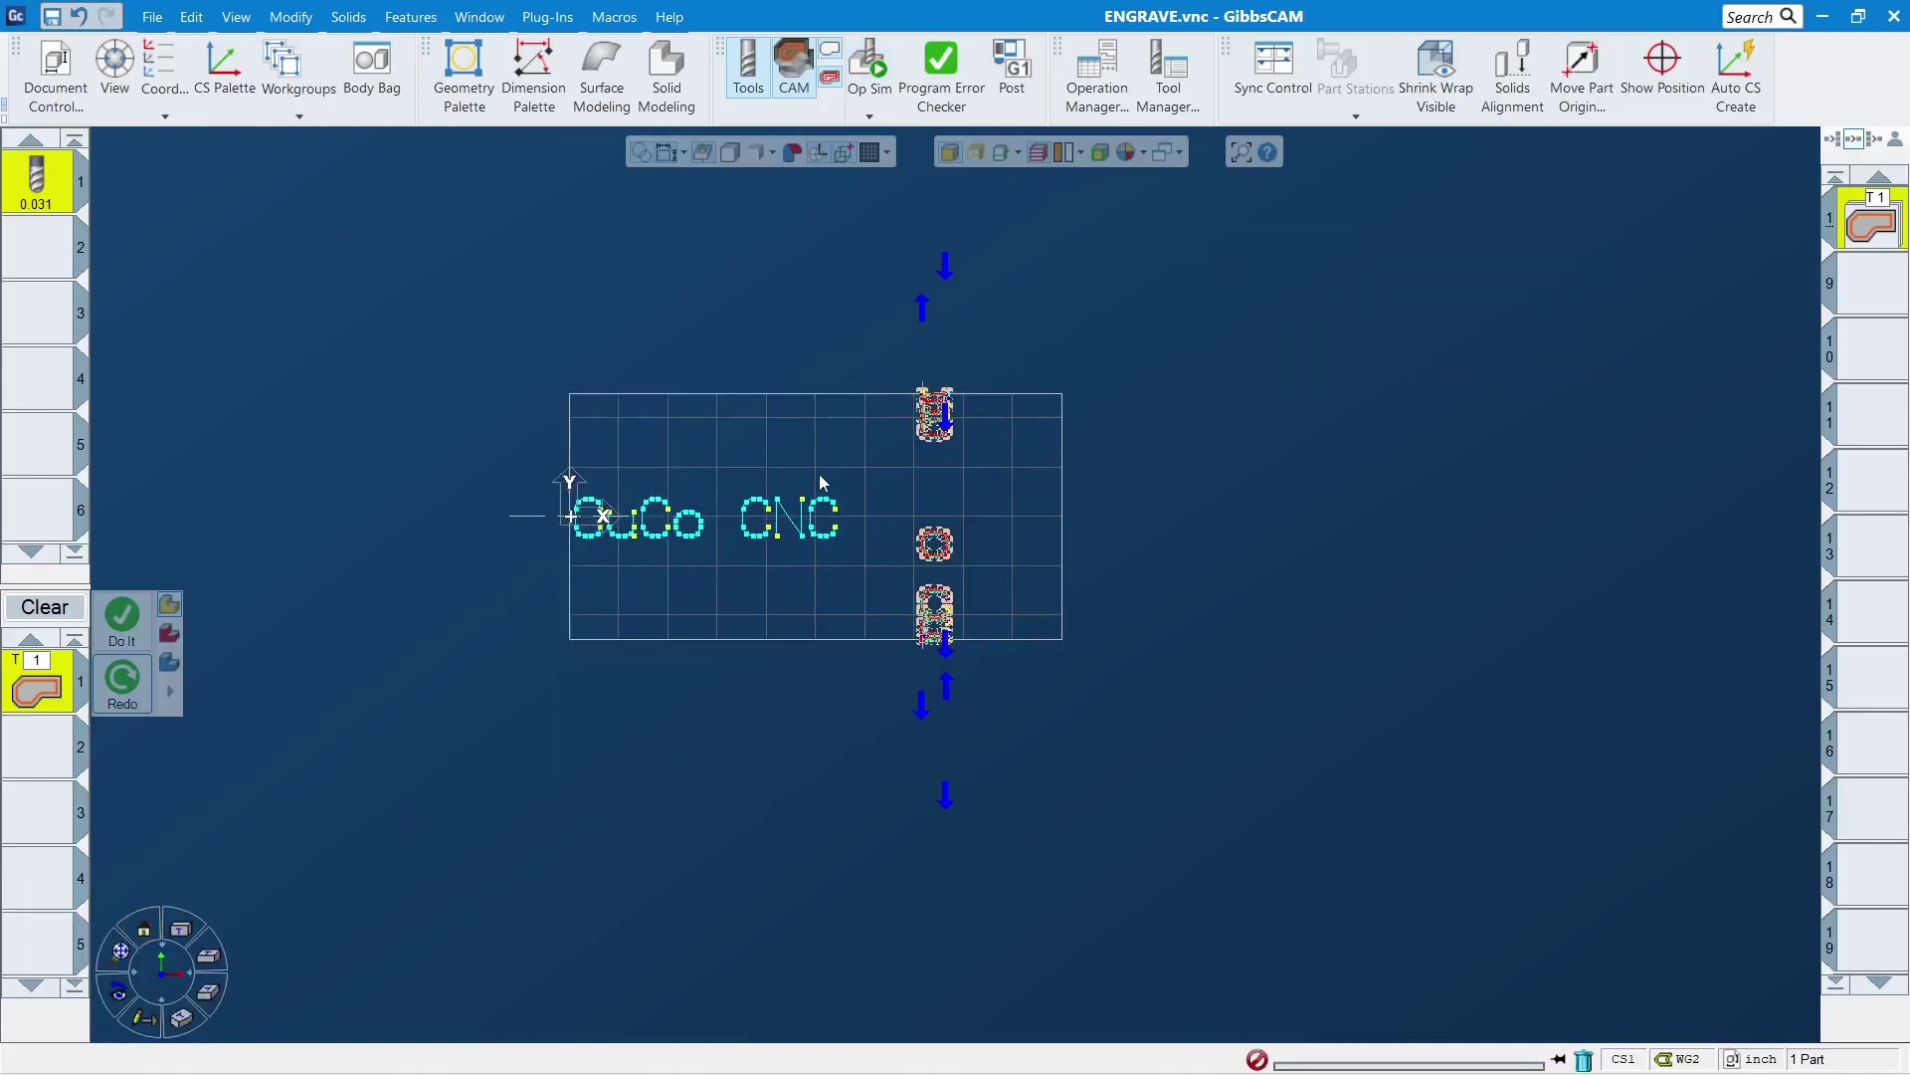
{"action": "left_click", "coordinate": [403, 400]}
{"action": "left_click_drag", "start_coordinate": [458, 408], "coordinate": [878, 627]}
{"action": "left_click", "coordinate": [122, 622]}
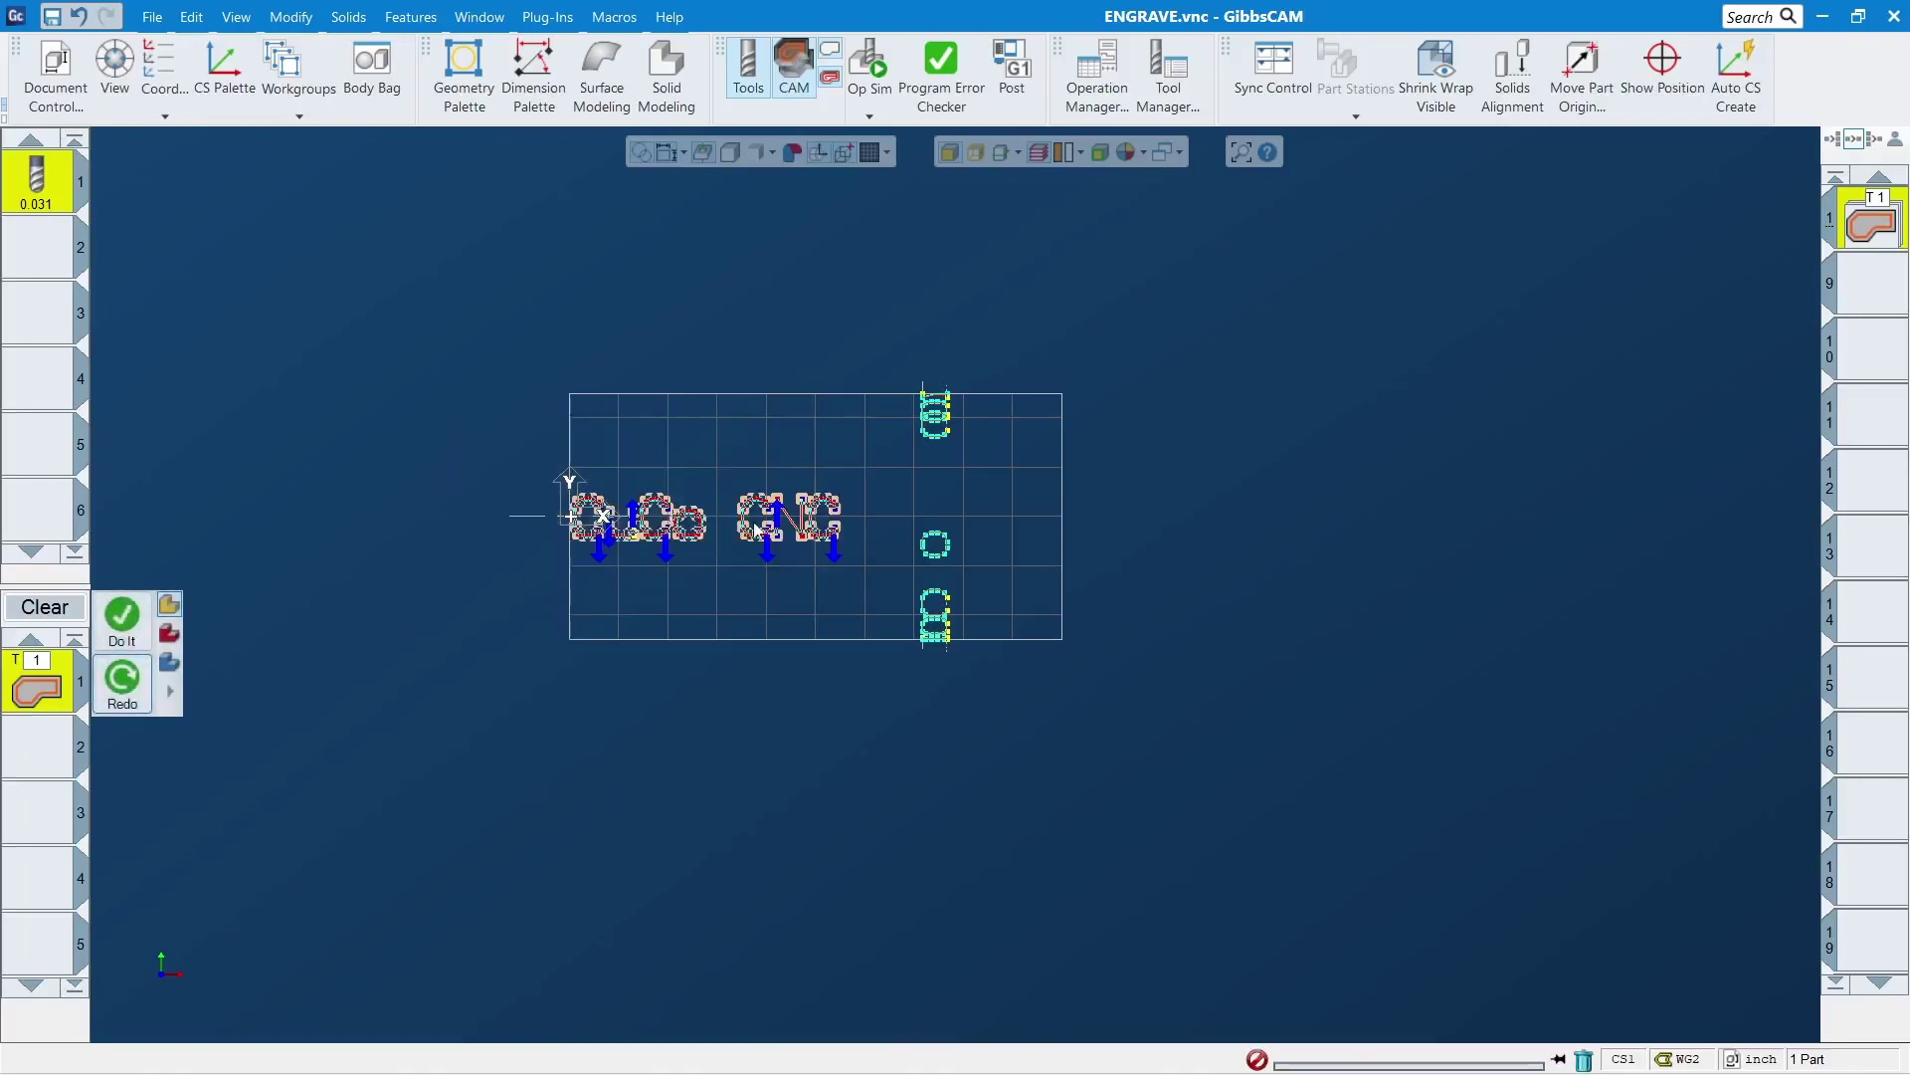
Simulate both engraving operations from the start
{"action": "left_click", "coordinate": [869, 64]}
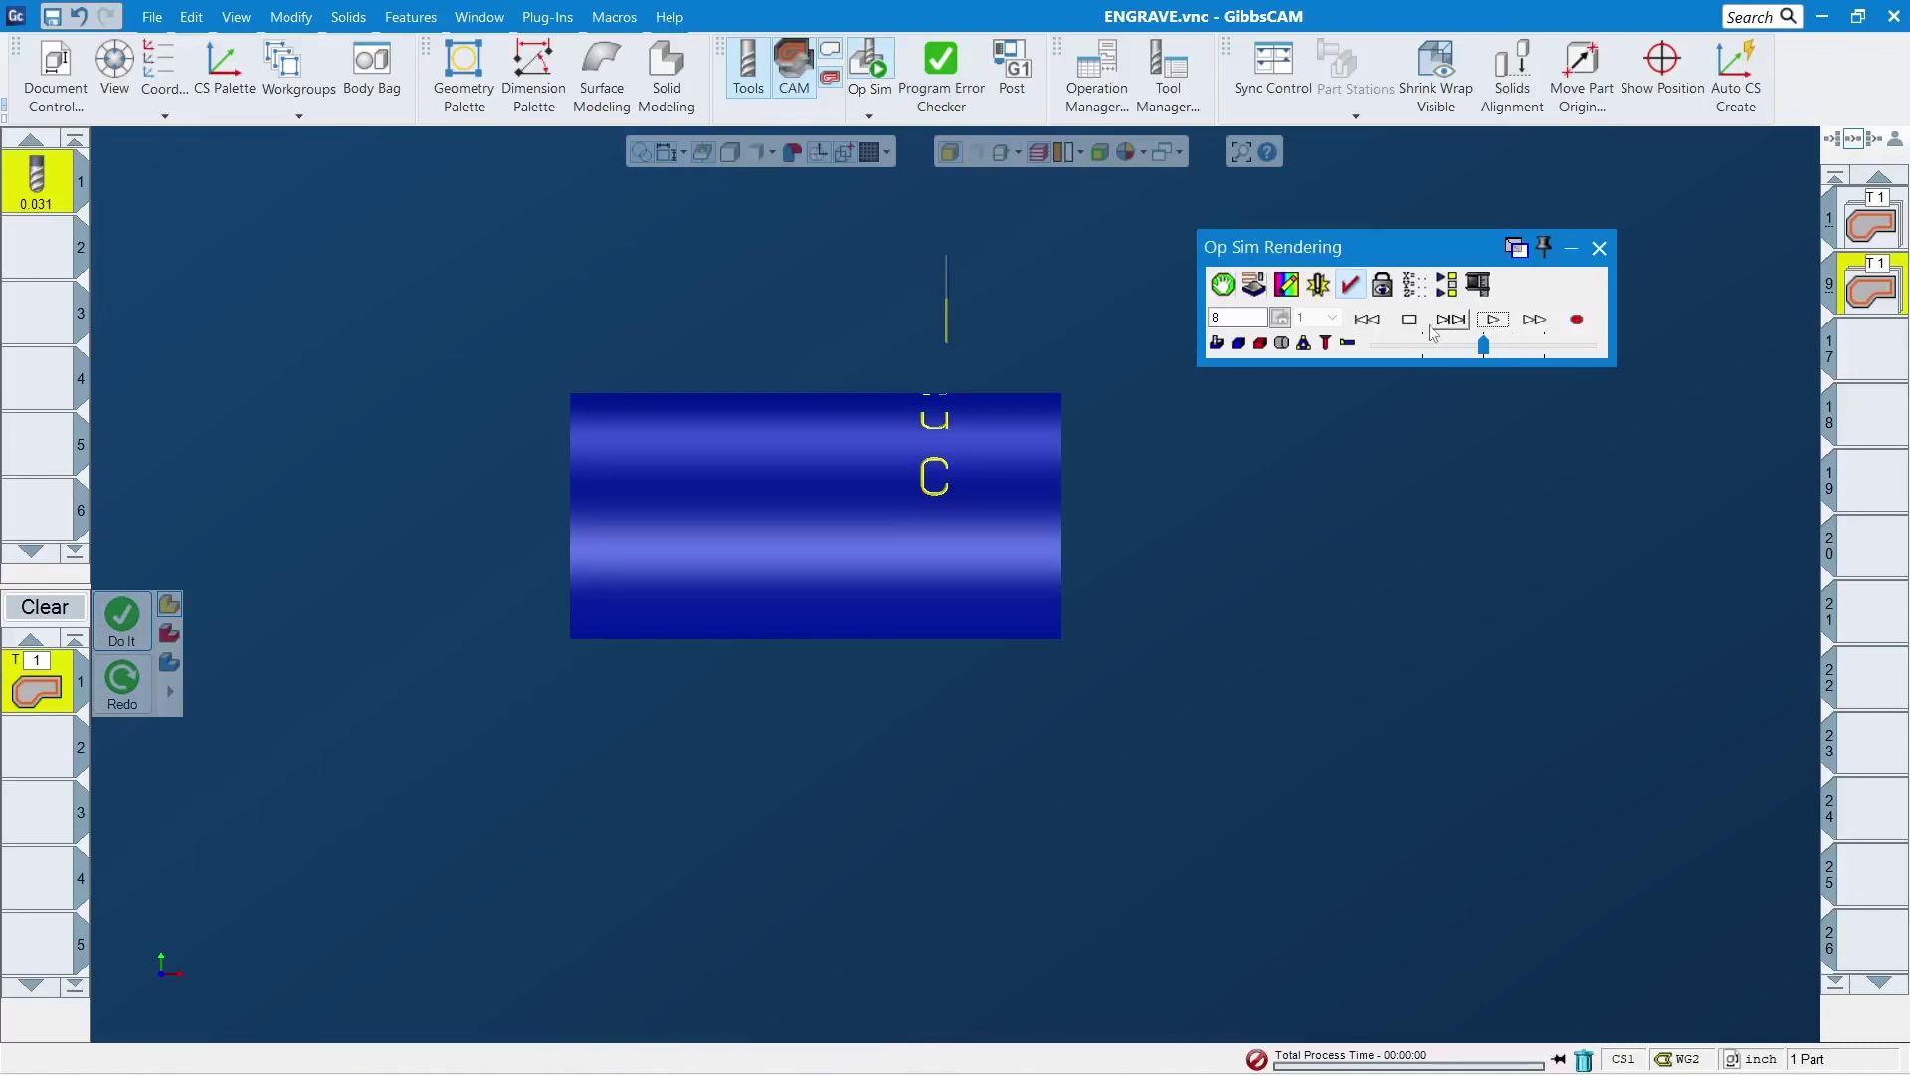
{"action": "left_click", "coordinate": [1367, 319]}
{"action": "left_click", "coordinate": [1498, 319]}
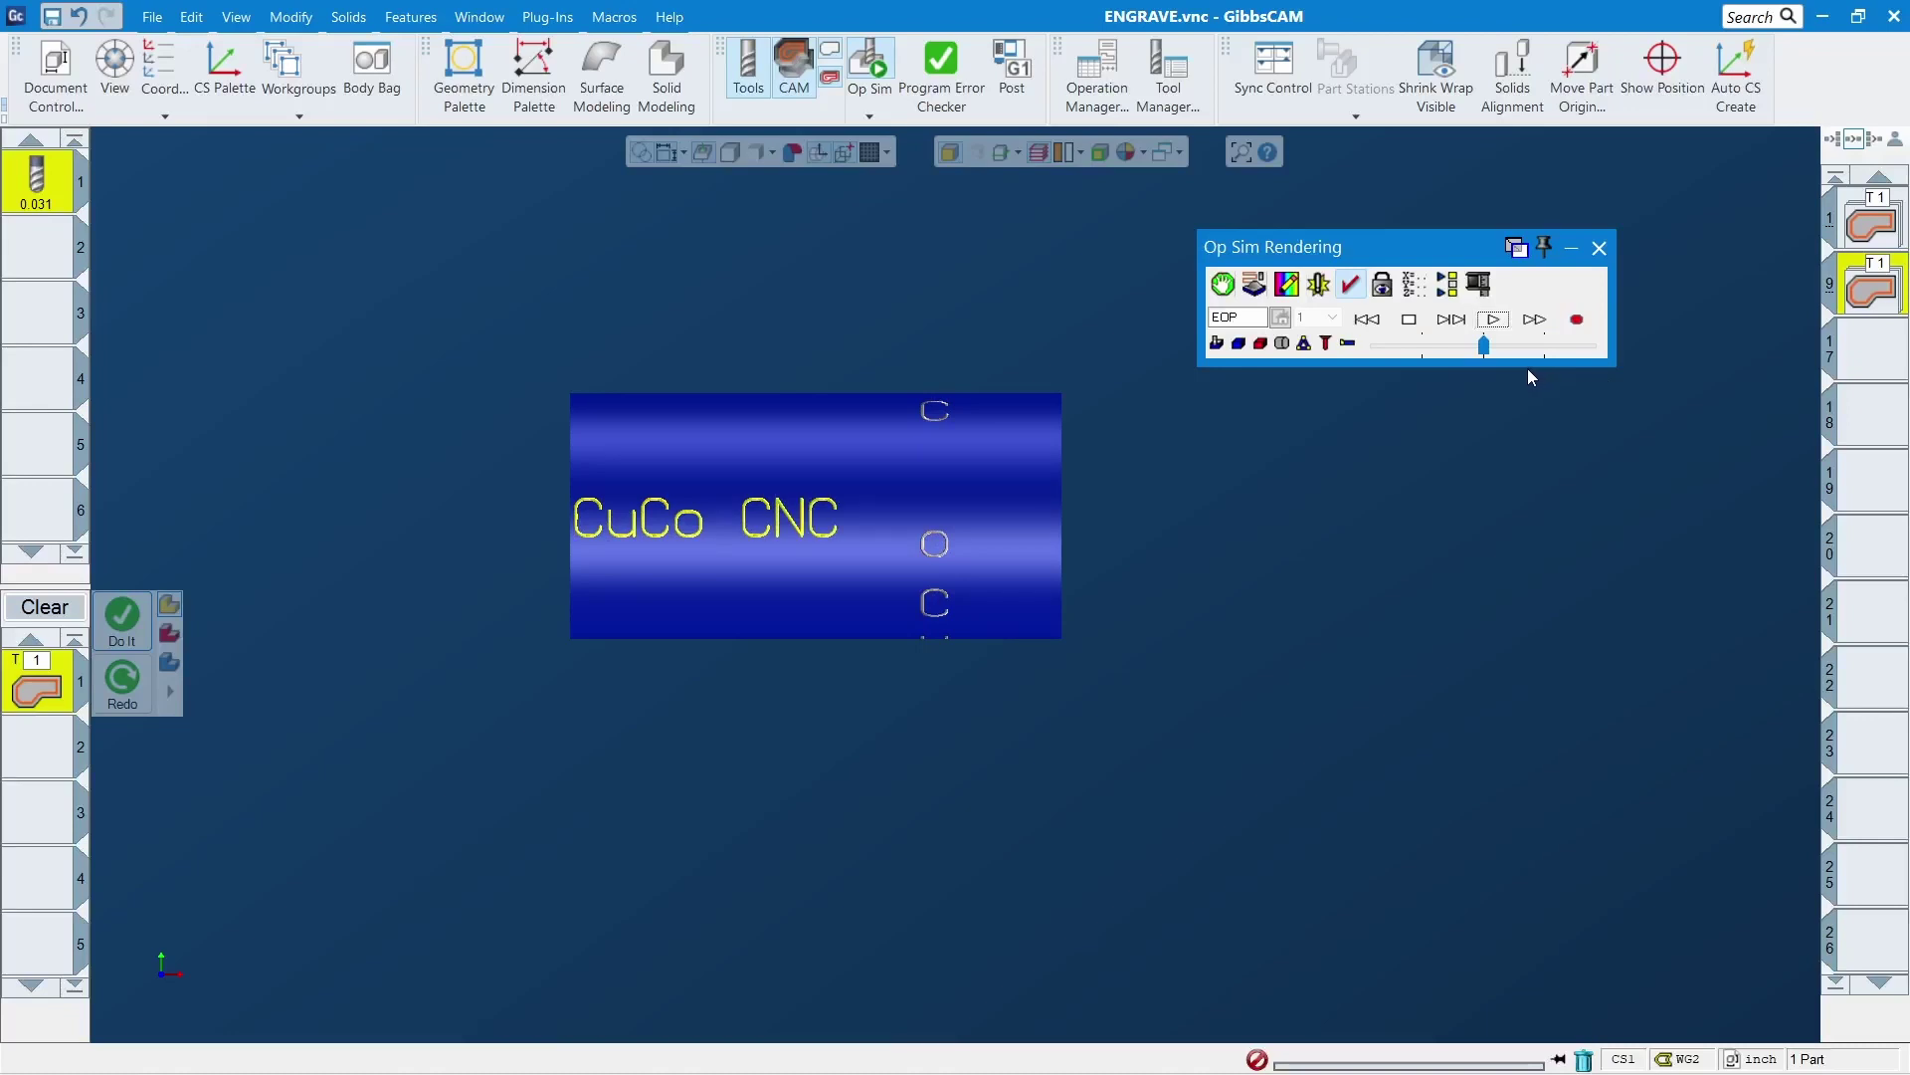
Examine the horizontal and circumferential engravings on the simulated cylinder up close and in an isometric view
{"action": "left_click_drag", "start_coordinate": [260, 350], "coordinate": [1715, 739]}
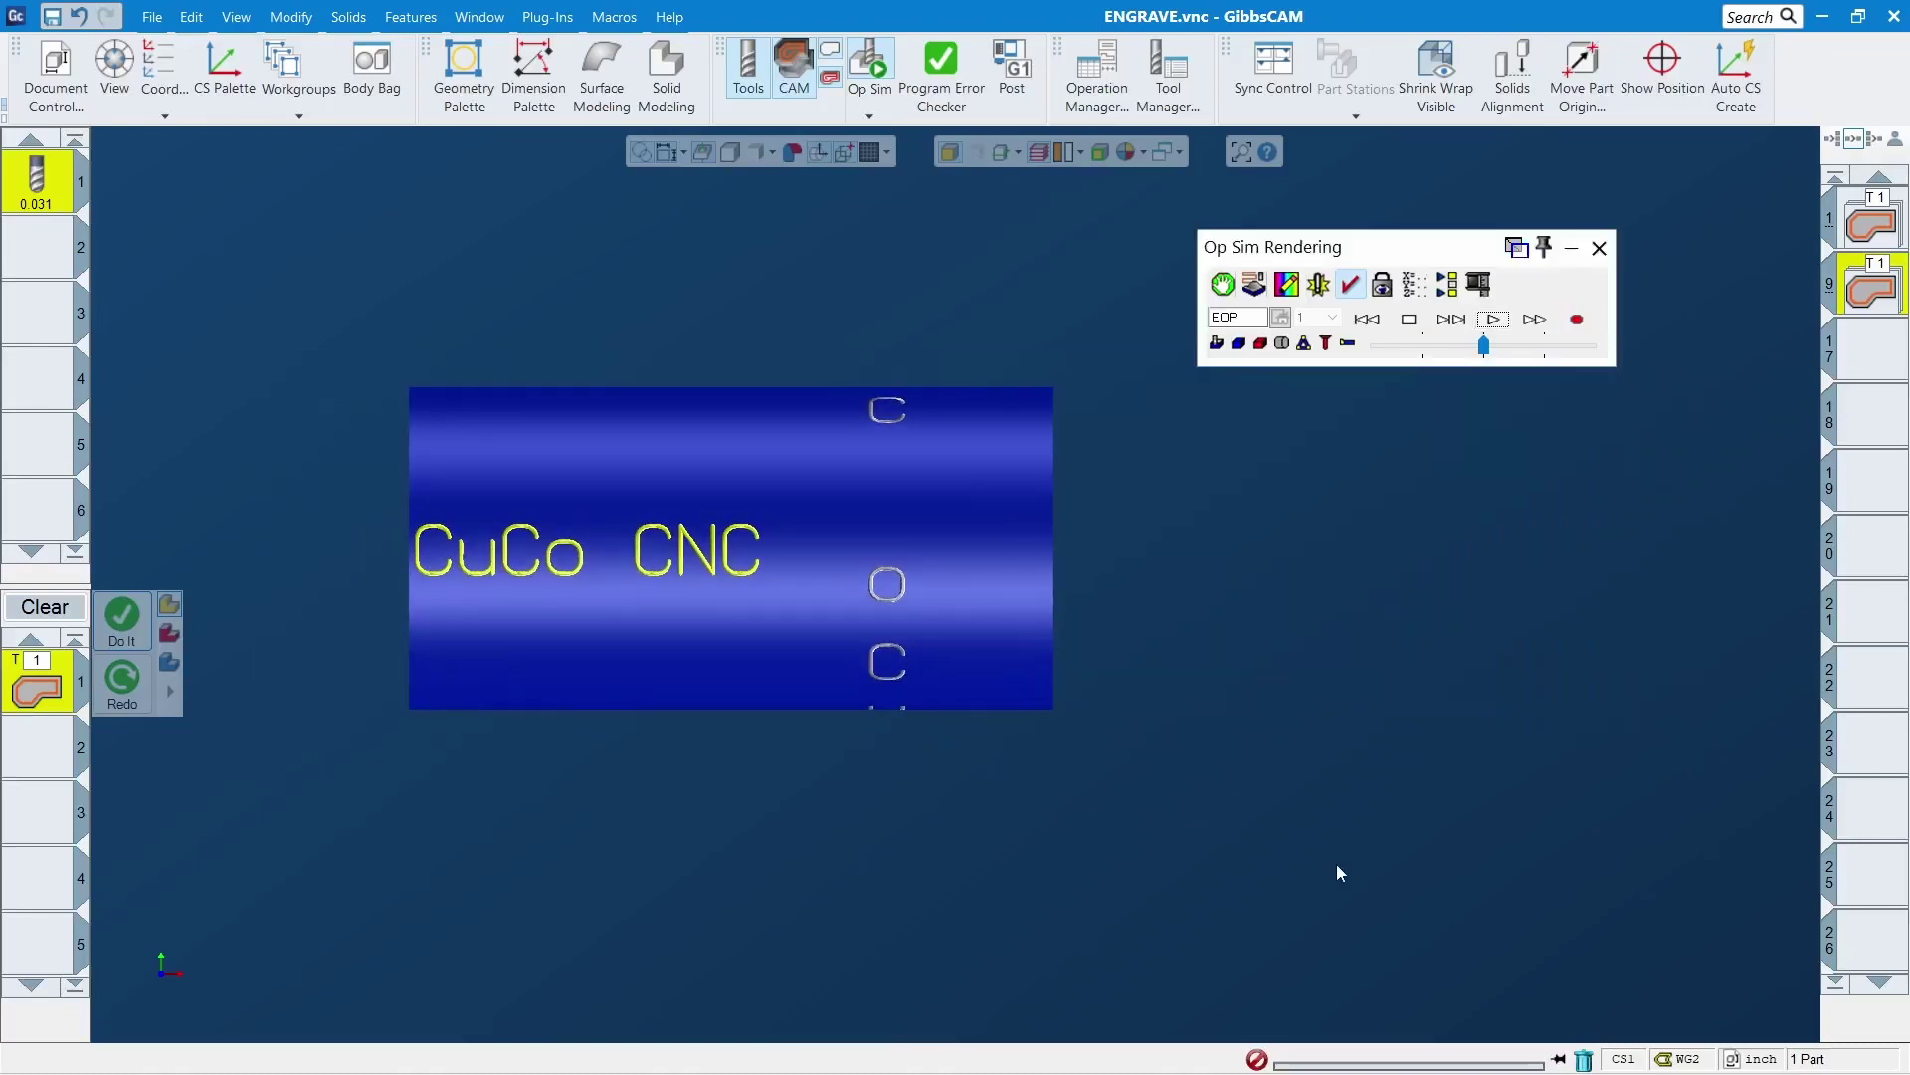
{"action": "left_click_drag", "start_coordinate": [1277, 758], "coordinate": [1085, 503]}
{"action": "scroll", "coordinate": [1321, 636], "scroll_direction": "down", "scroll_amount": 4}
{"action": "scroll", "coordinate": [1614, 705], "scroll_direction": "down", "scroll_amount": 4}
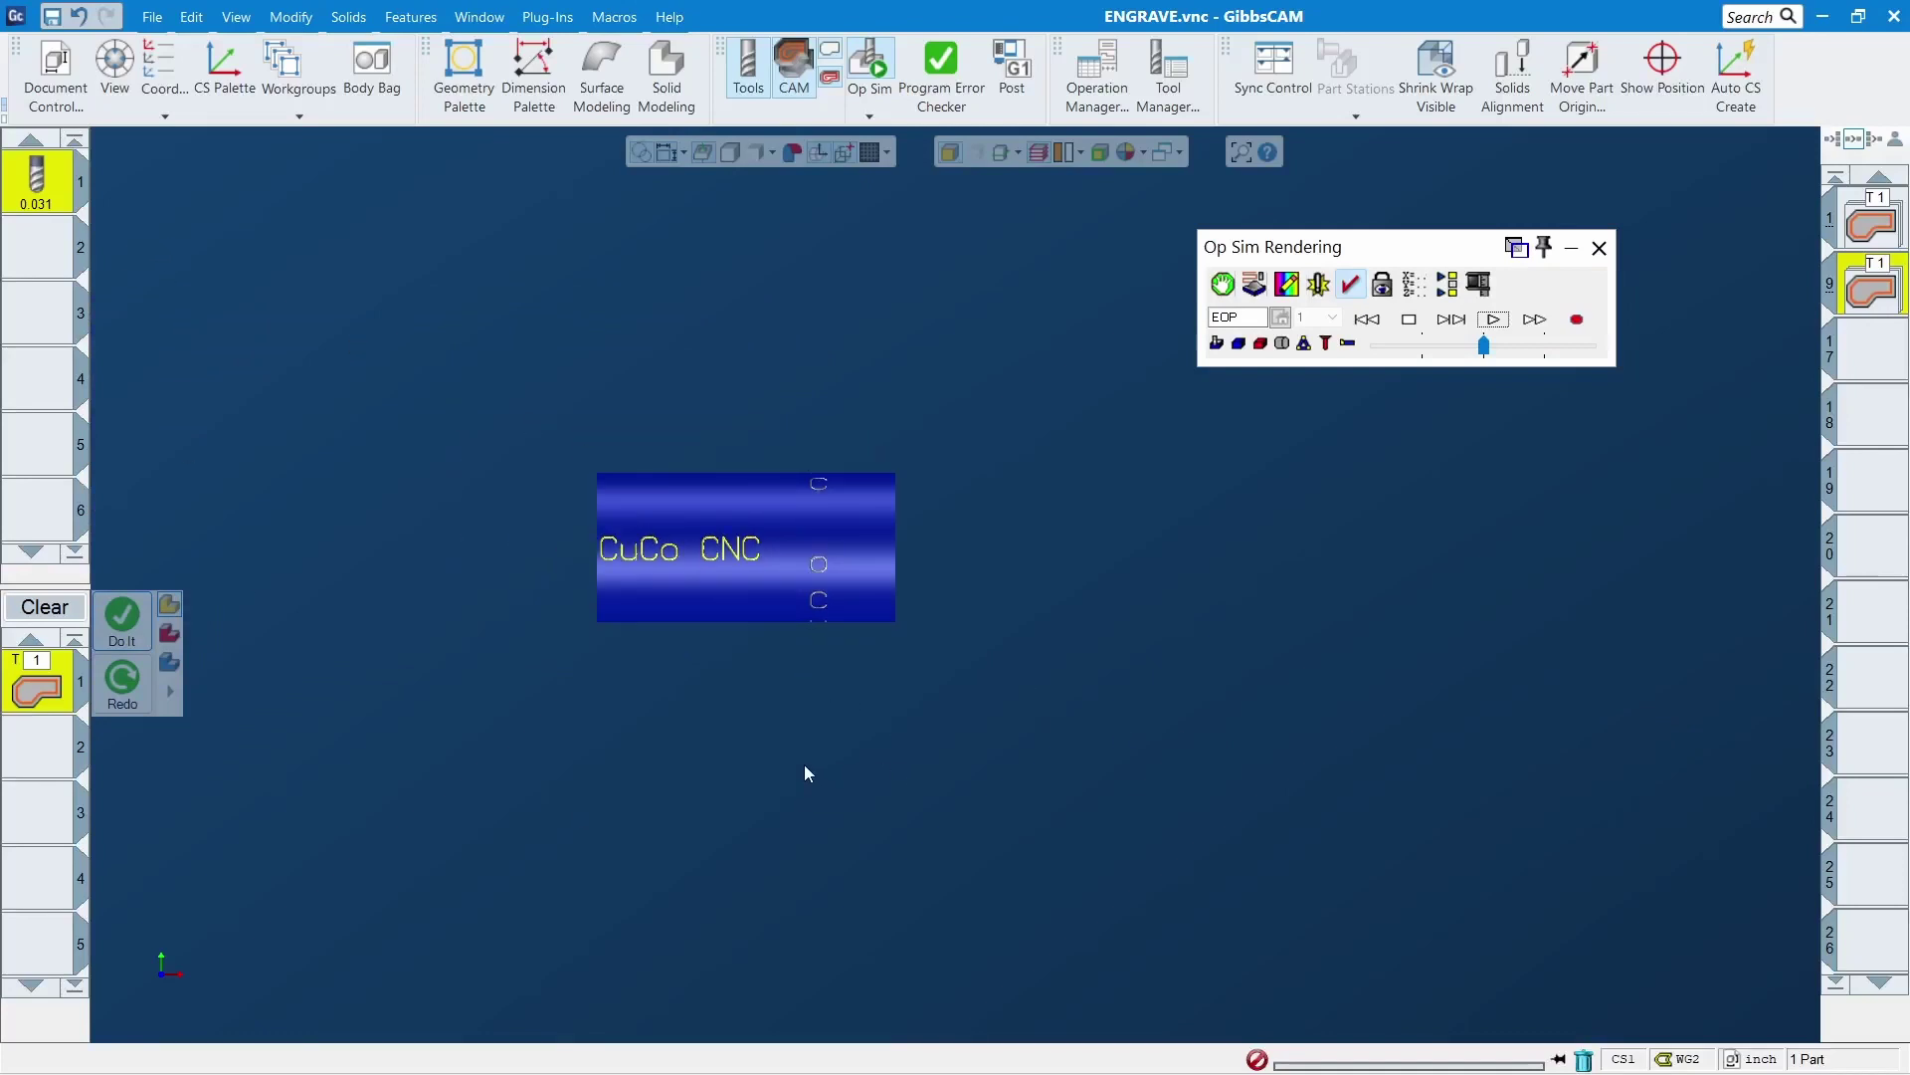
{"action": "scroll", "coordinate": [784, 738], "scroll_direction": "up", "scroll_amount": 4}
{"action": "key", "text": "ctrl+i"}
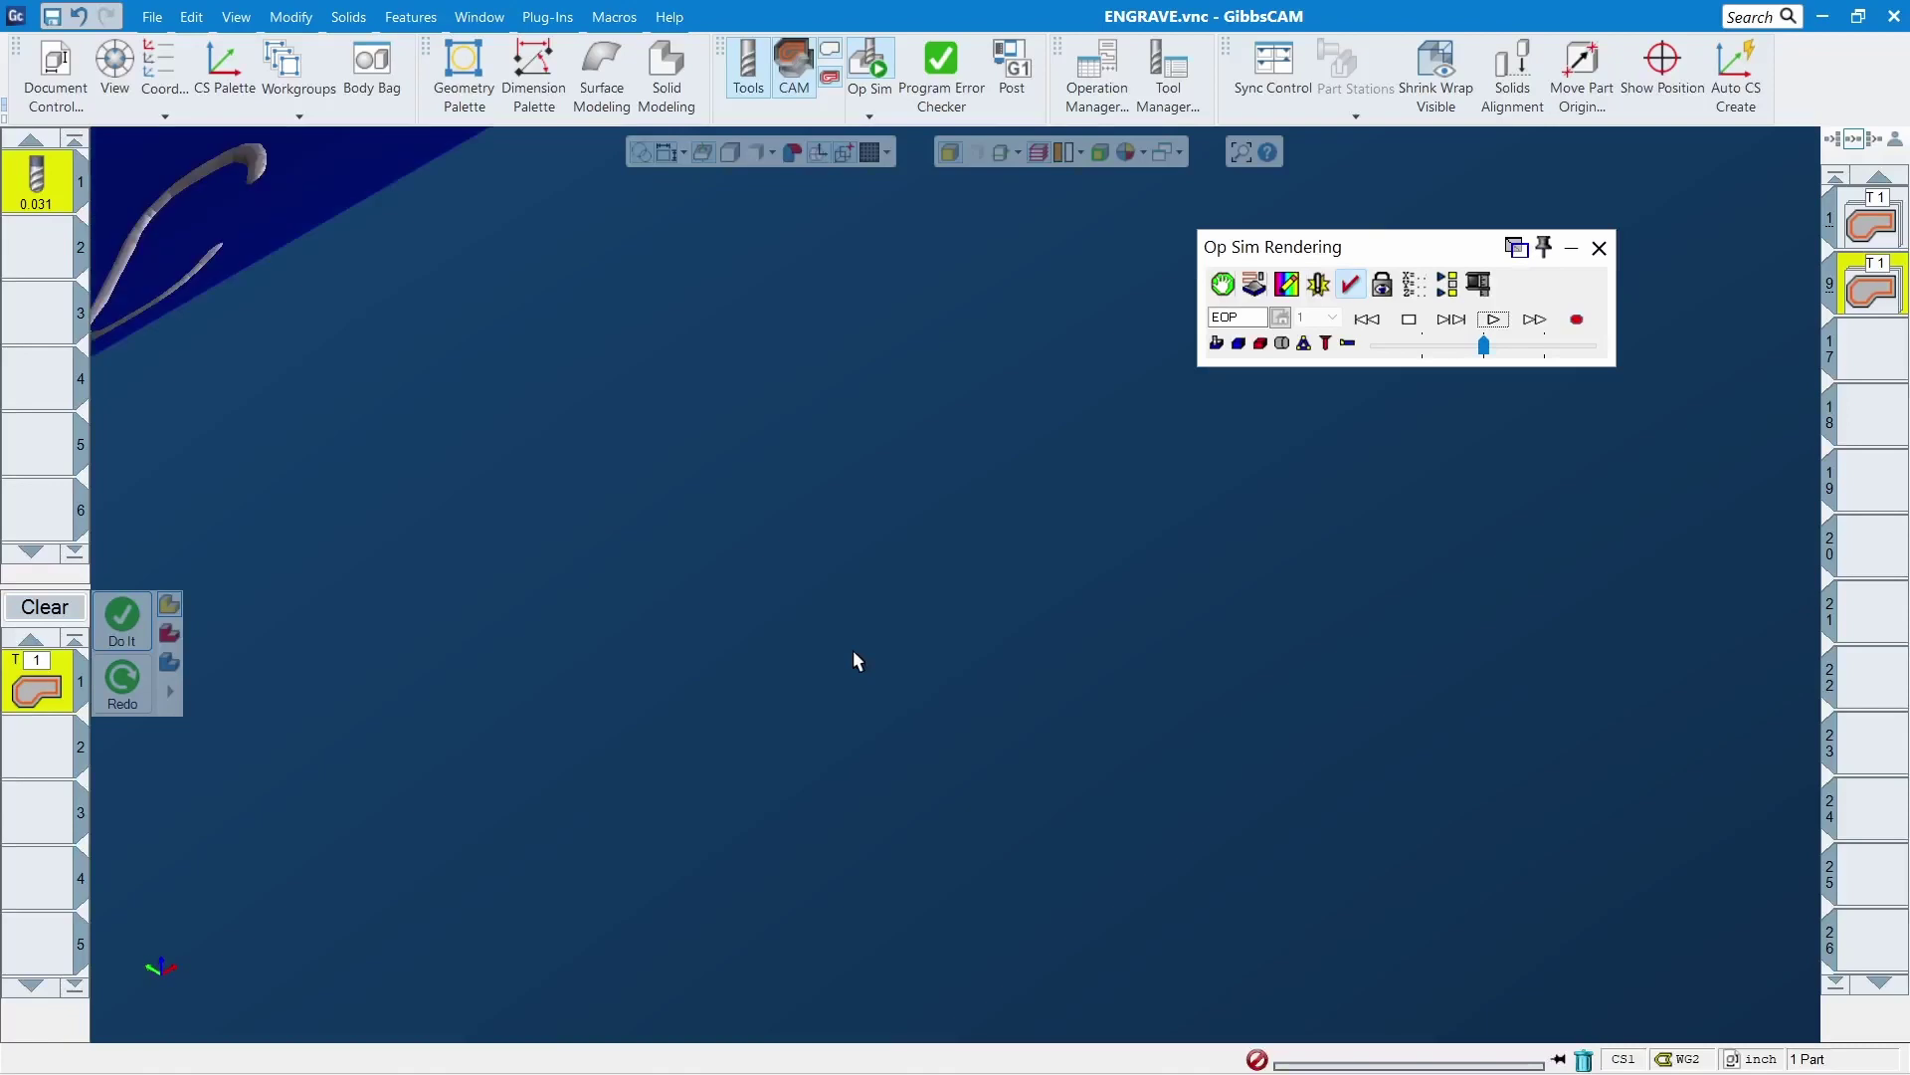
{"action": "key", "text": "ctrl+u"}
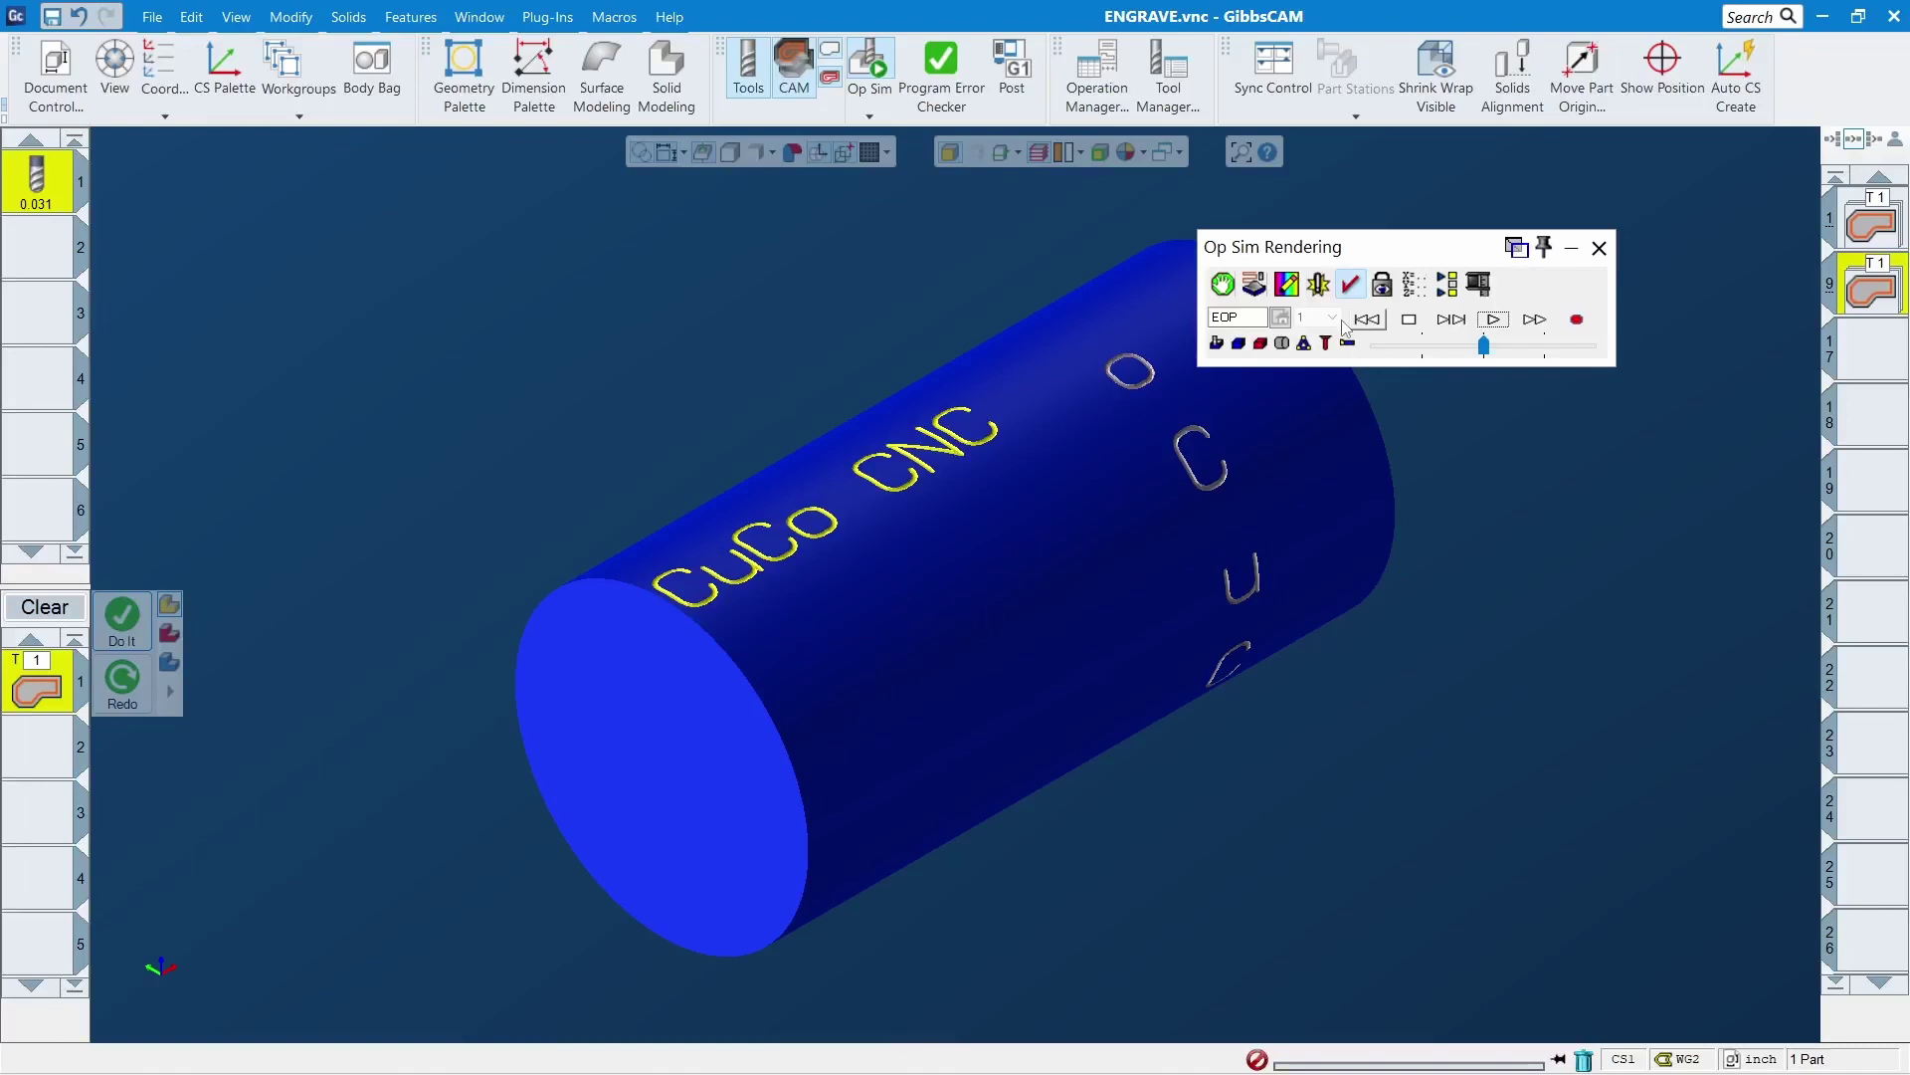
{"action": "left_click_drag", "start_coordinate": [1410, 249], "coordinate": [1512, 139]}
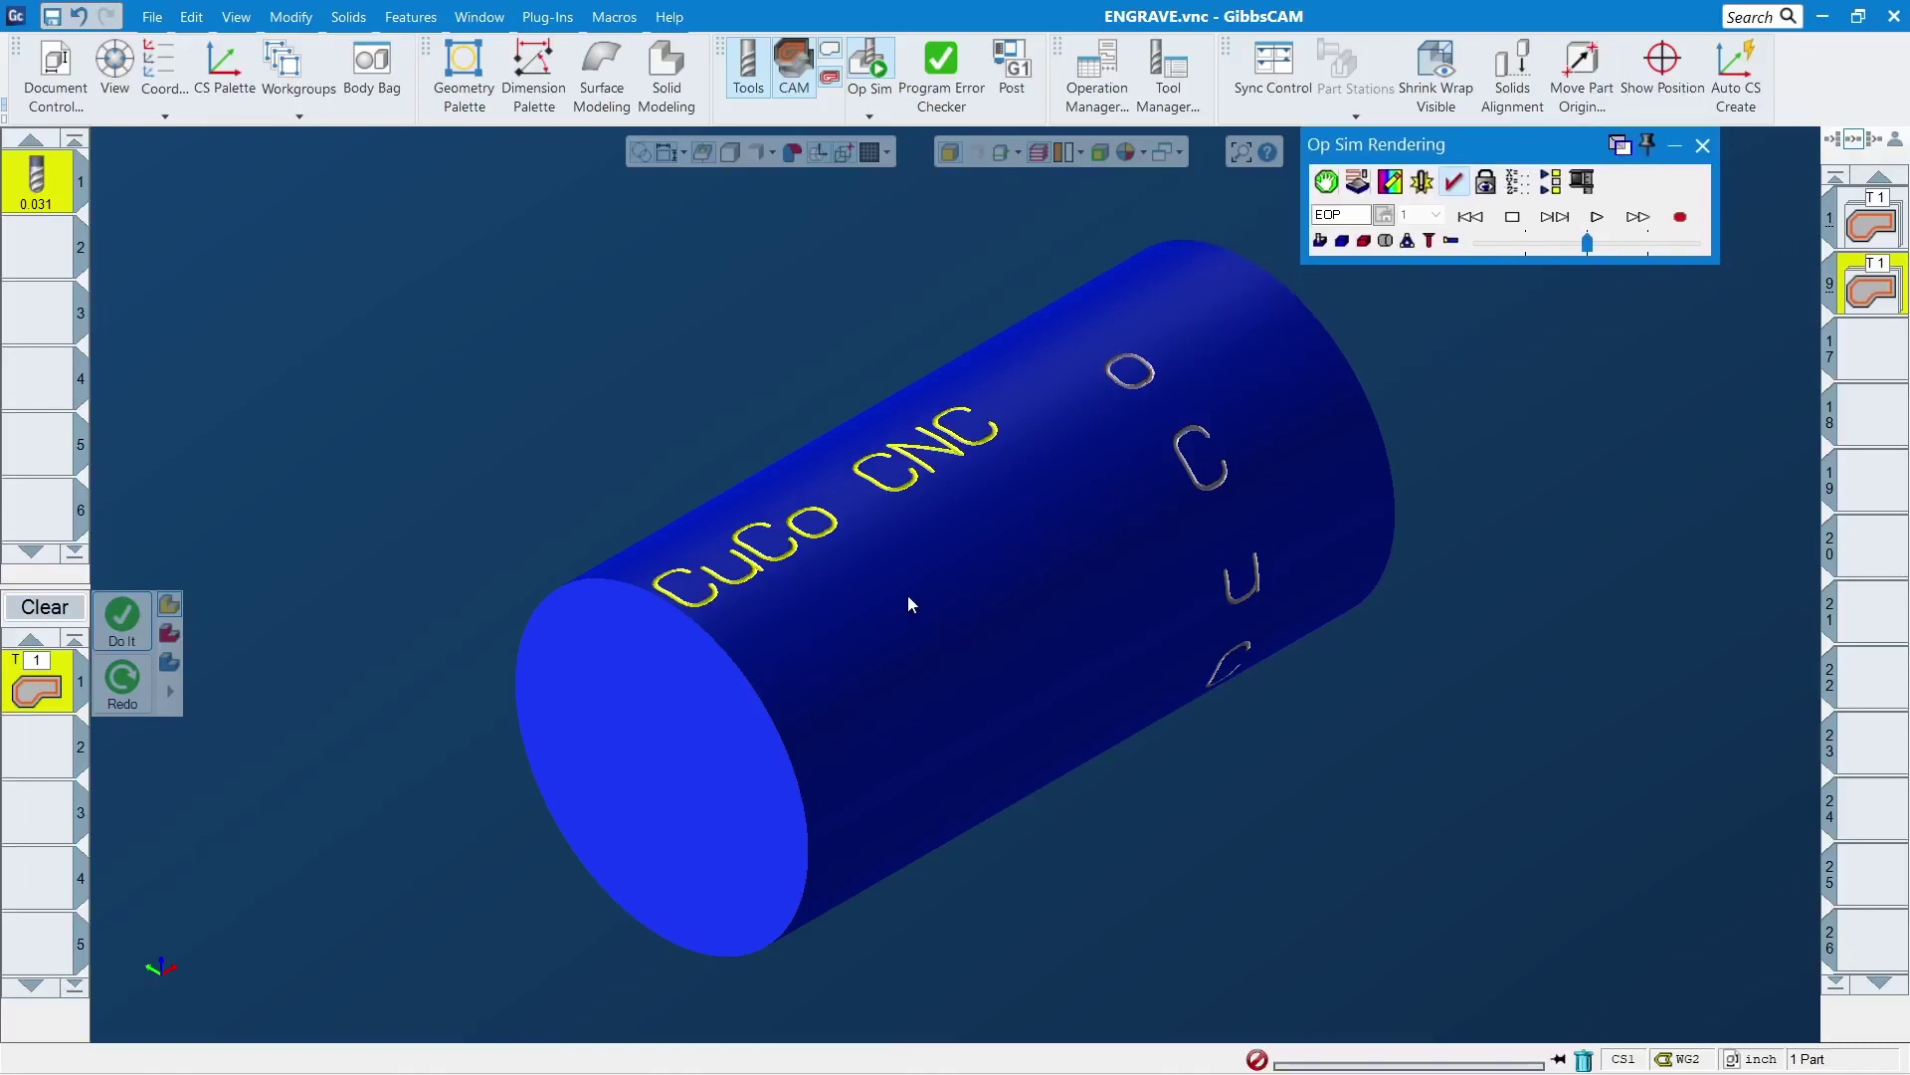
{"action": "scroll", "coordinate": [907, 602], "scroll_direction": "down", "scroll_amount": 5}
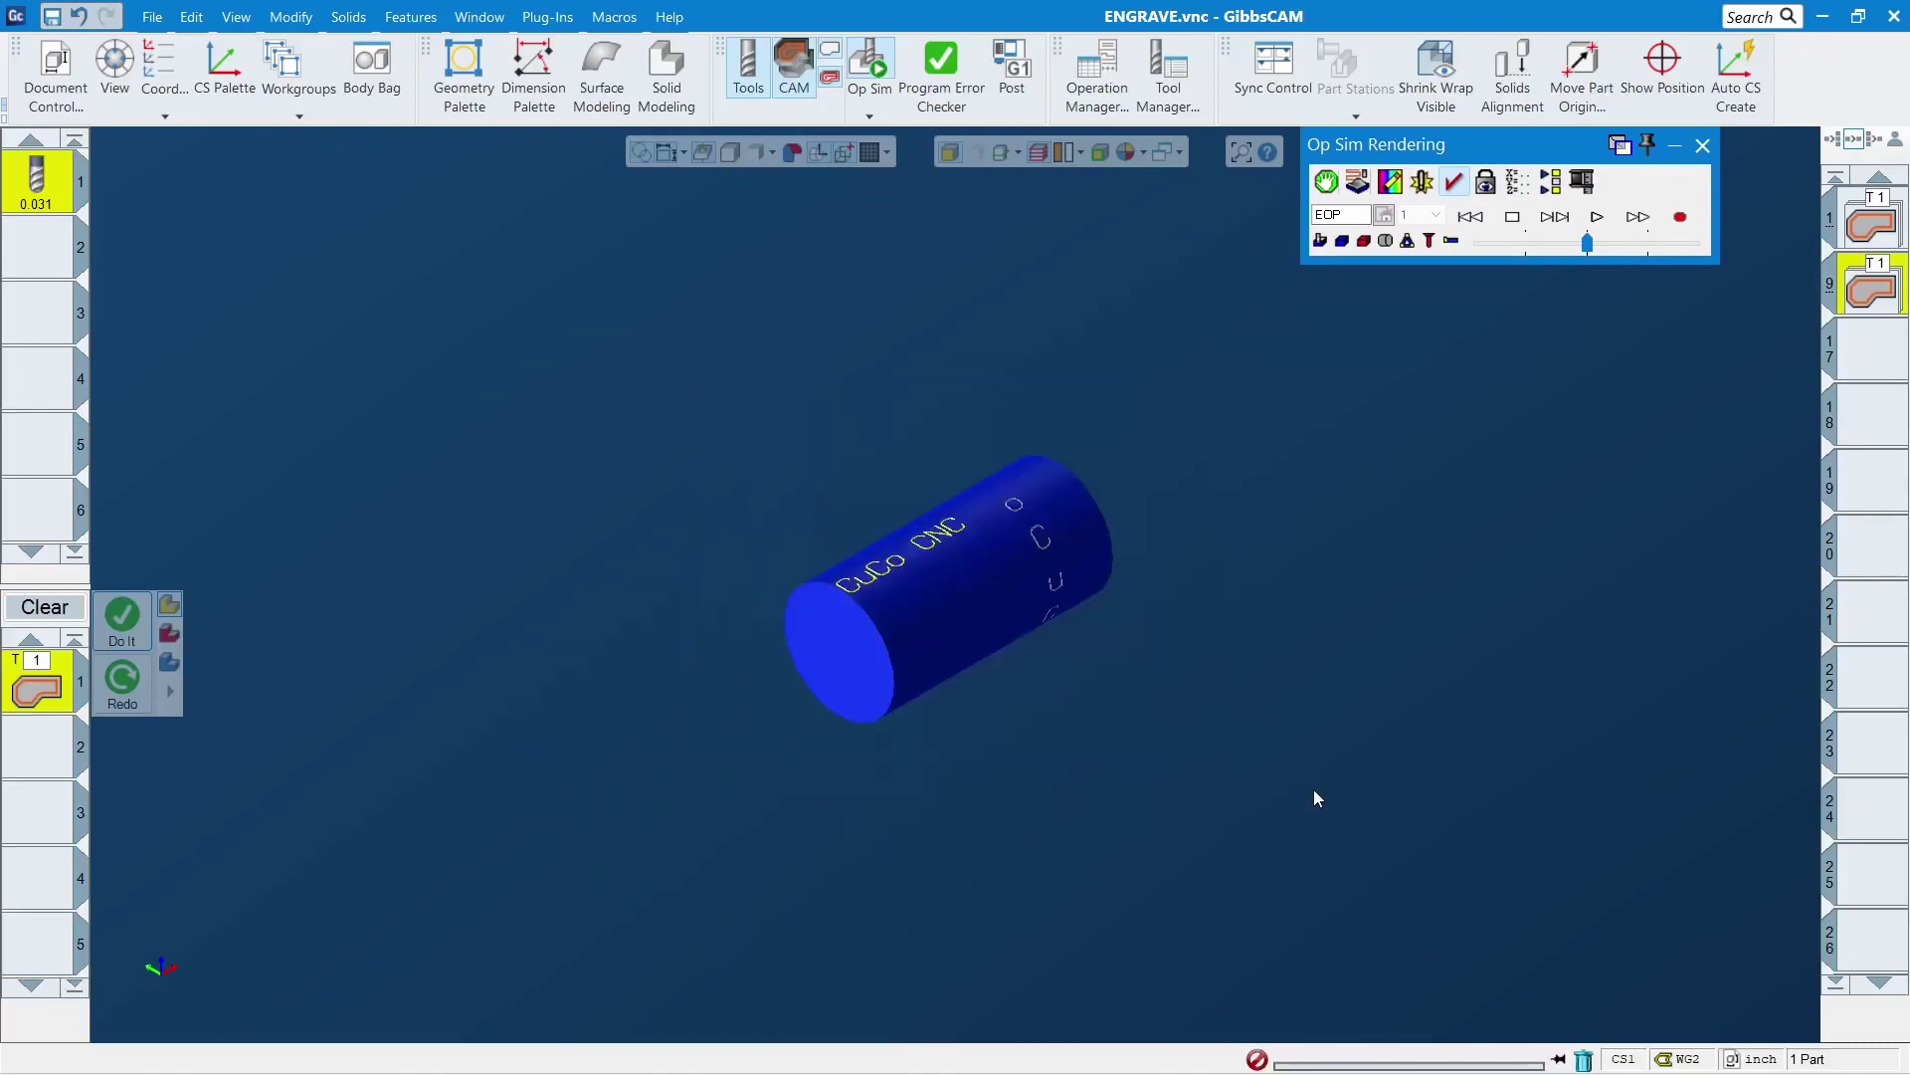
{"action": "scroll", "coordinate": [1314, 798], "scroll_direction": "up", "scroll_amount": 3}
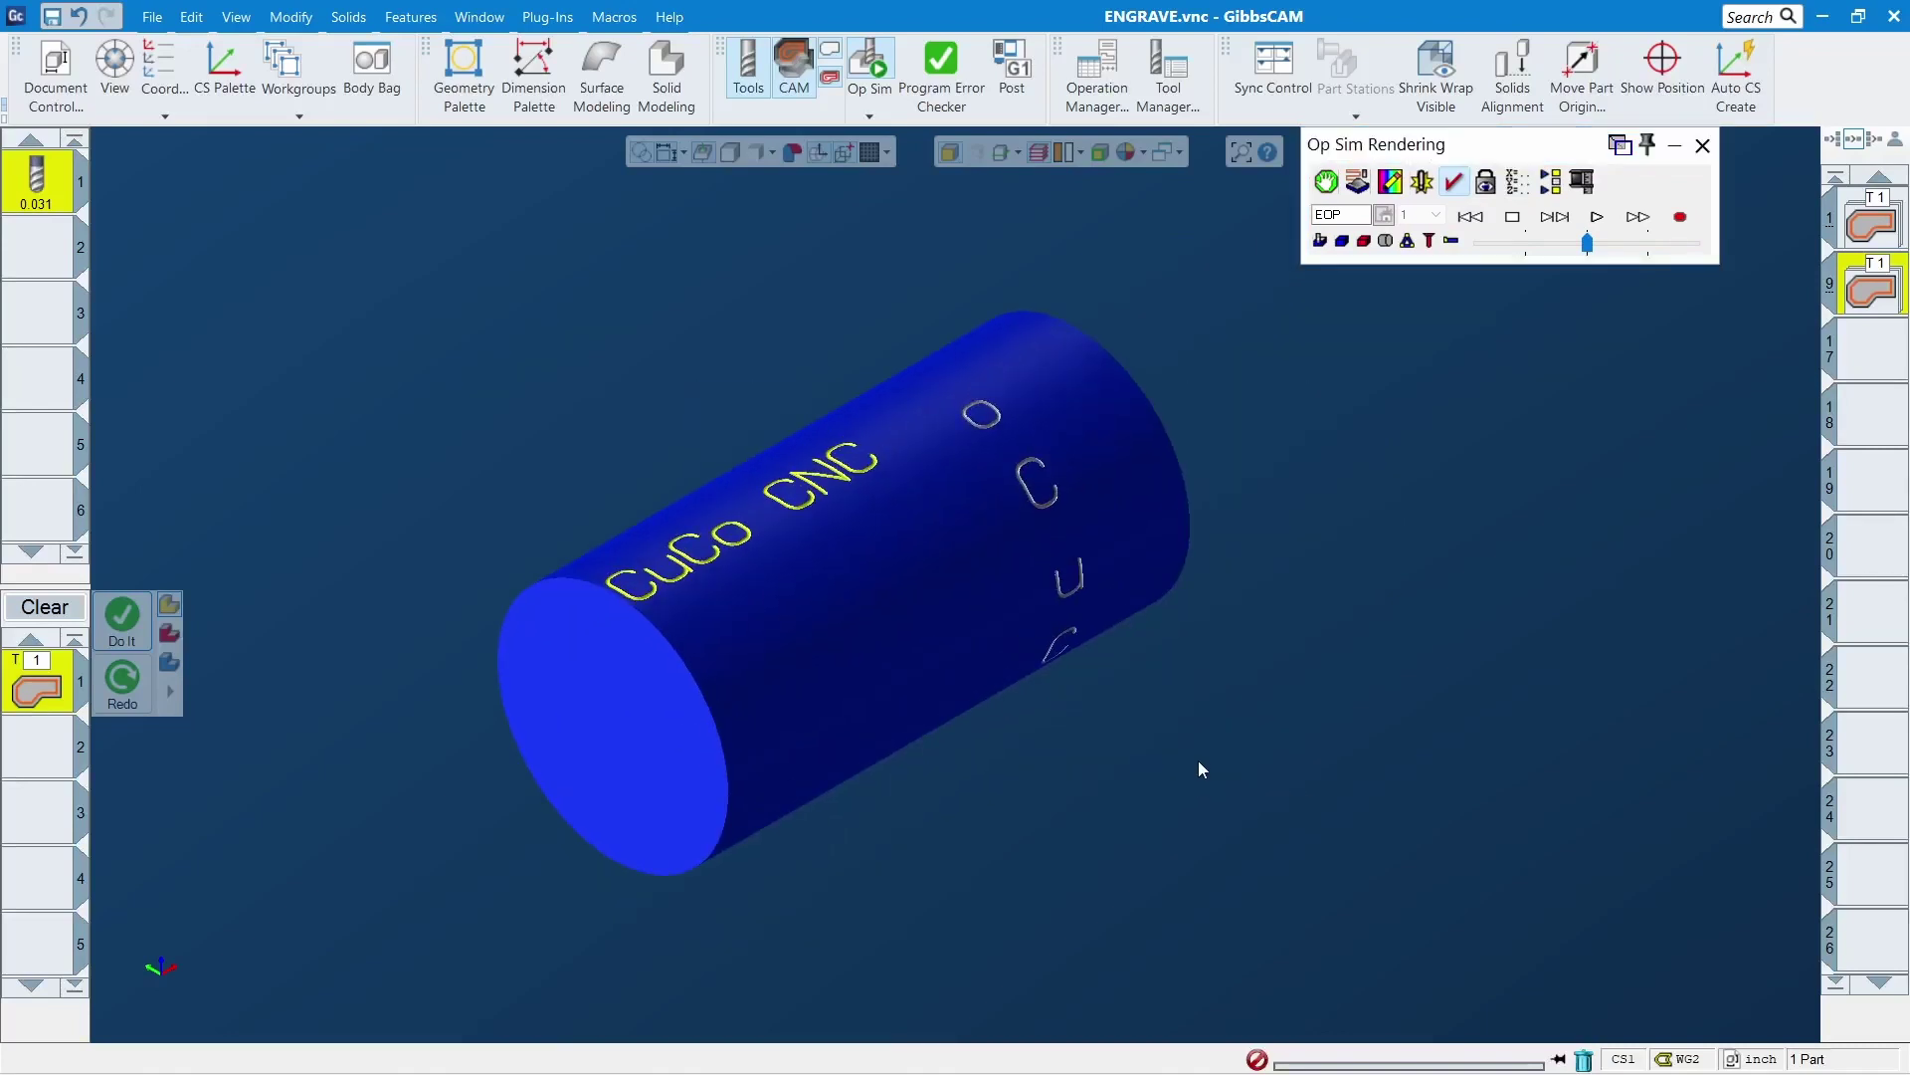